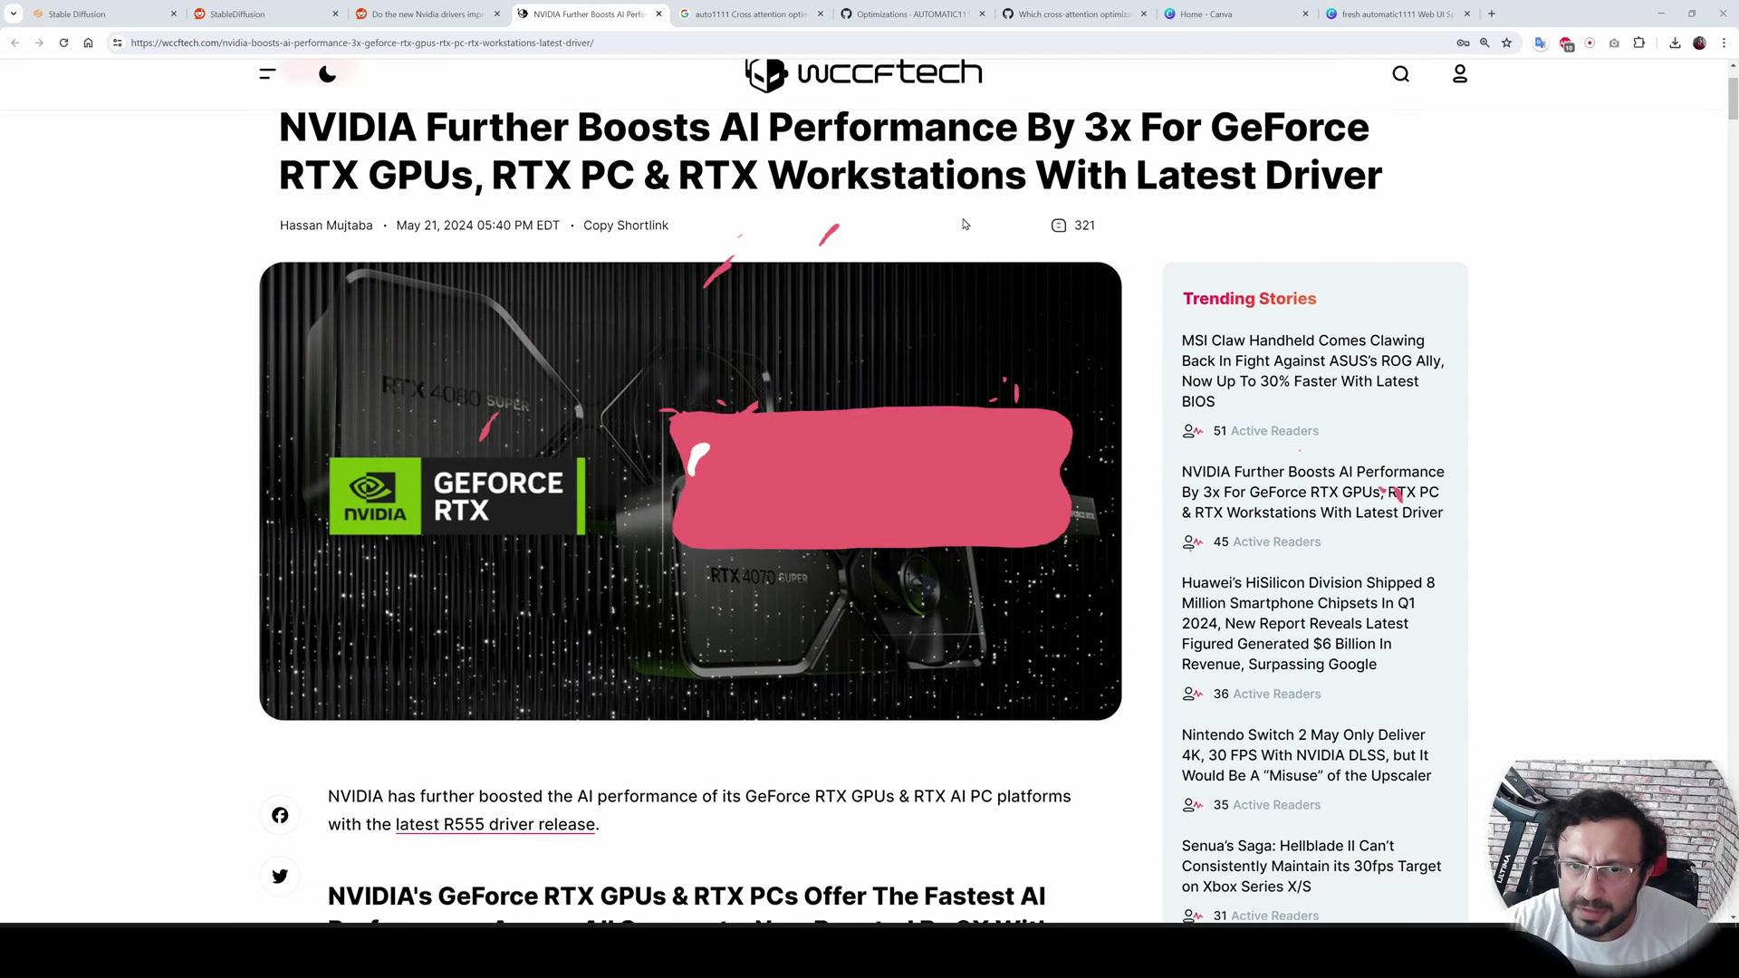
Read through the wccftech NVIDIA R555 article, highlighting its ONNX Runtime (ORT) mention.
scroll(964, 228, down, 5)
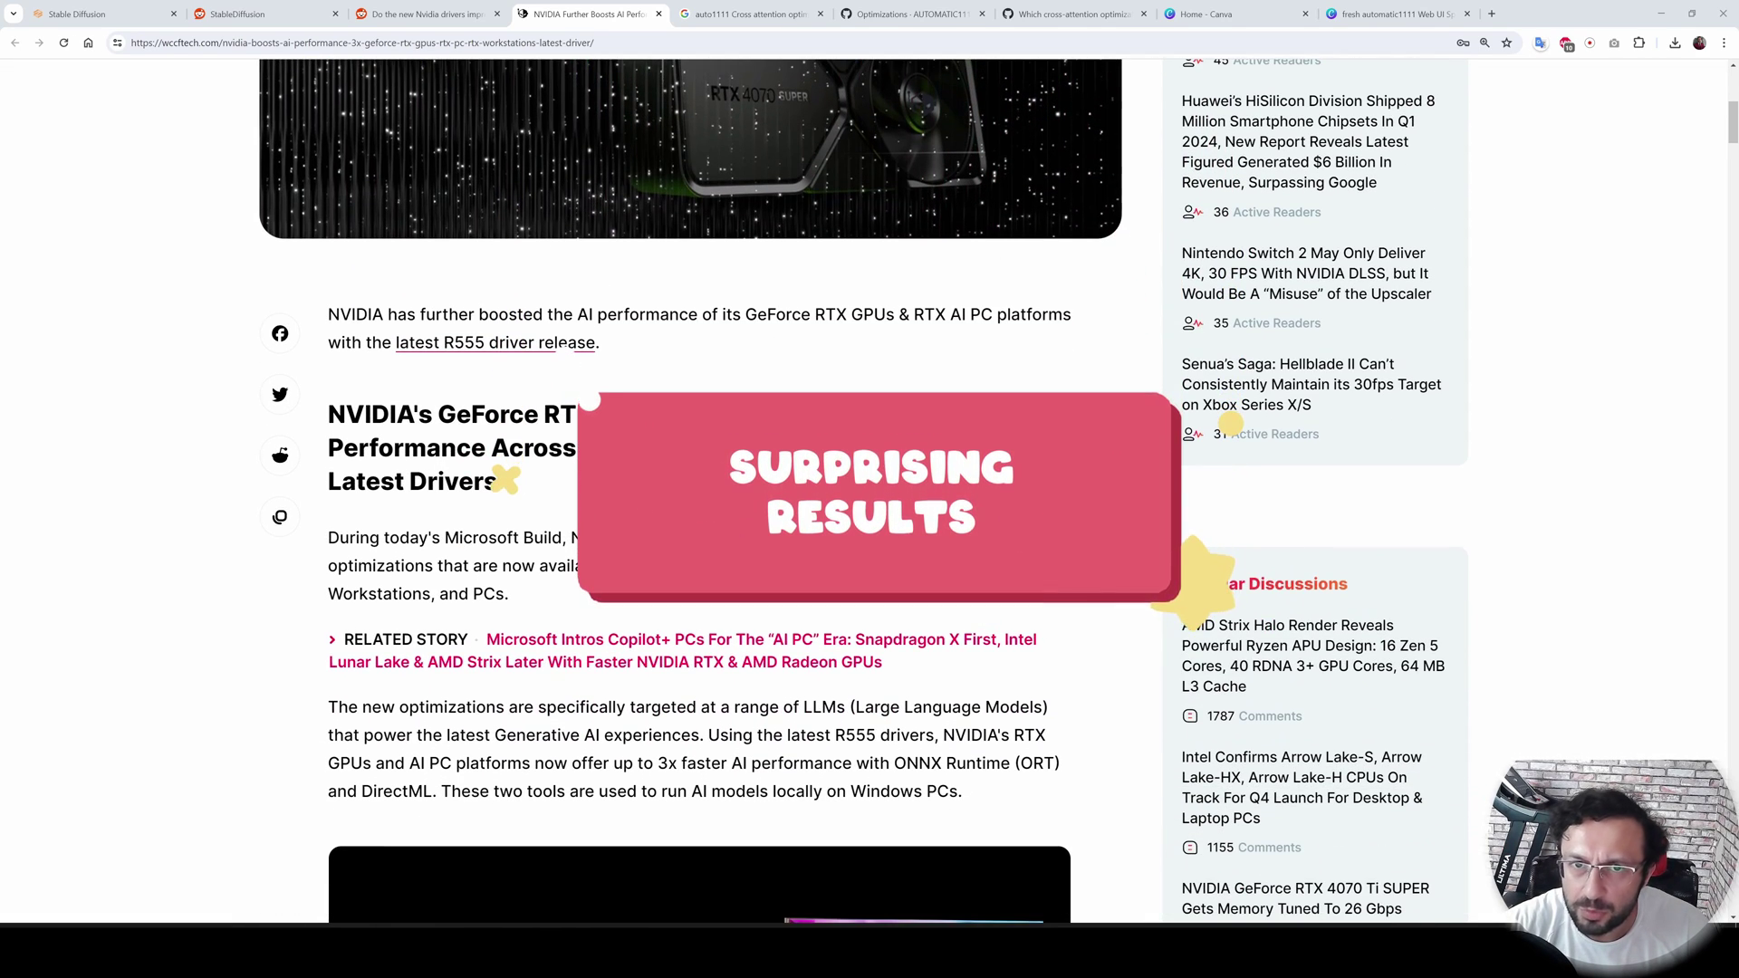
scroll(1074, 613, down, 2)
scroll(1074, 613, down, 1)
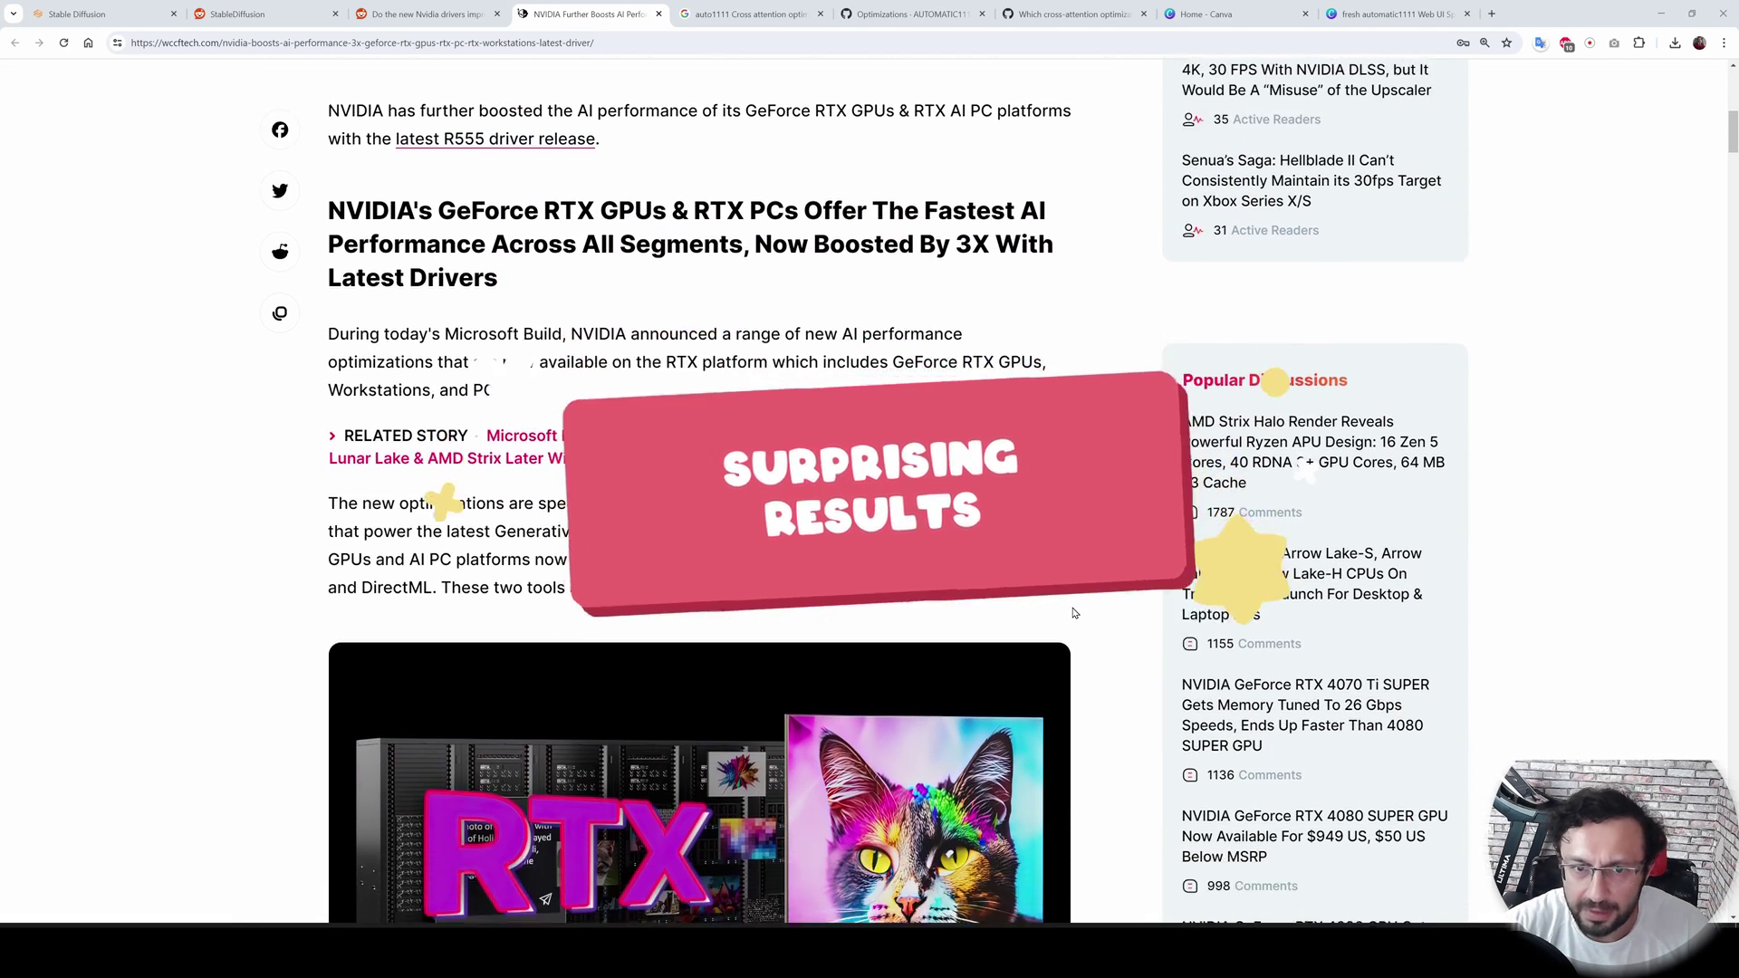
scroll(924, 418, down, 2)
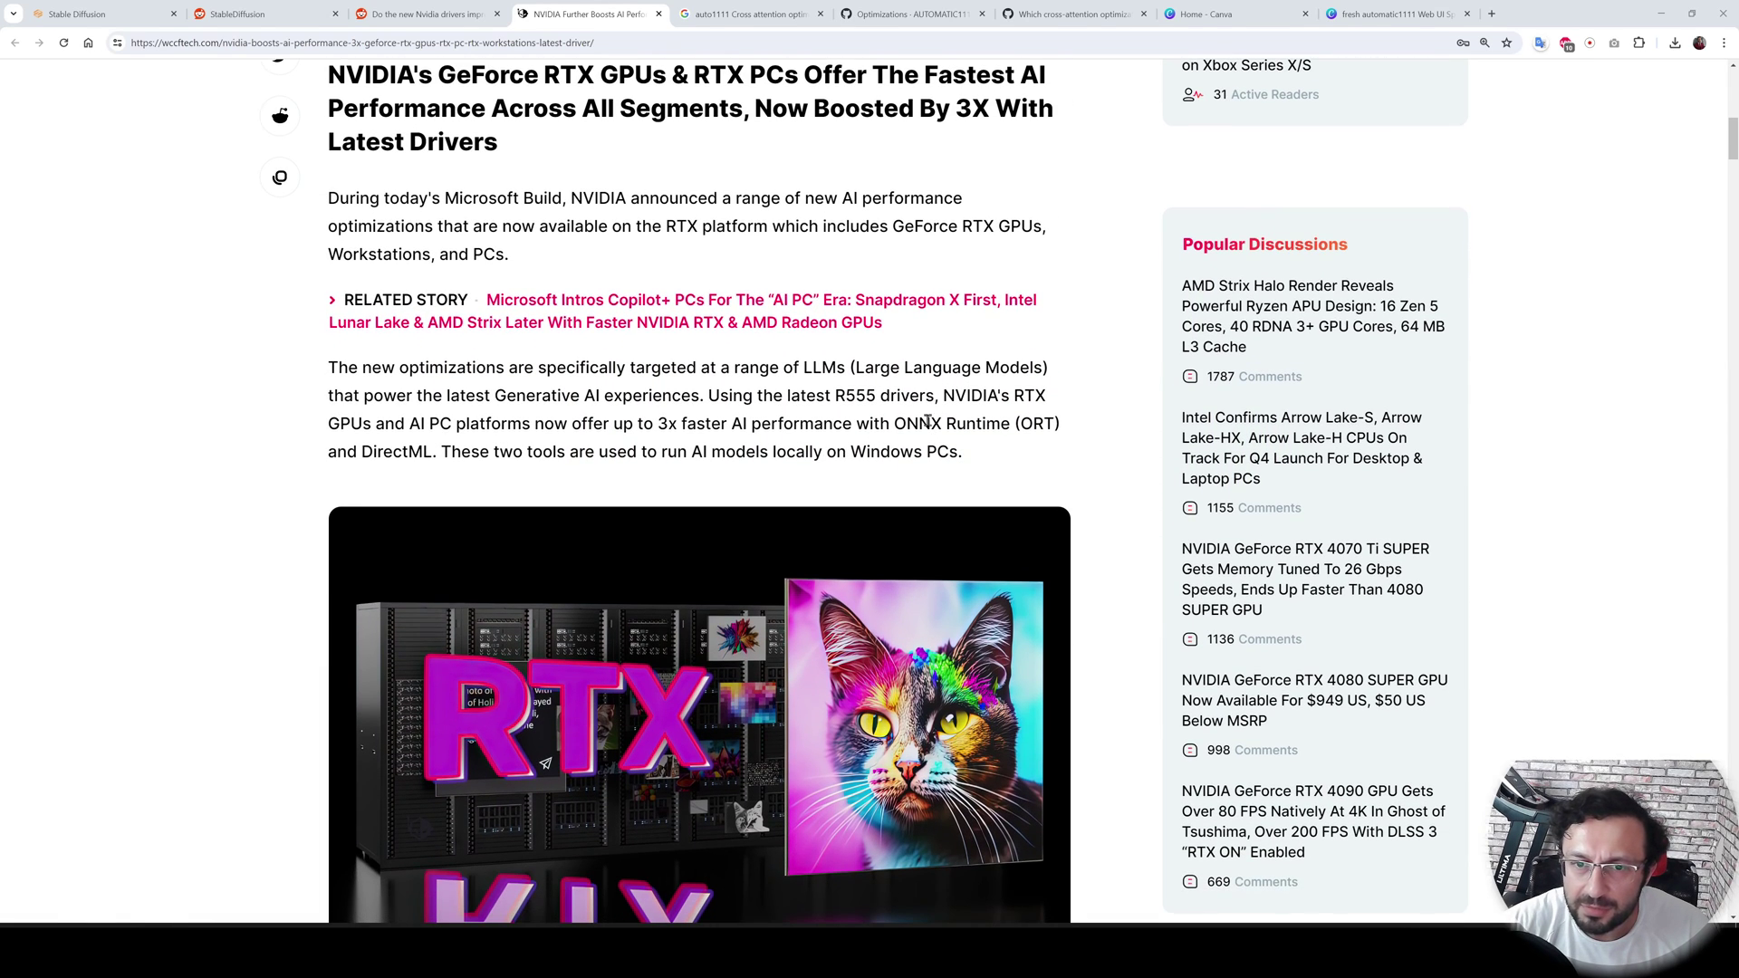
drag(893, 422, 1060, 422)
click(806, 391)
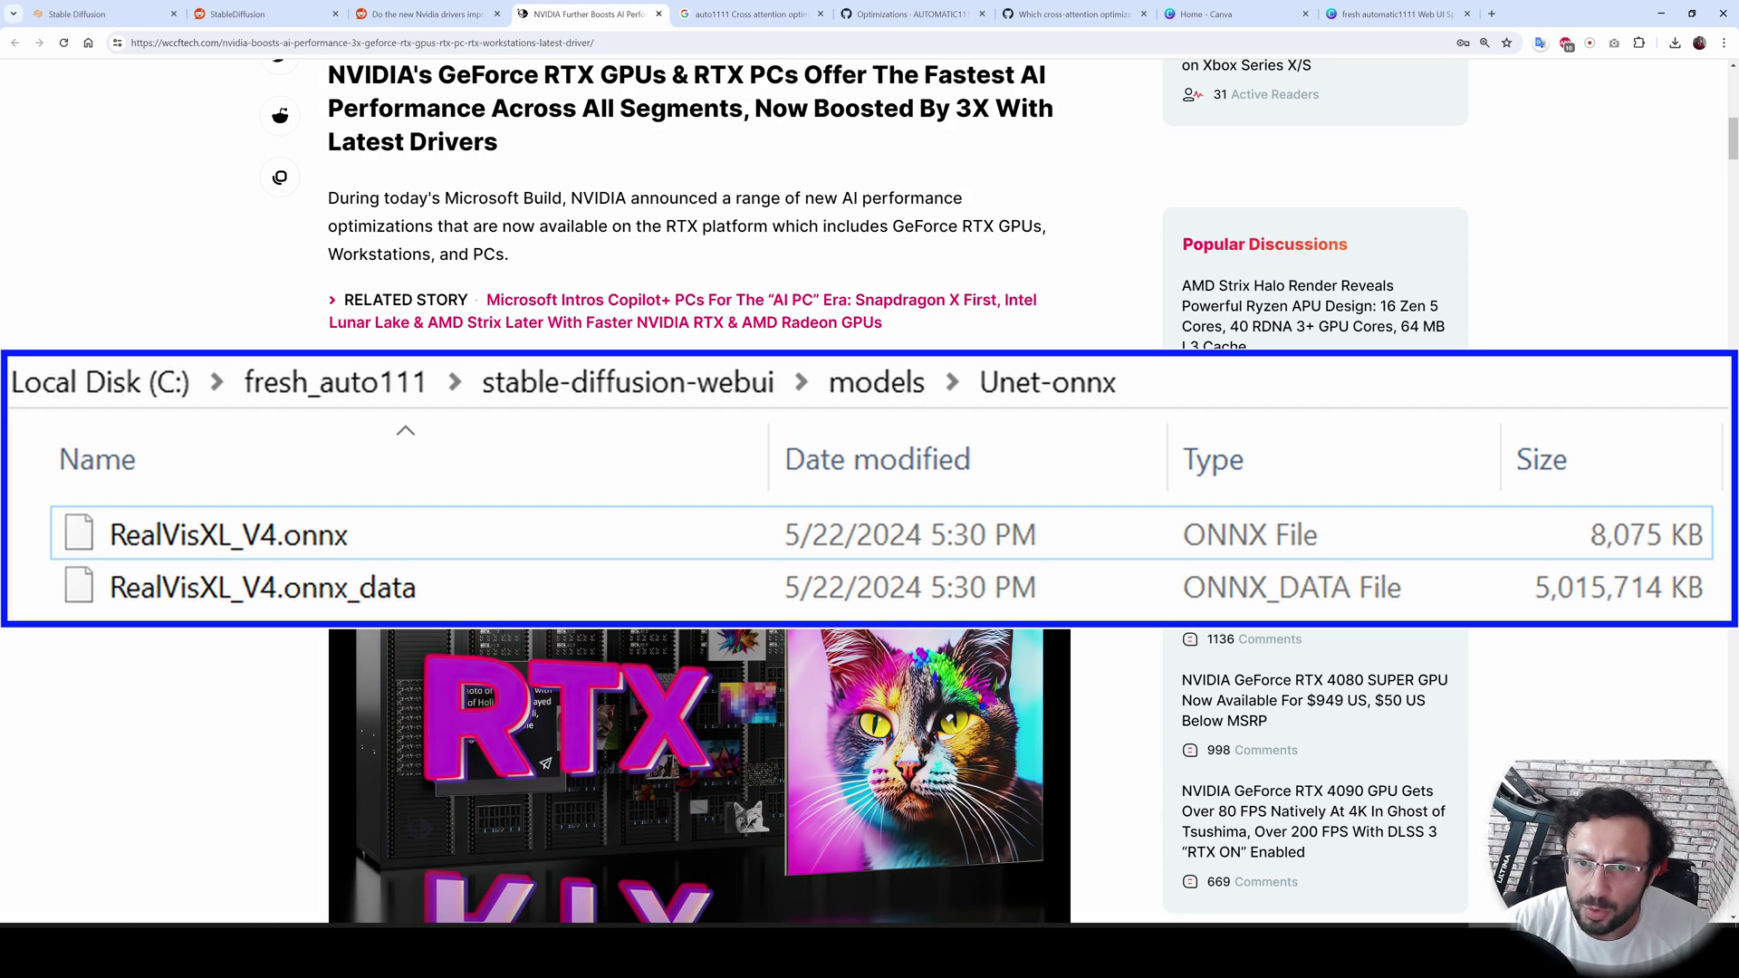
scroll(806, 391, down, 3)
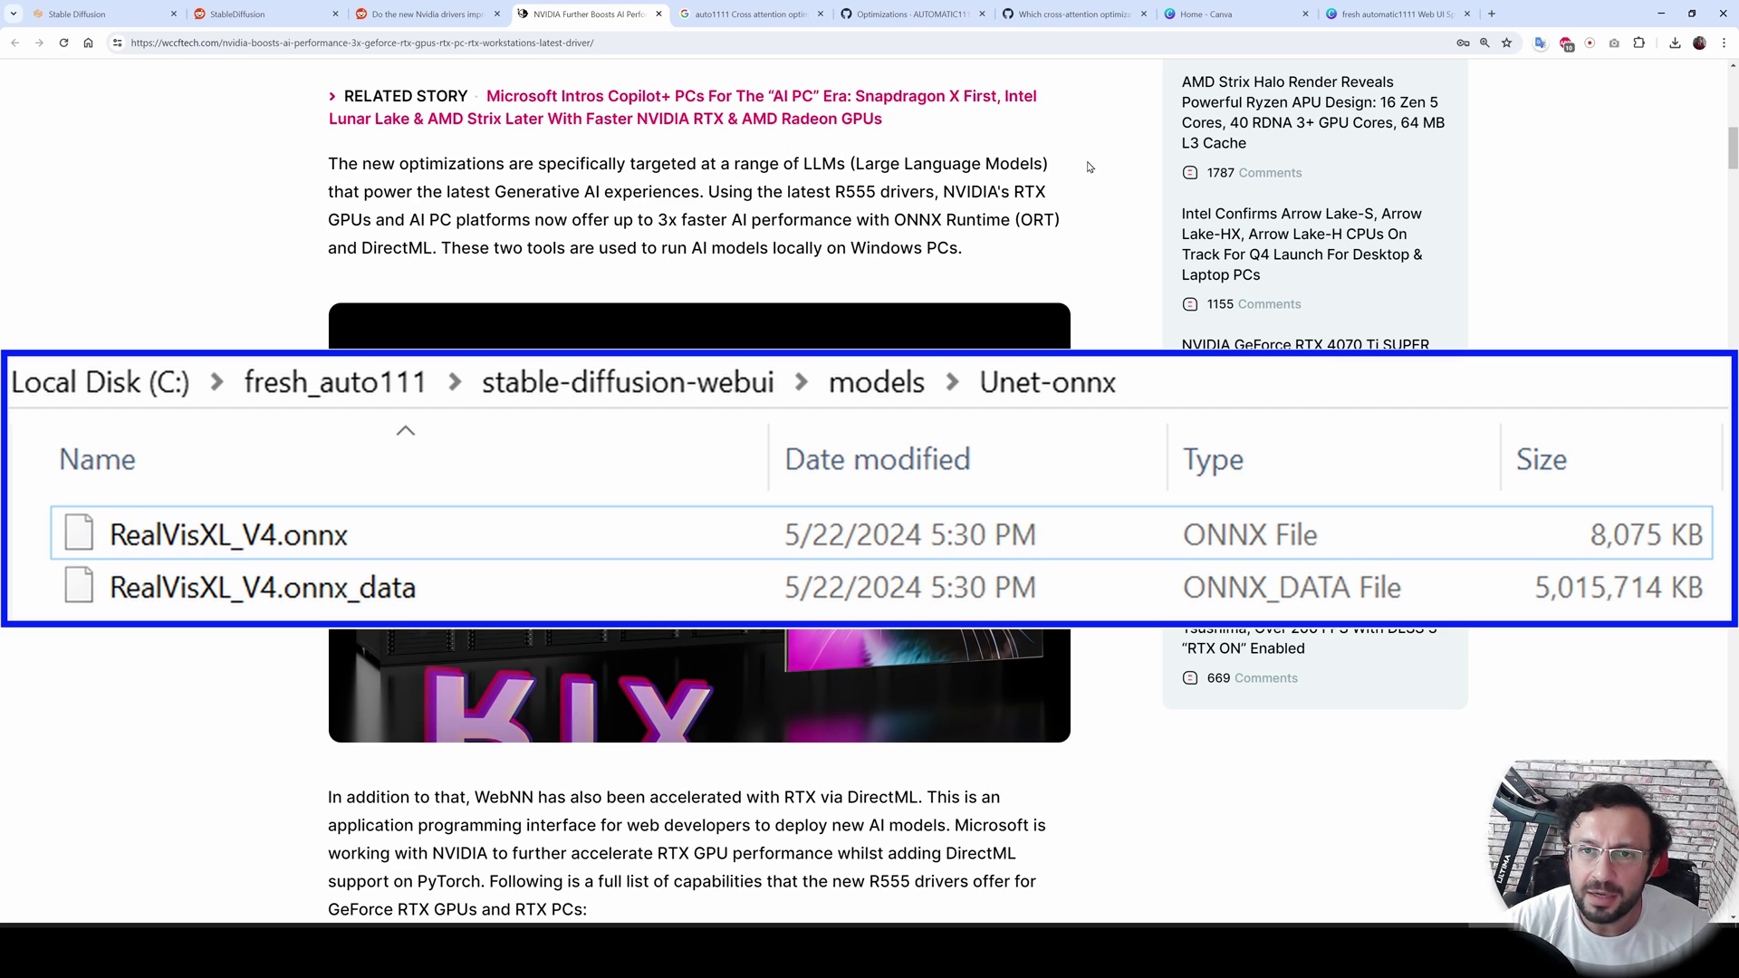
scroll(1124, 268, down, 1)
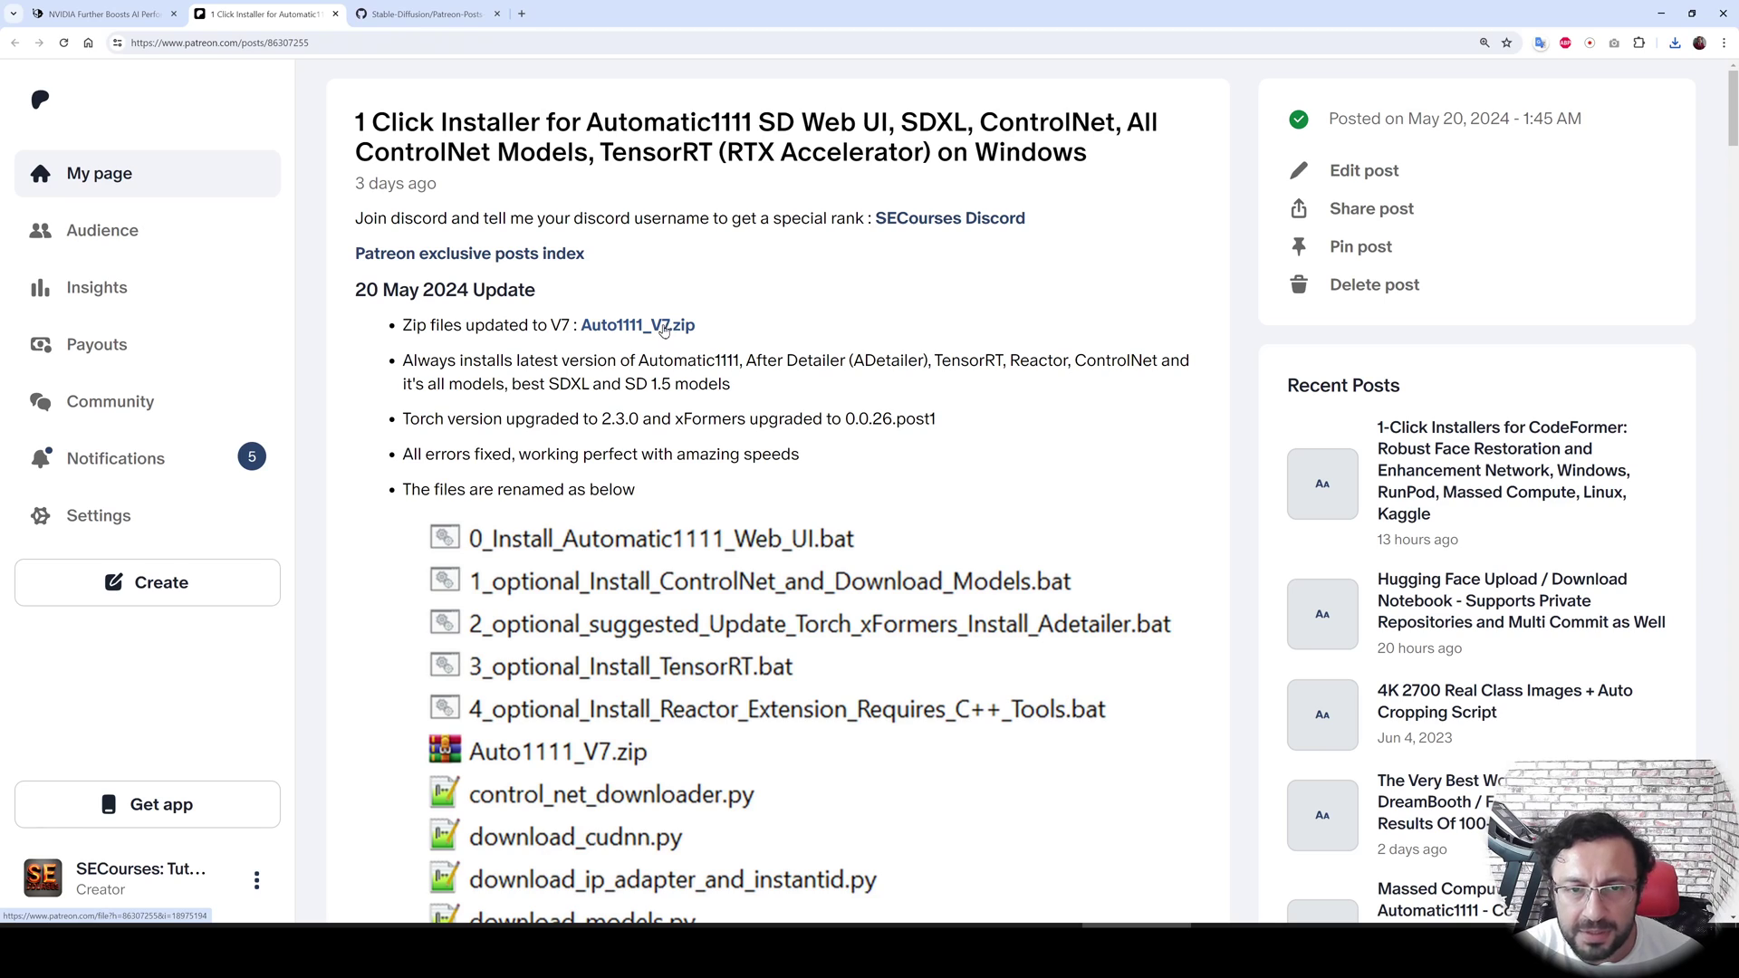
Download Auto1111_V7.zip and extract it into the current folder.
click(664, 329)
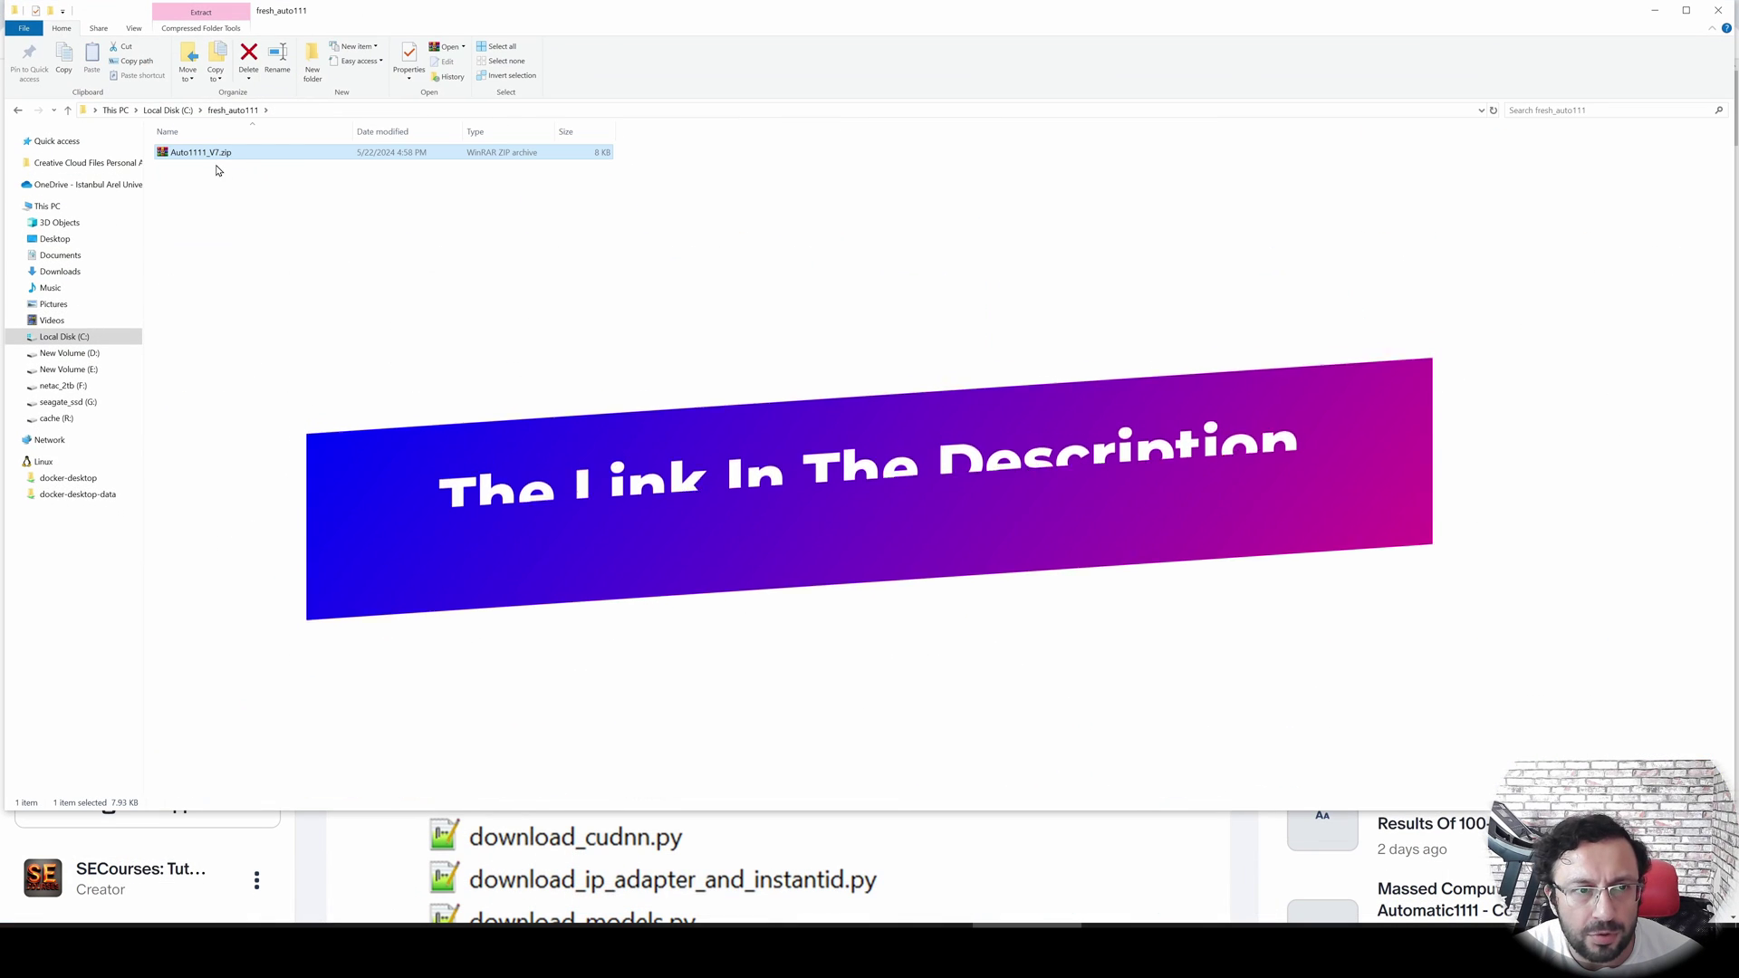
right_click(204, 151)
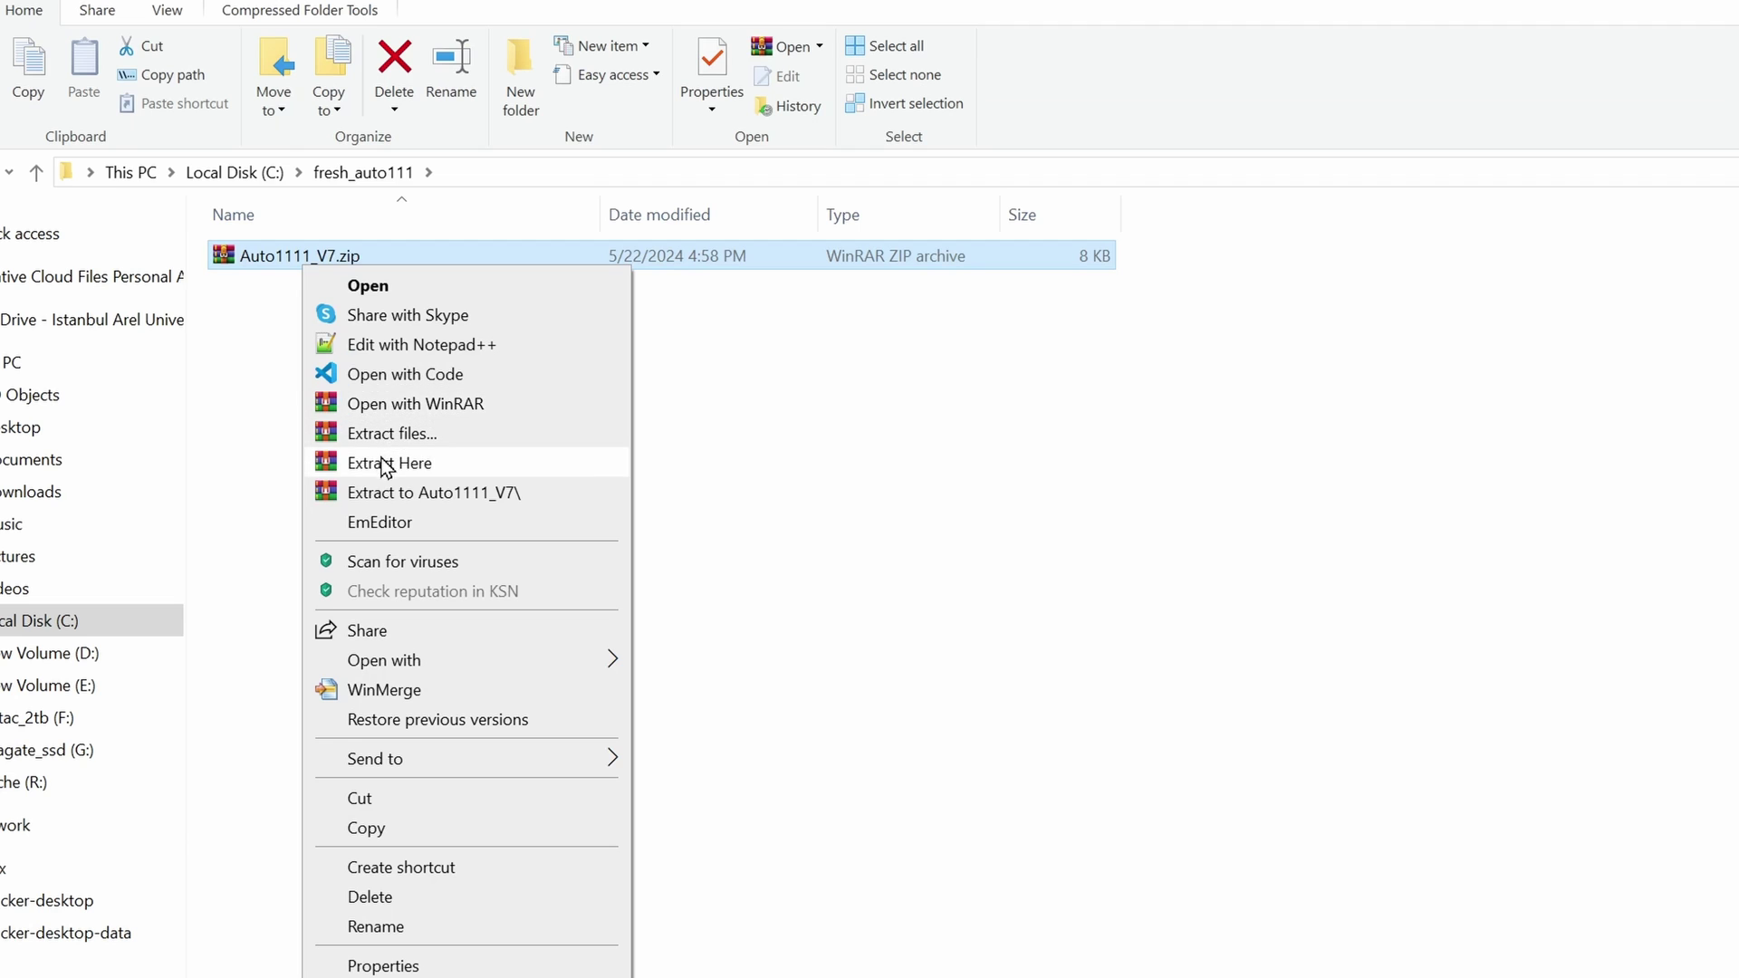
click(243, 254)
Run 0_Install_Automatic1111_Web_UI.bat and arrange the installer console beside the file list.
double_click(375, 257)
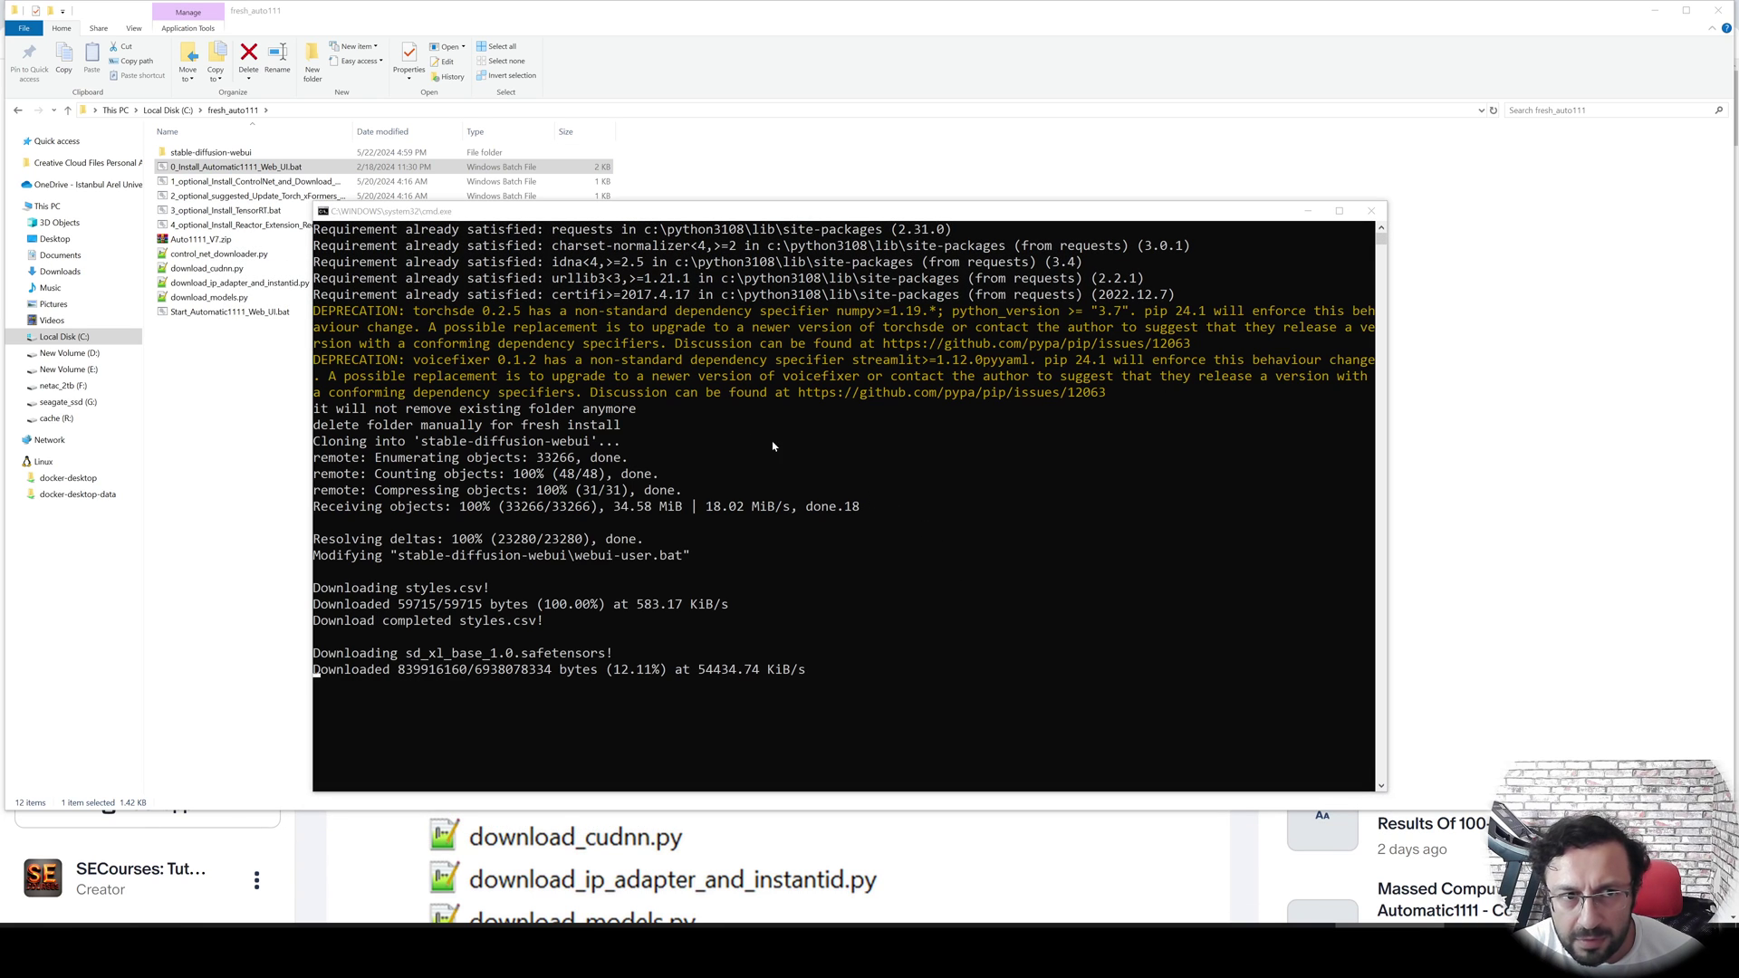
drag(559, 212, 799, 230)
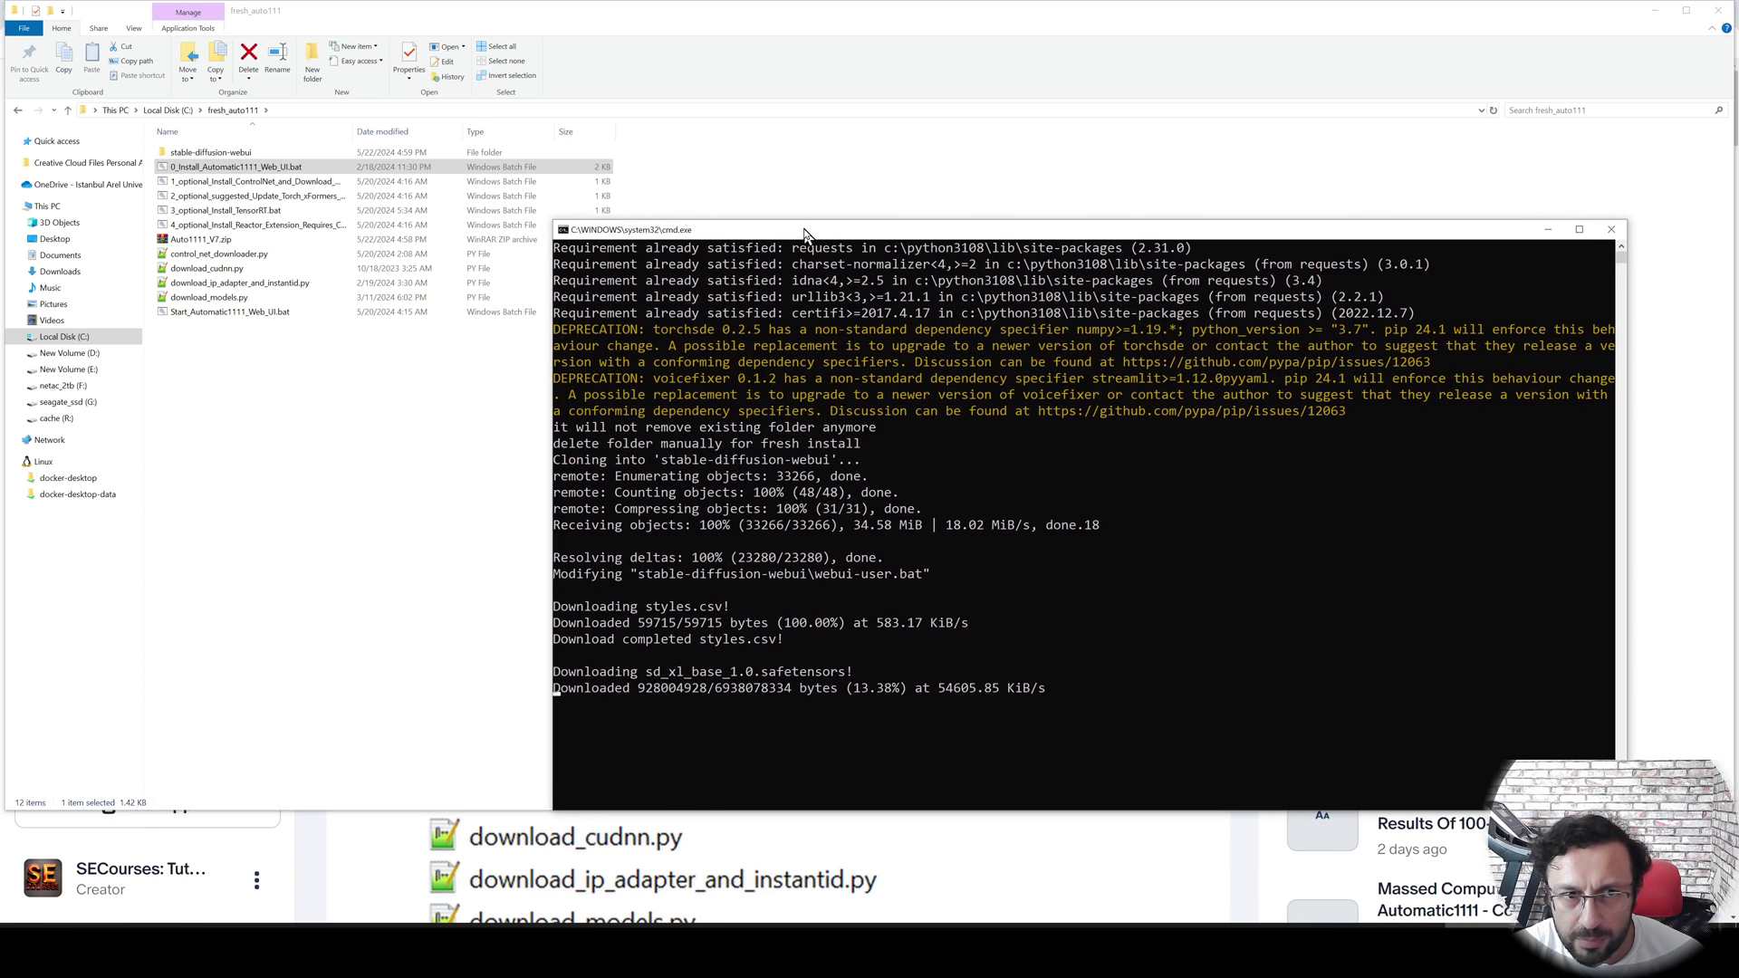
double_click(353, 128)
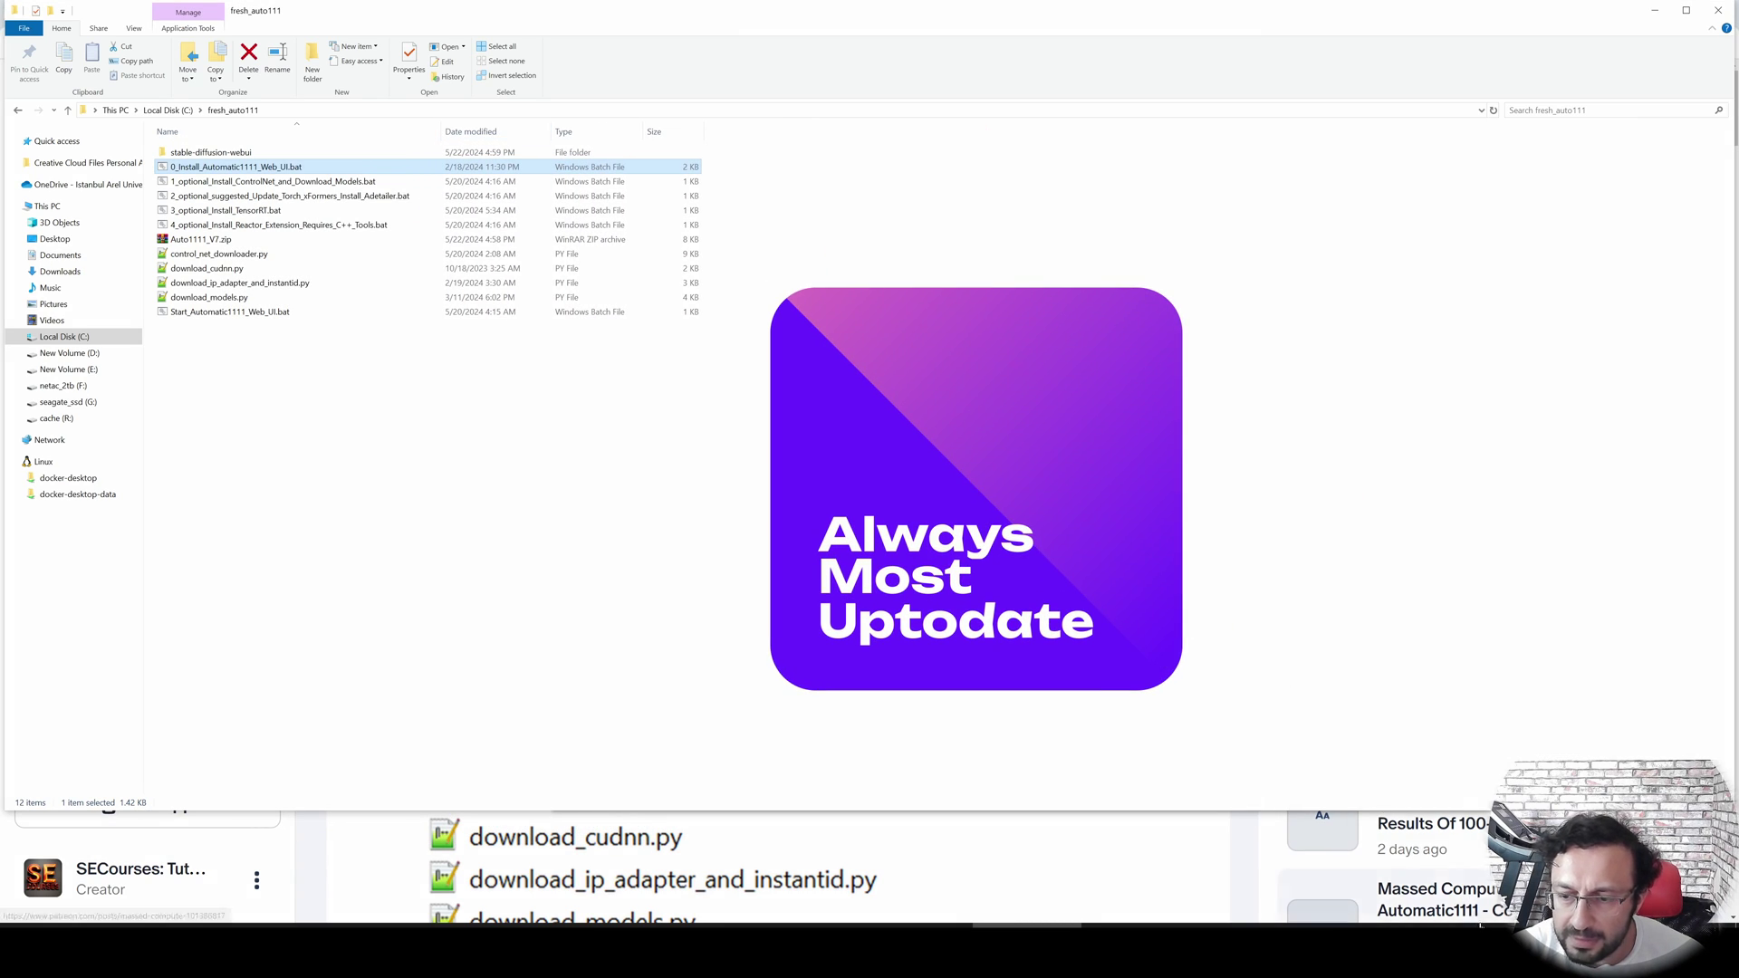
key(alt+Tab)
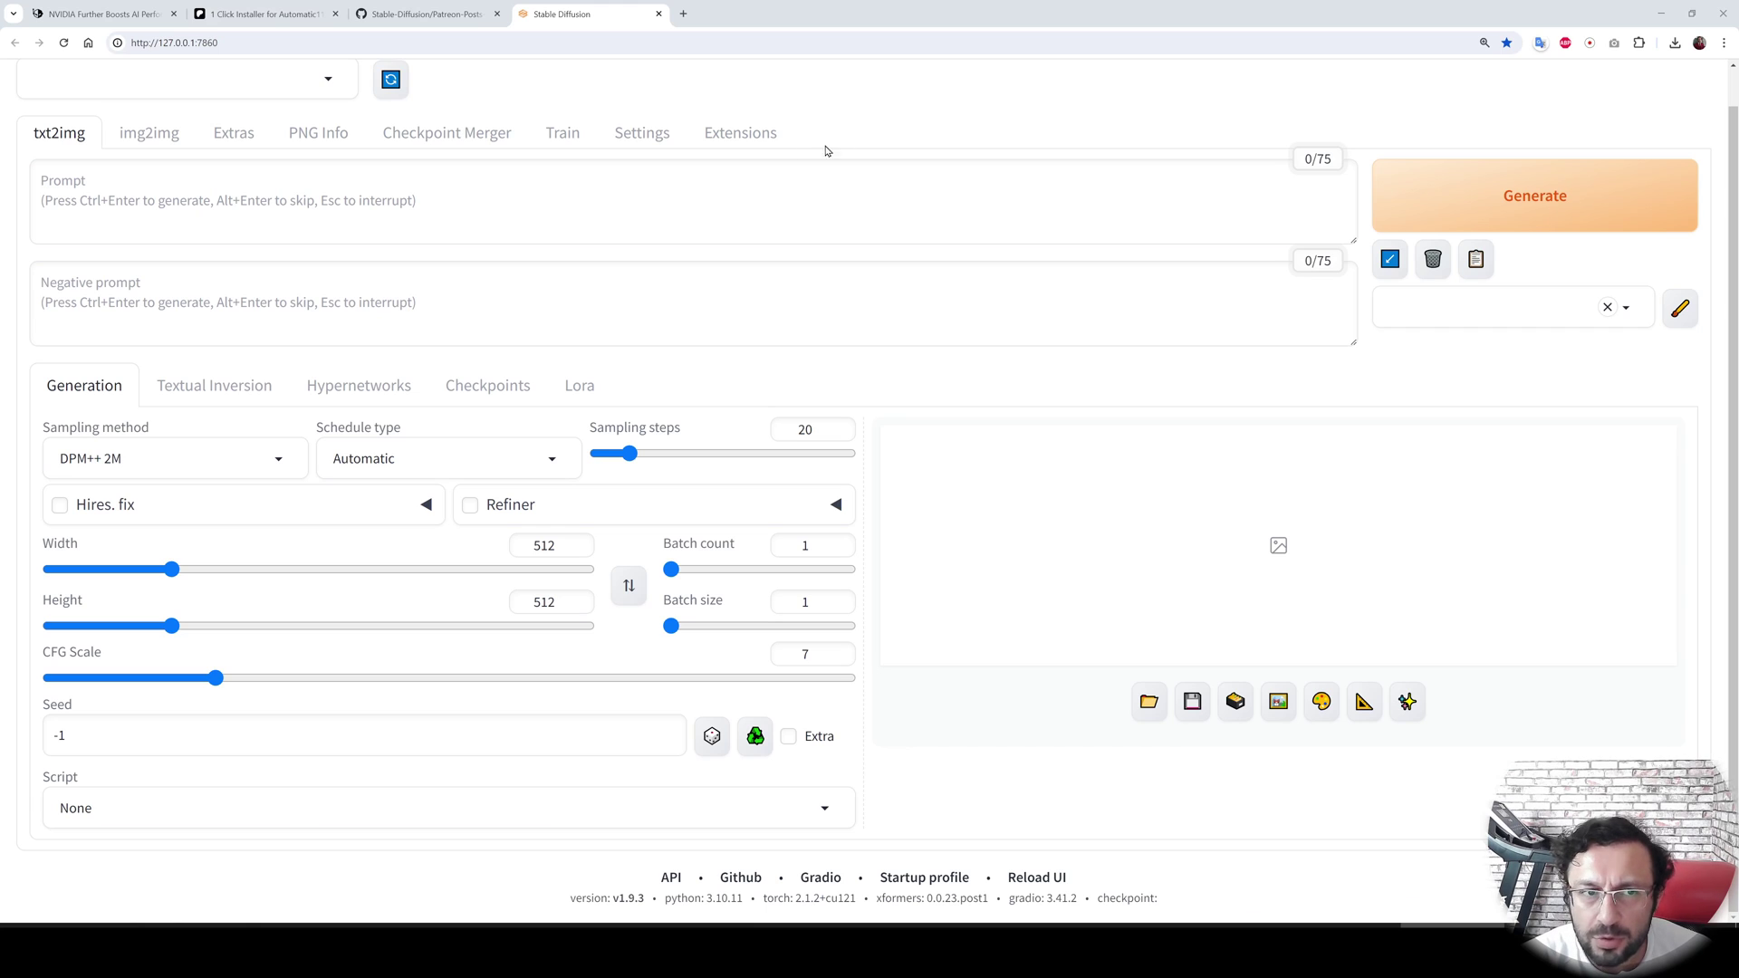
Select the RealVisXL_V4 checkpoint and paste in the sports car prompt.
scroll(453, 118, up, 1)
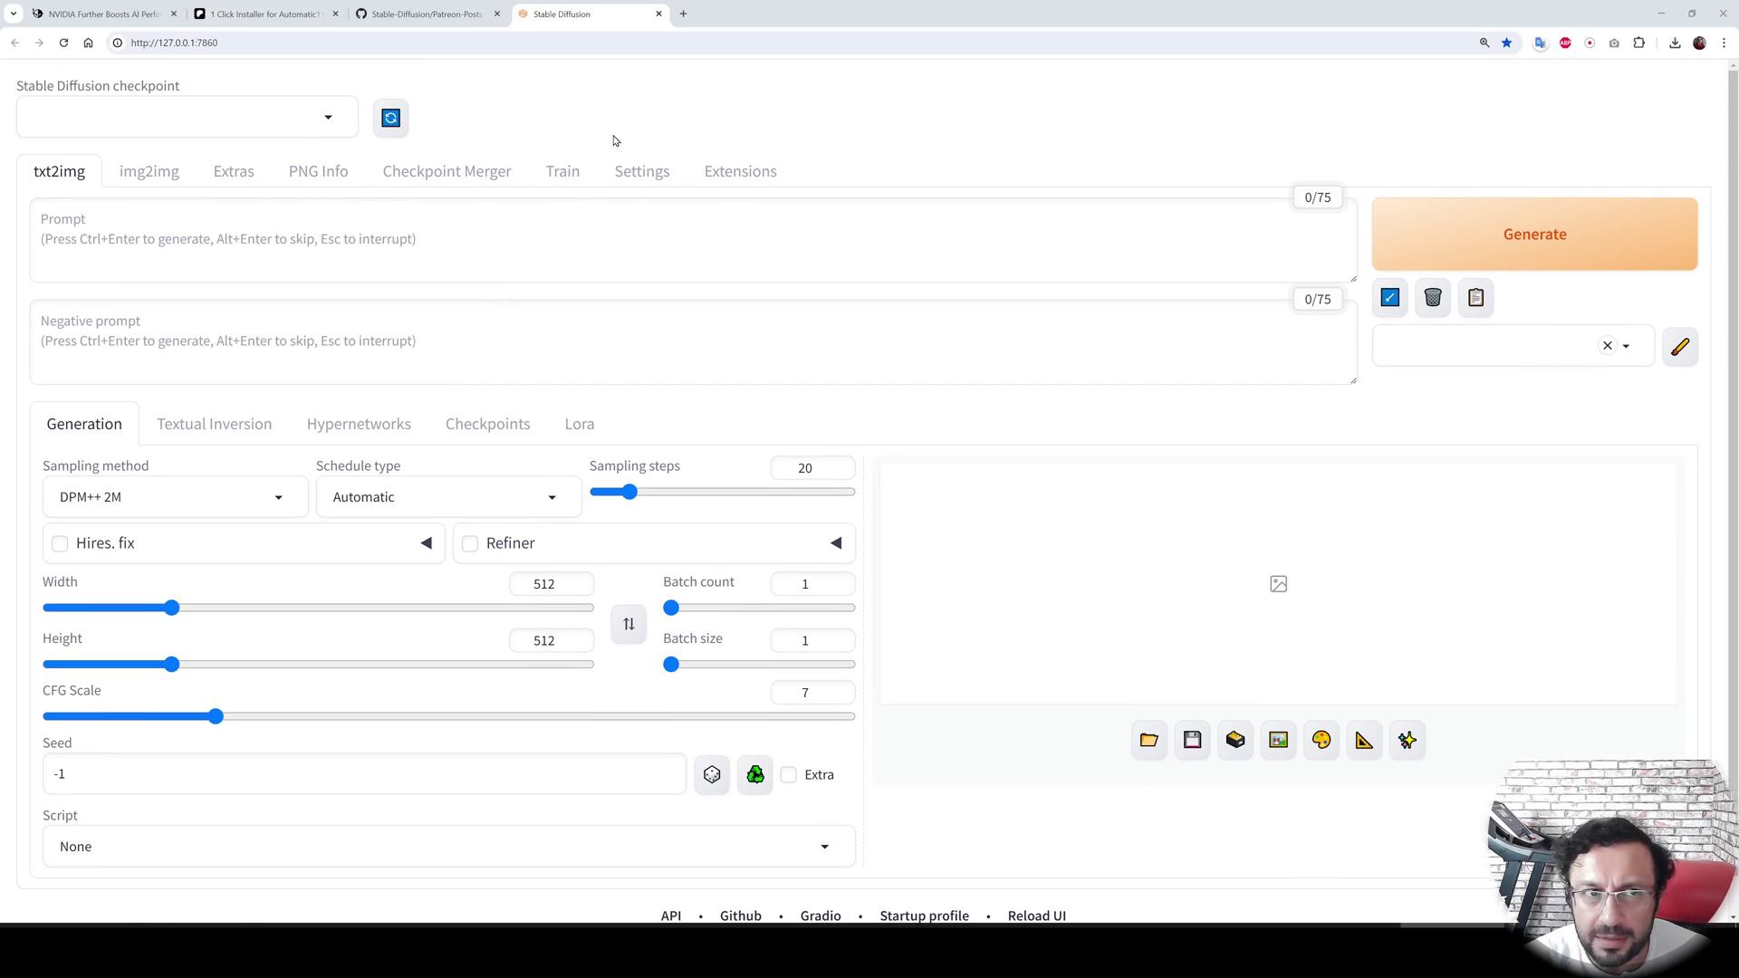
click(326, 118)
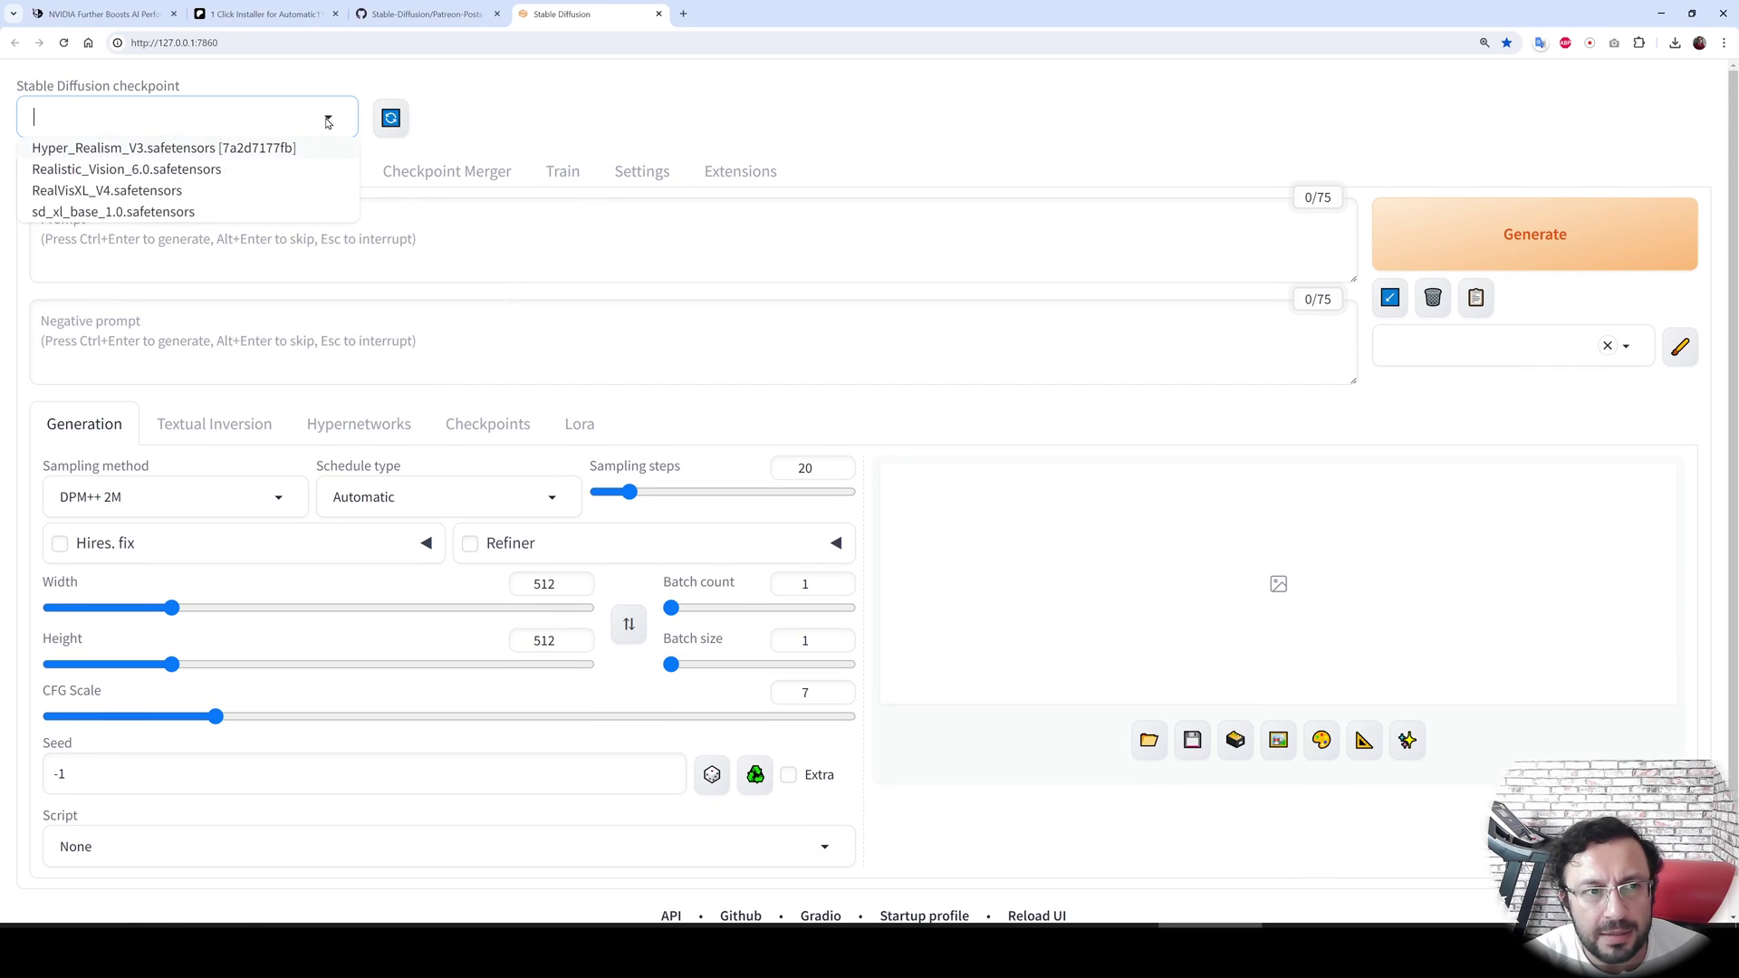
click(100, 191)
click(214, 244)
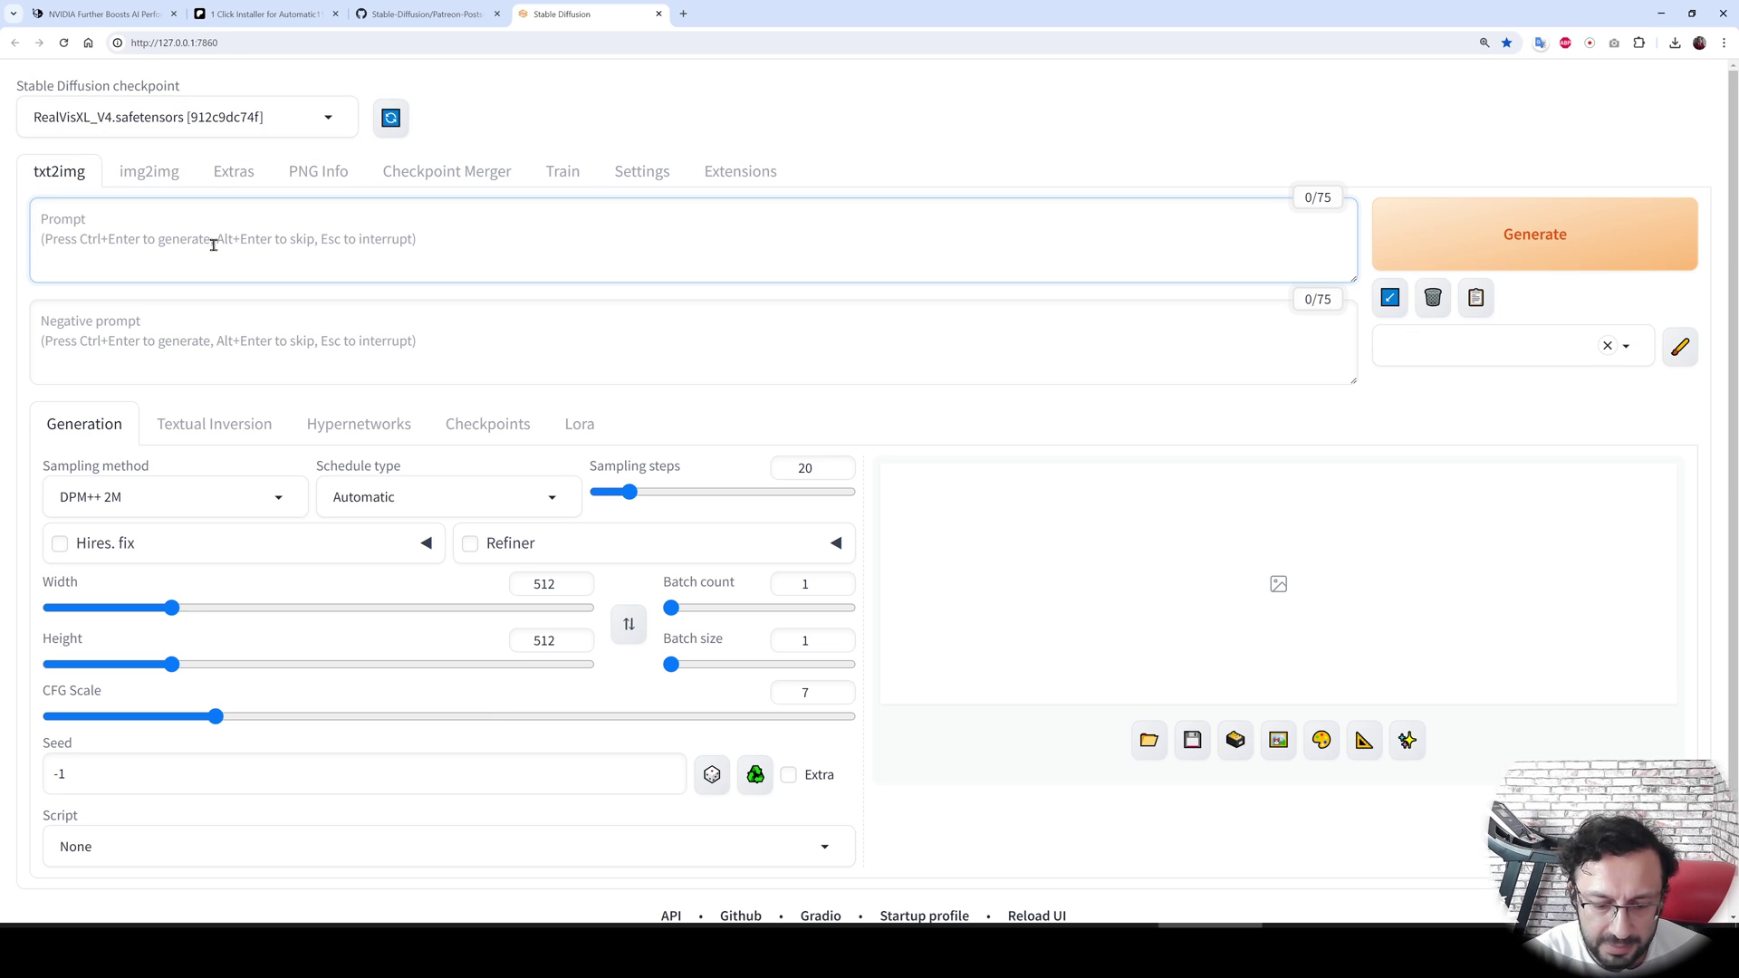
key(ctrl+v)
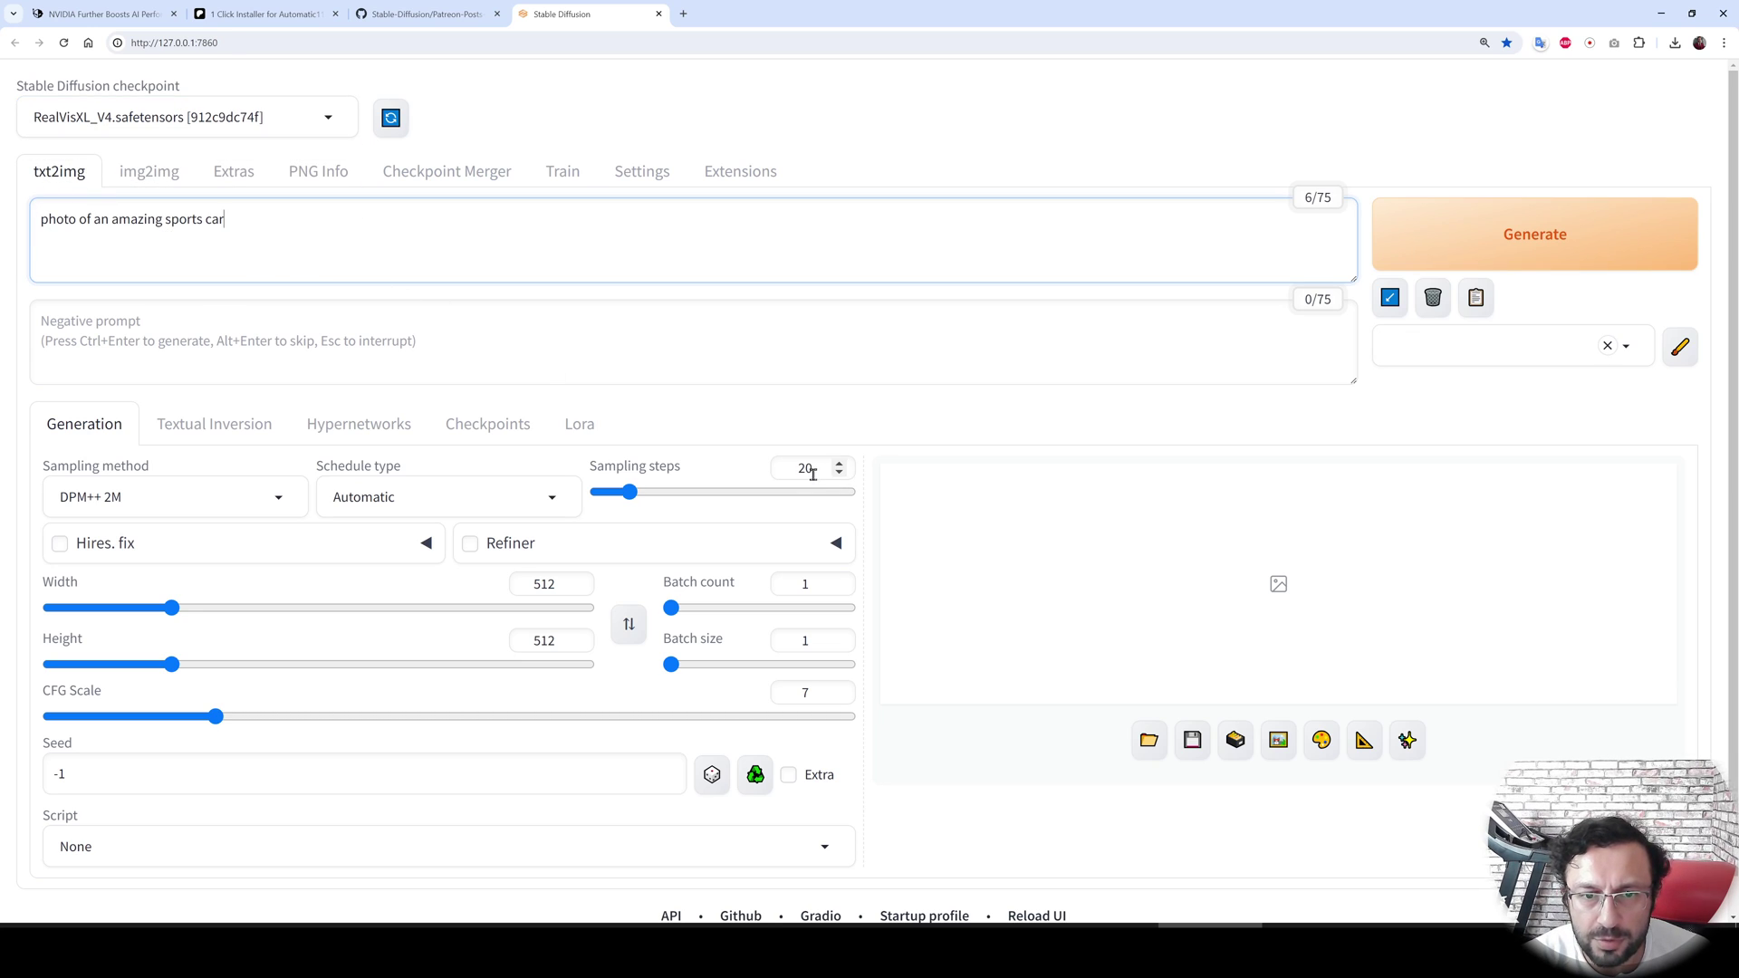
Set the UniPC sampler, 40 sampling steps and a 1024×1024 image size.
click(100, 494)
click(146, 444)
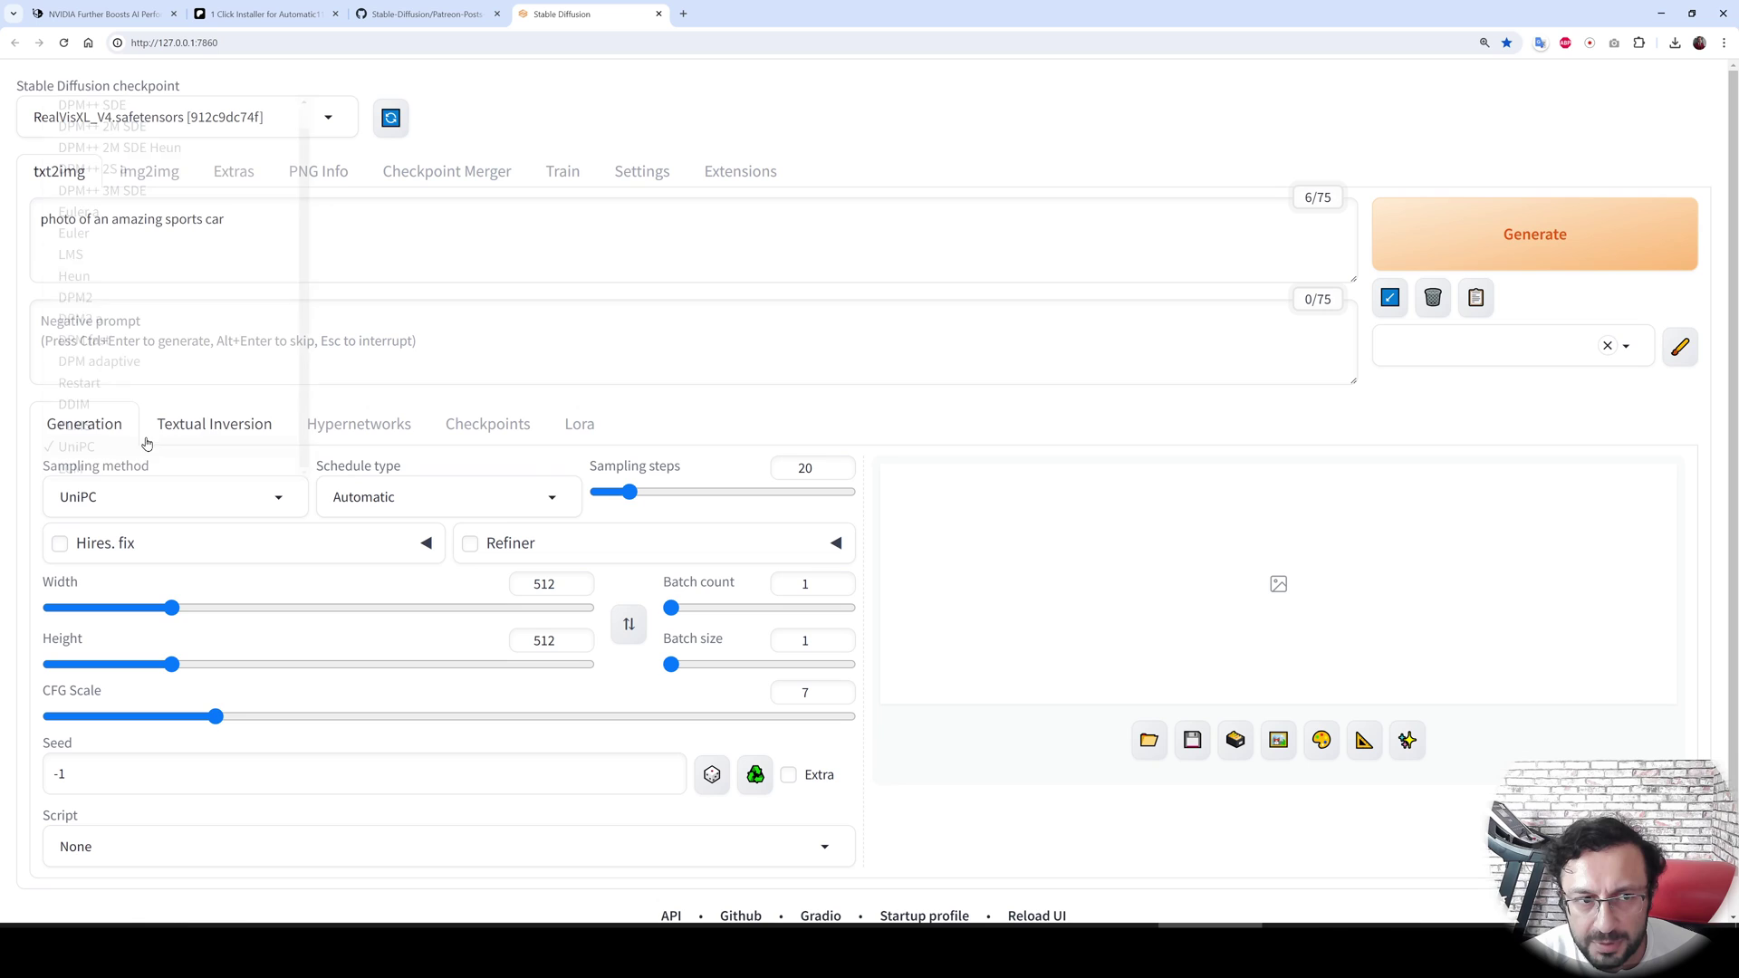
double_click(824, 475)
text(40)
scroll(718, 468, down, 1)
double_click(543, 545)
text(1024)
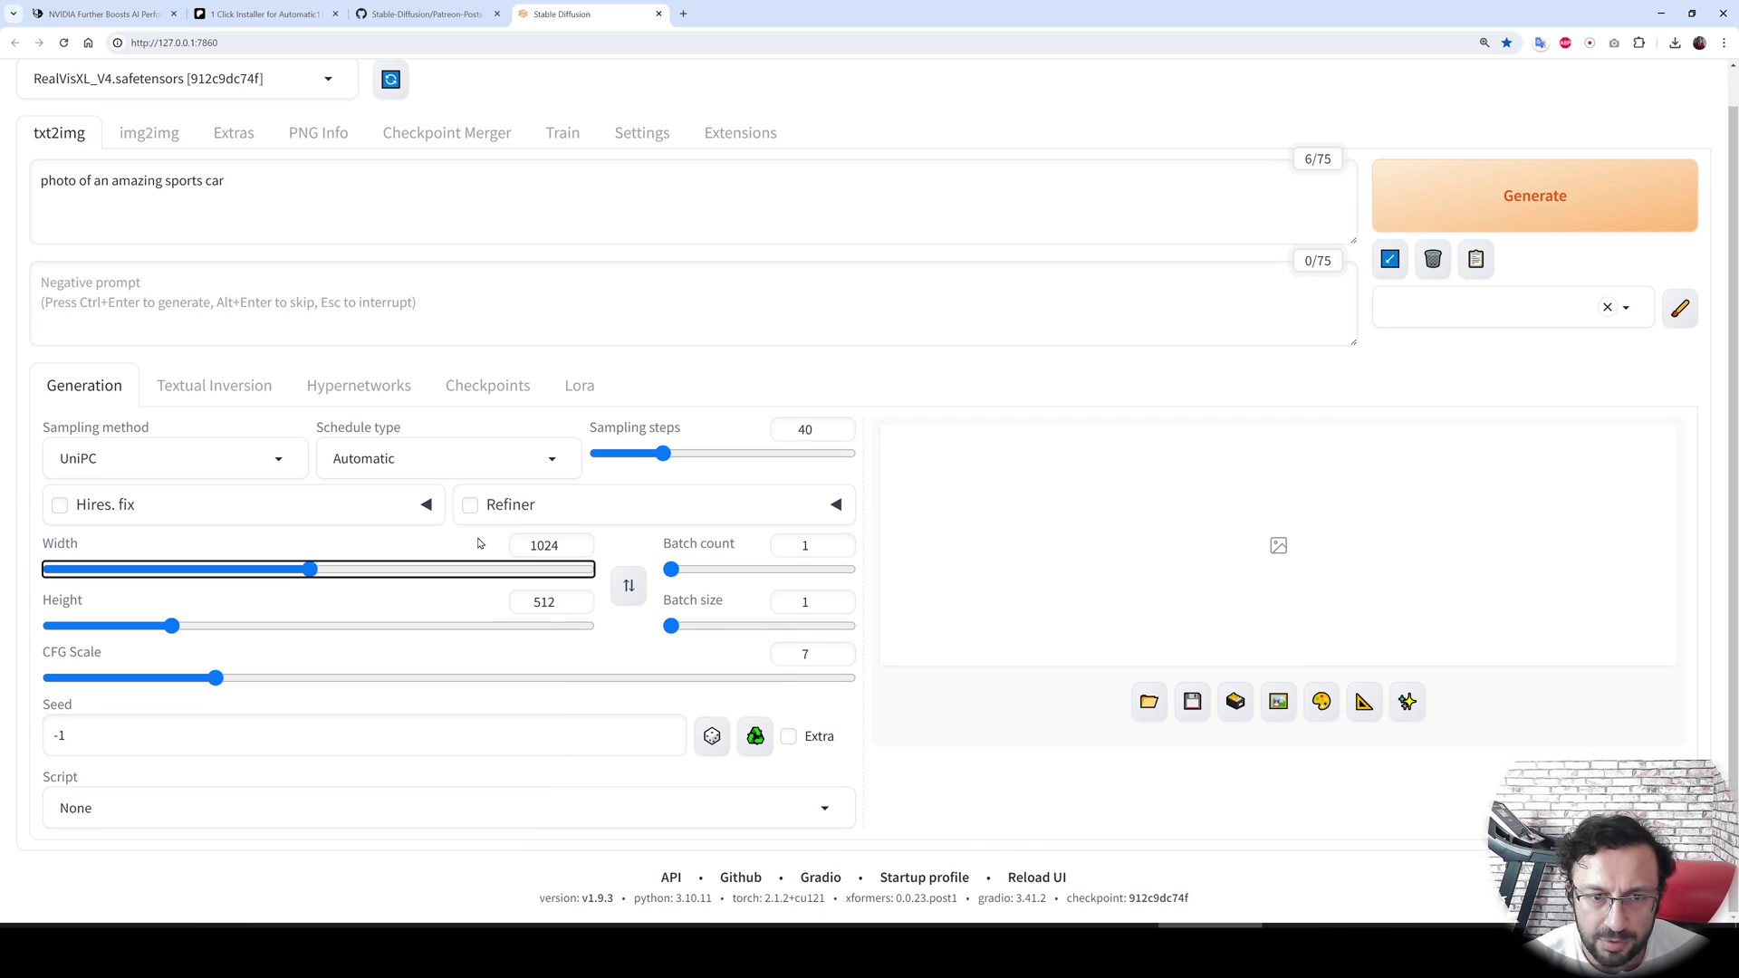
key(Tab)
text(1024)
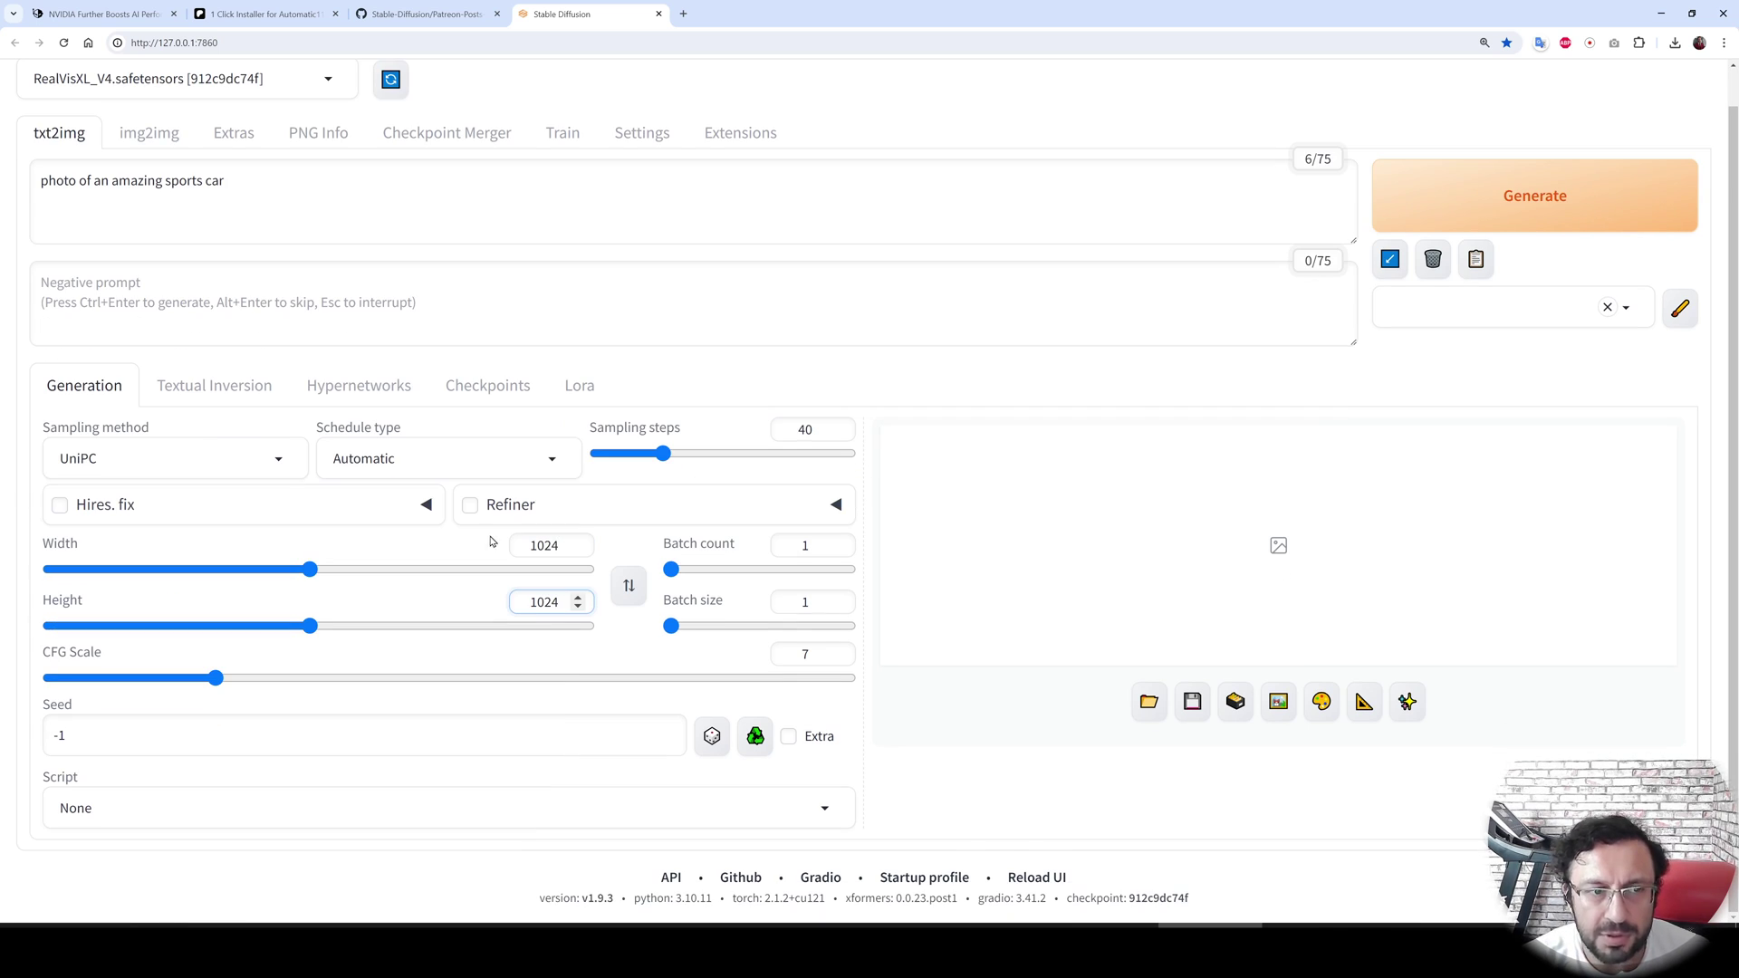
scroll(494, 542, up, 1)
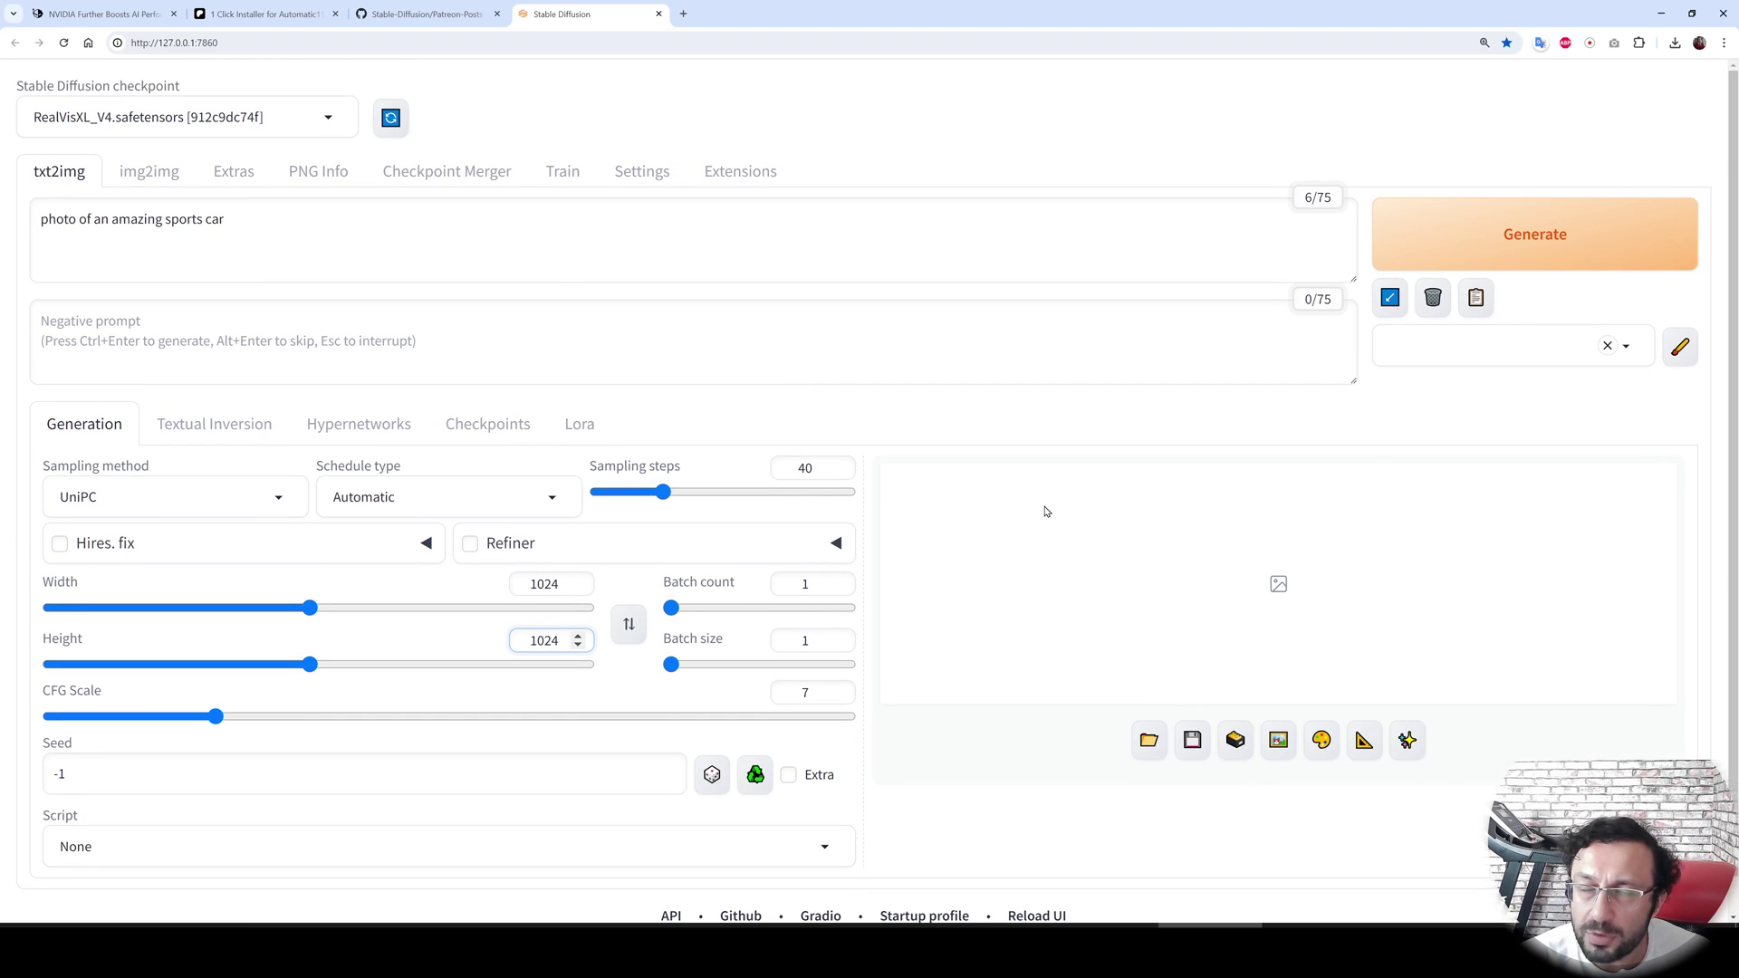
Generate the teal sports-car image and review the result.
click(1440, 231)
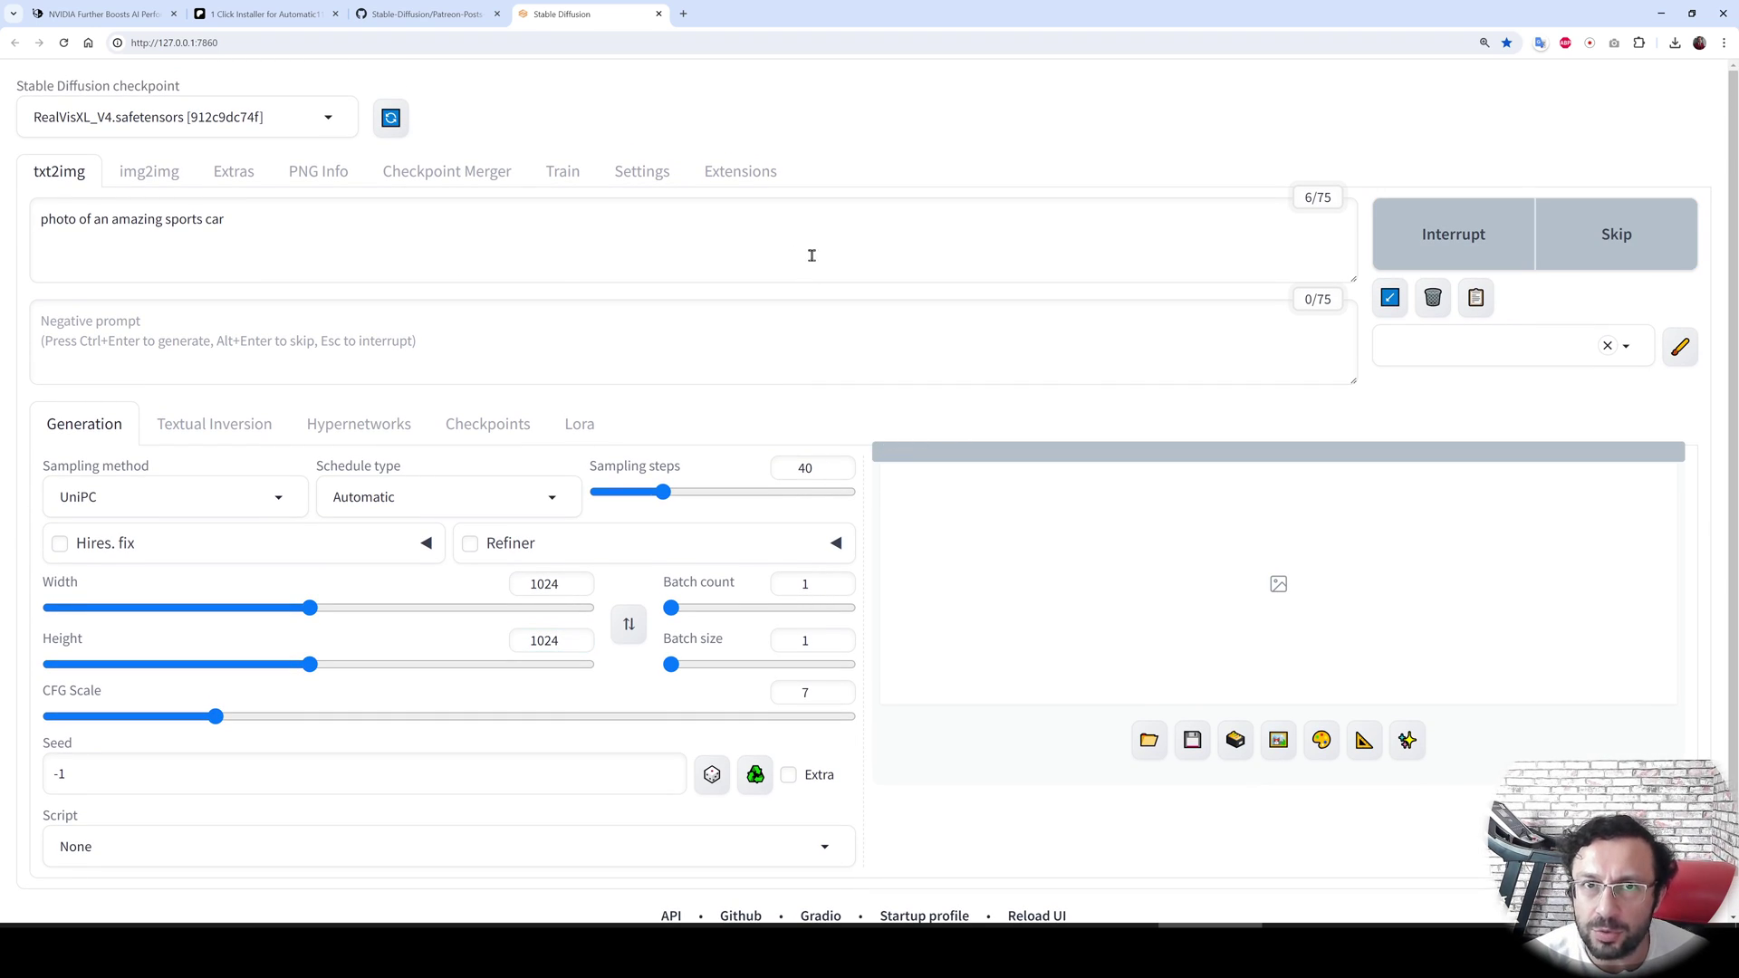
scroll(740, 903, down, 1)
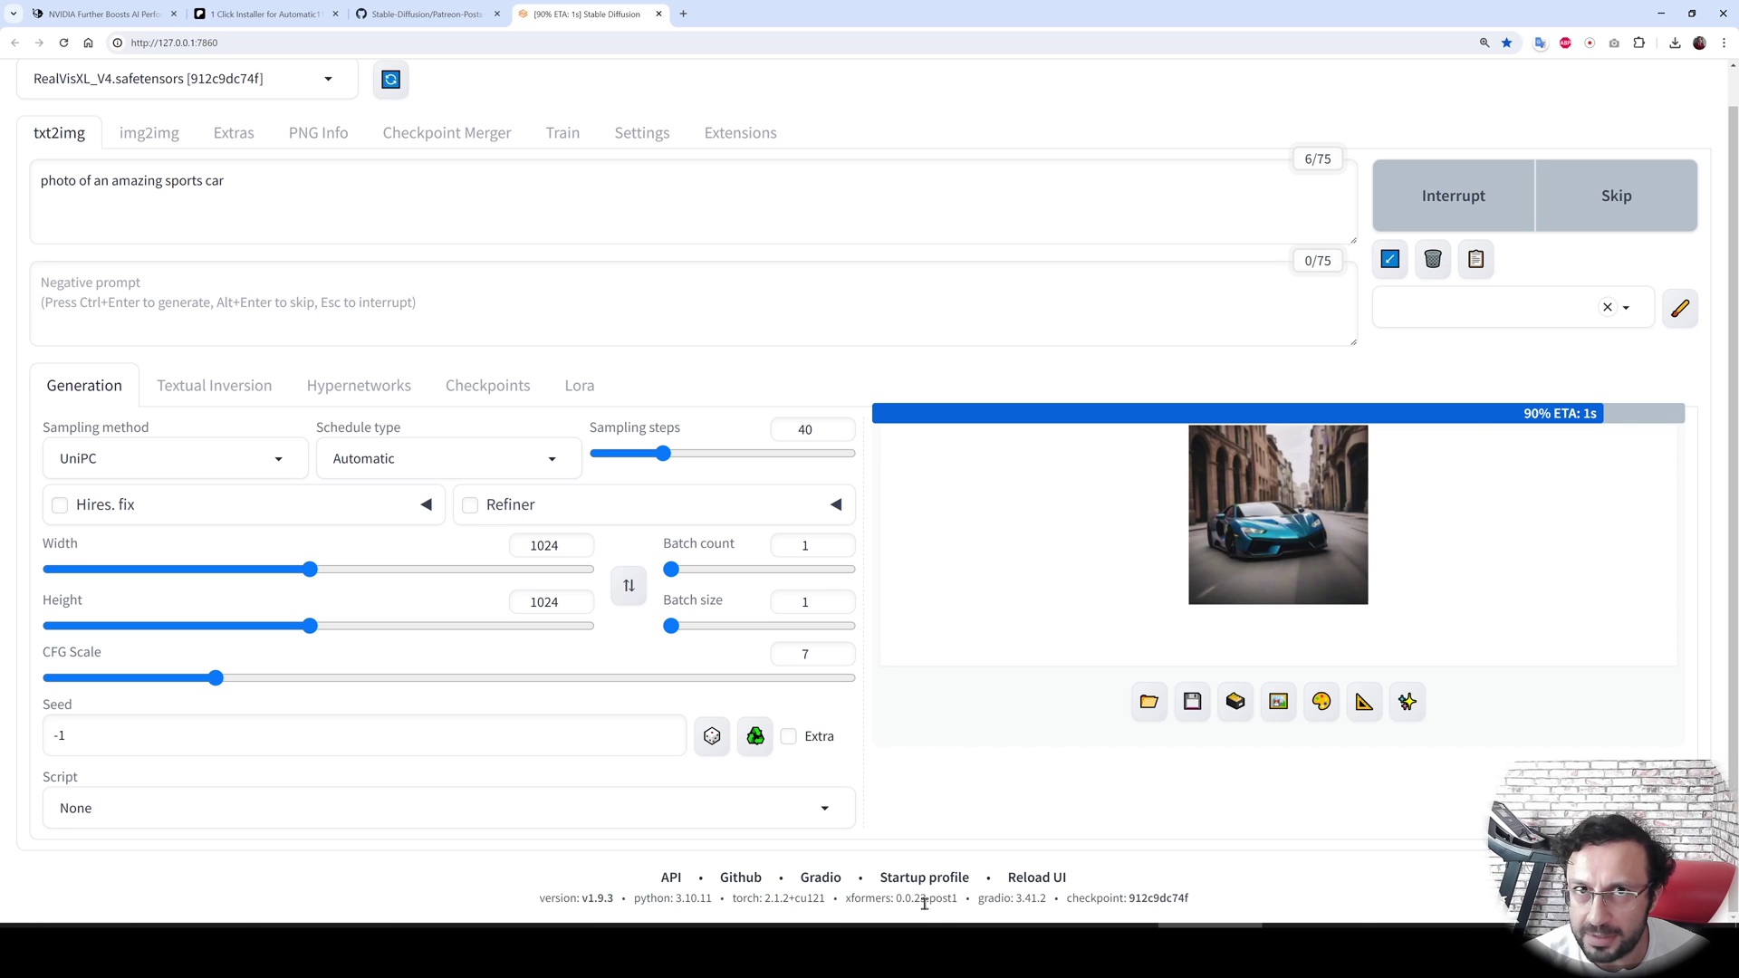
scroll(1441, 831, up, 3)
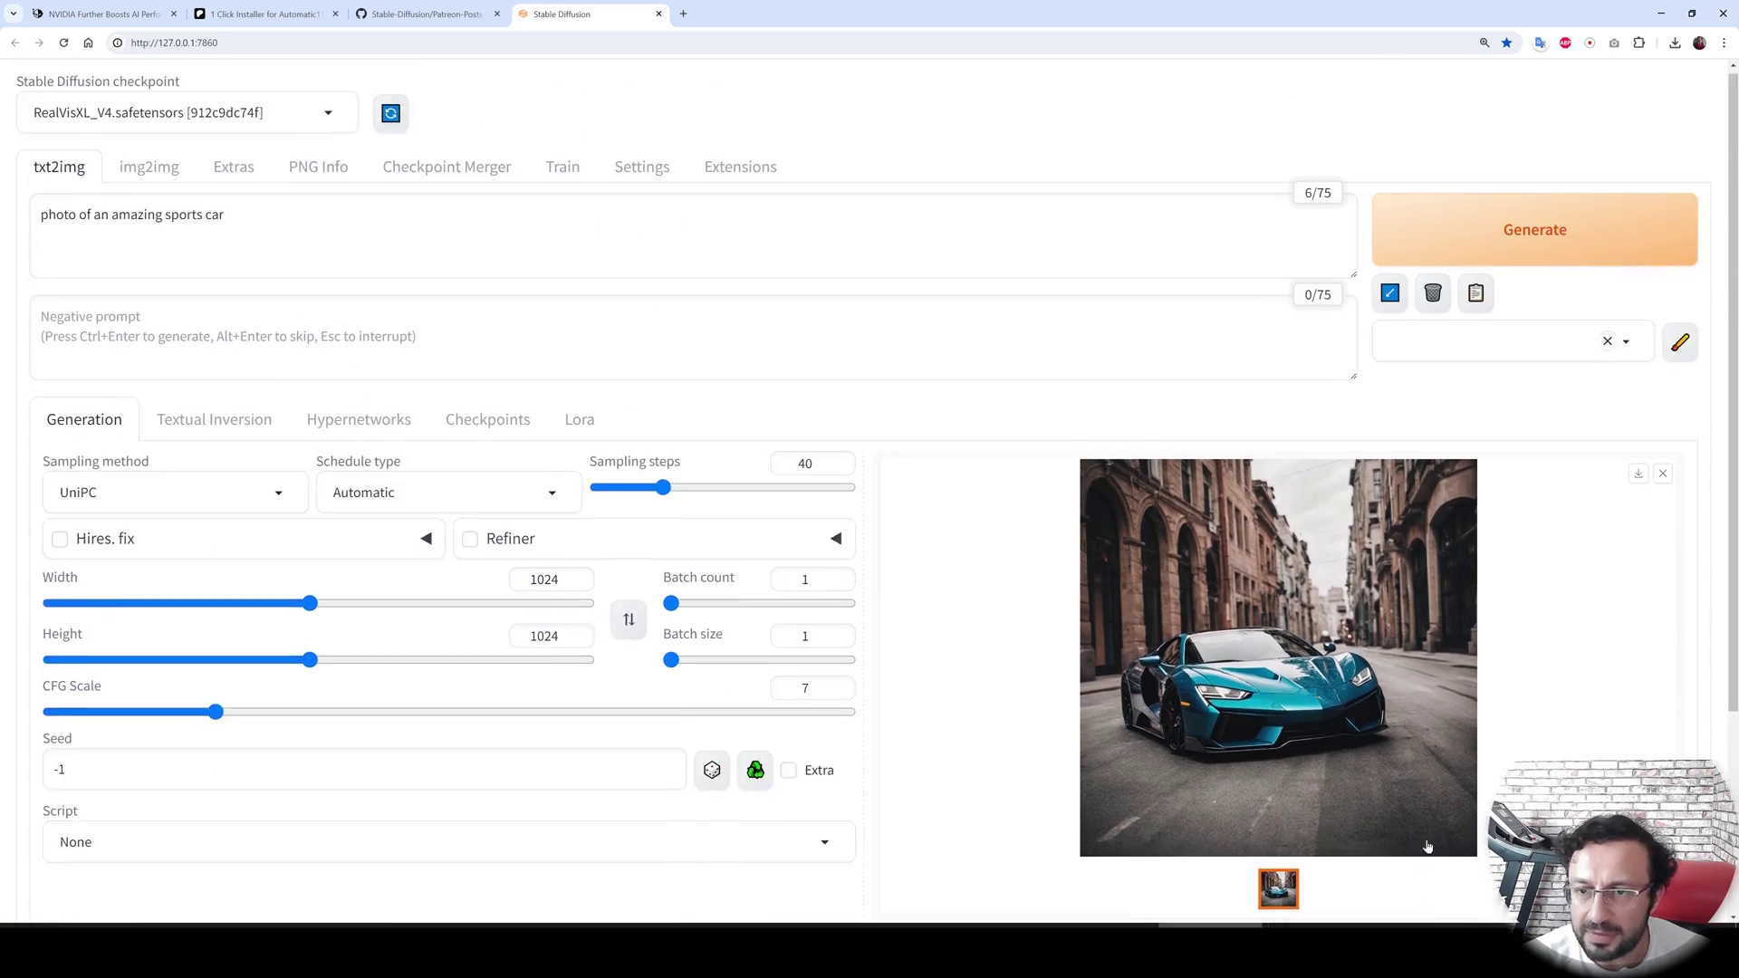
scroll(1343, 684, down, 2)
scroll(1346, 592, up, 2)
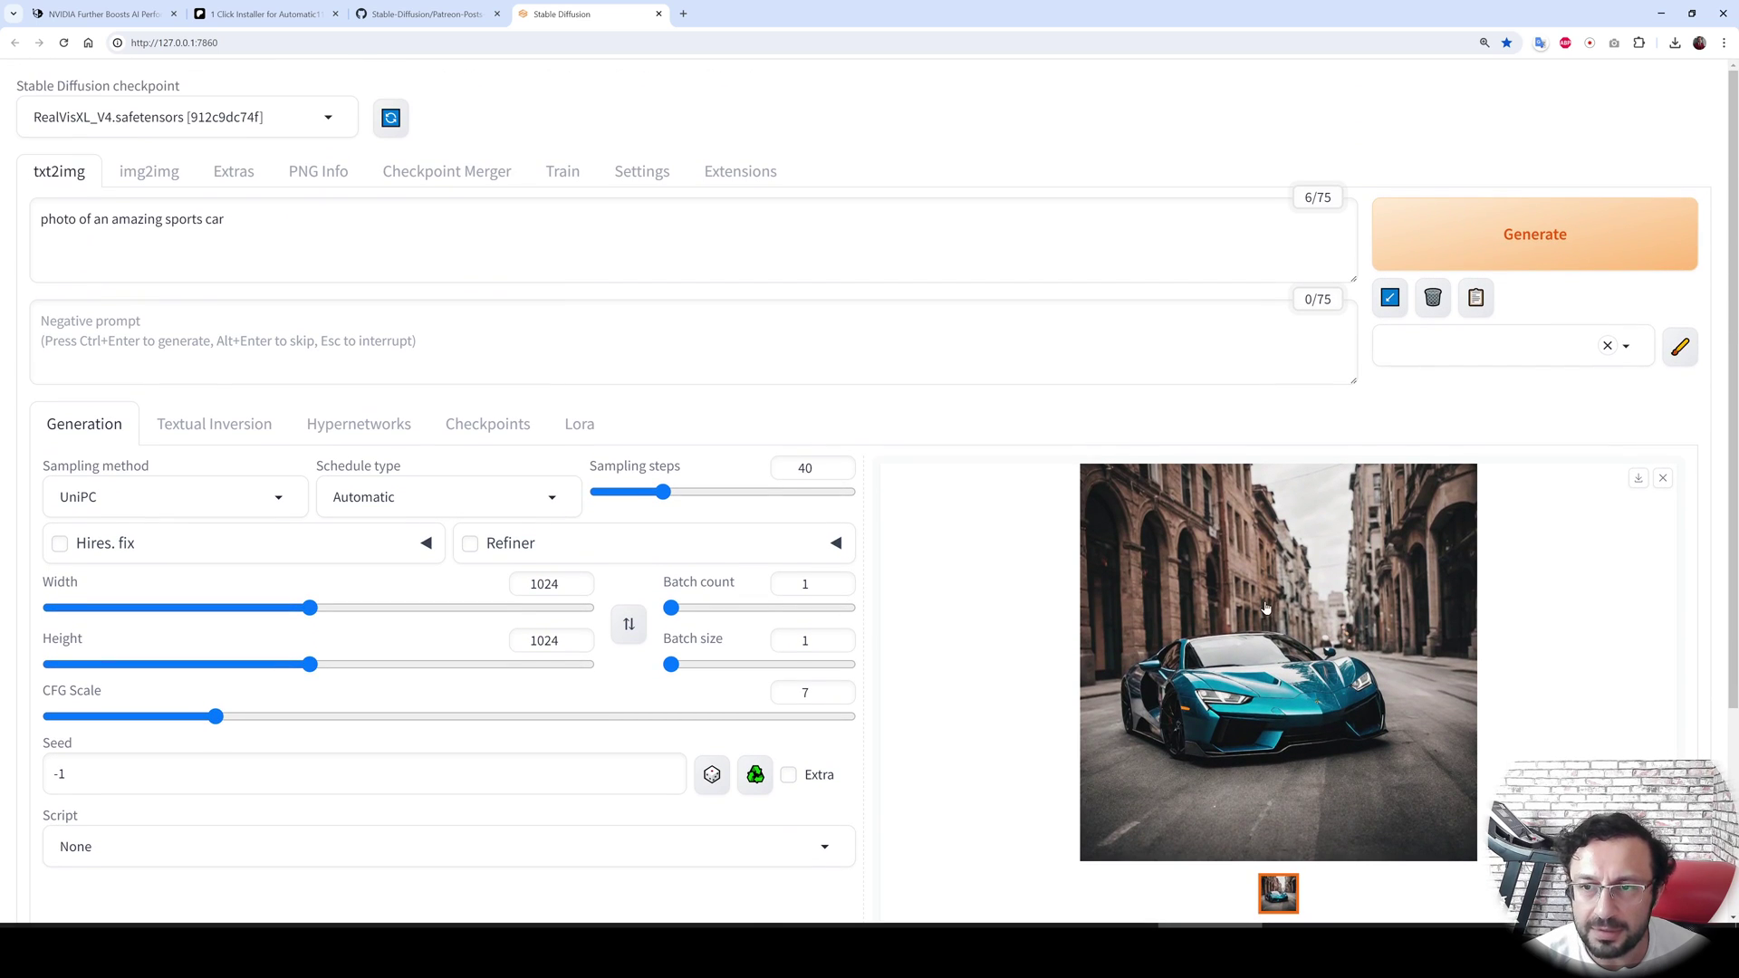
Change the batch count to 4.
click(813, 583)
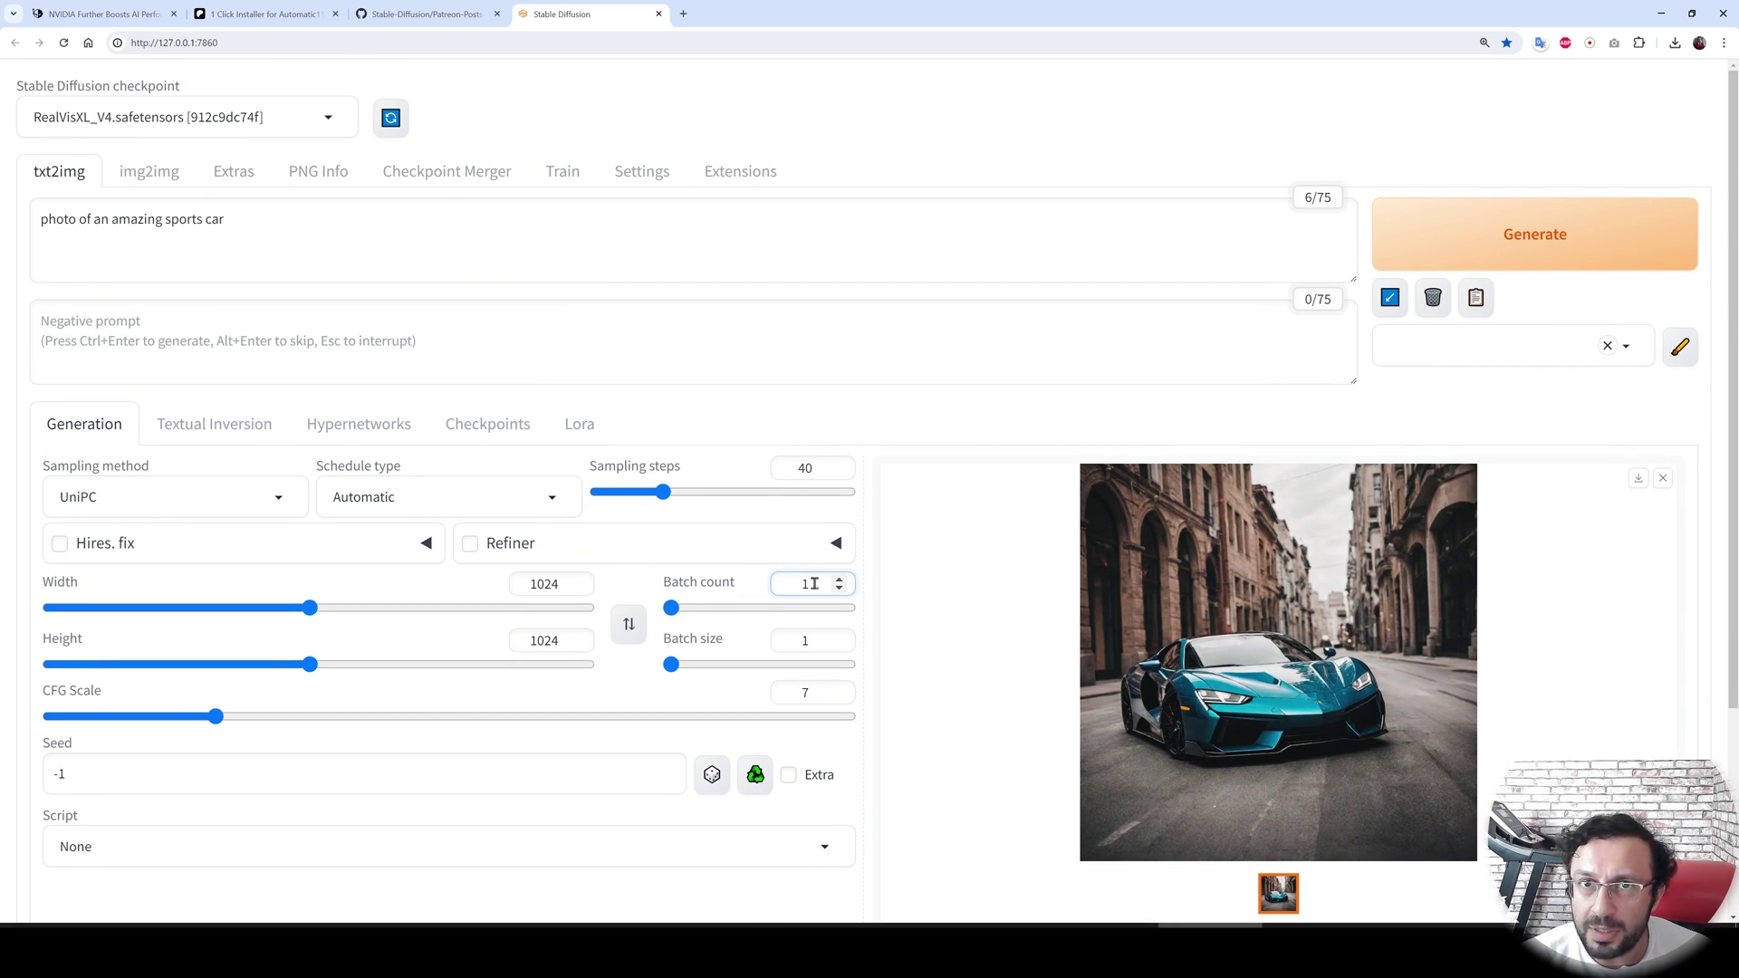
key(ctrl+a)
text(4)
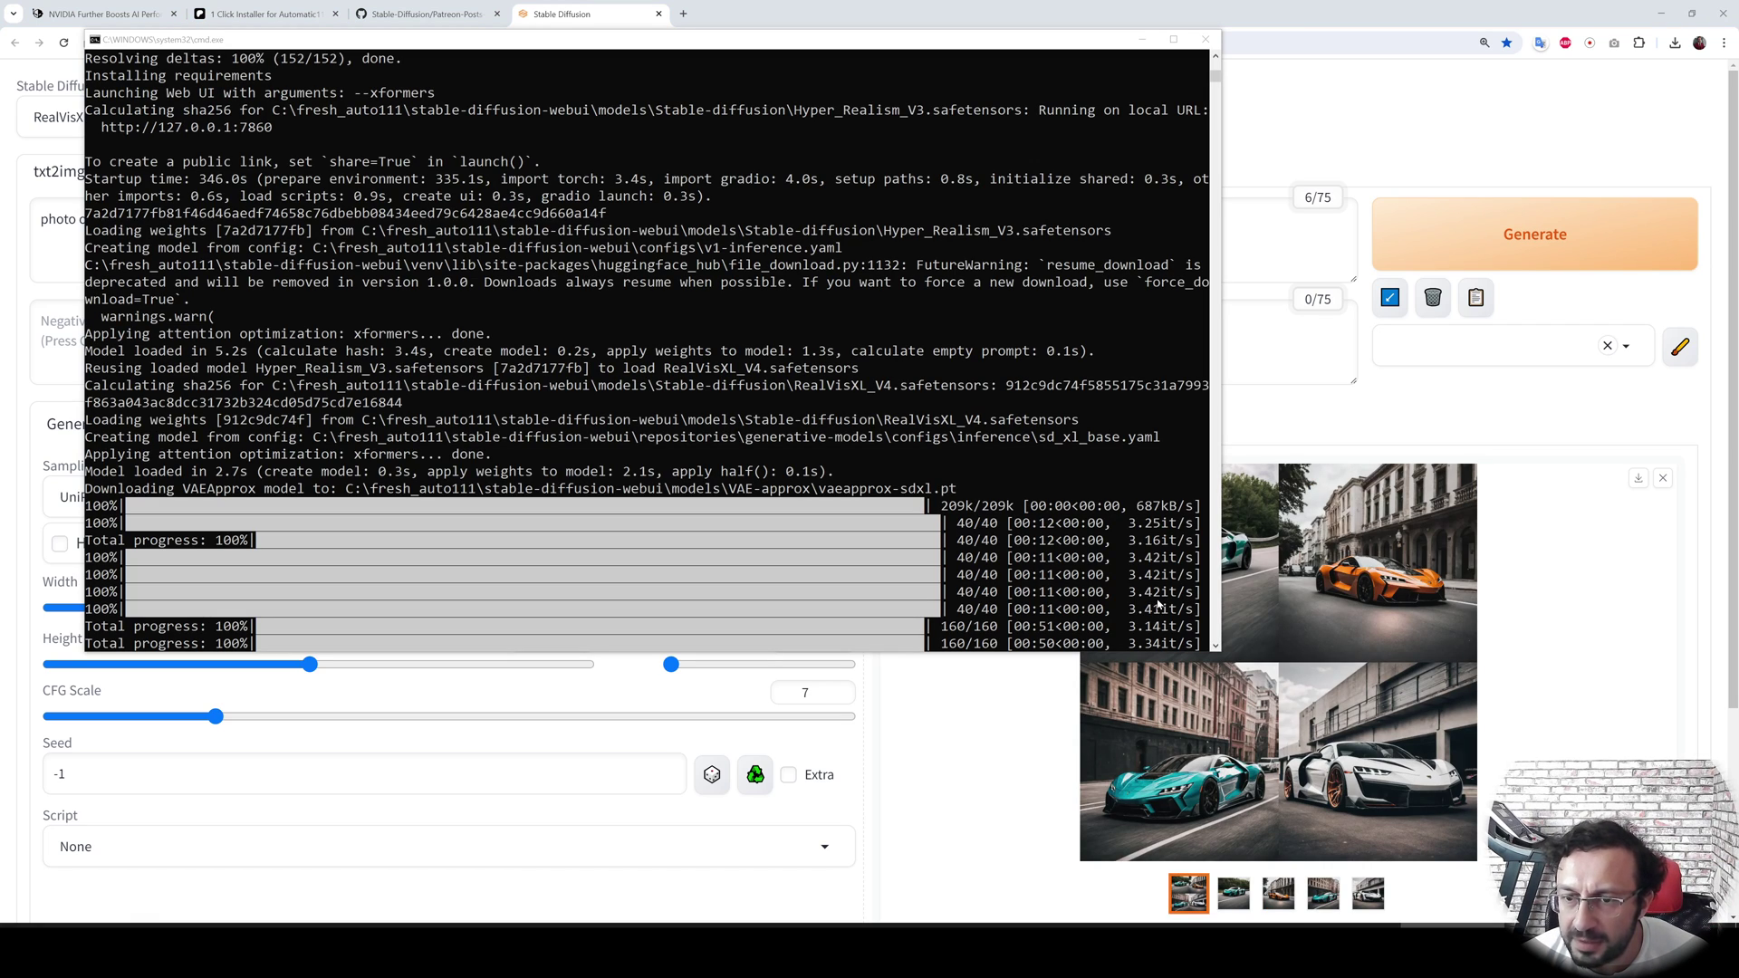
Launch a Command Prompt and run nvitop to monitor GPU load during generation.
key(super)
text(cmd)
key(Return)
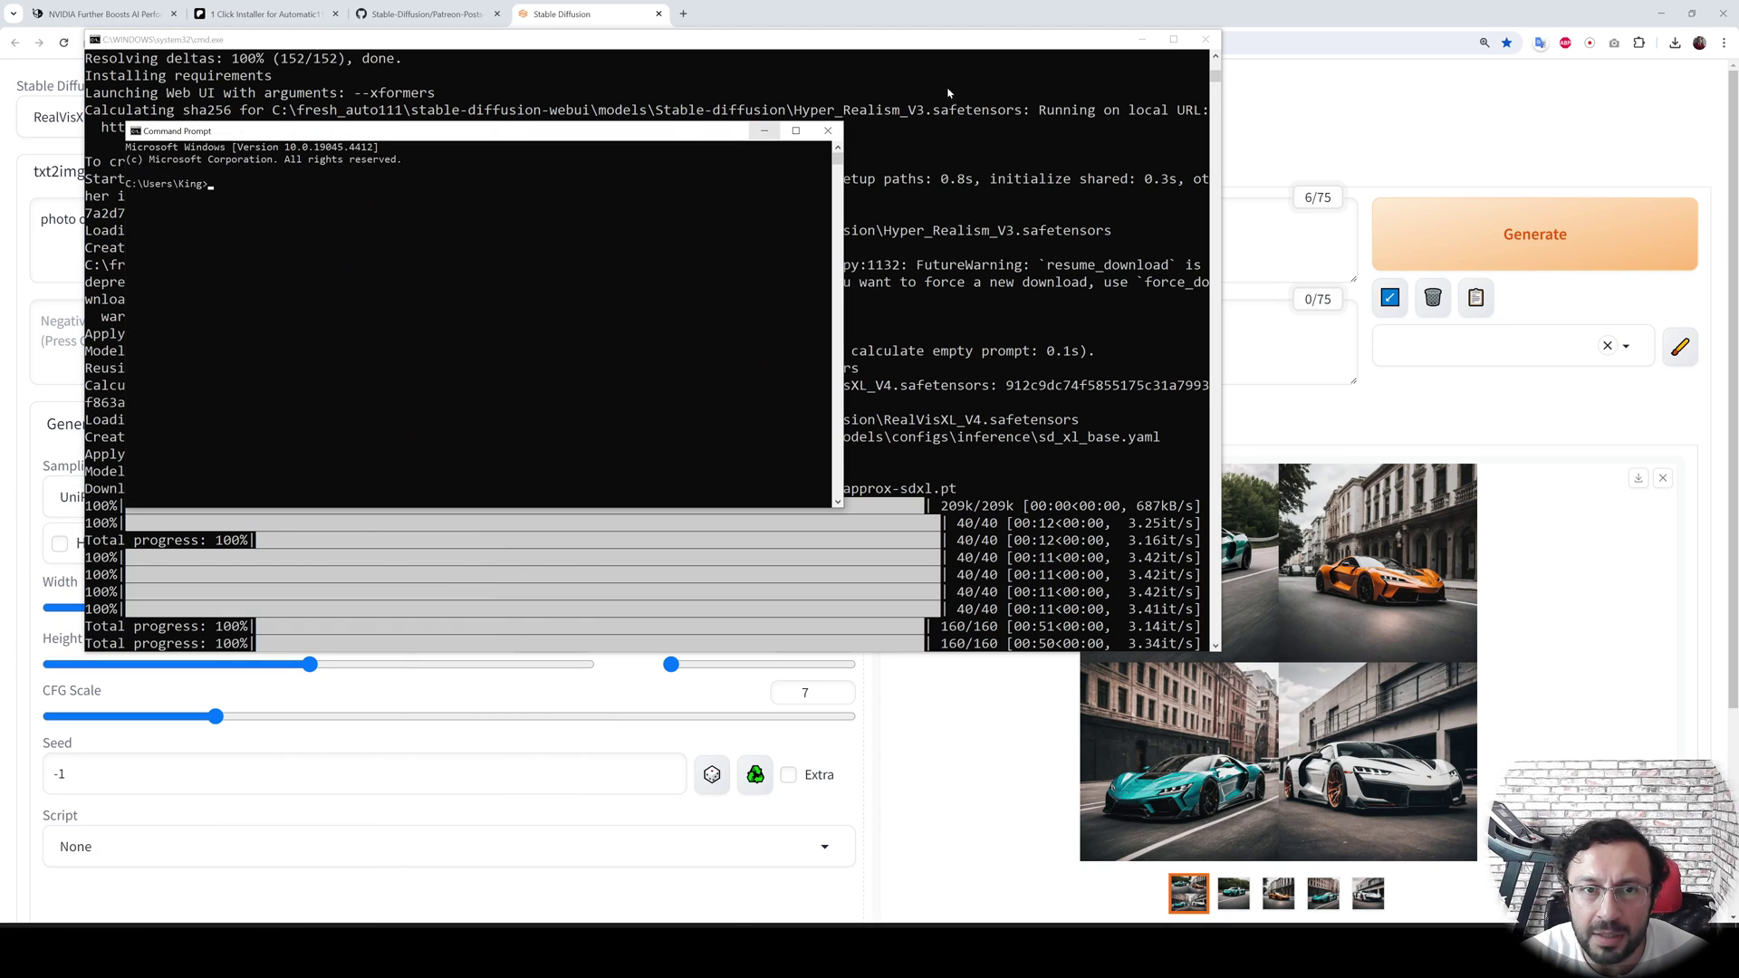
click(1143, 39)
scroll(635, 305, up, 4)
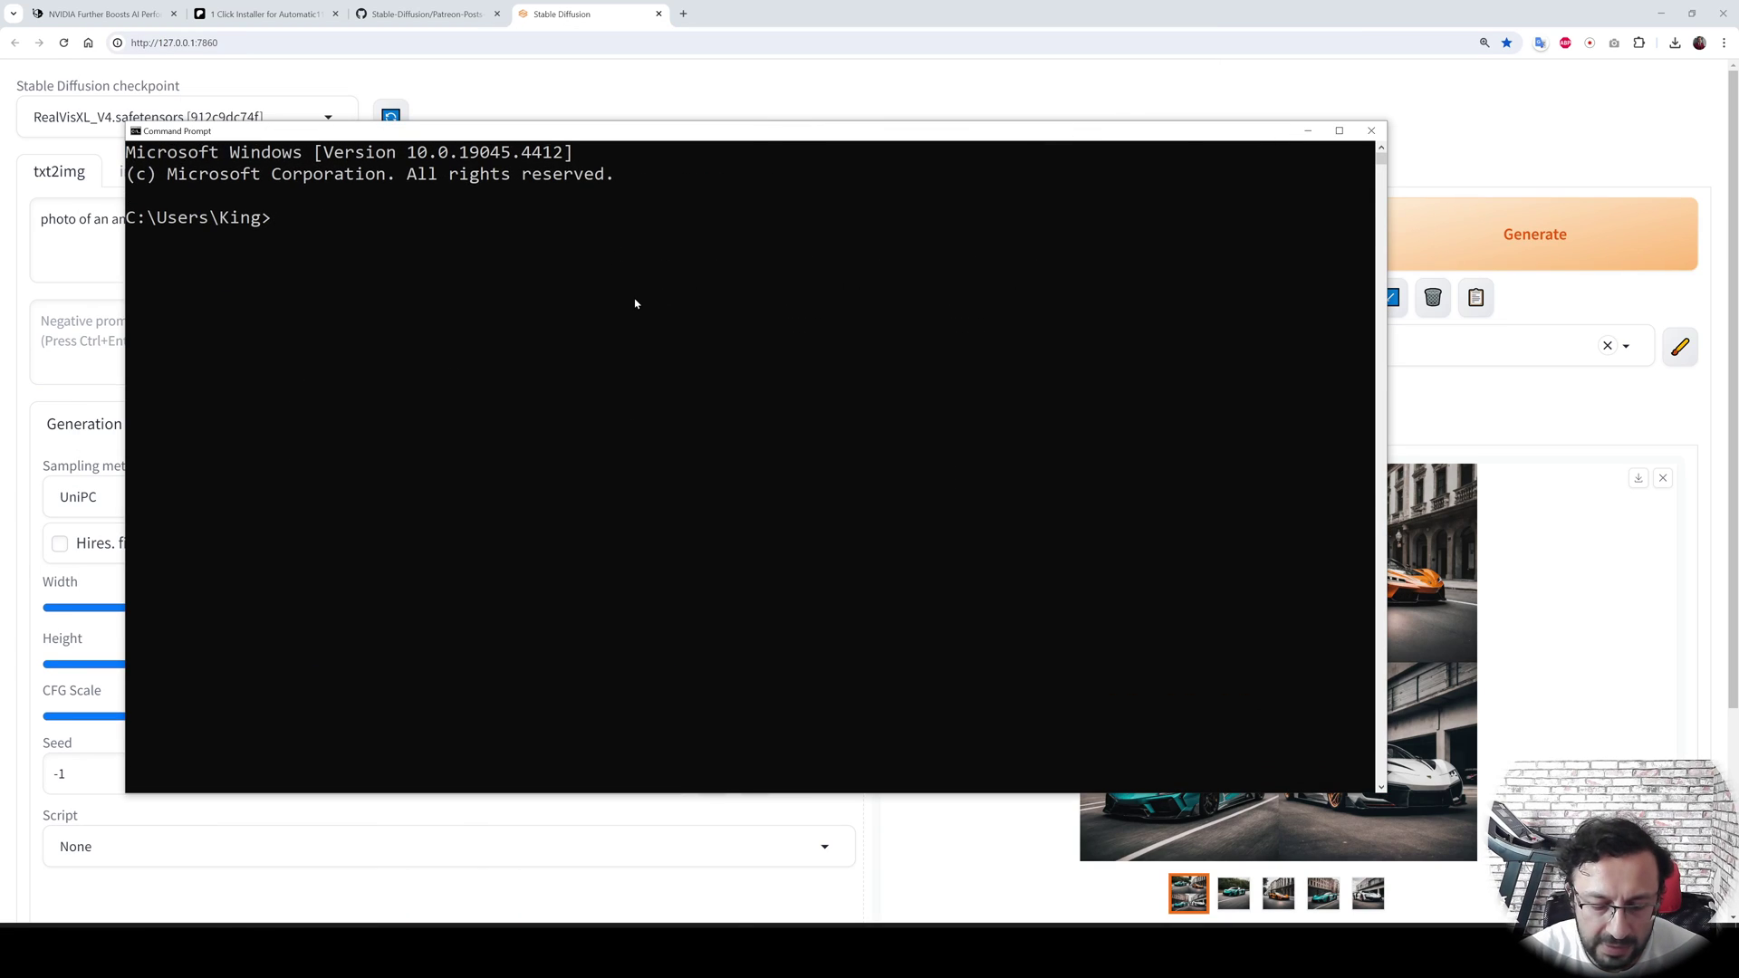
text(nvitop)
key(Return)
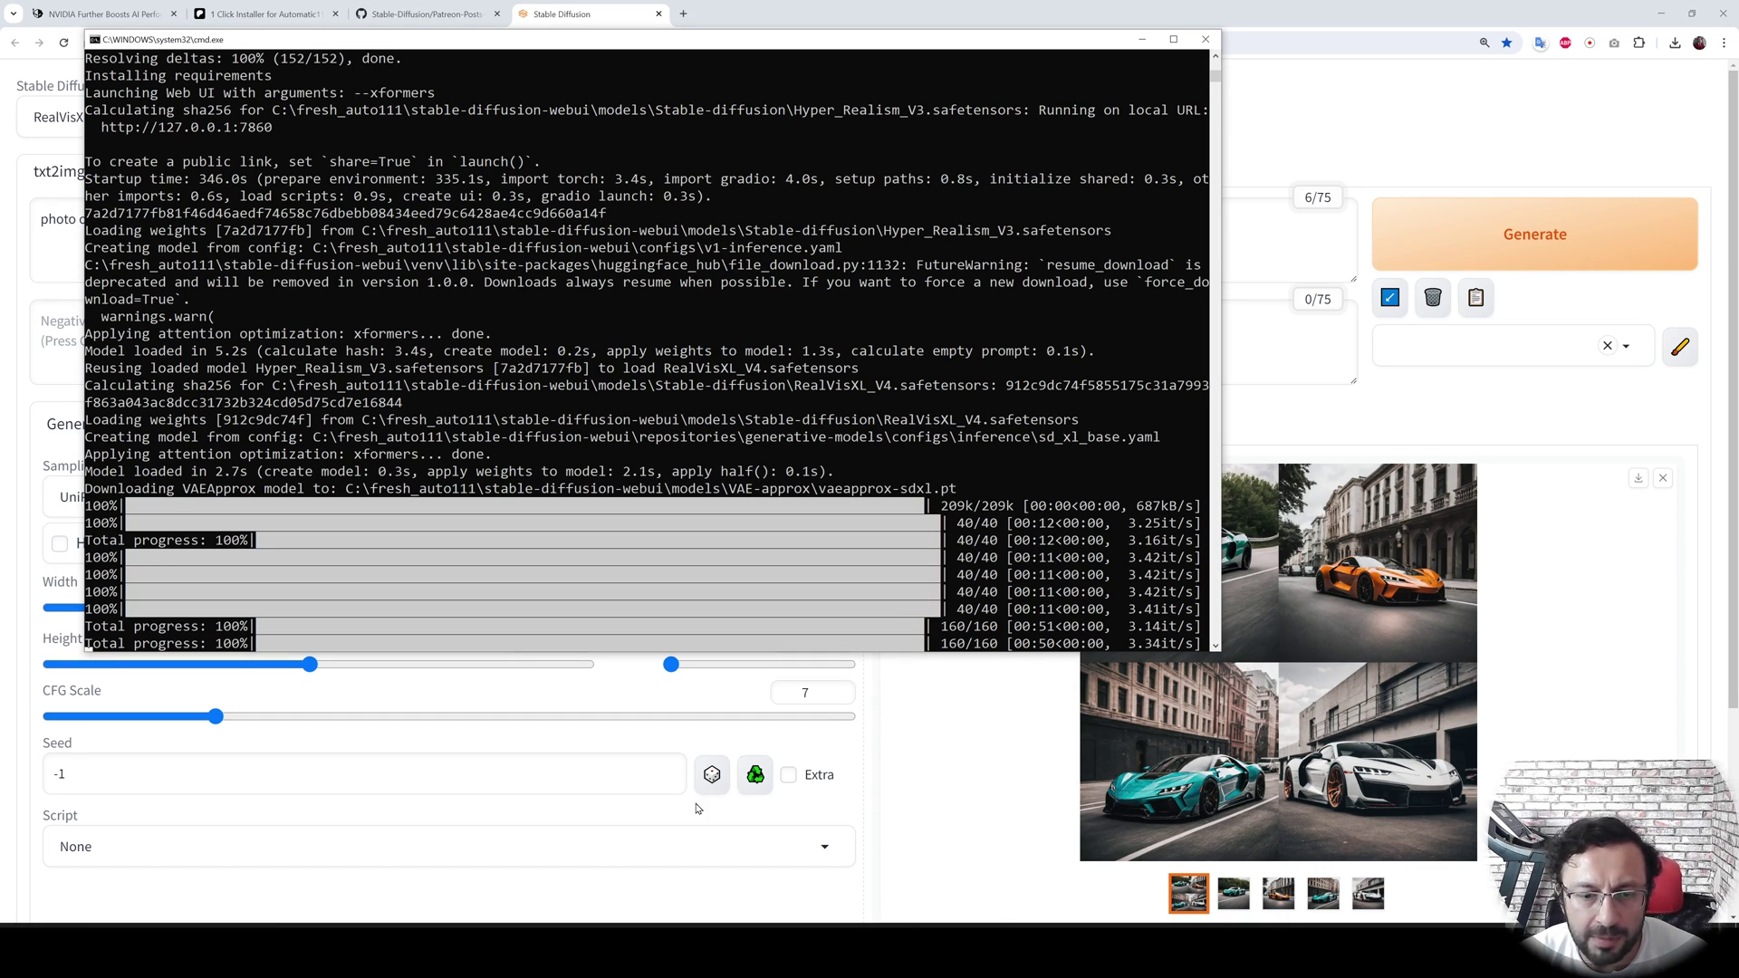
Close the web UI console and run 2_optional_suggested_Update_Torch_xFormers_Install_Adetailer.bat in fresh_auto111.
click(1205, 40)
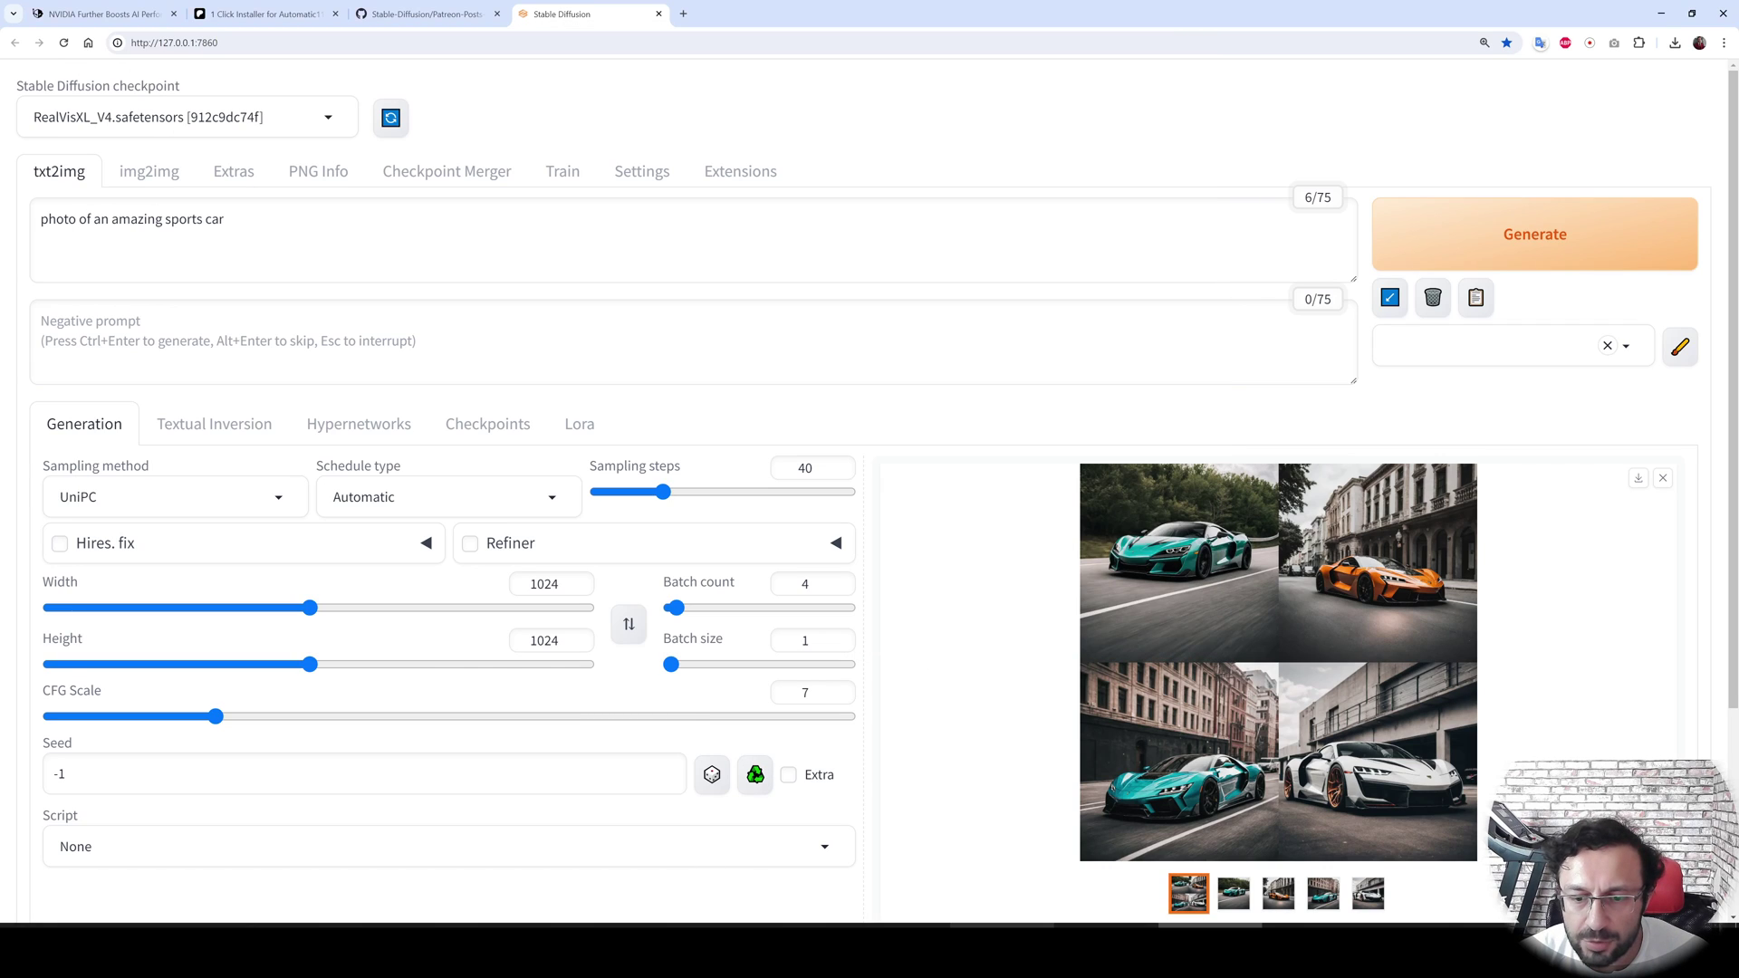
key(alt+Tab)
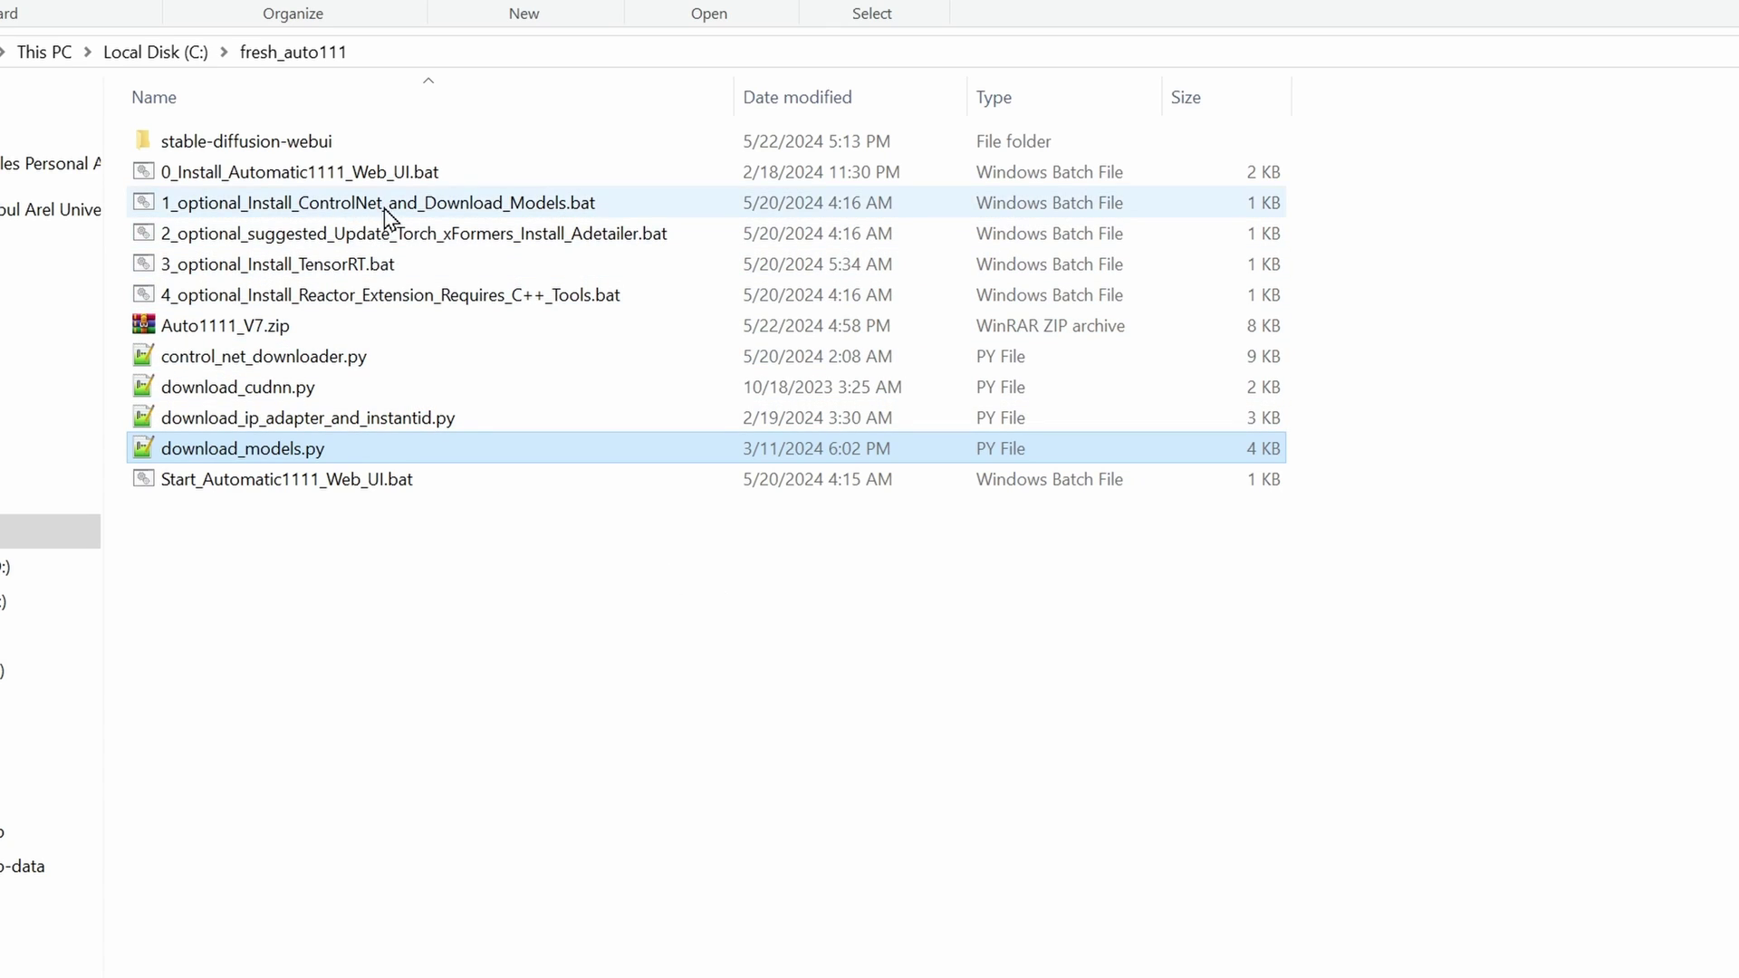
double_click(450, 243)
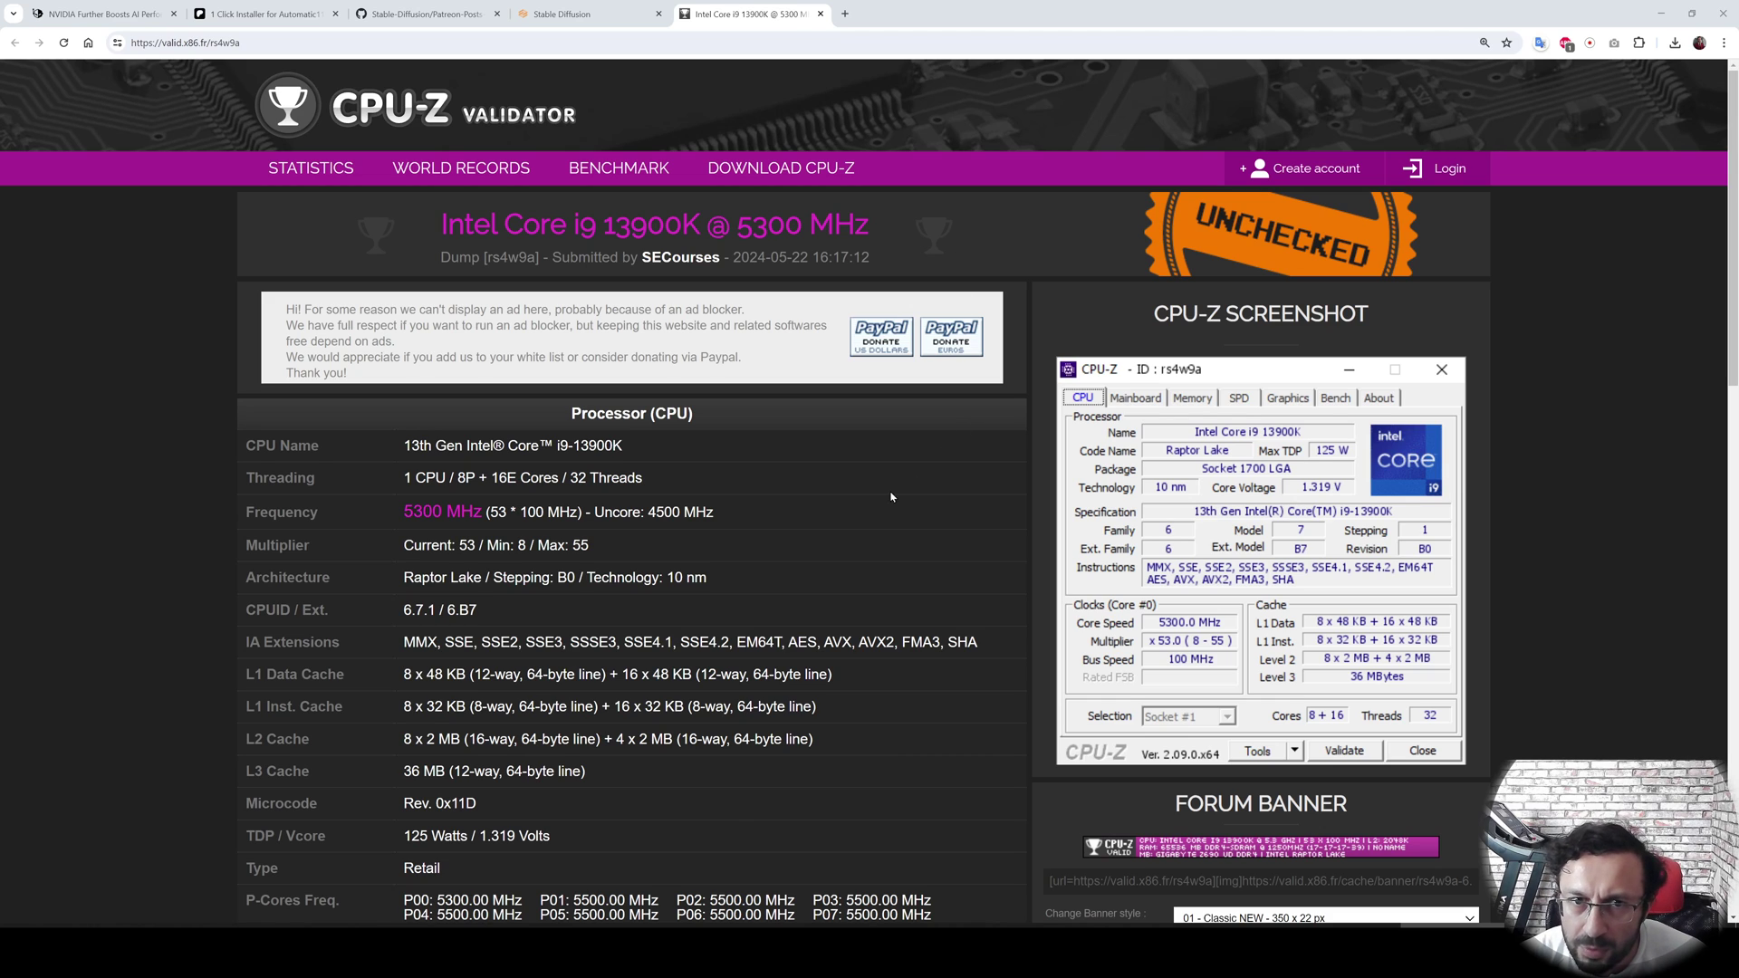
Scroll the CPU-Z validation page down to the Motherboard, Memory and Storage sections.
scroll(887, 498, down, 1)
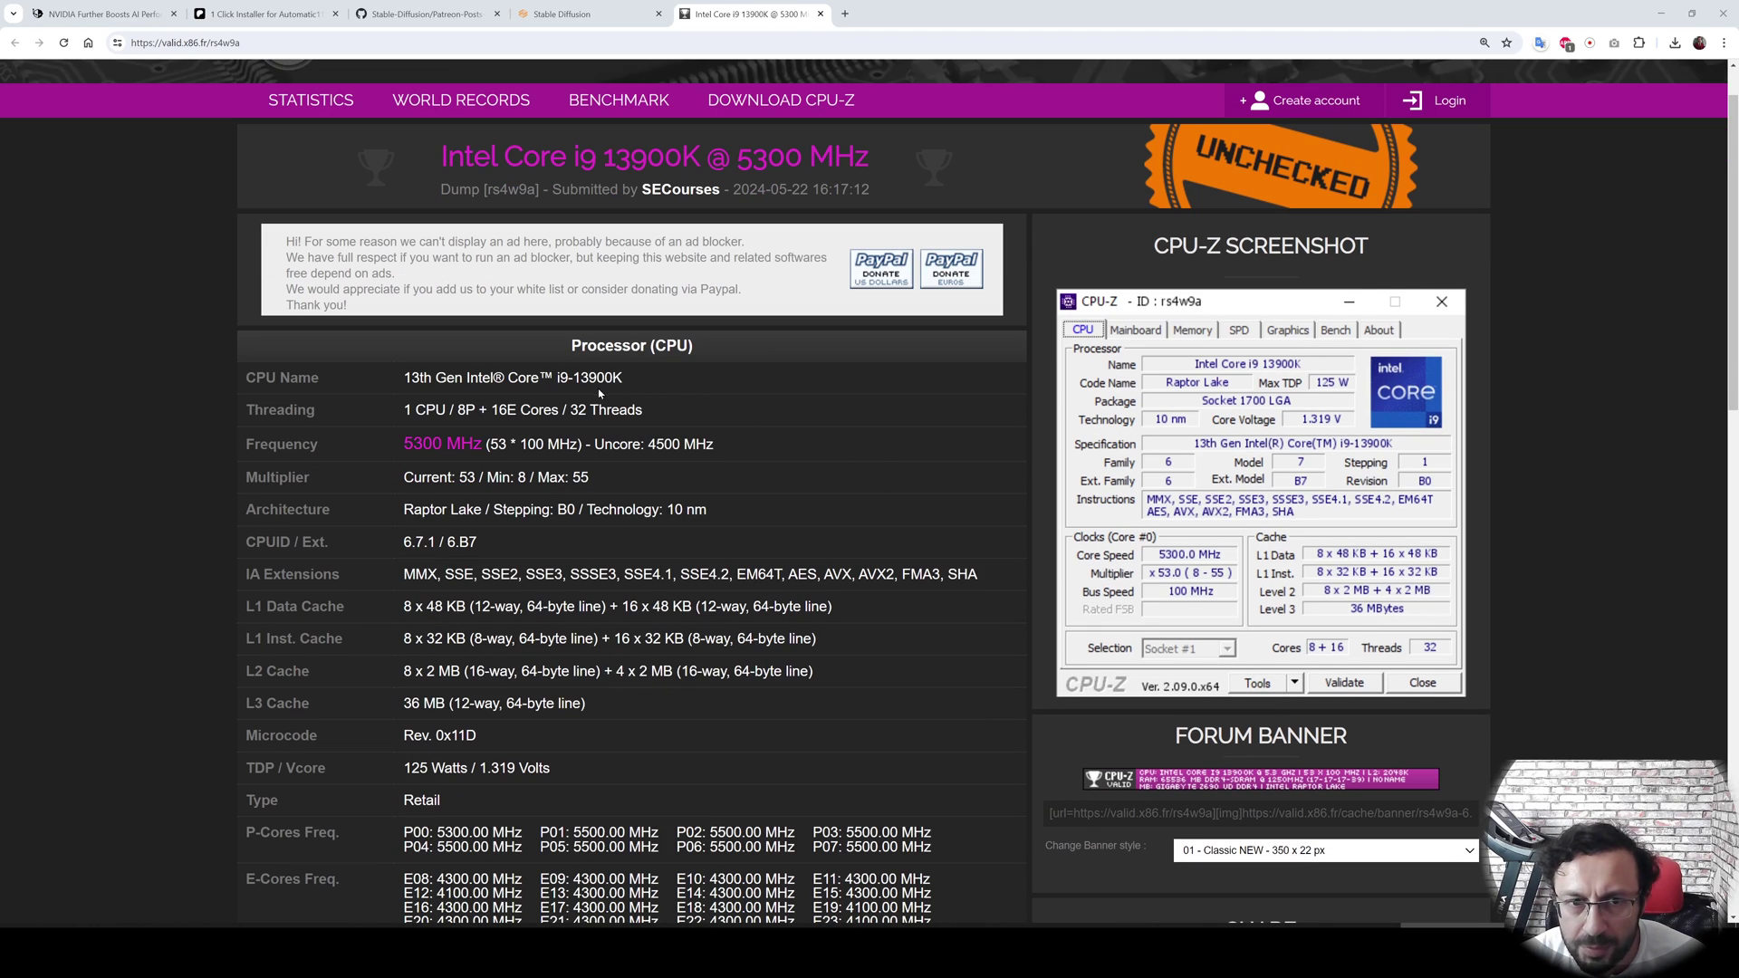
scroll(486, 473, down, 1)
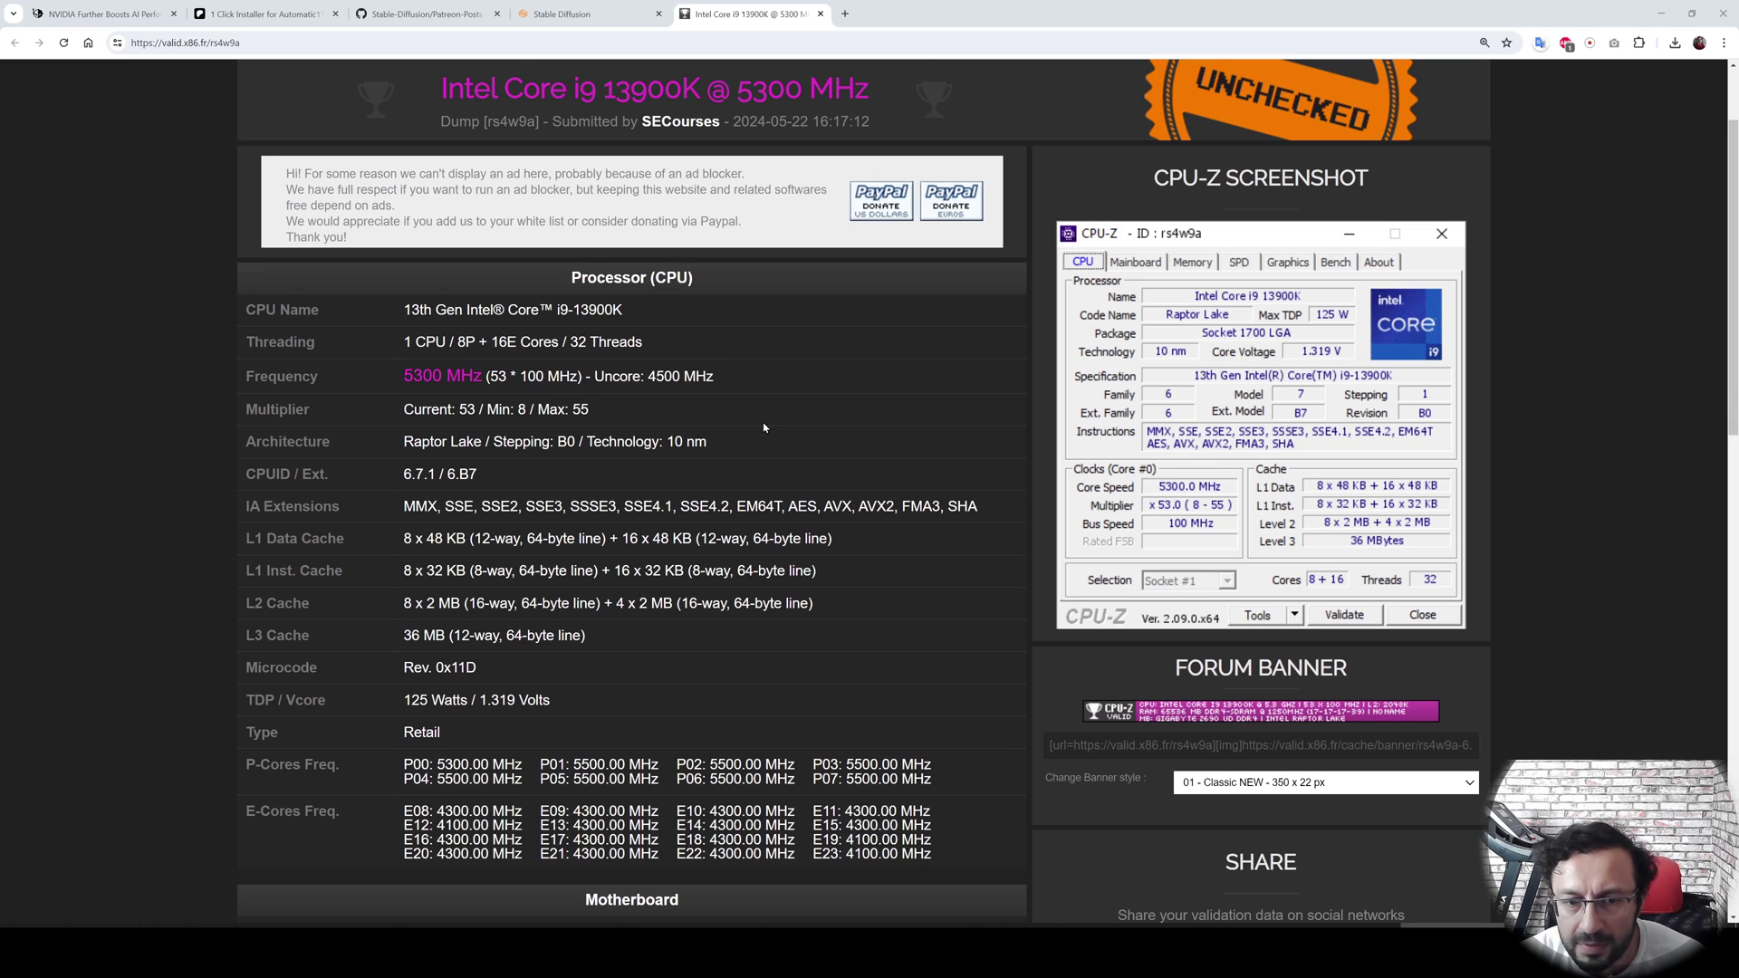
scroll(724, 433, down, 10)
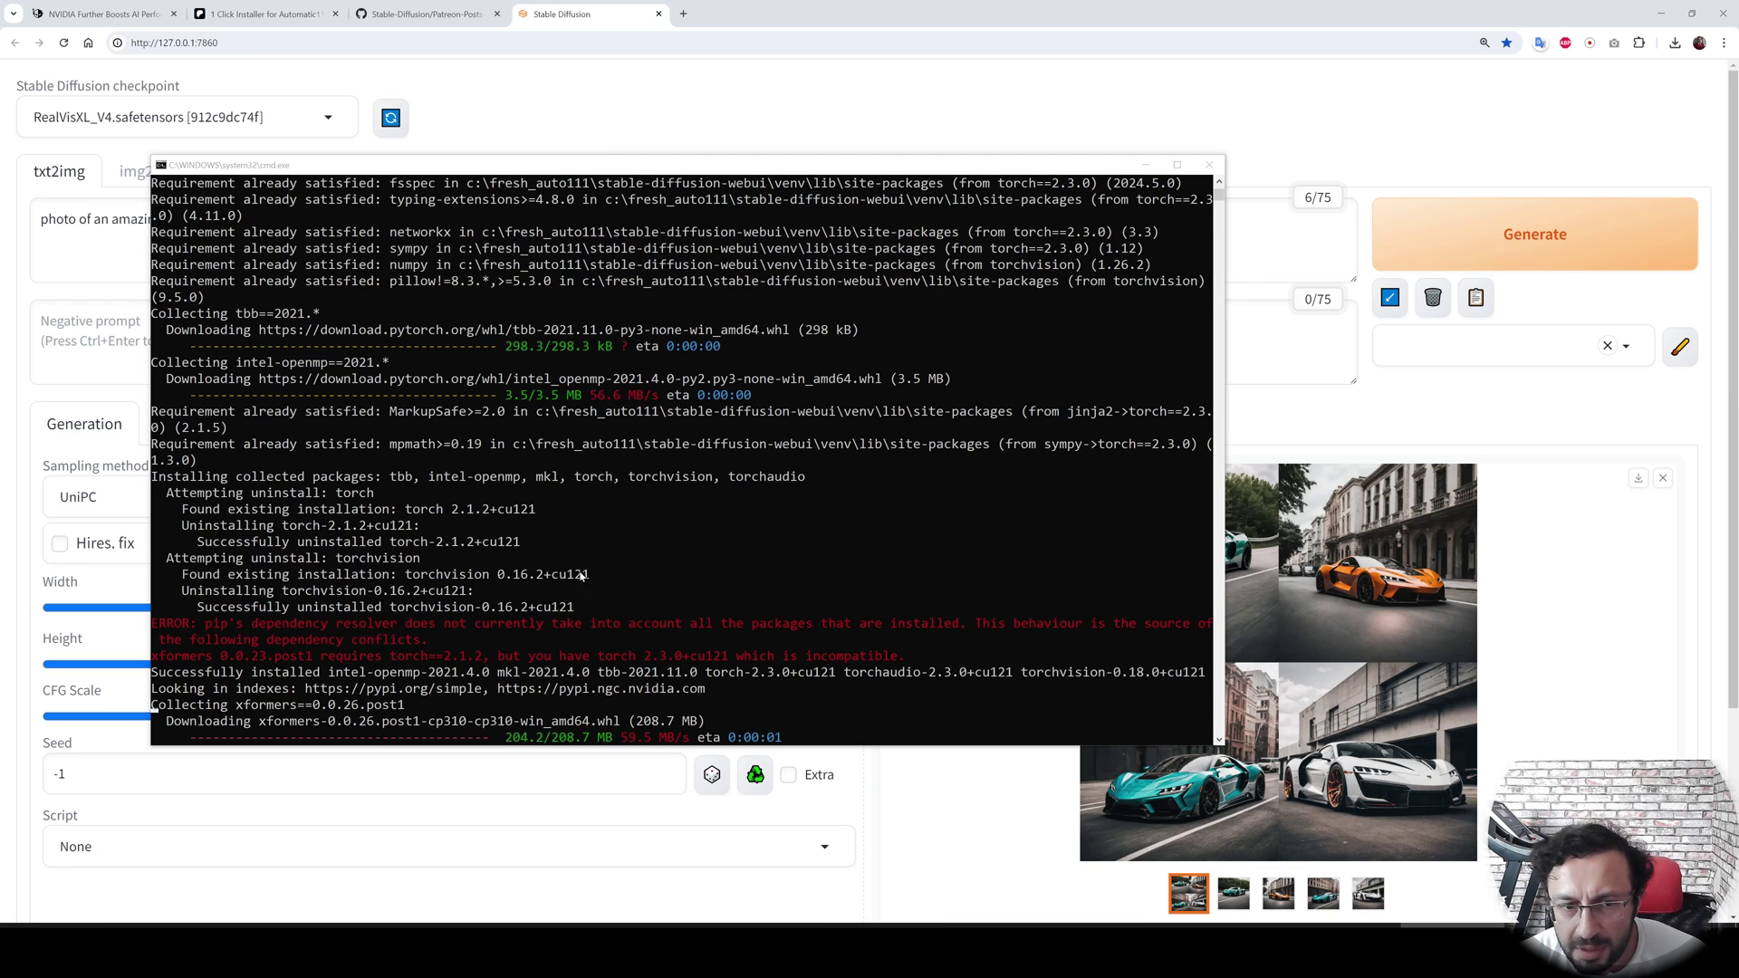
Review the torch 2.3.0 and xformers 0.0.26.post1 install log, then close the console.
scroll(459, 463, up, 4)
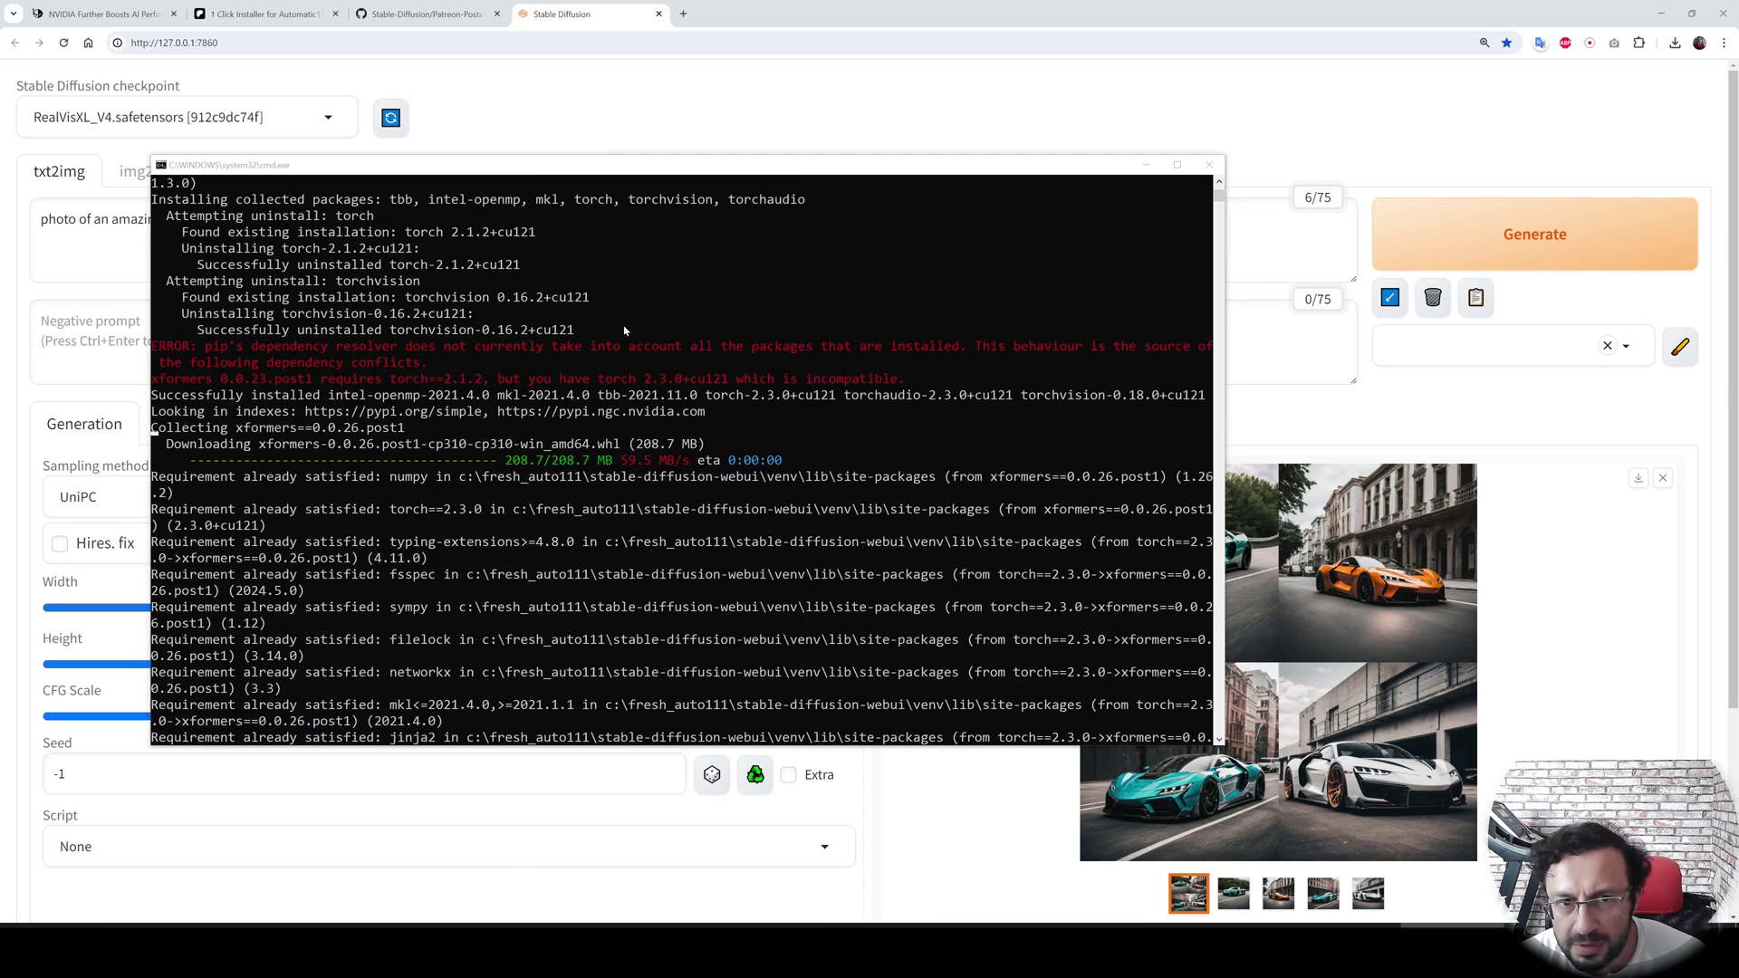
scroll(619, 347, up, 2)
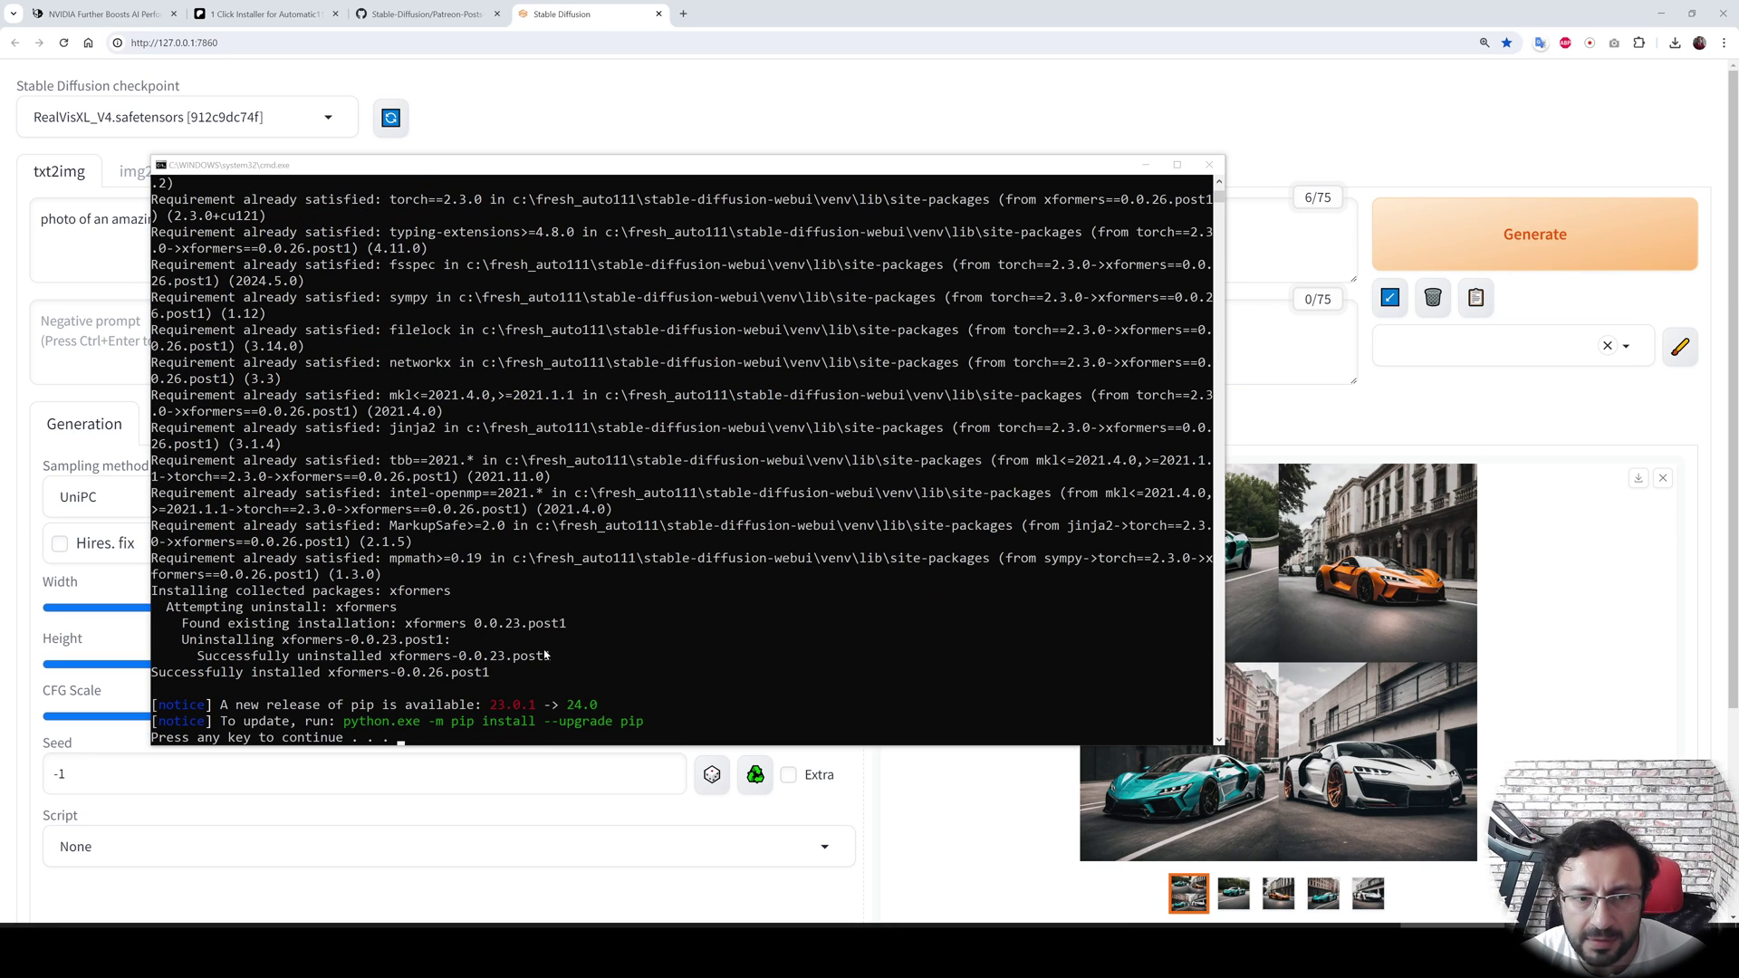
click(624, 622)
key(Return)
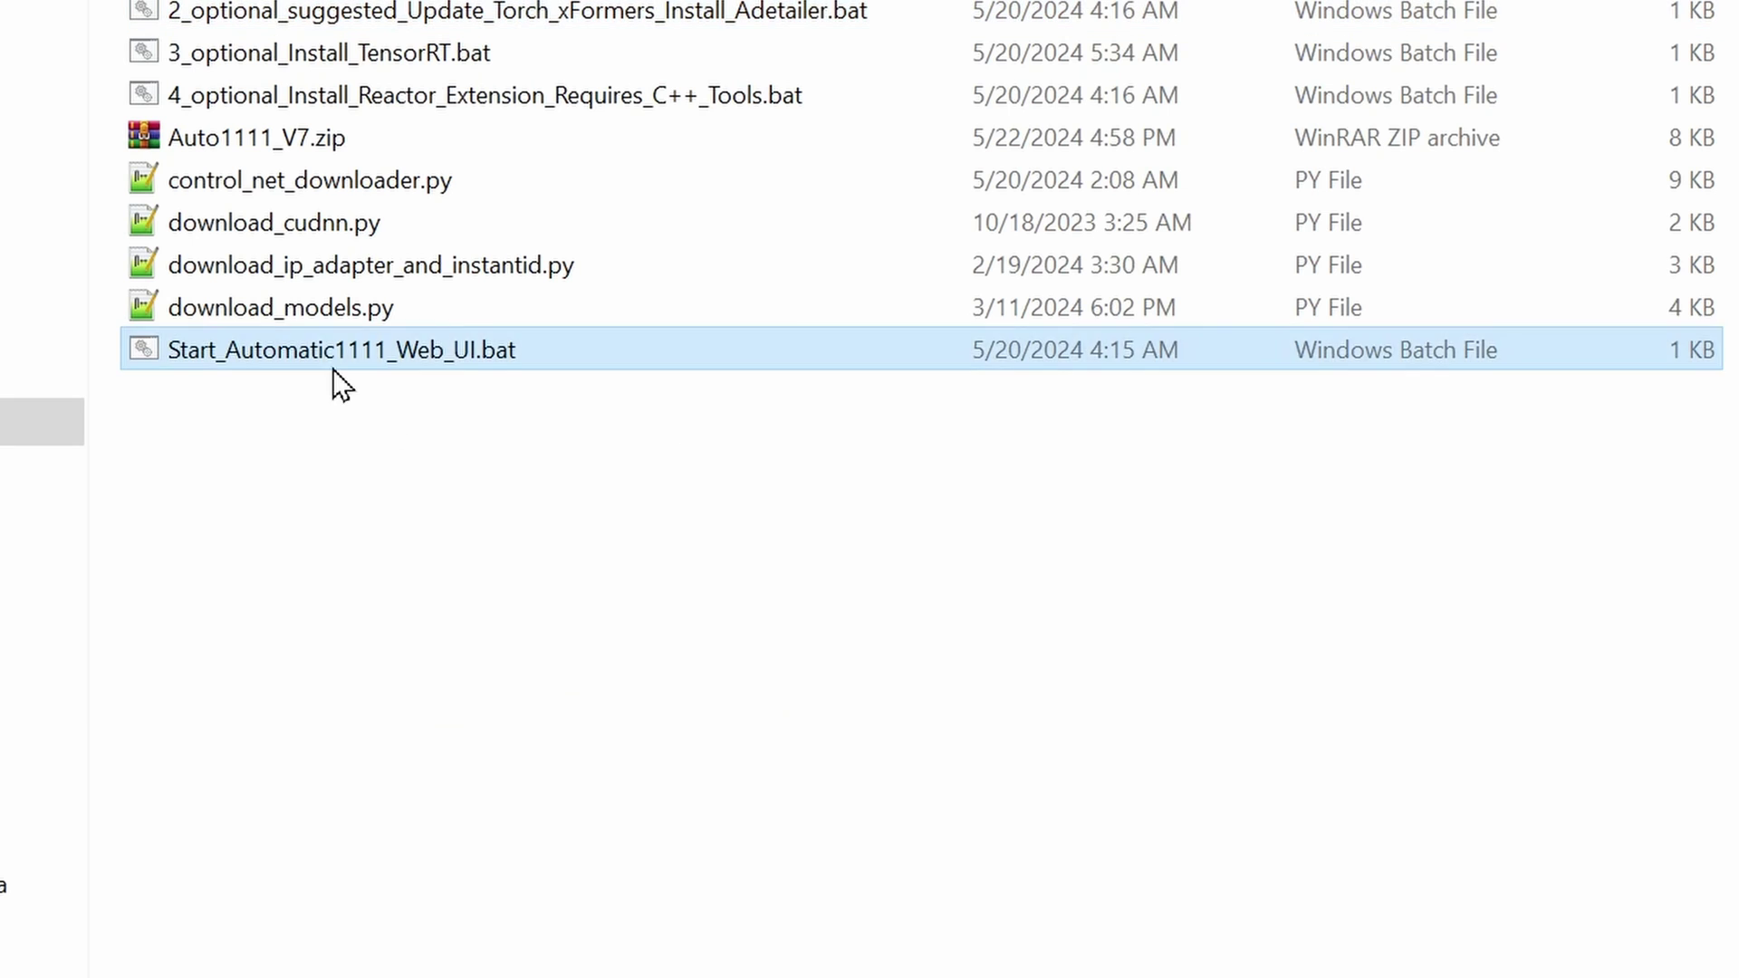
Launch the web UI with Start_Automatic1111_Web_UI.bat and browse the stable-diffusion-webui folder.
double_click(333, 368)
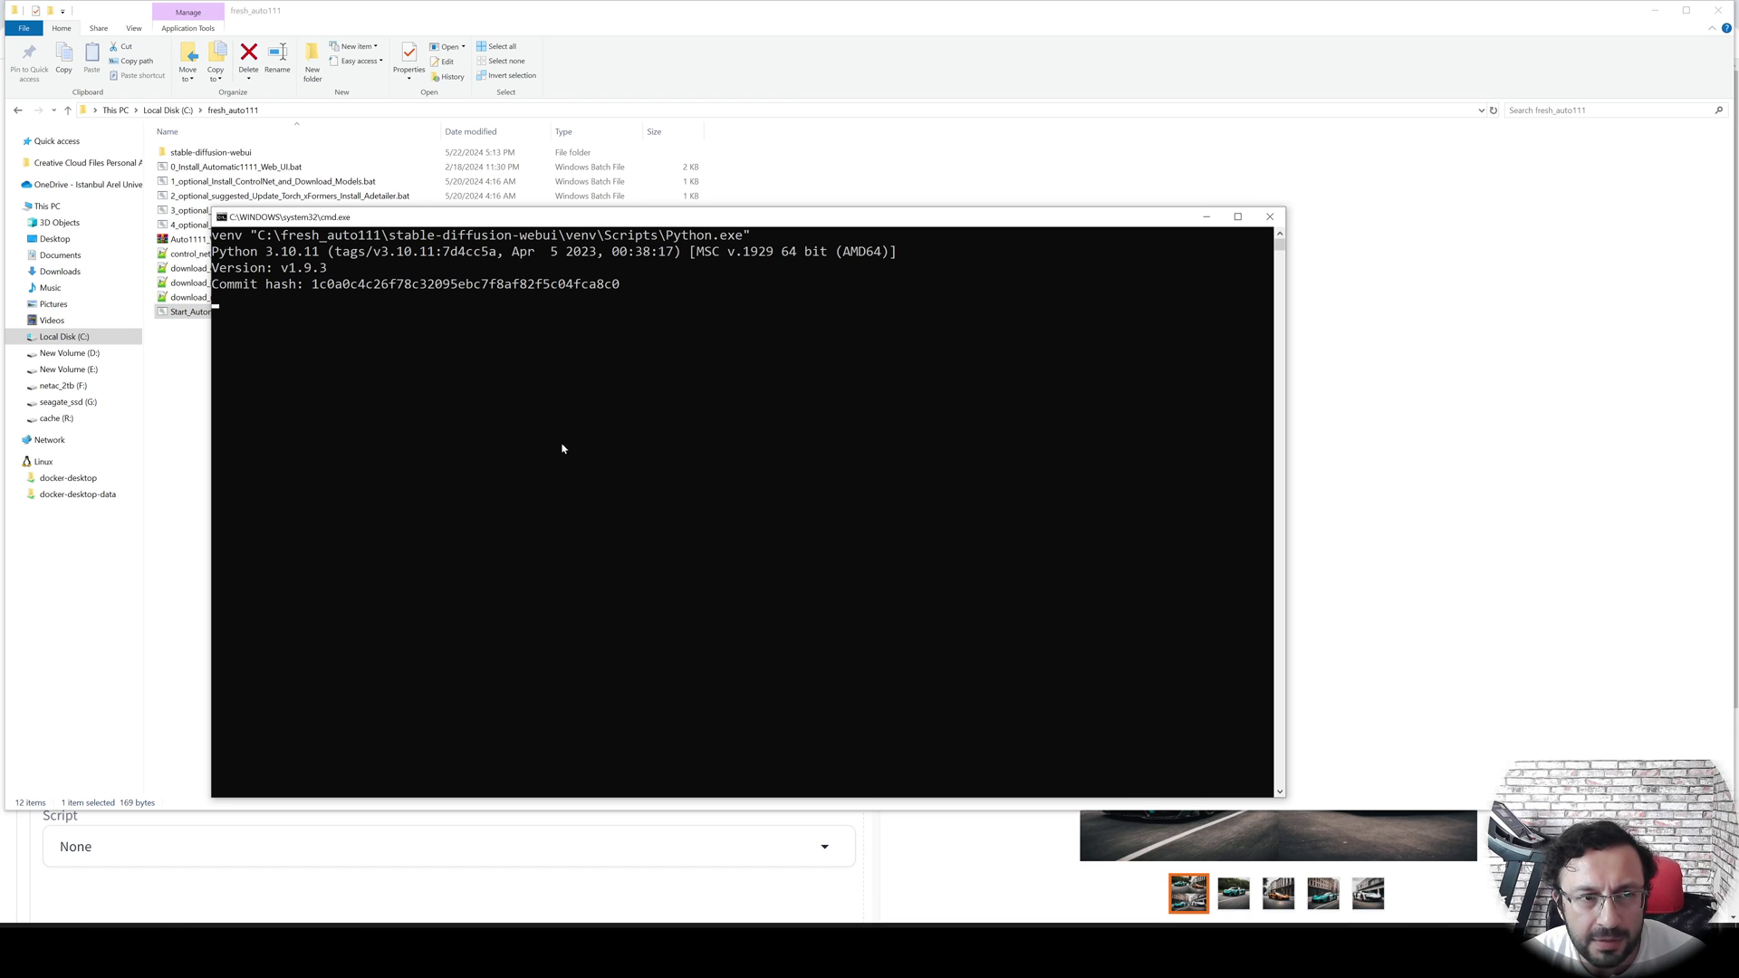
double_click(217, 152)
scroll(362, 544, down, 3)
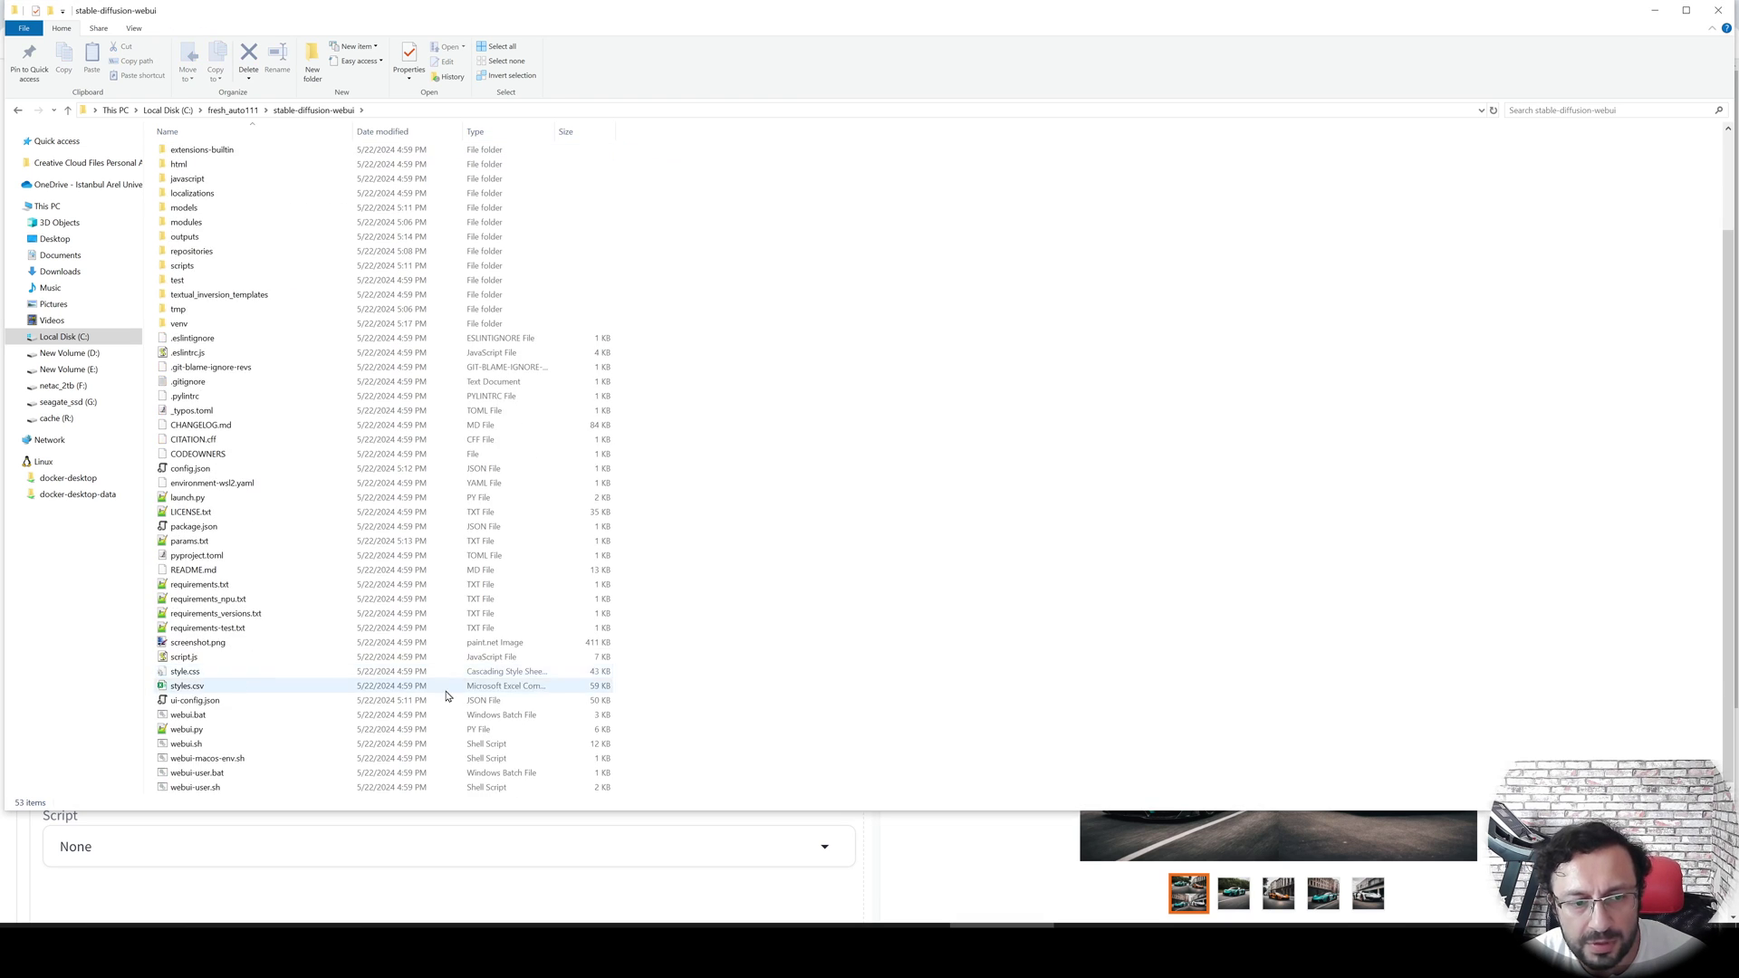
click(235, 110)
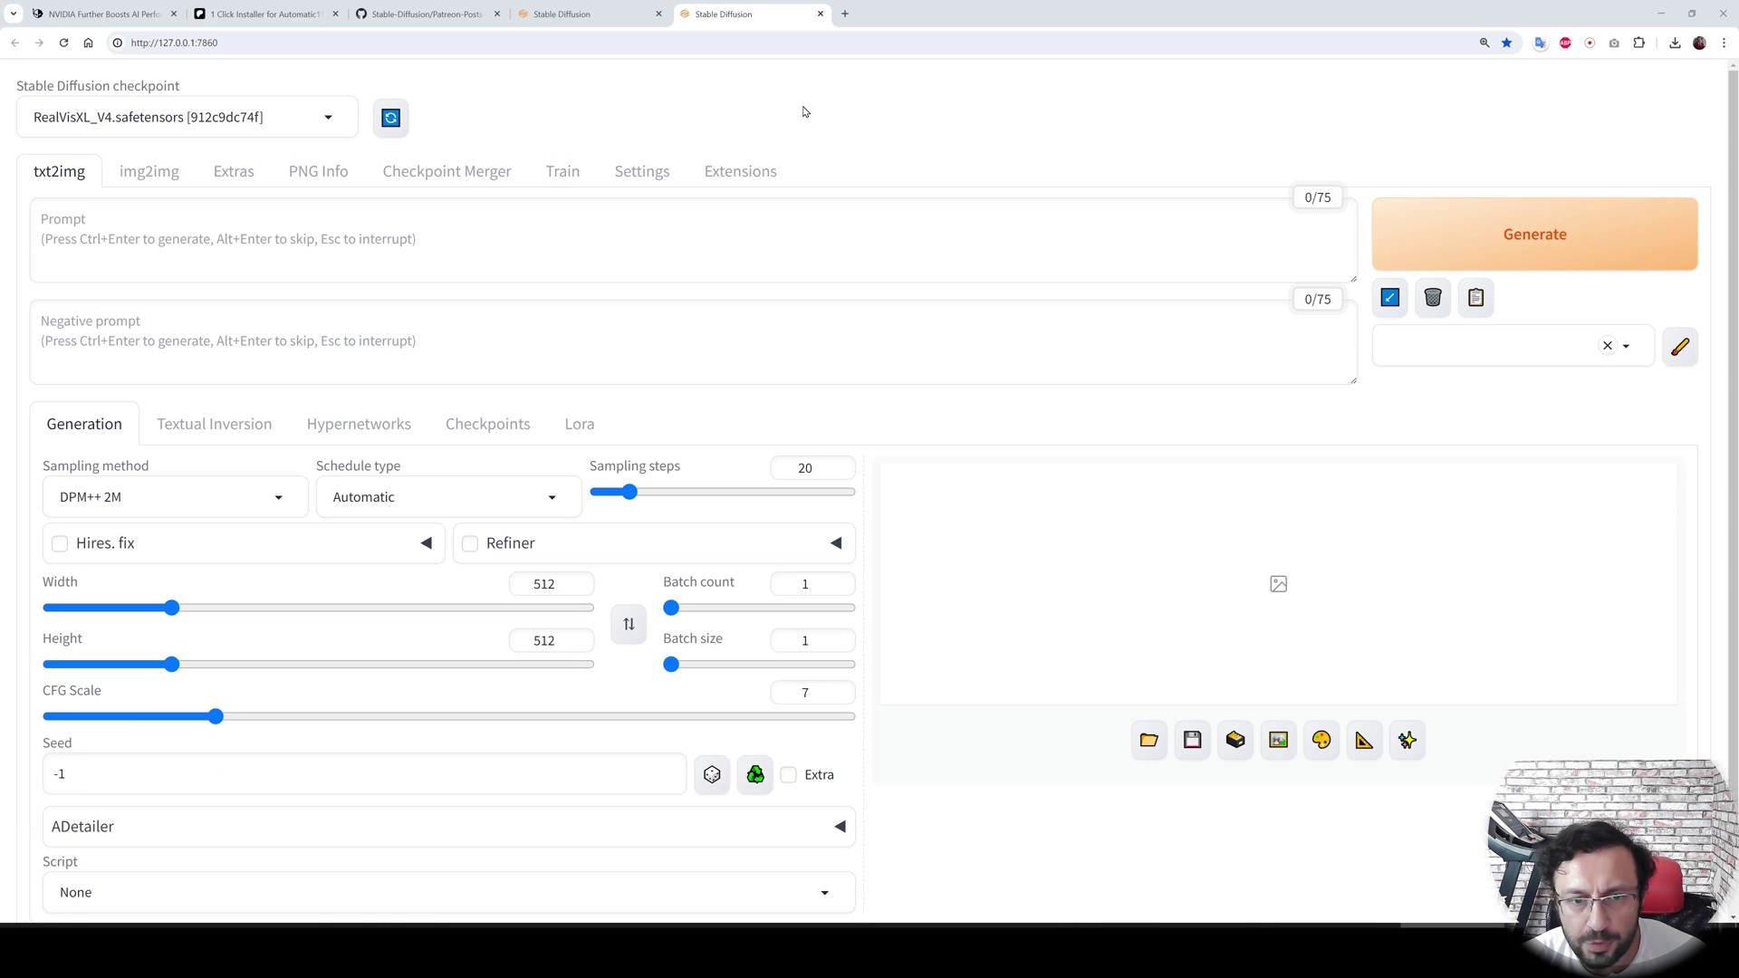
Inspect the new ADetailer panel and enter the prompt 'photo of an amazing sports car'.
scroll(785, 509, down, 2)
click(258, 747)
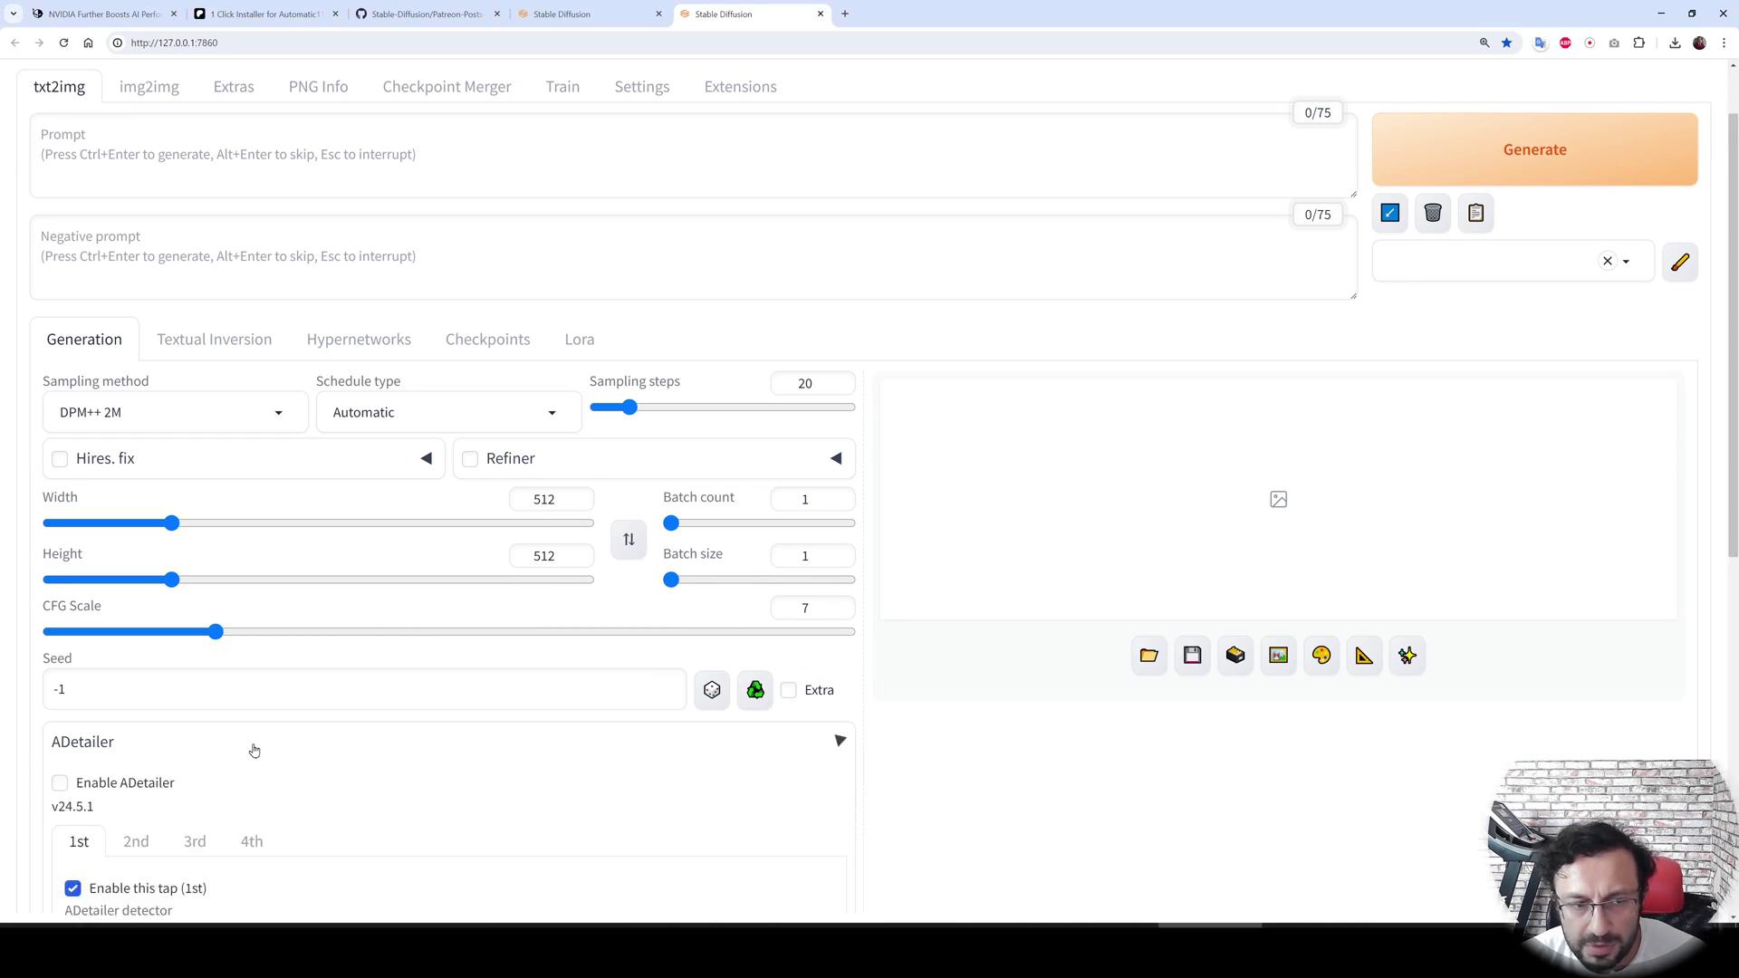
scroll(199, 652, down, 2)
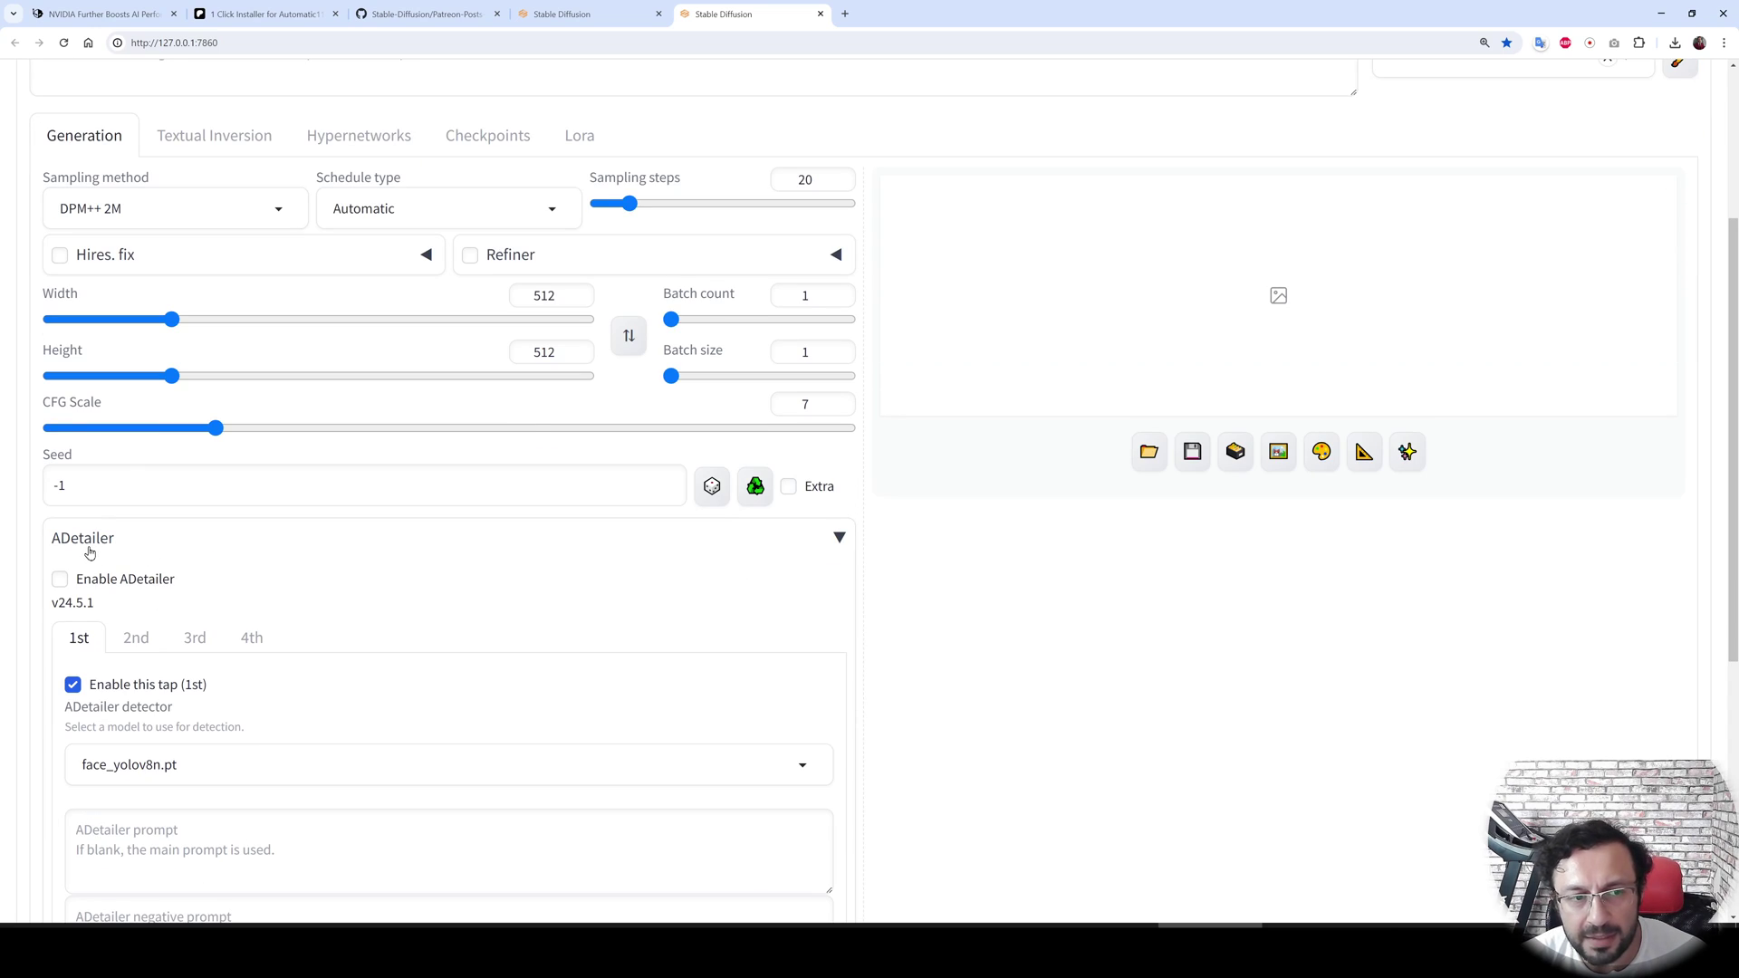
click(110, 543)
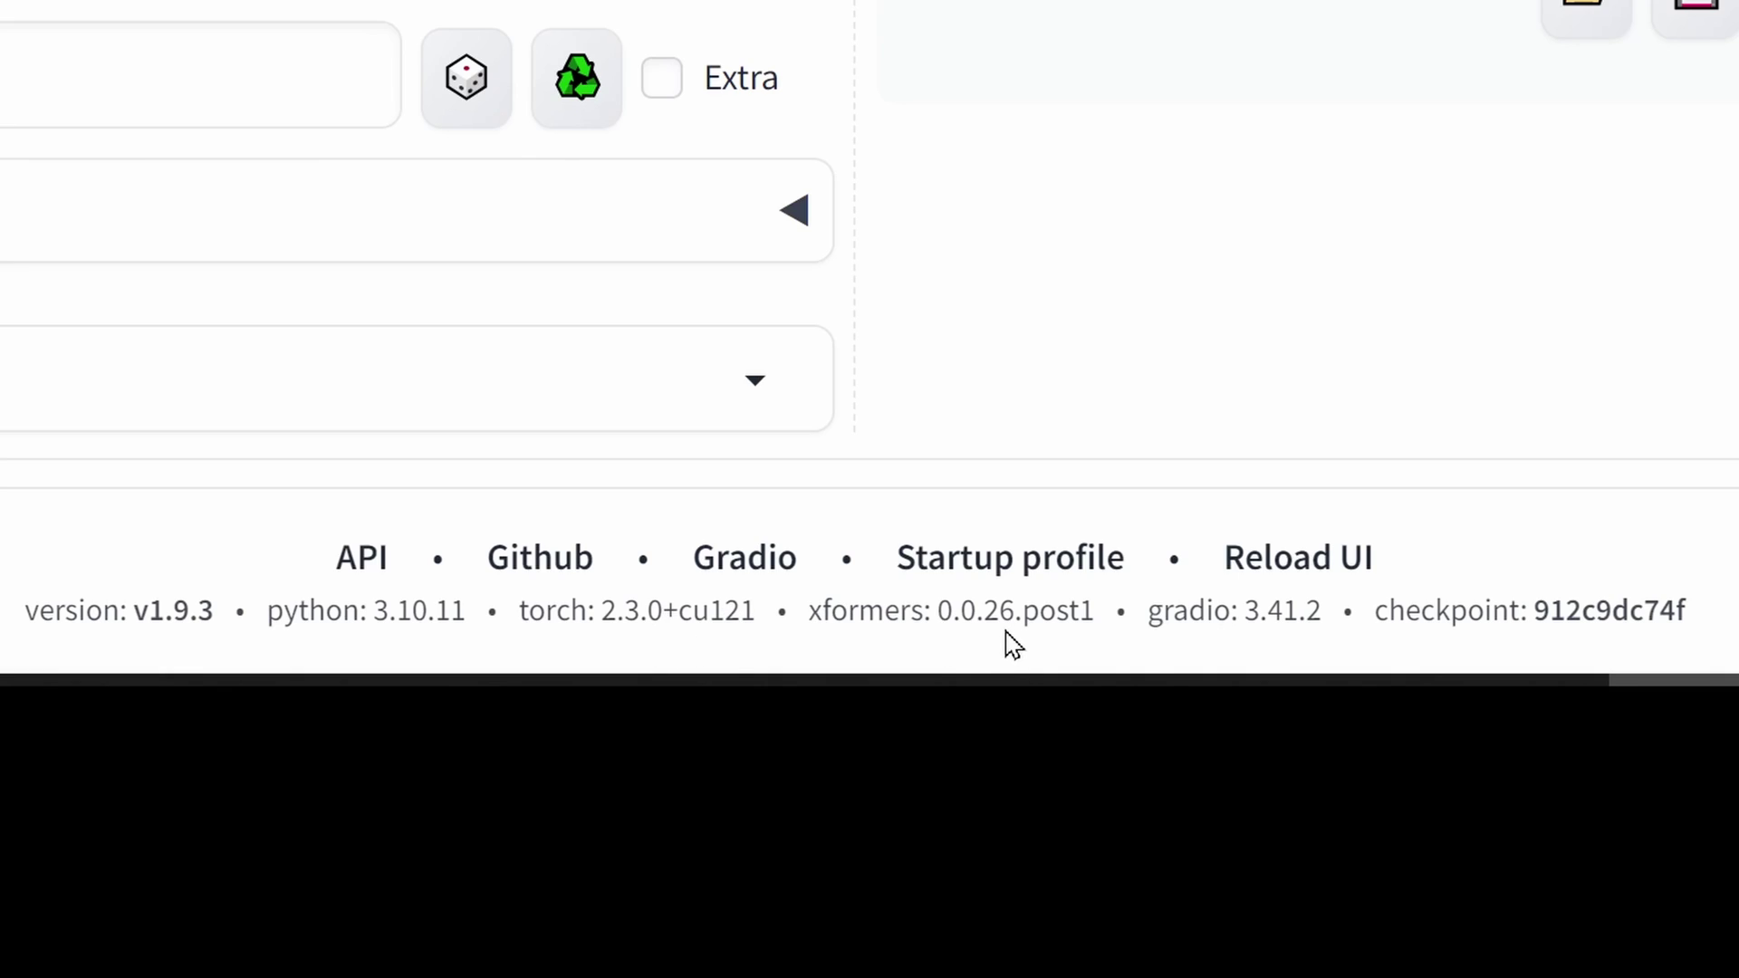
text(photo of an amazing sports car)
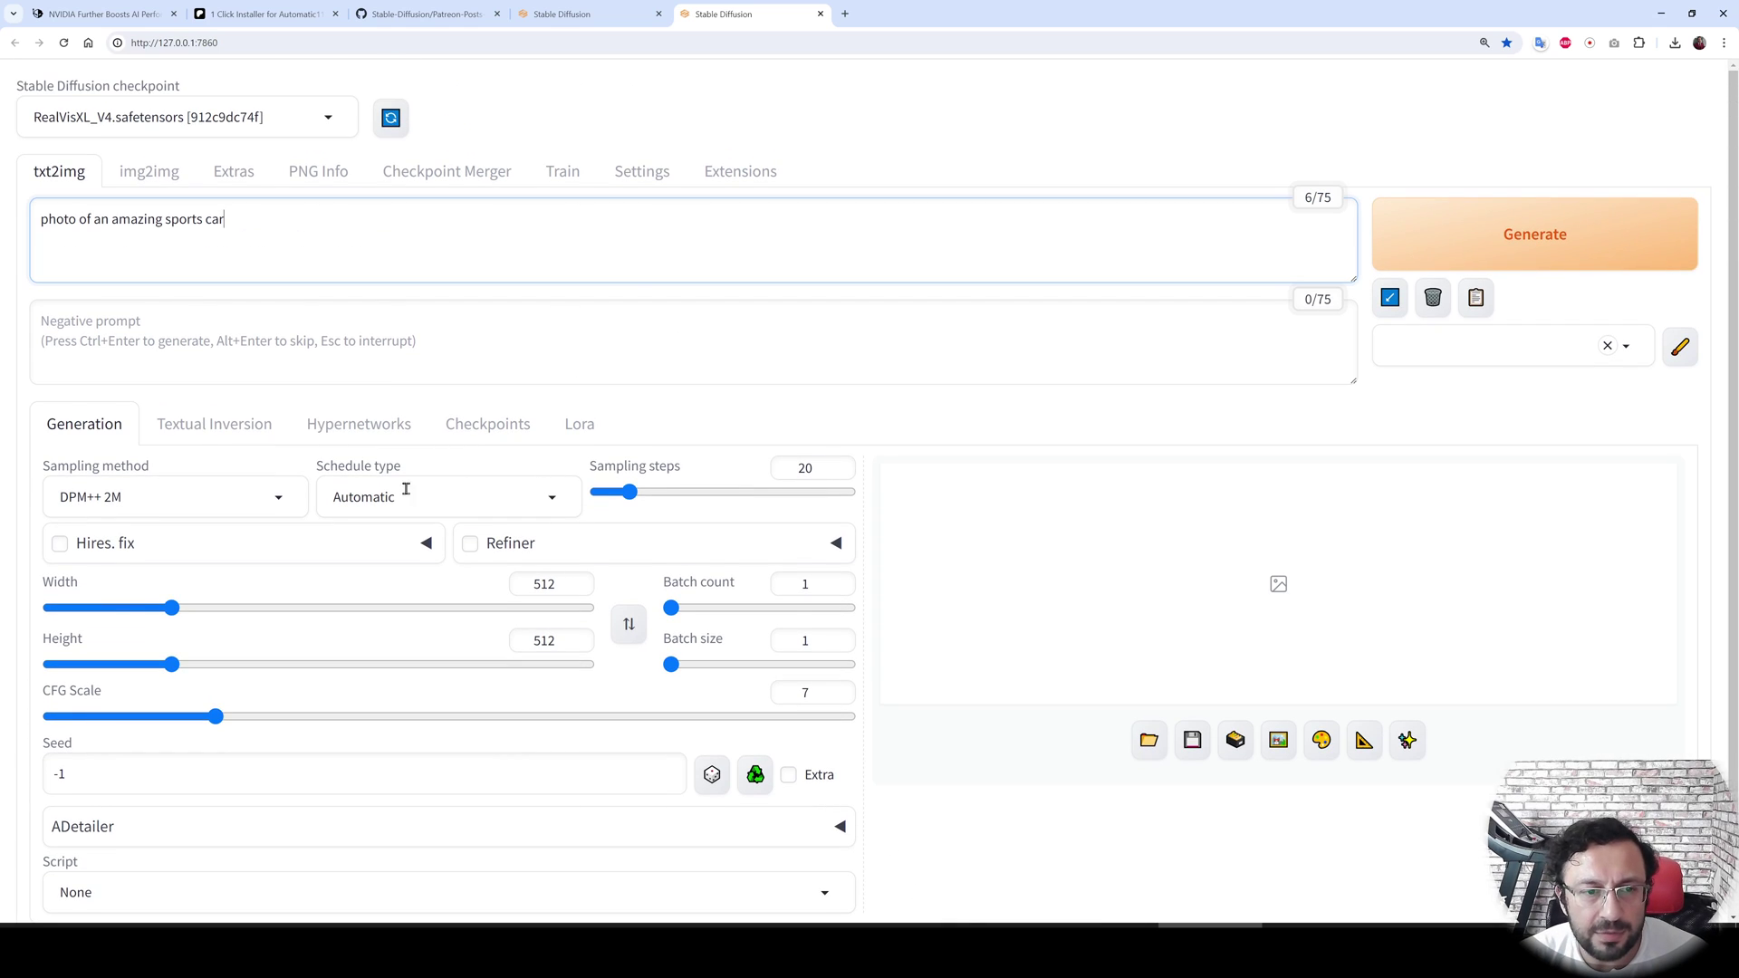
click(205, 496)
Choose the UniPC sampler and generate the 1024×1024 sports-car image.
click(101, 462)
click(780, 459)
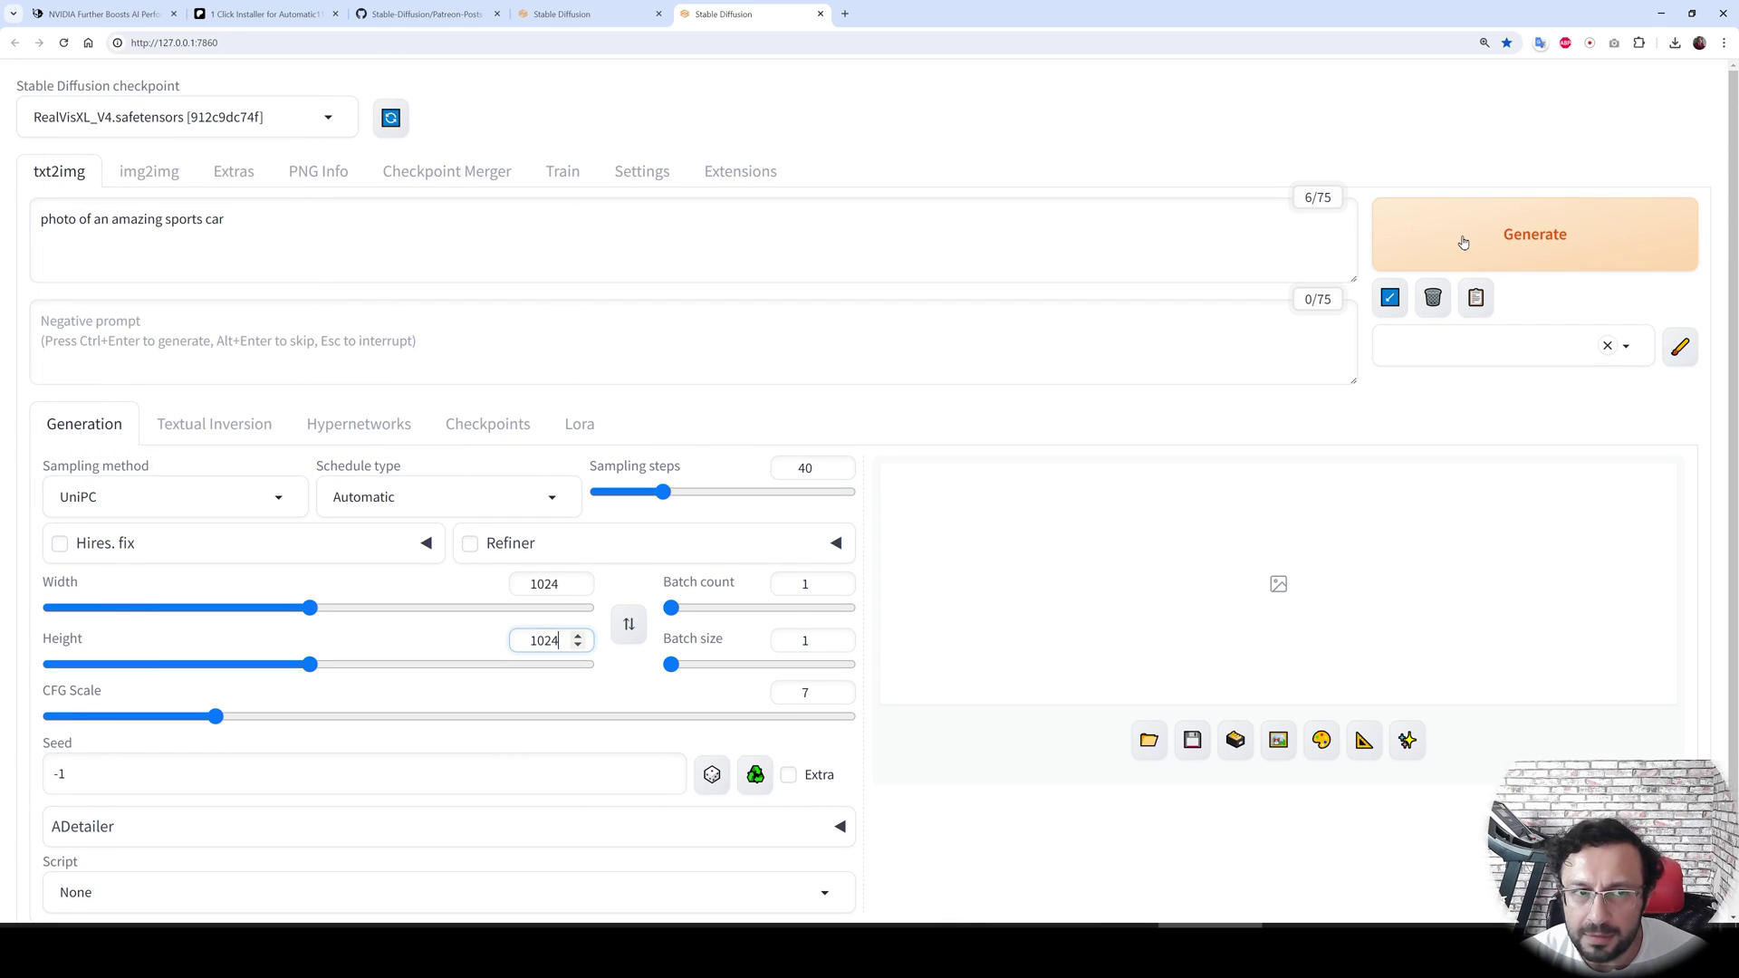
click(1463, 241)
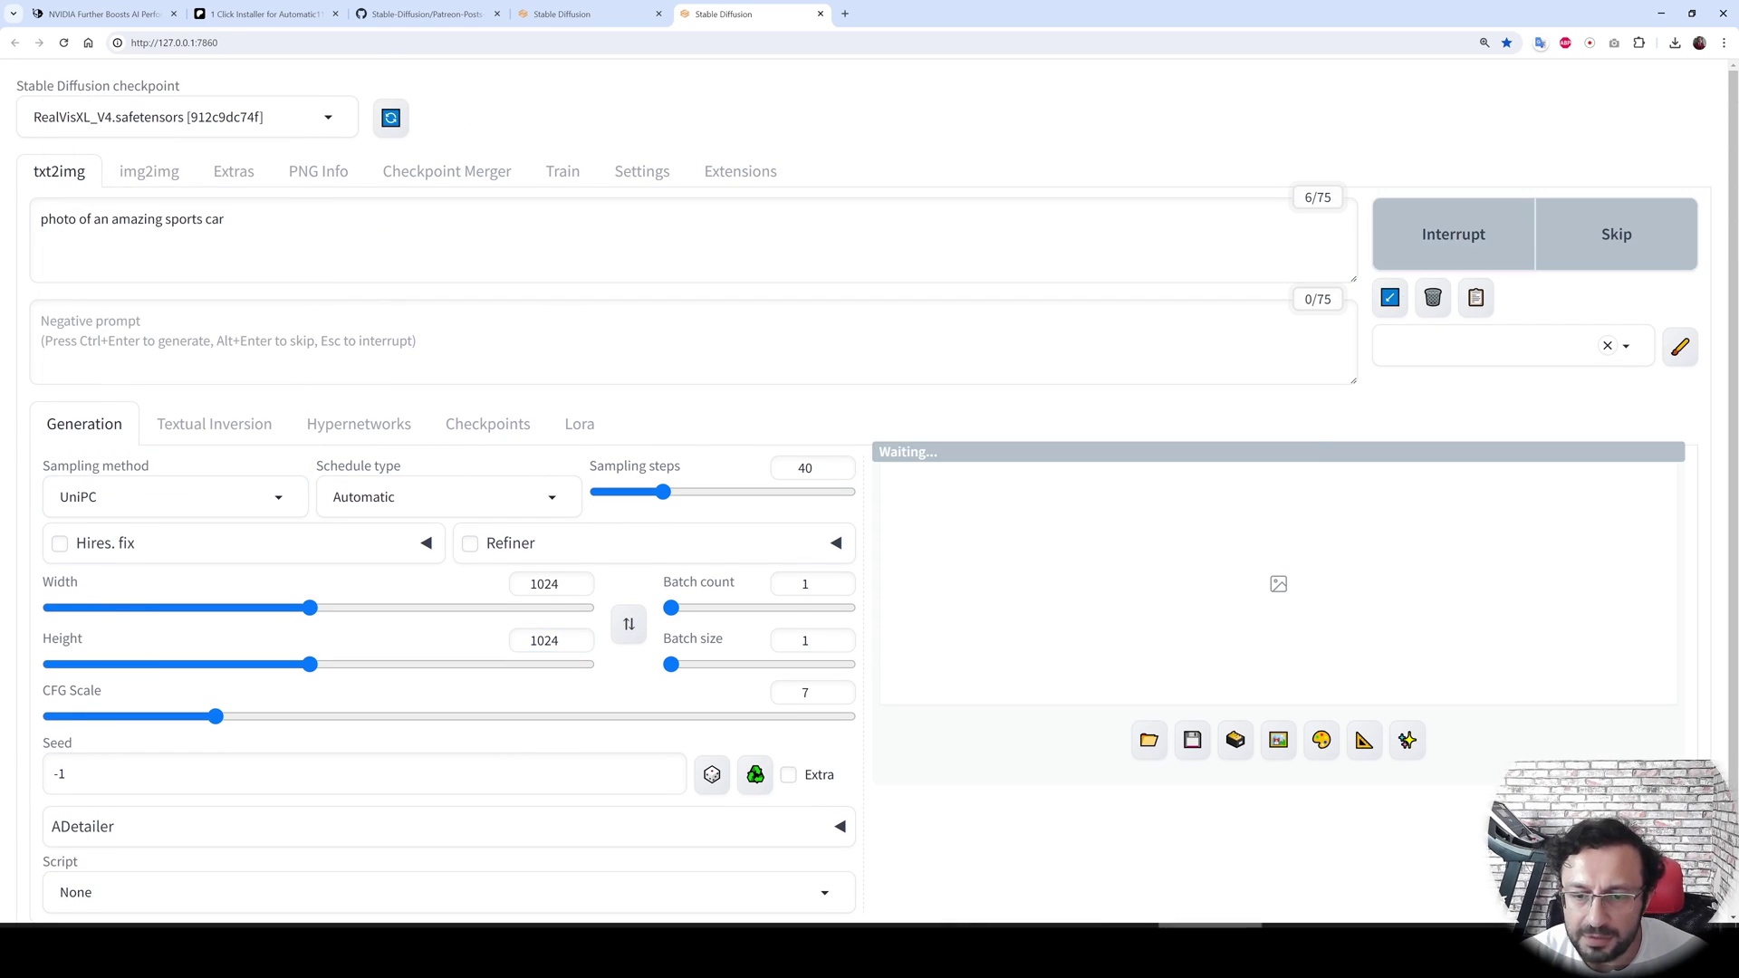
Check GPU load in nvitop, then set the batch count to 4.
click(530, 915)
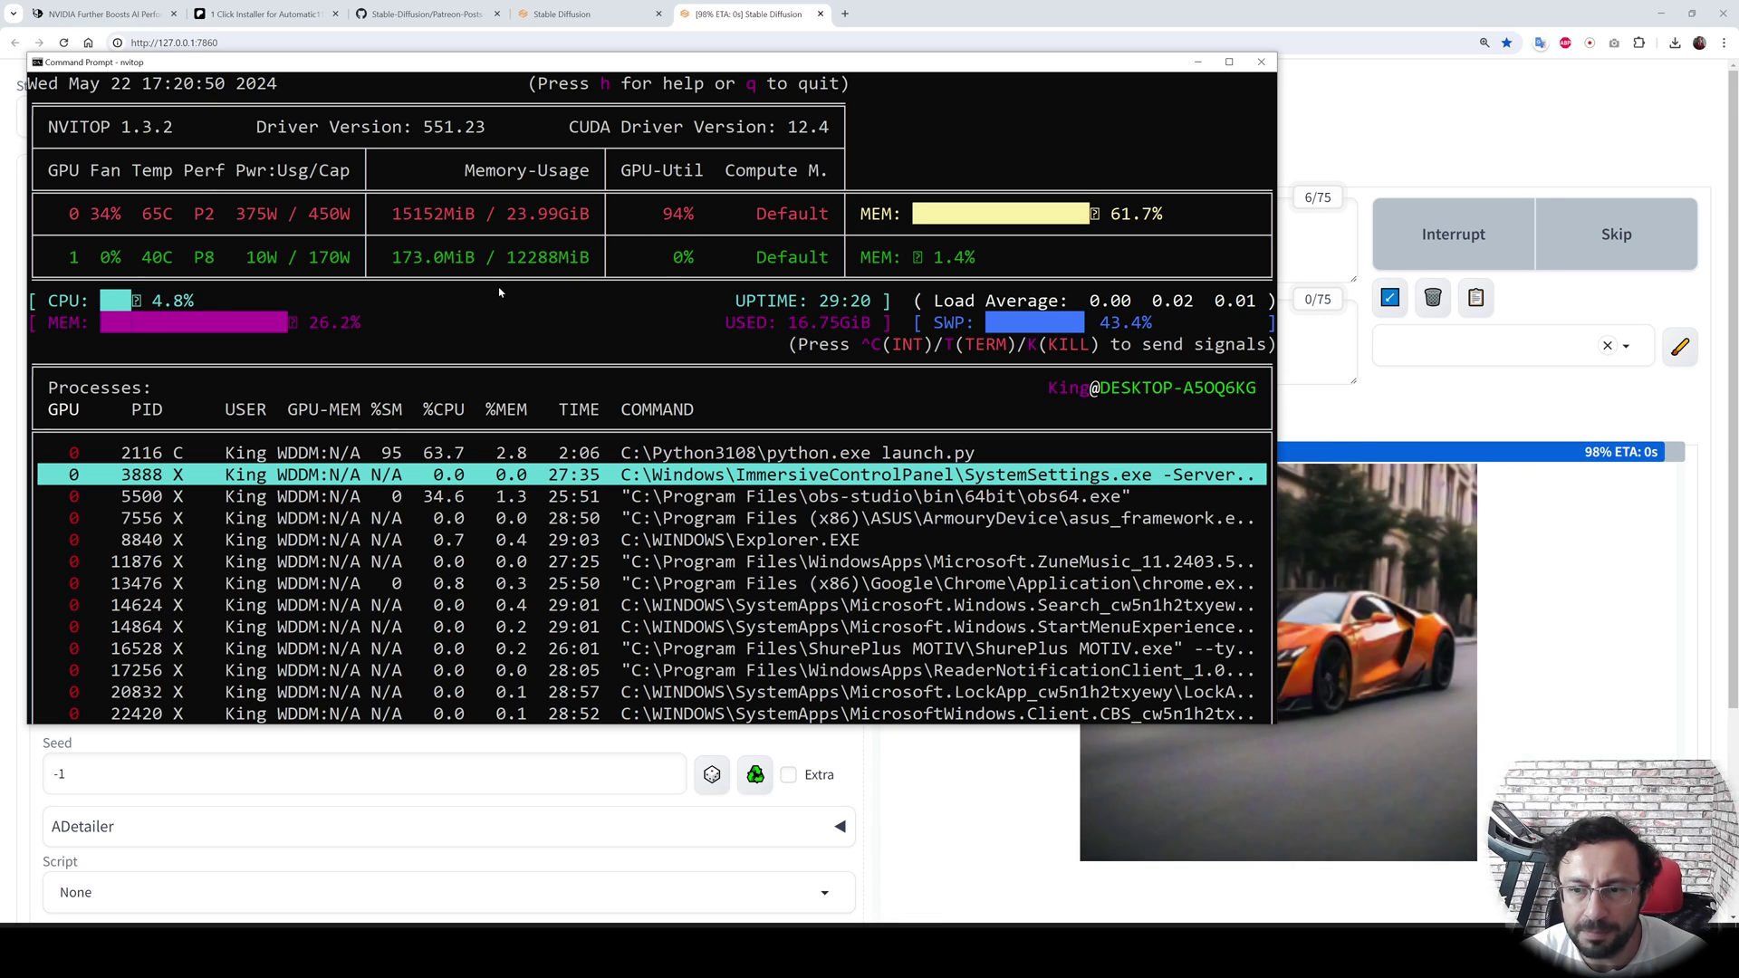
click(1197, 62)
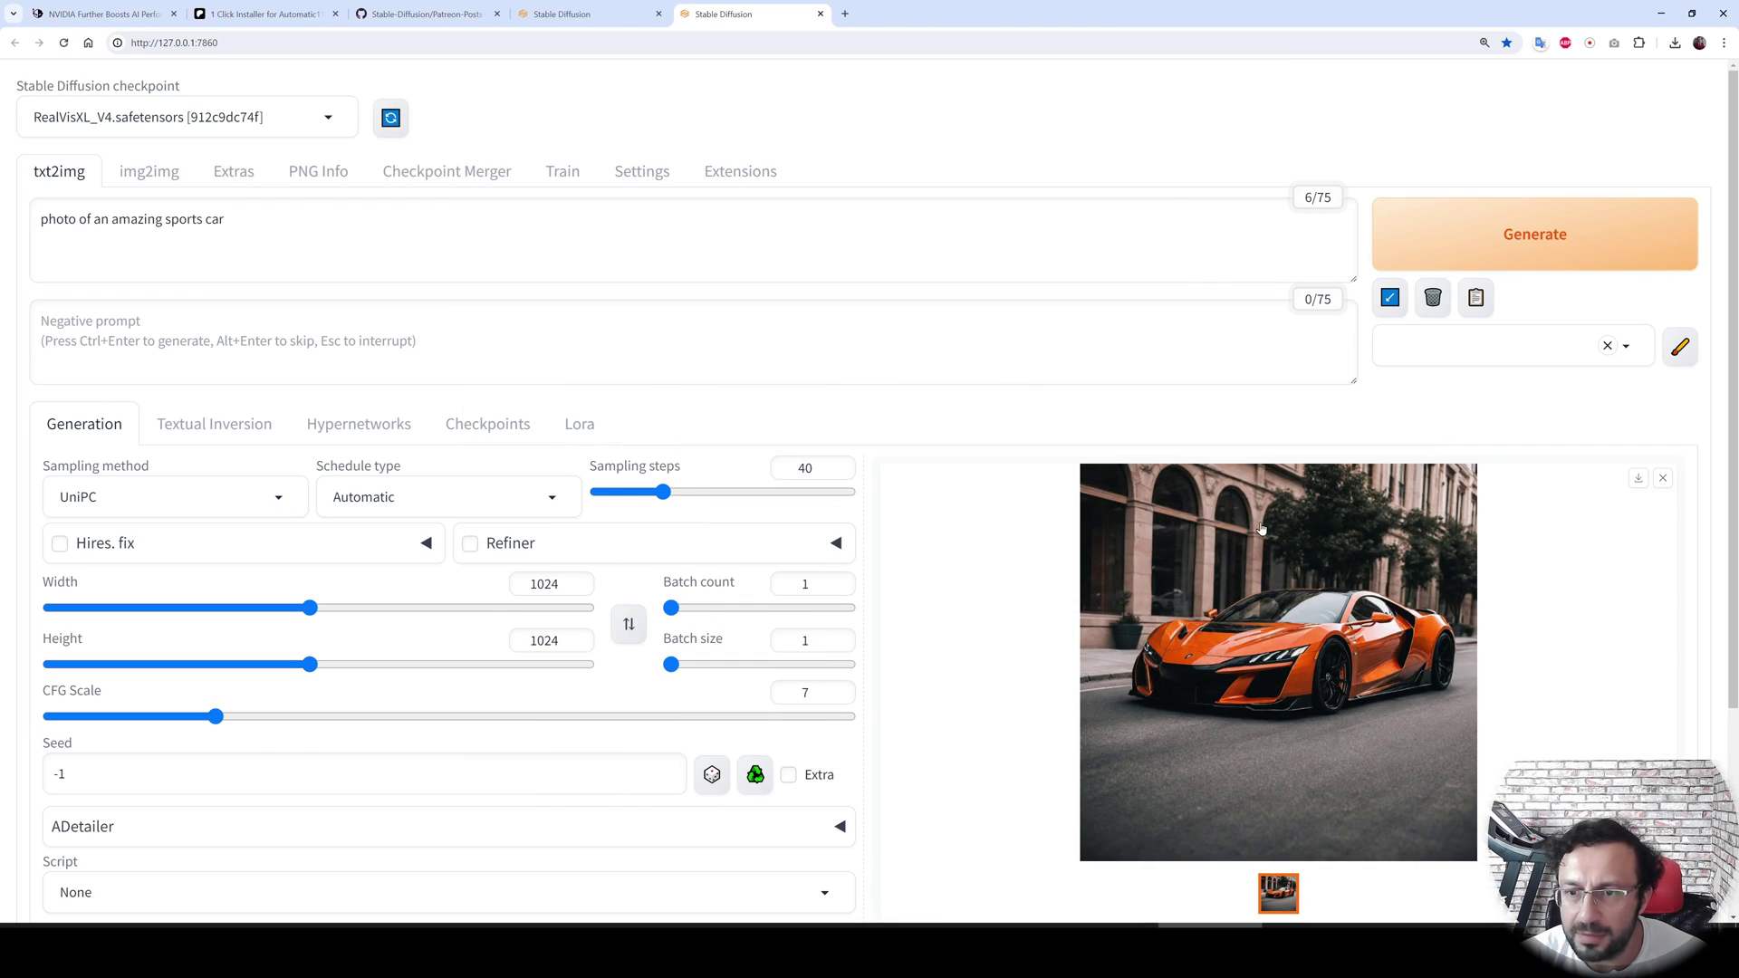
double_click(809, 584)
text(4)
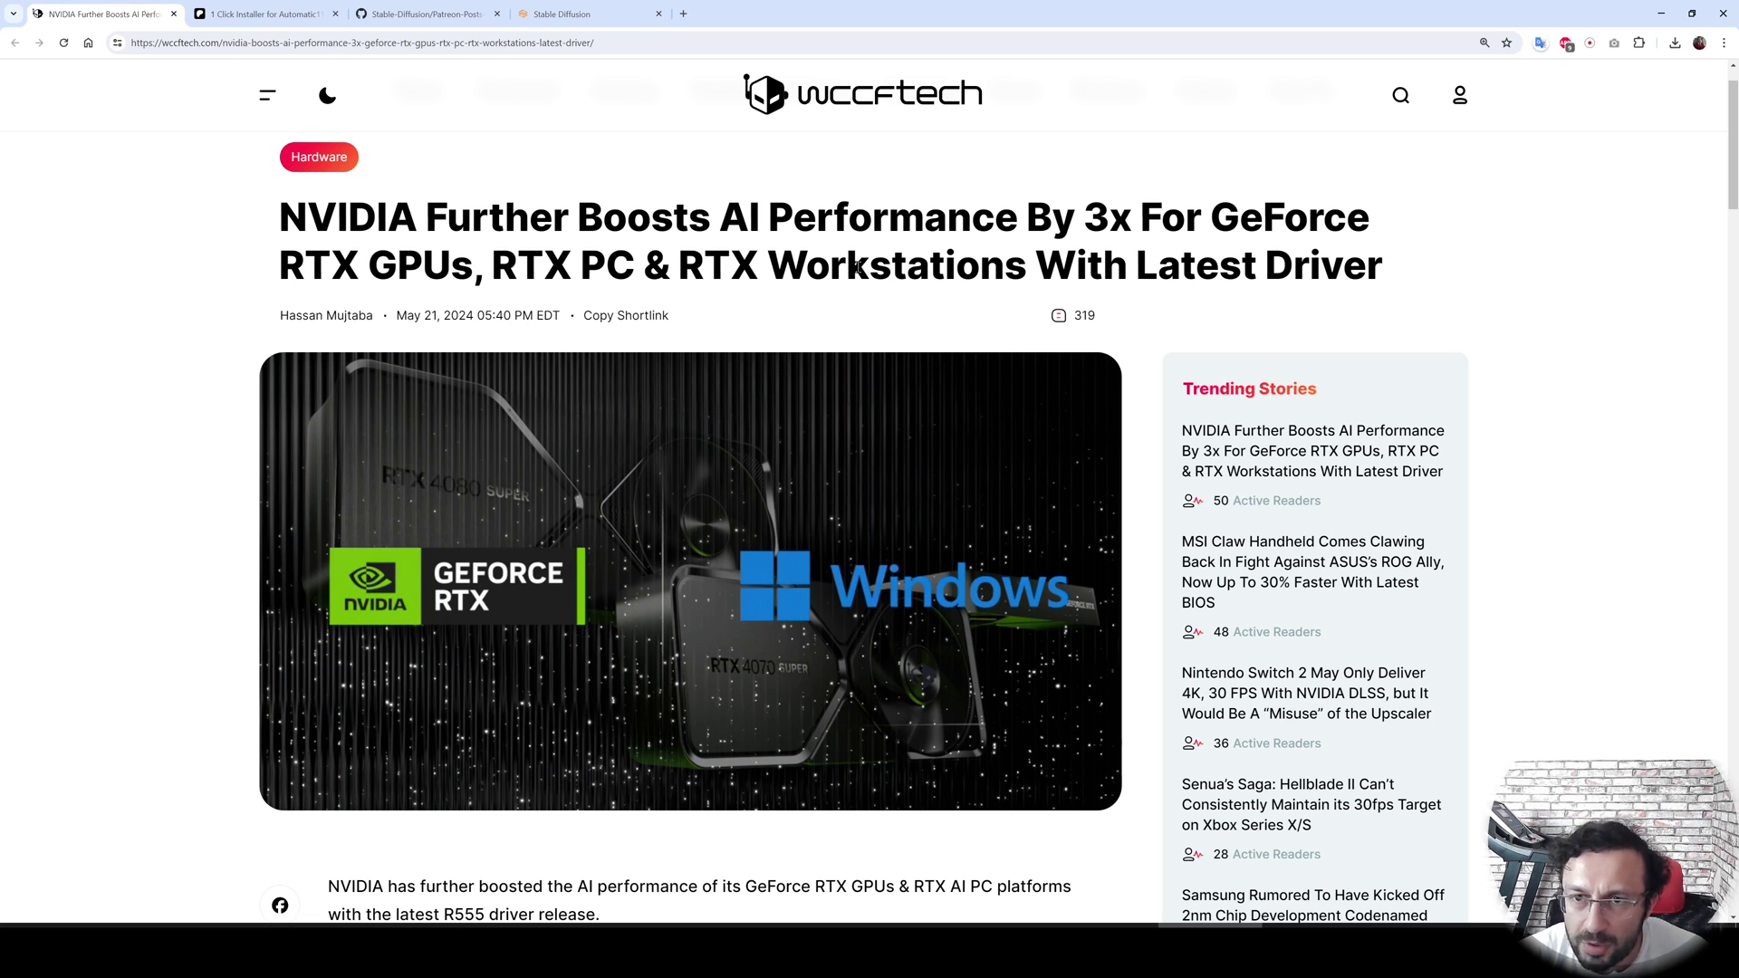
Close the Automatic1111 cmd console and switch to the fresh_auto111 Explorer window.
key(alt+Tab)
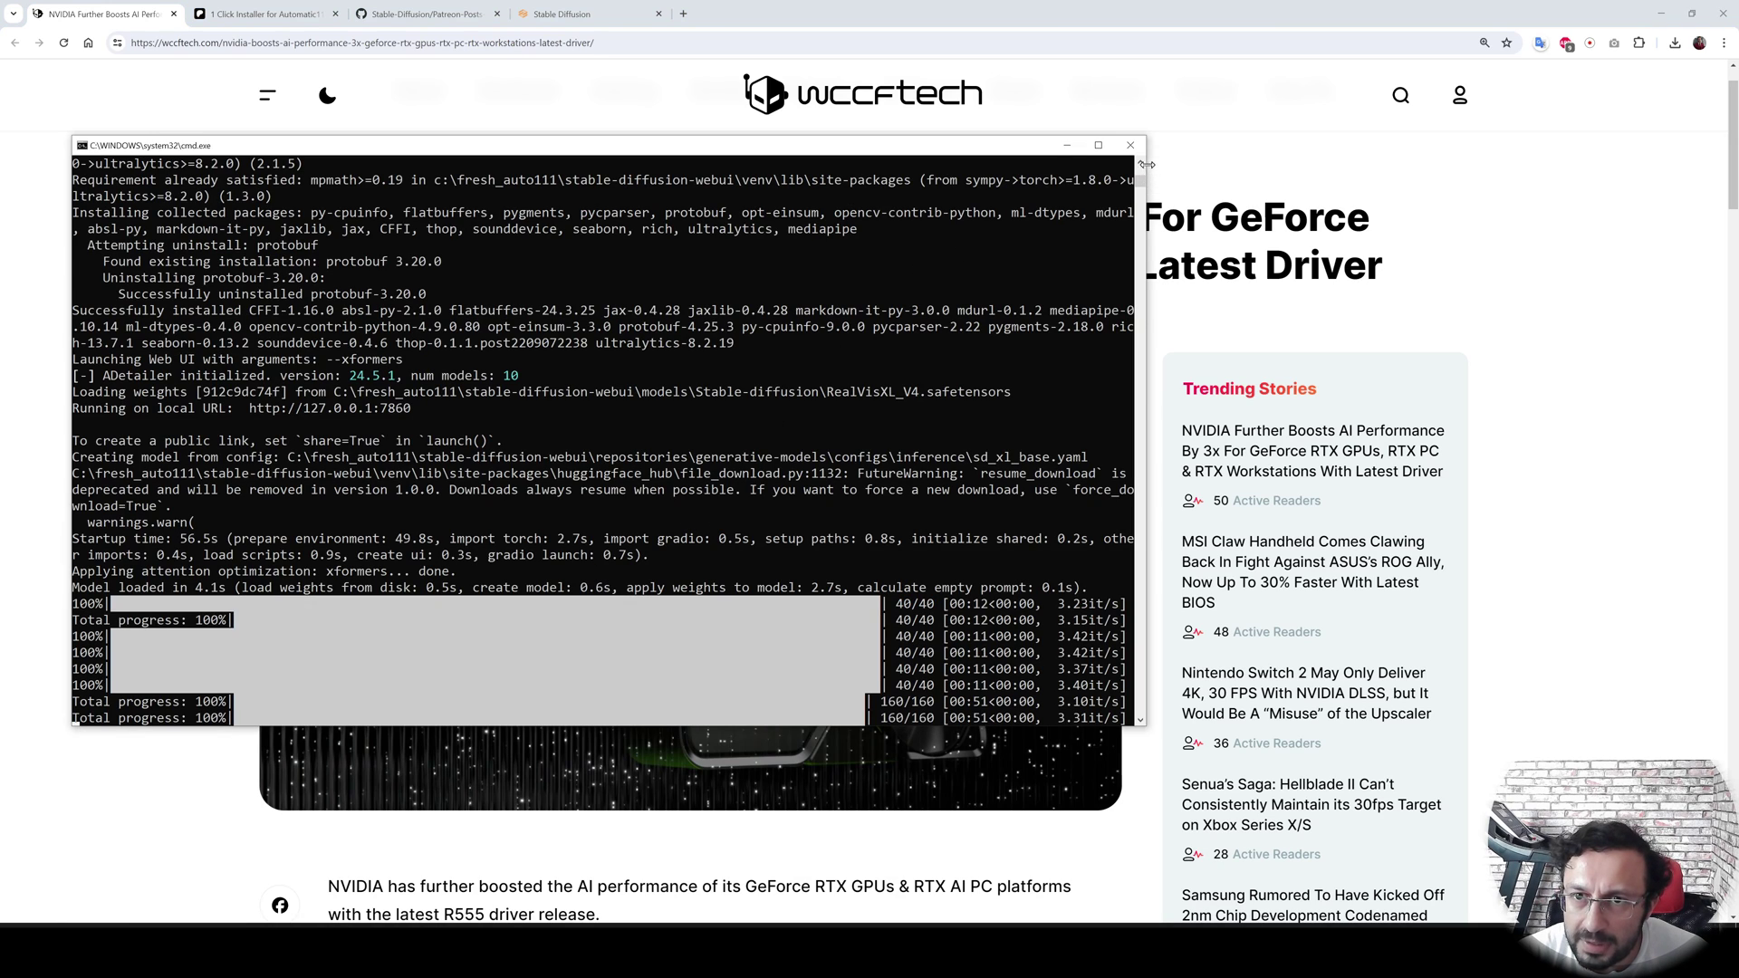
click(1067, 145)
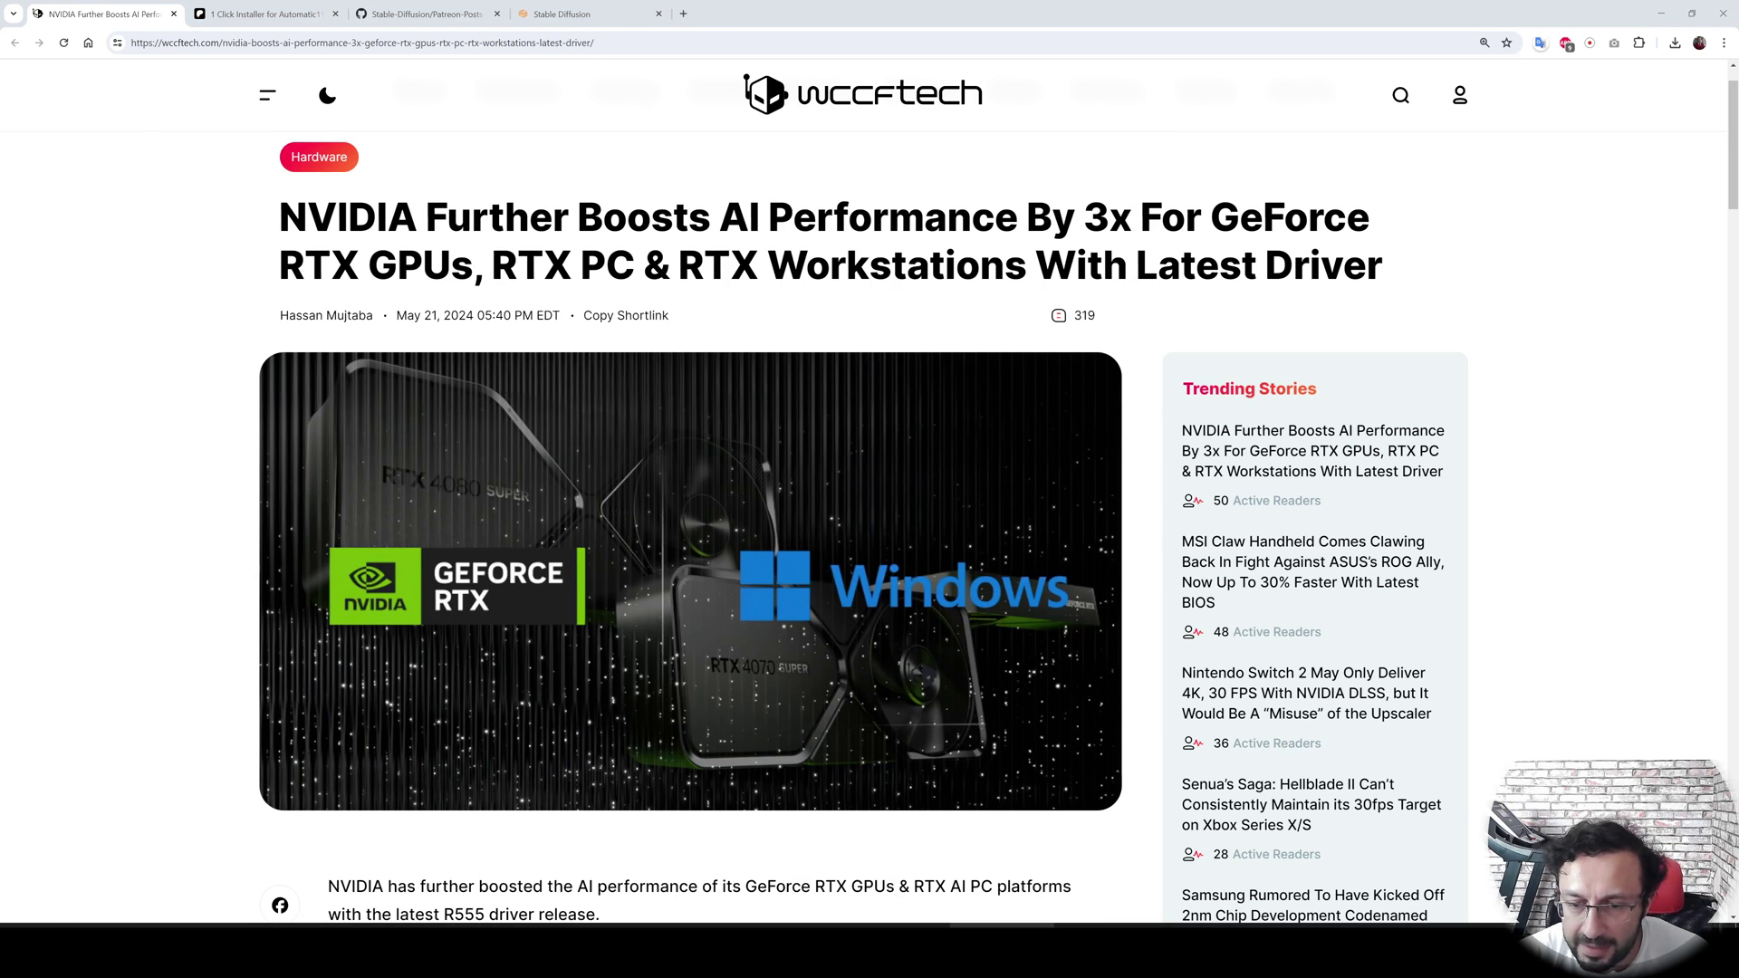
key(alt+Tab)
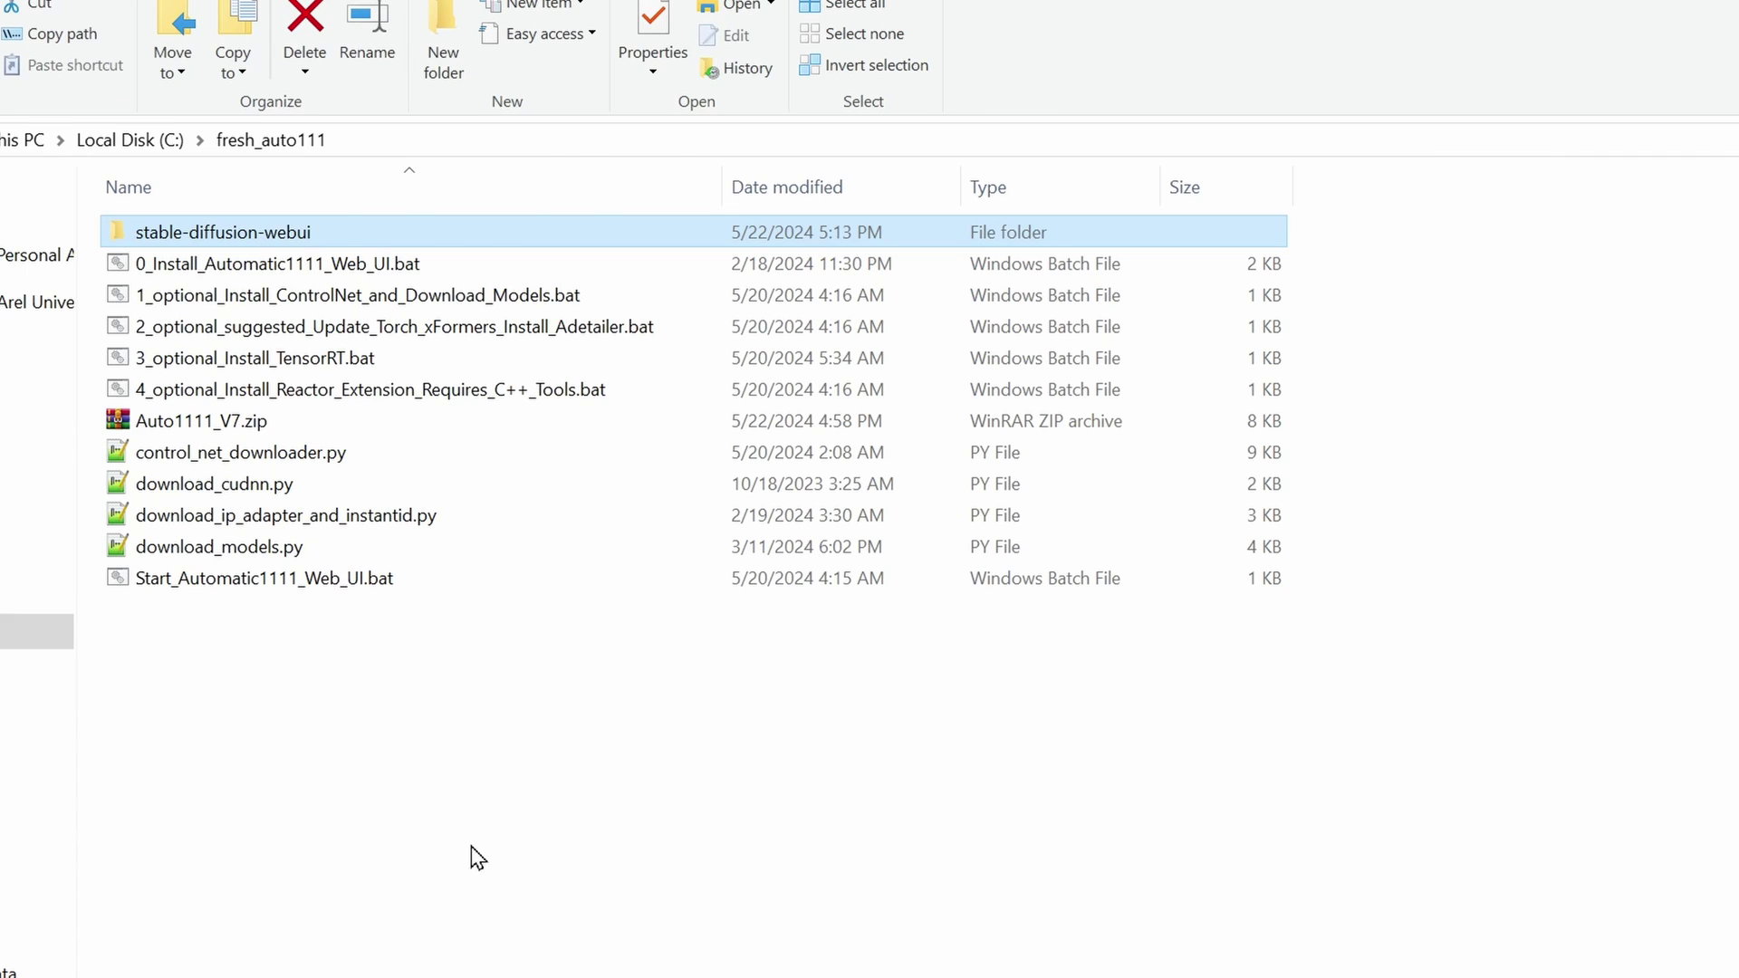
Run 3_optional_Install_TensorRT.bat to install TensorRT, then launch Start_Automatic1111_Web_UI.bat.
double_click(280, 358)
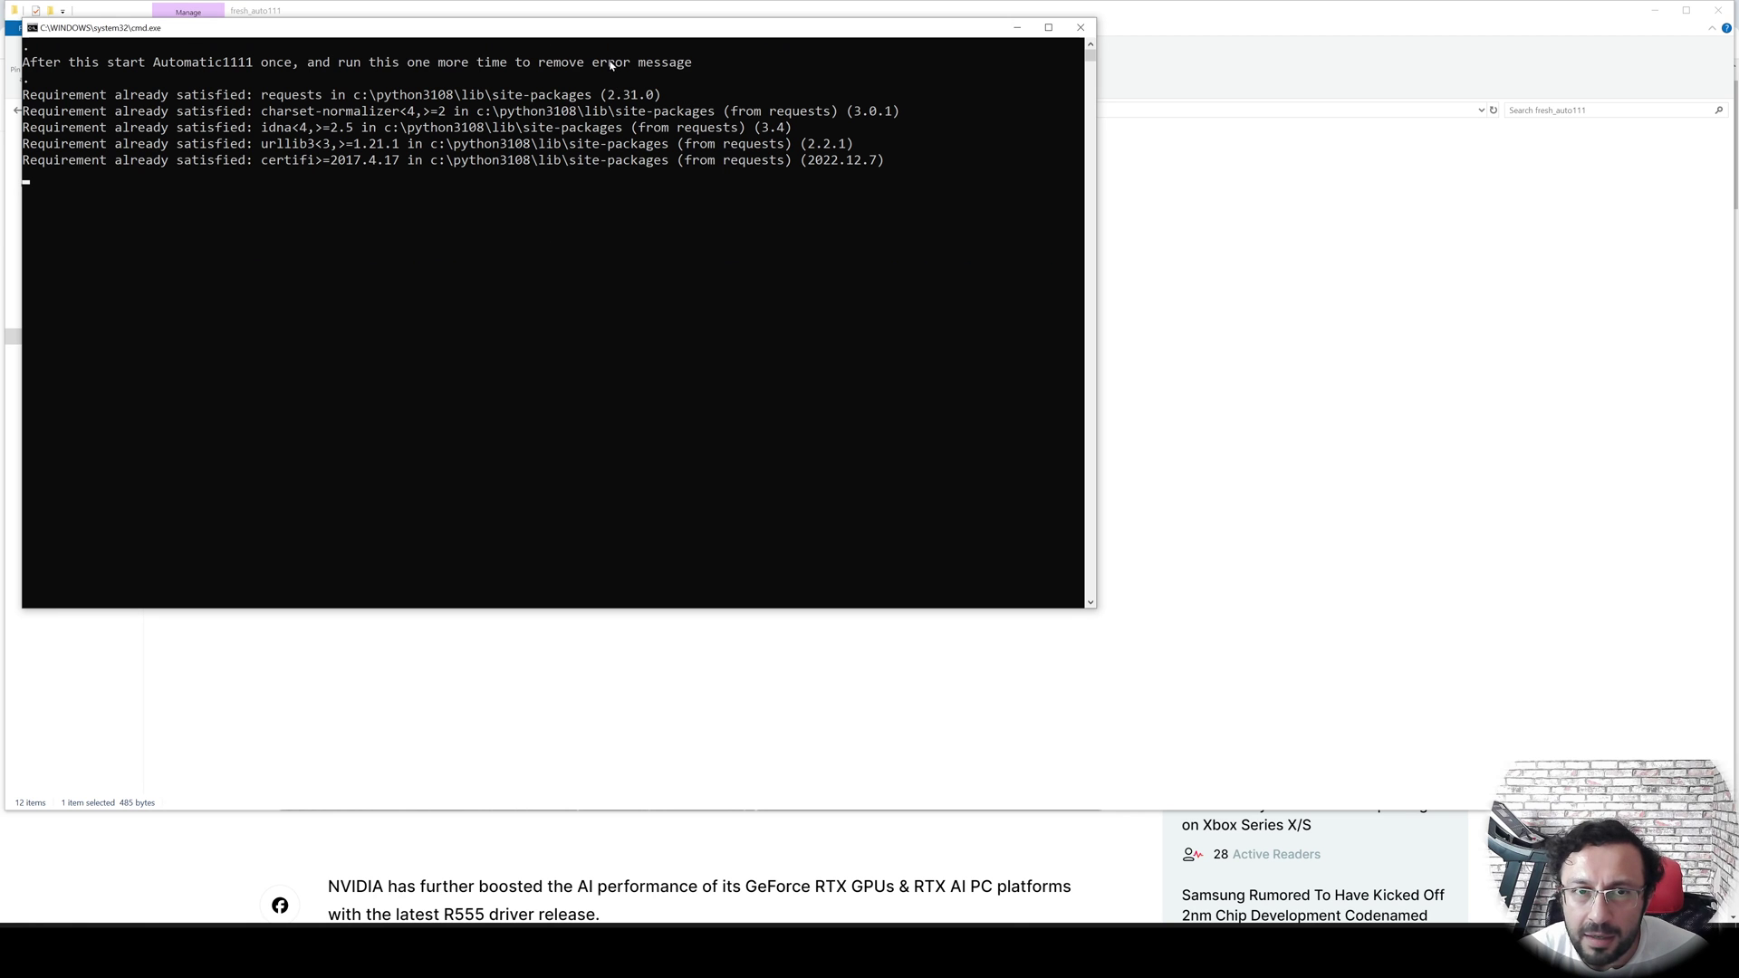
drag(591, 27, 812, 212)
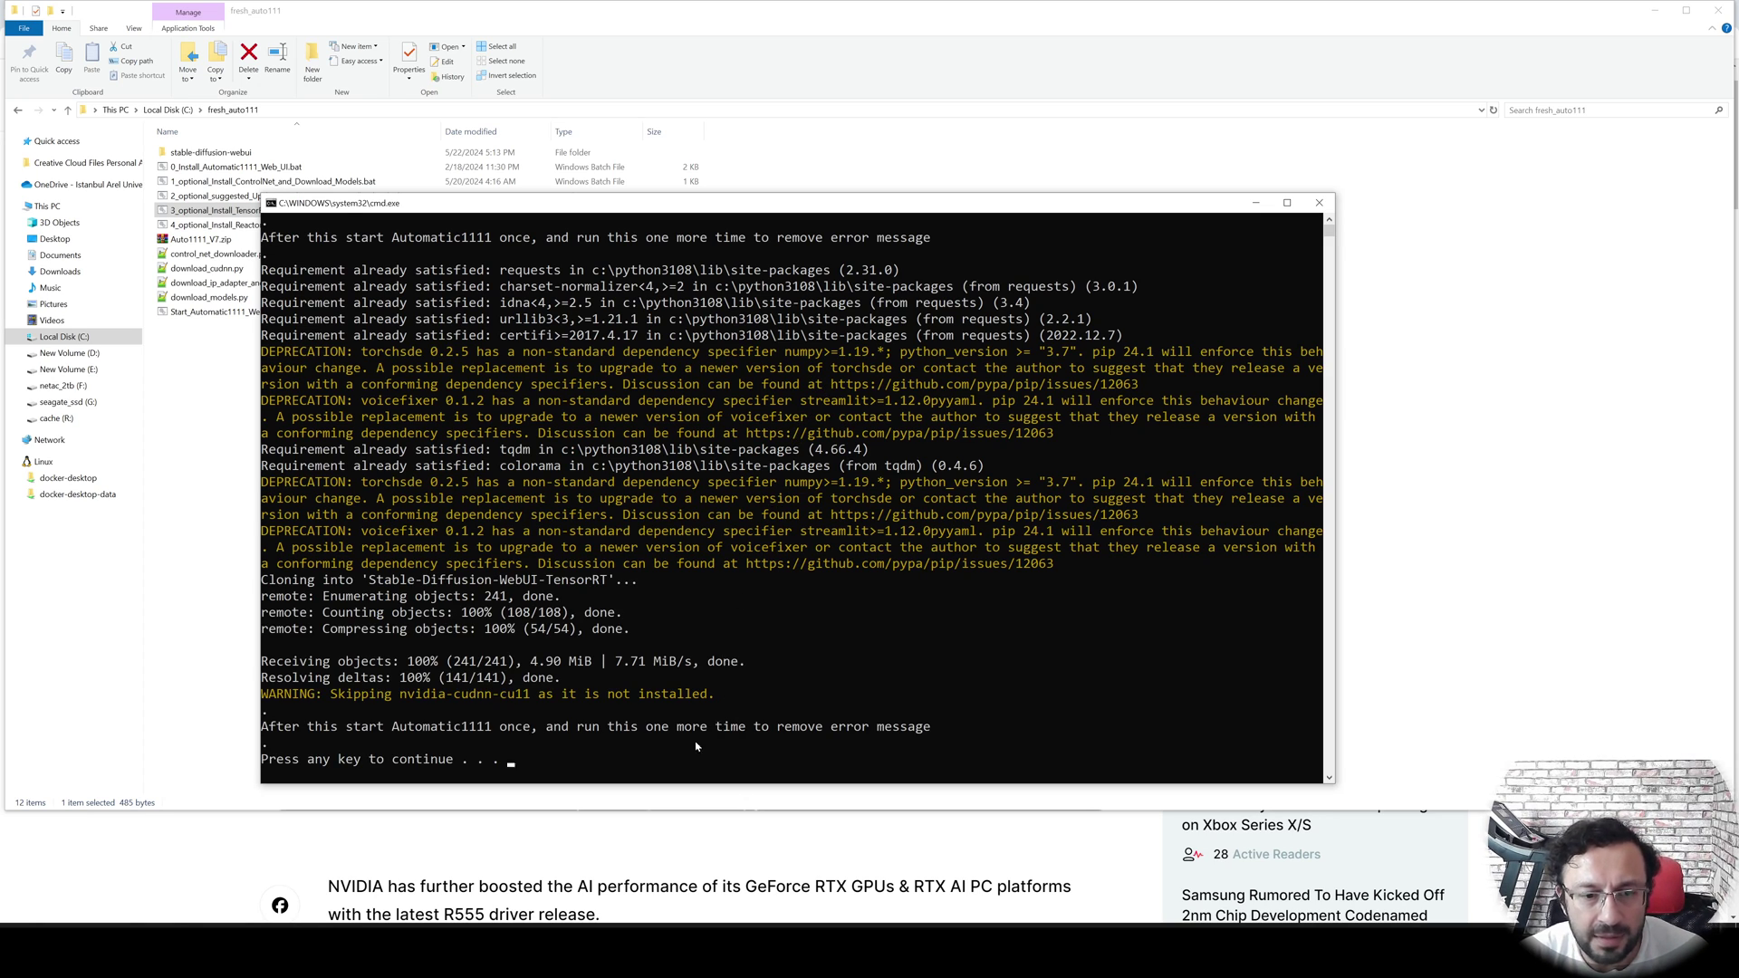
key(Return)
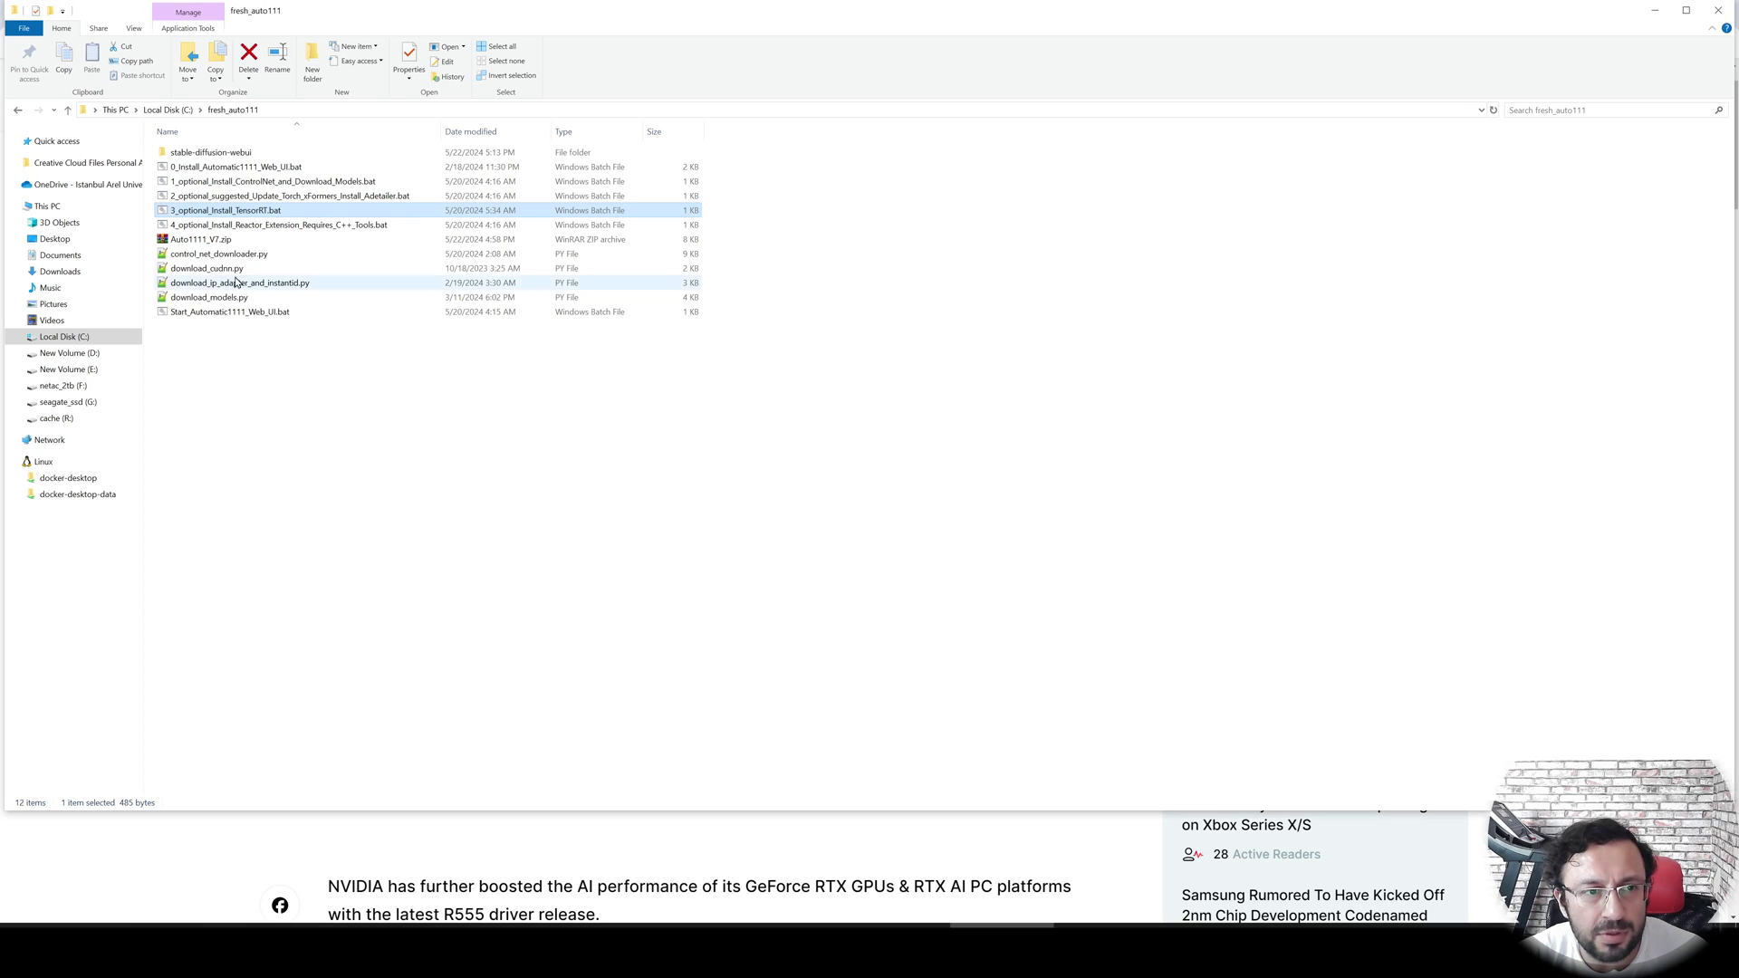
double_click(227, 313)
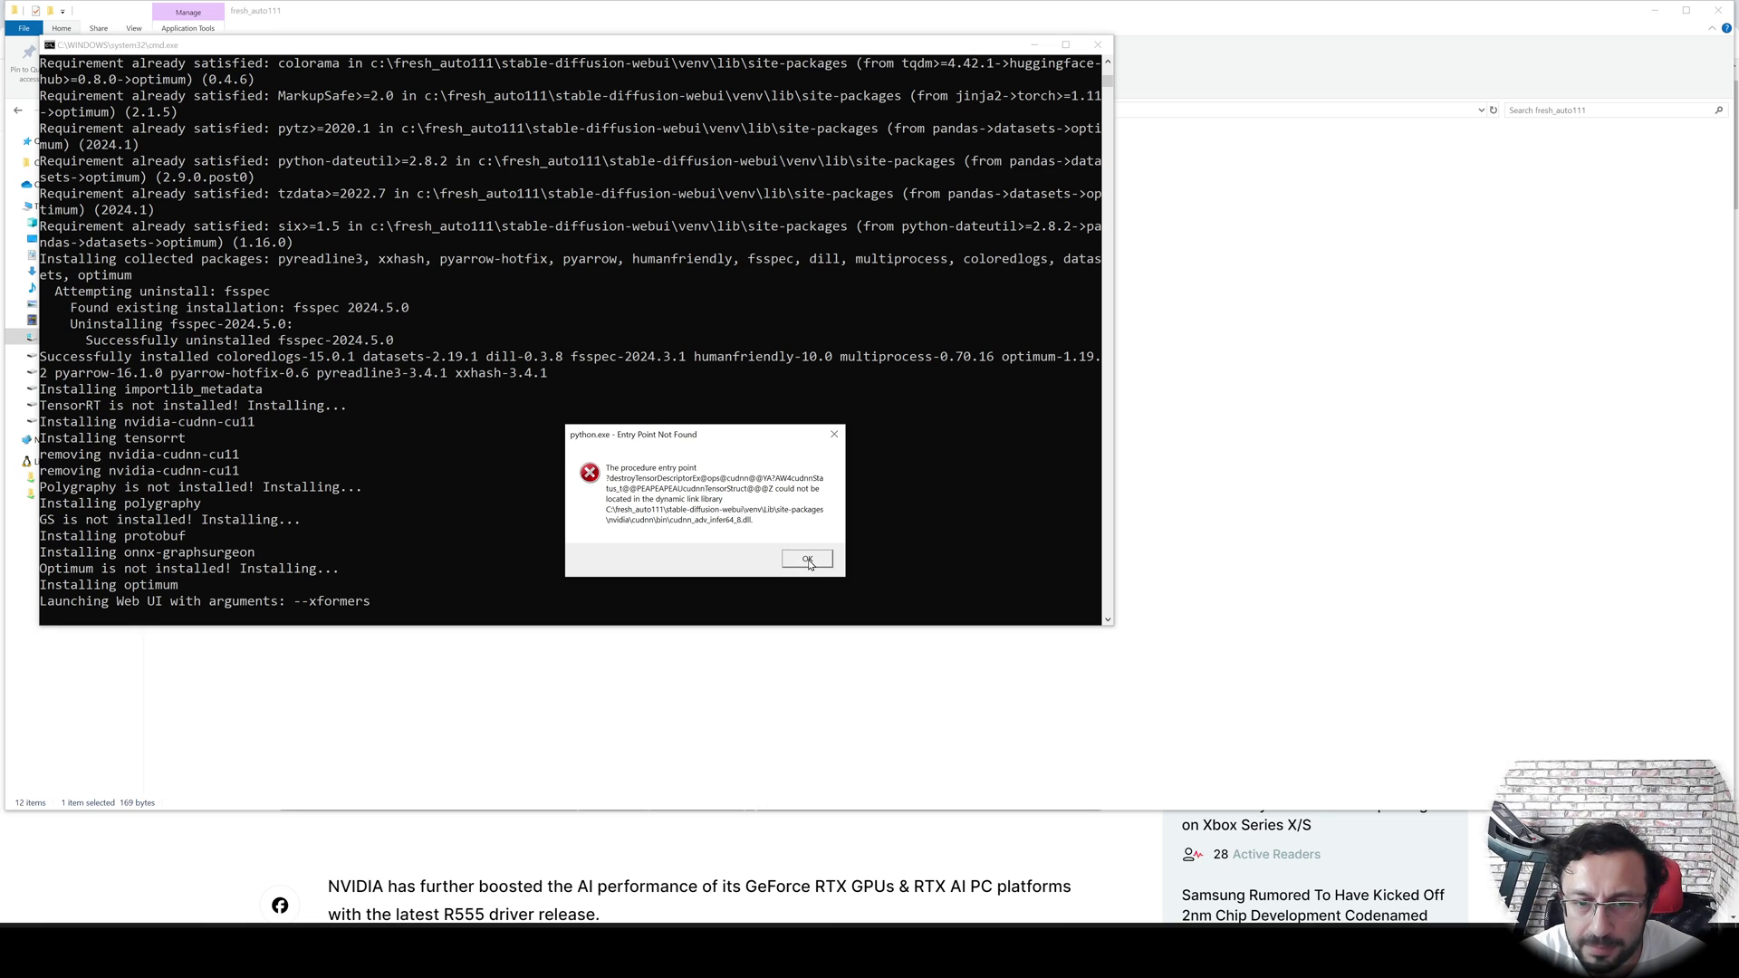
Dismiss both Entry Point Not Found errors, close the launch console, and return to fresh_auto111.
click(807, 559)
click(976, 538)
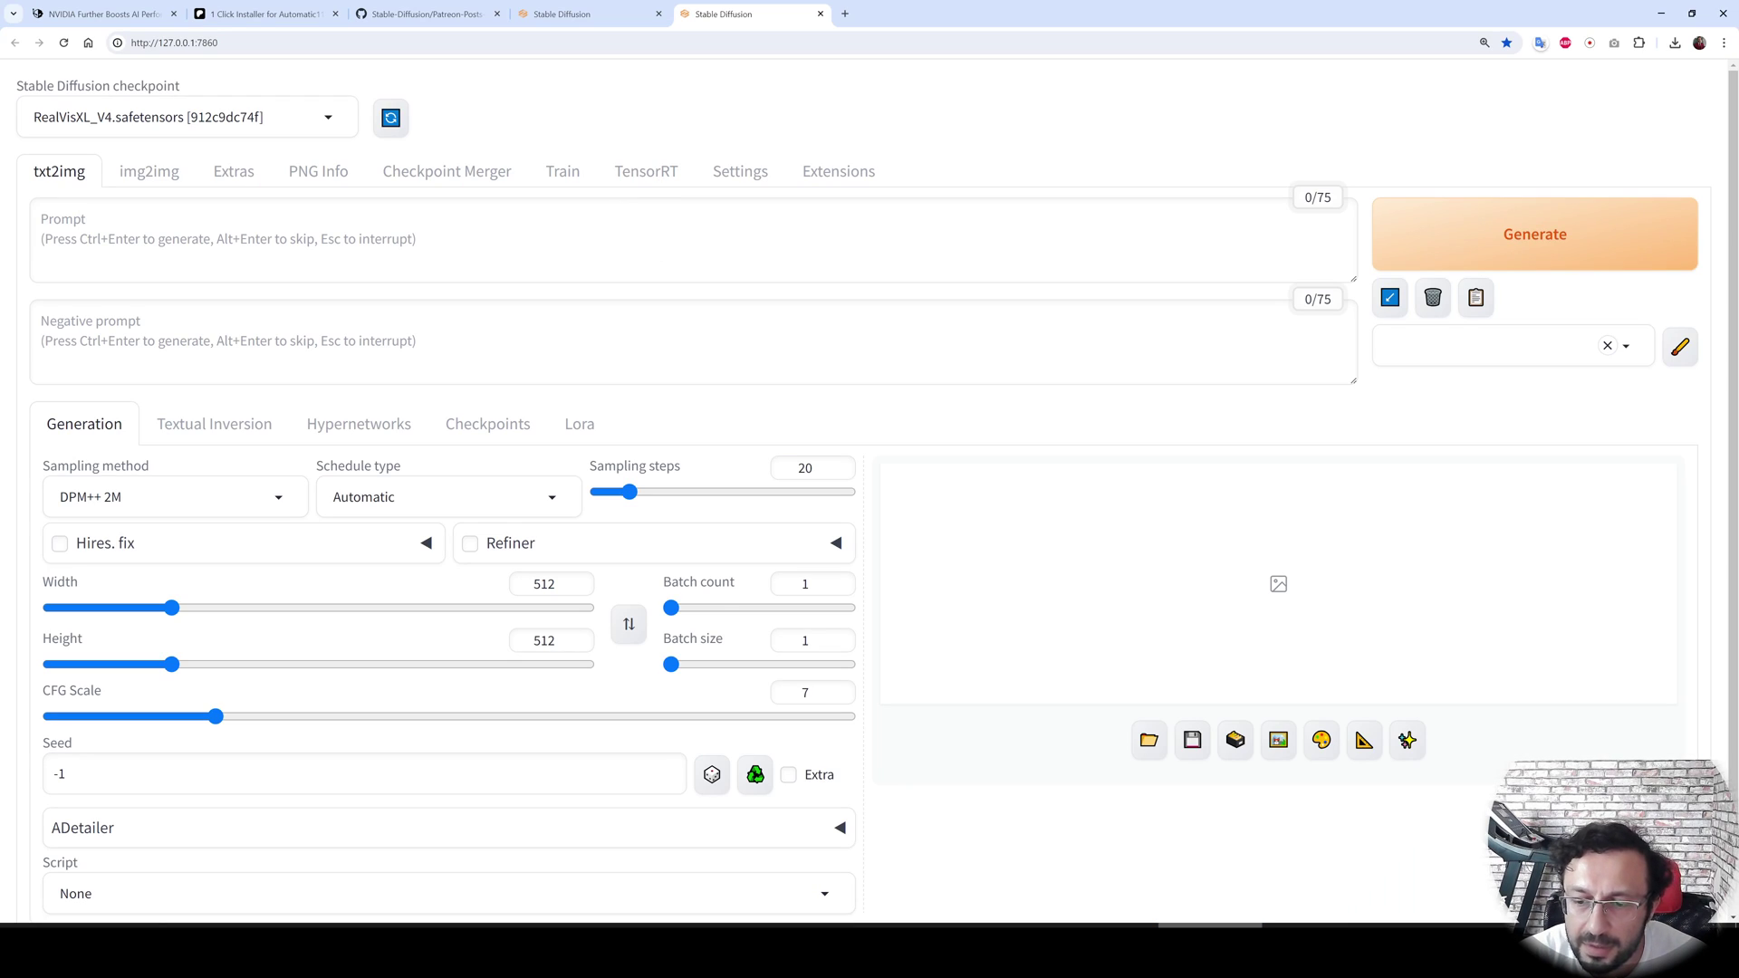
click(319, 922)
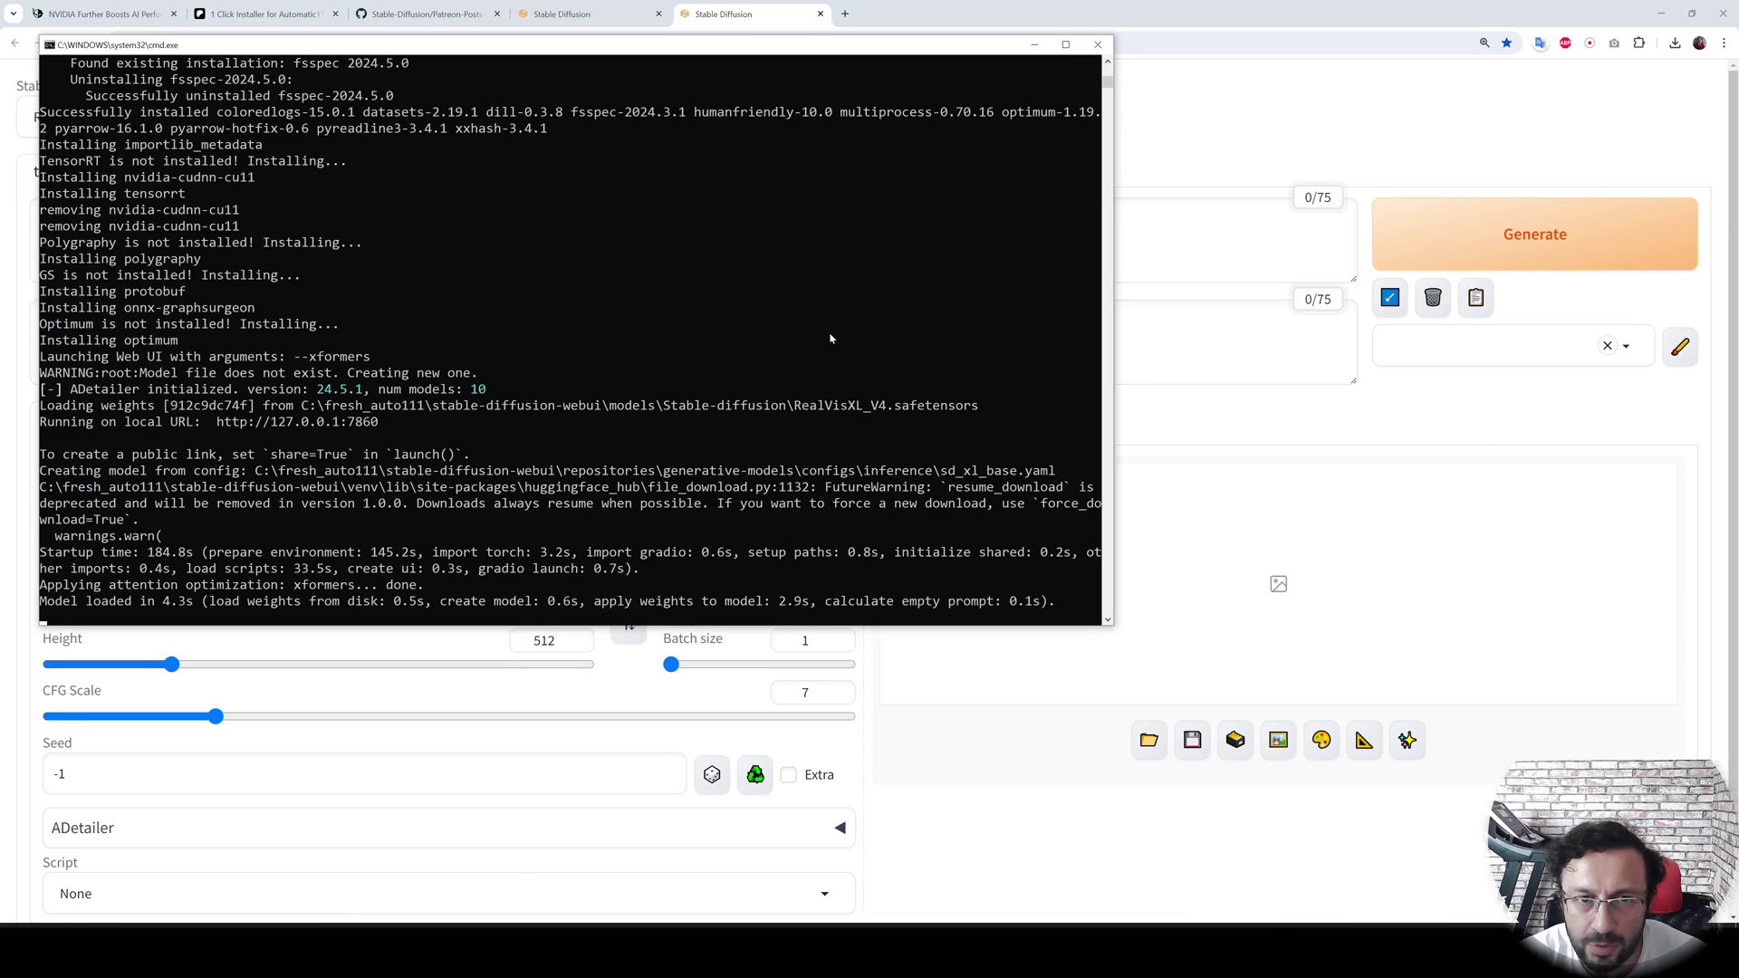
click(1097, 45)
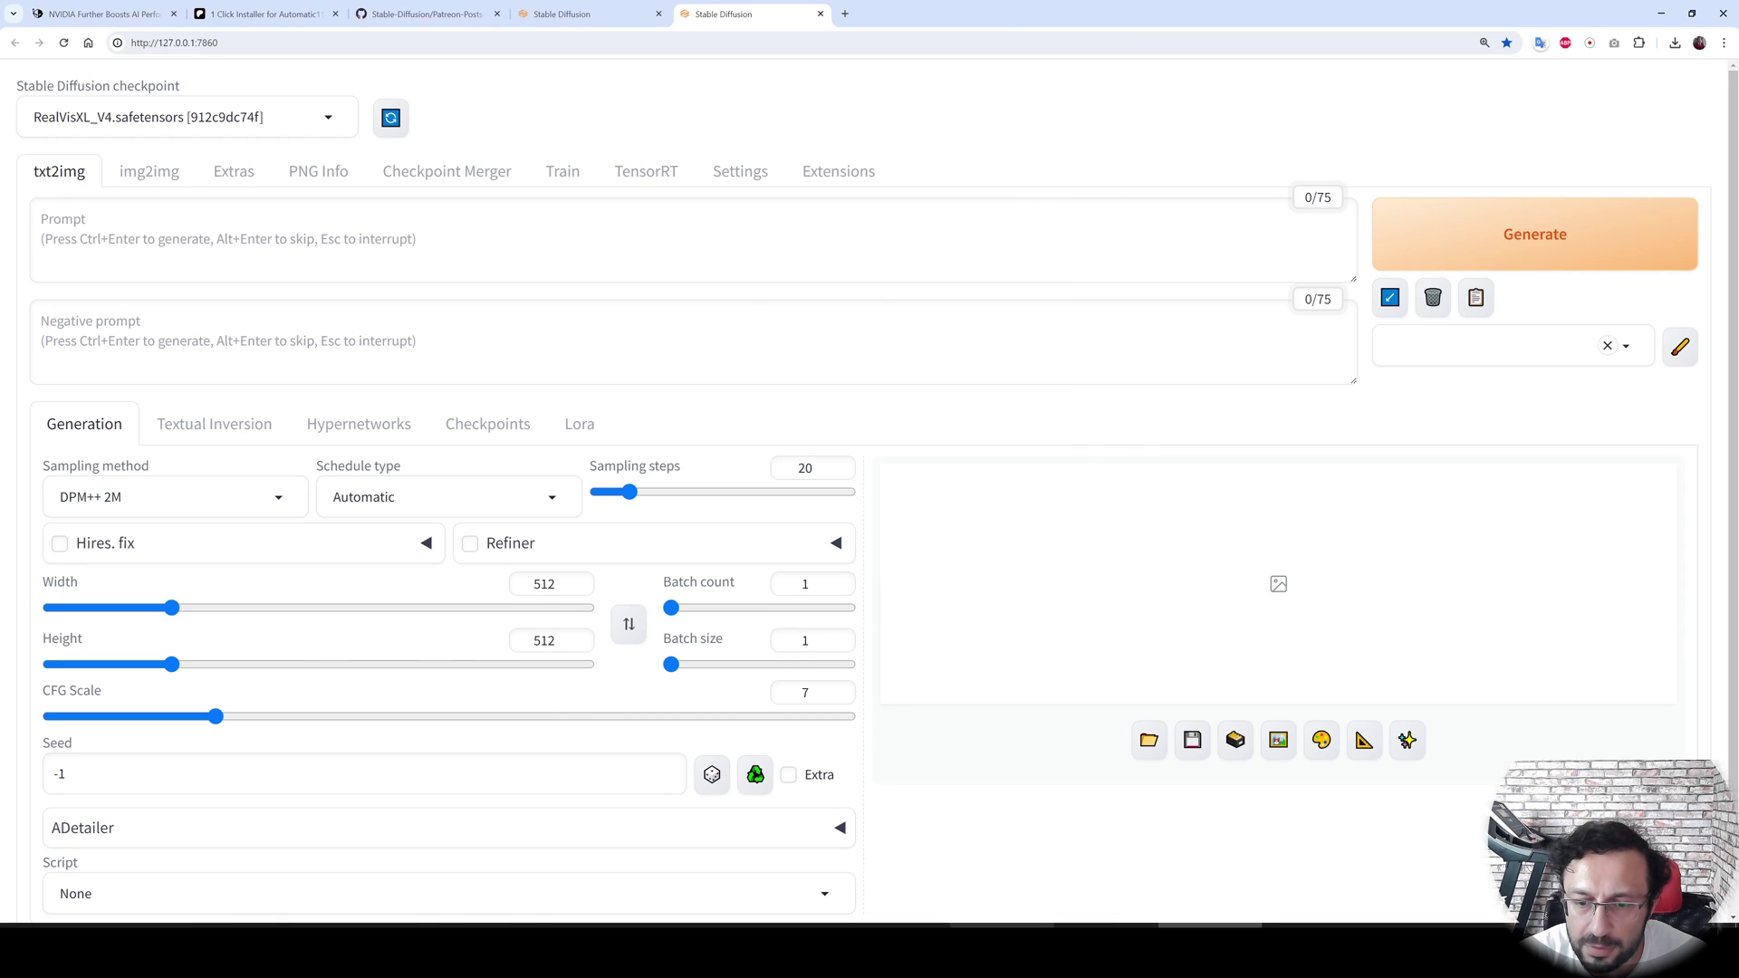
click(1001, 924)
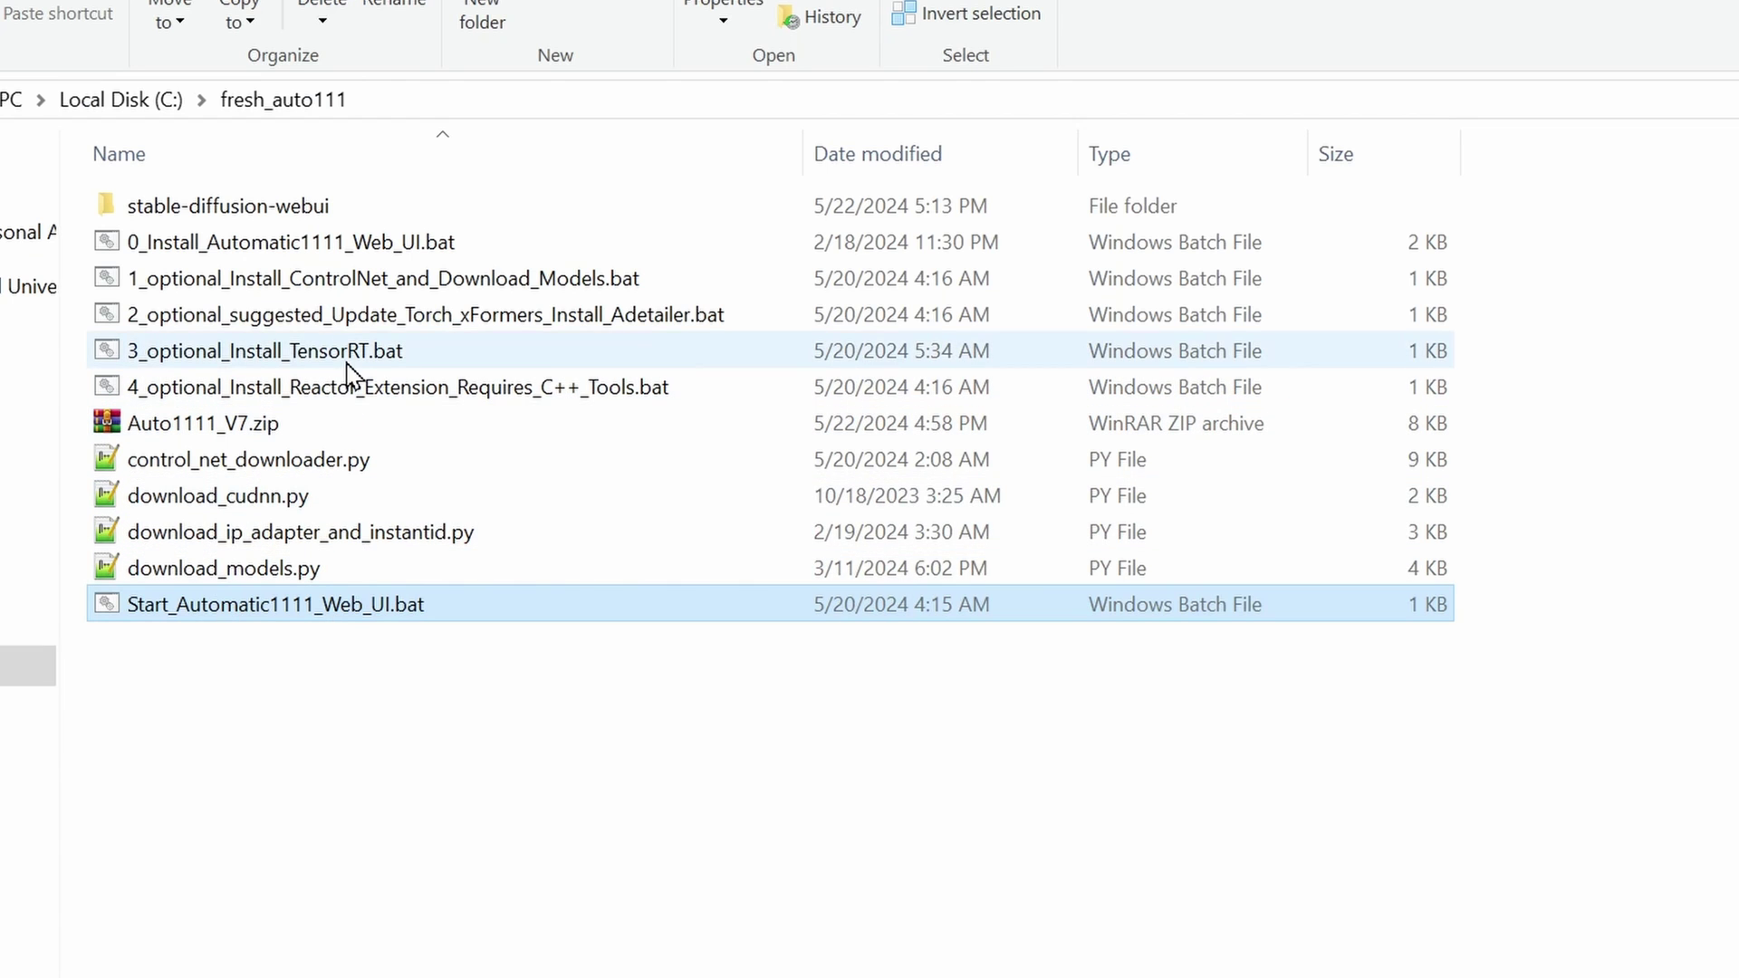
Rerun 3_optional_Install_TensorRT.bat, then relaunch Start_Automatic1111_Web_UI.bat.
double_click(324, 362)
drag(1140, 106, 1675, 398)
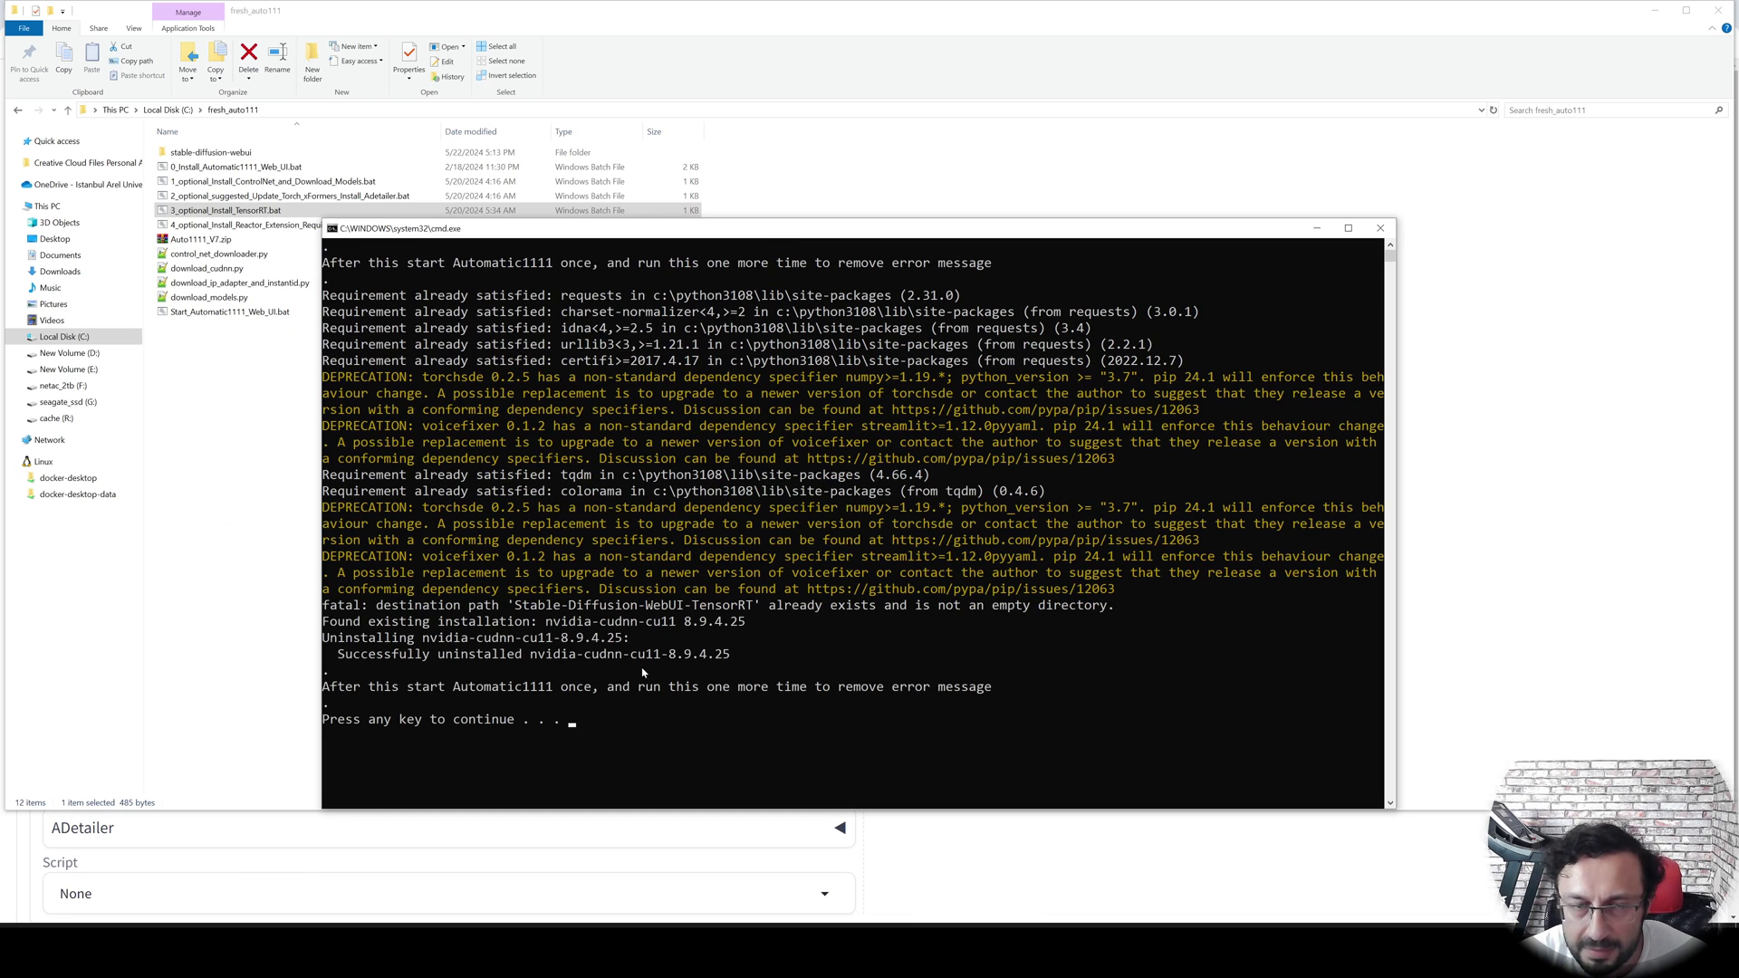
key(Return)
double_click(227, 314)
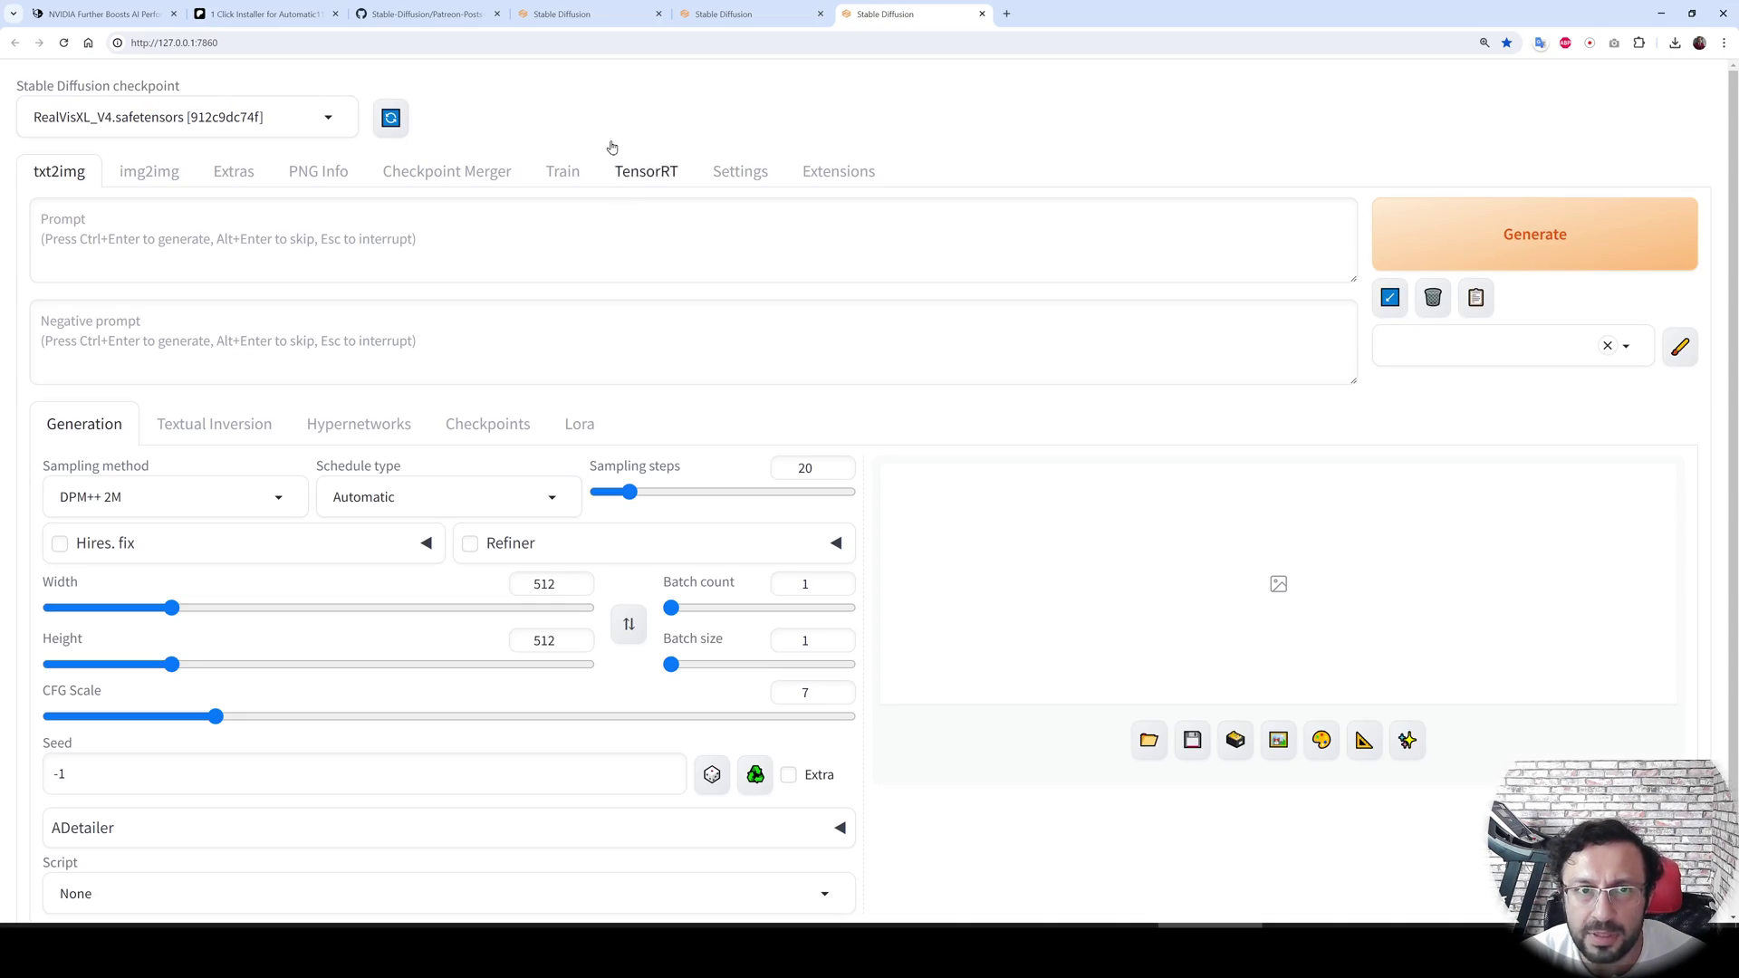
On the TensorRT tab, keep RealVisXL_V4, choose the 1024x1024 batch-1 static preset, and disable static shapes.
click(659, 16)
click(646, 172)
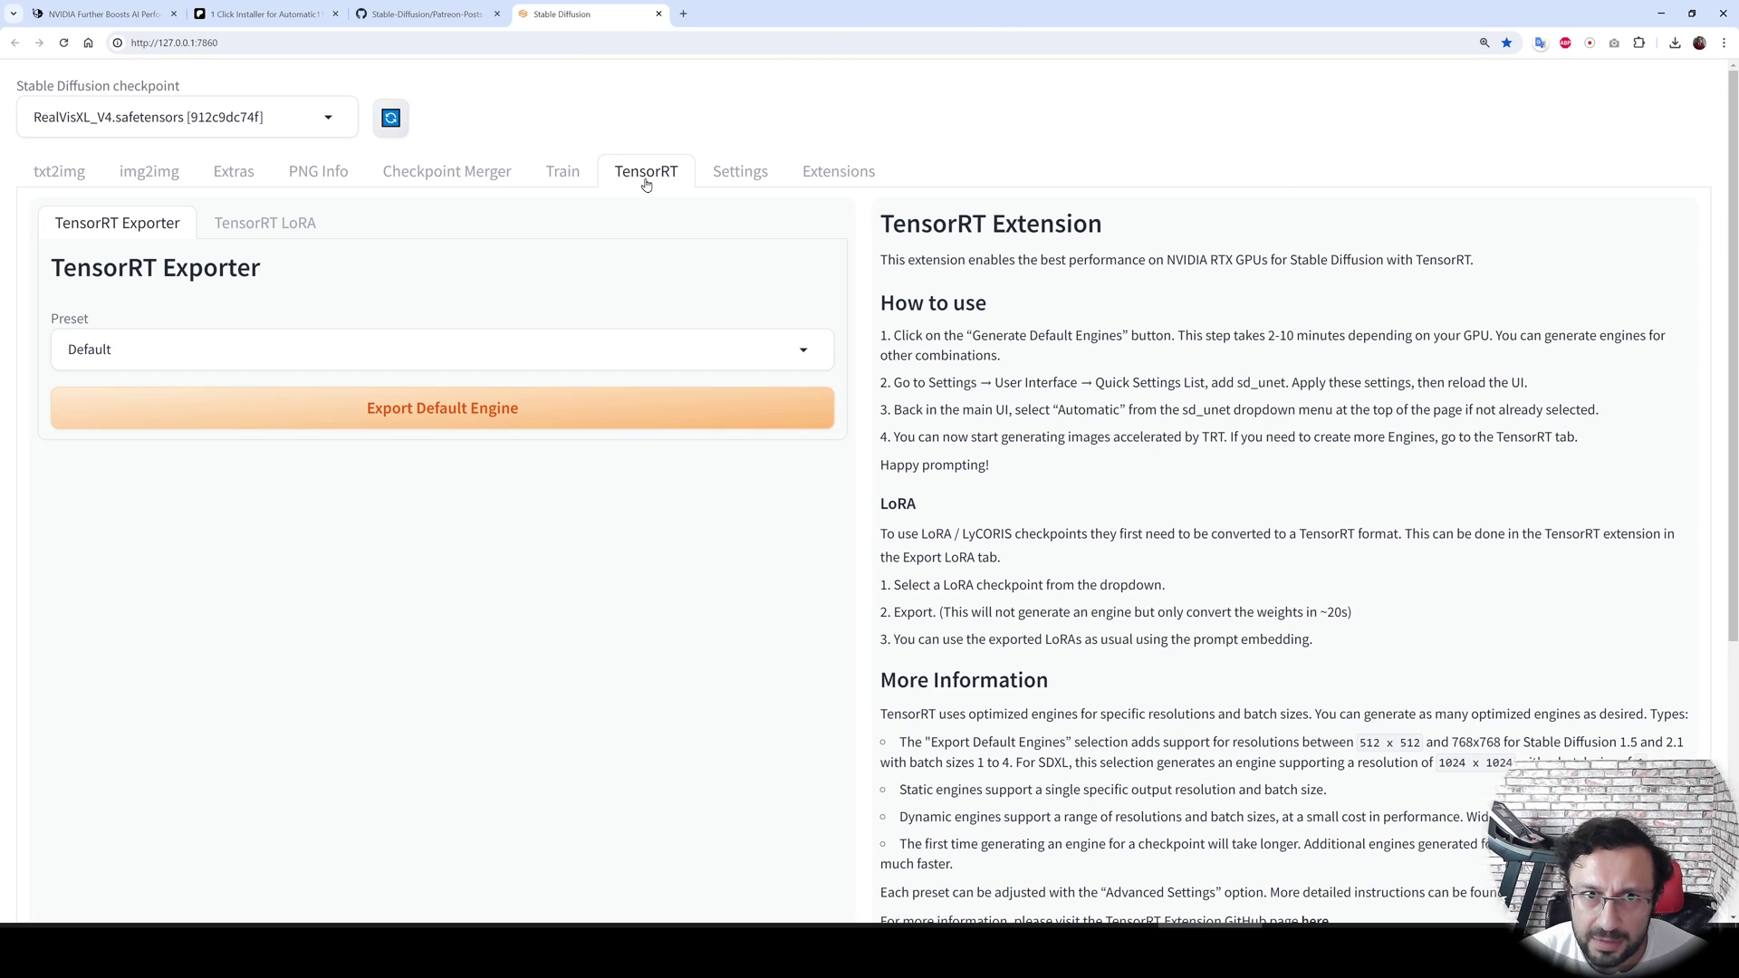
click(298, 119)
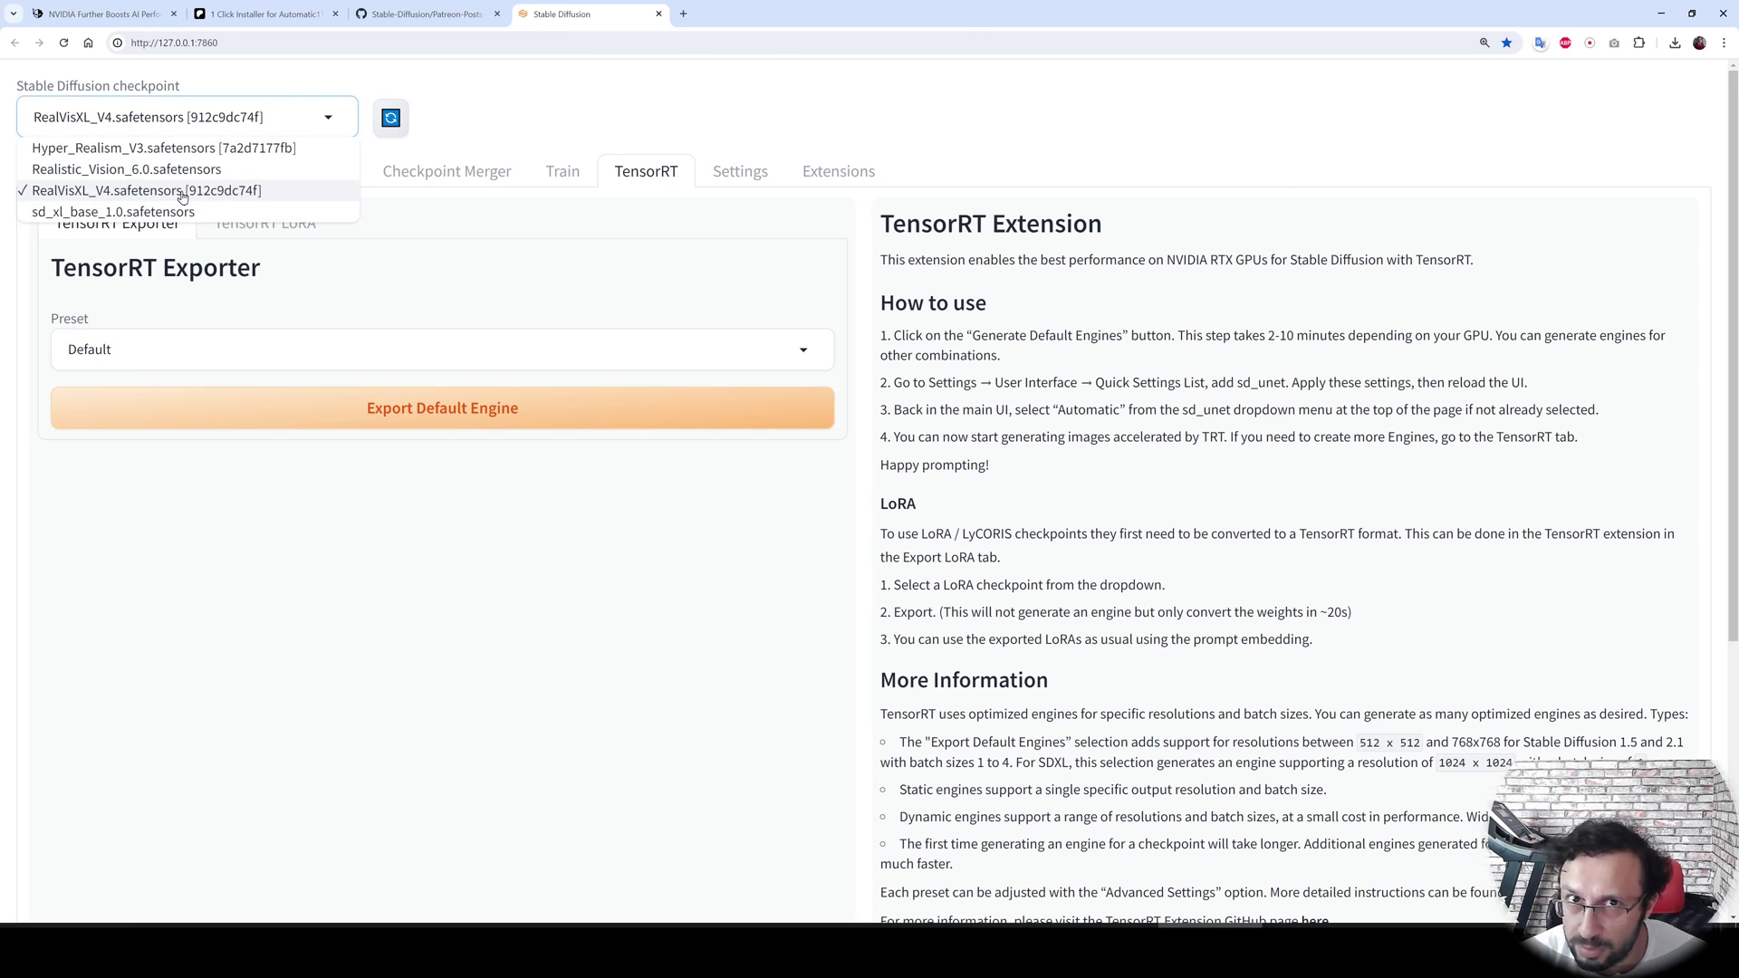
click(649, 92)
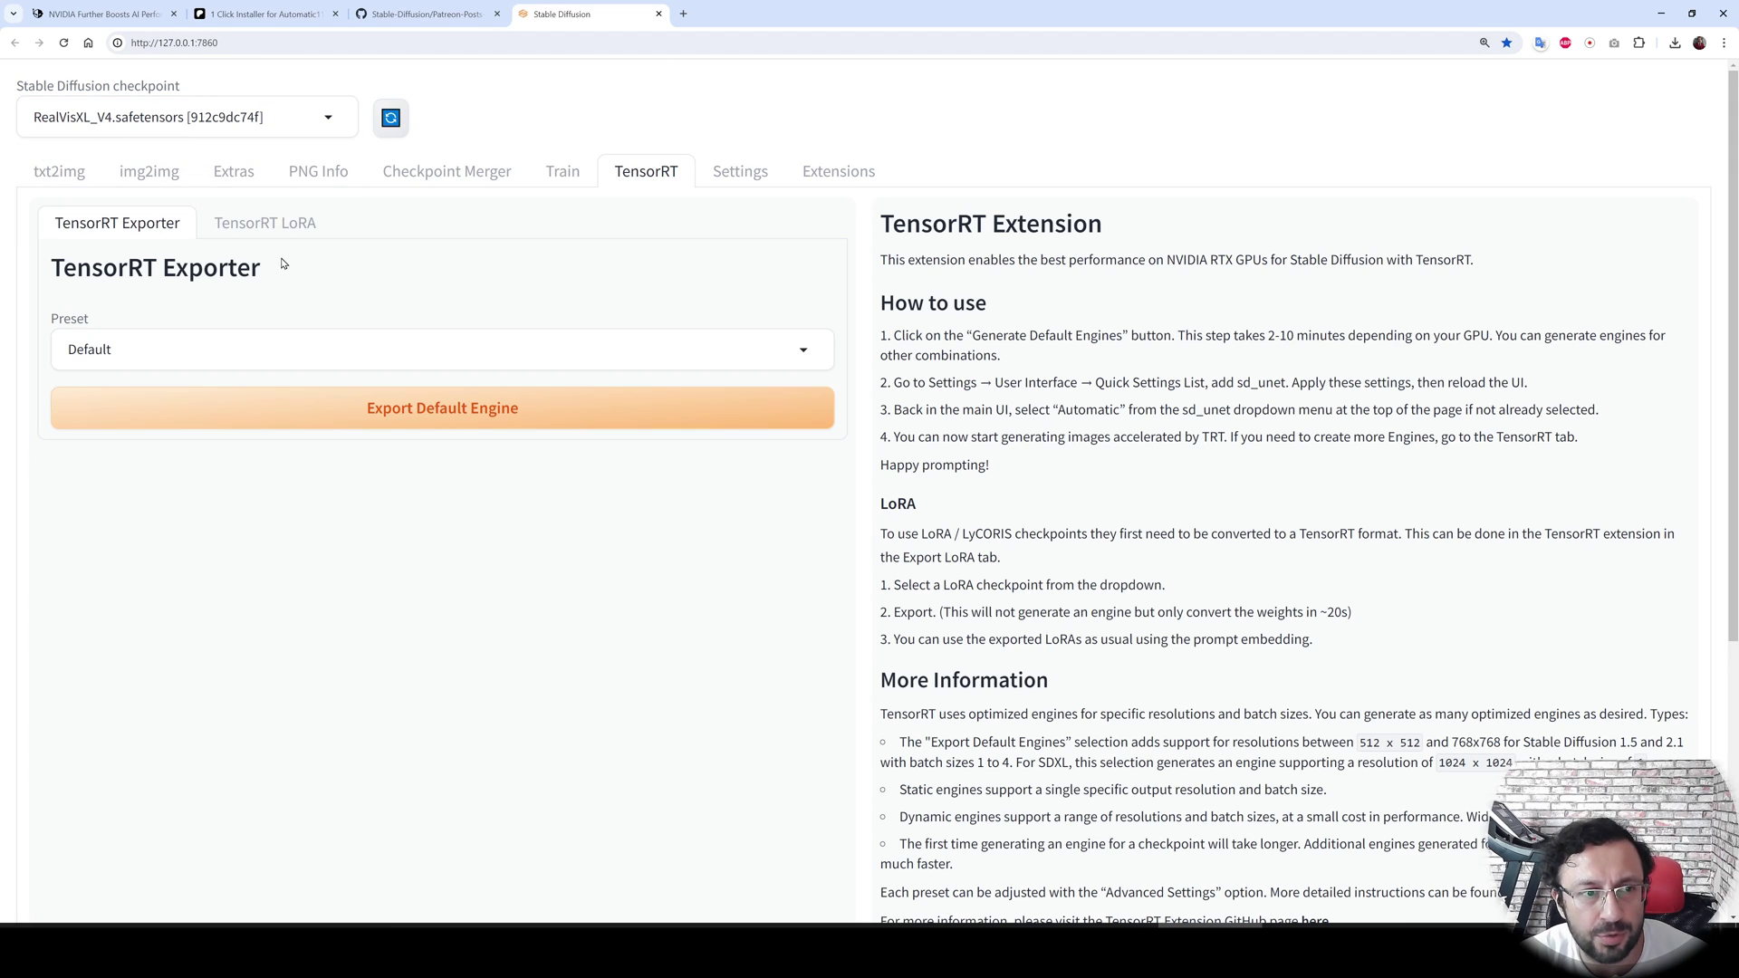
click(167, 355)
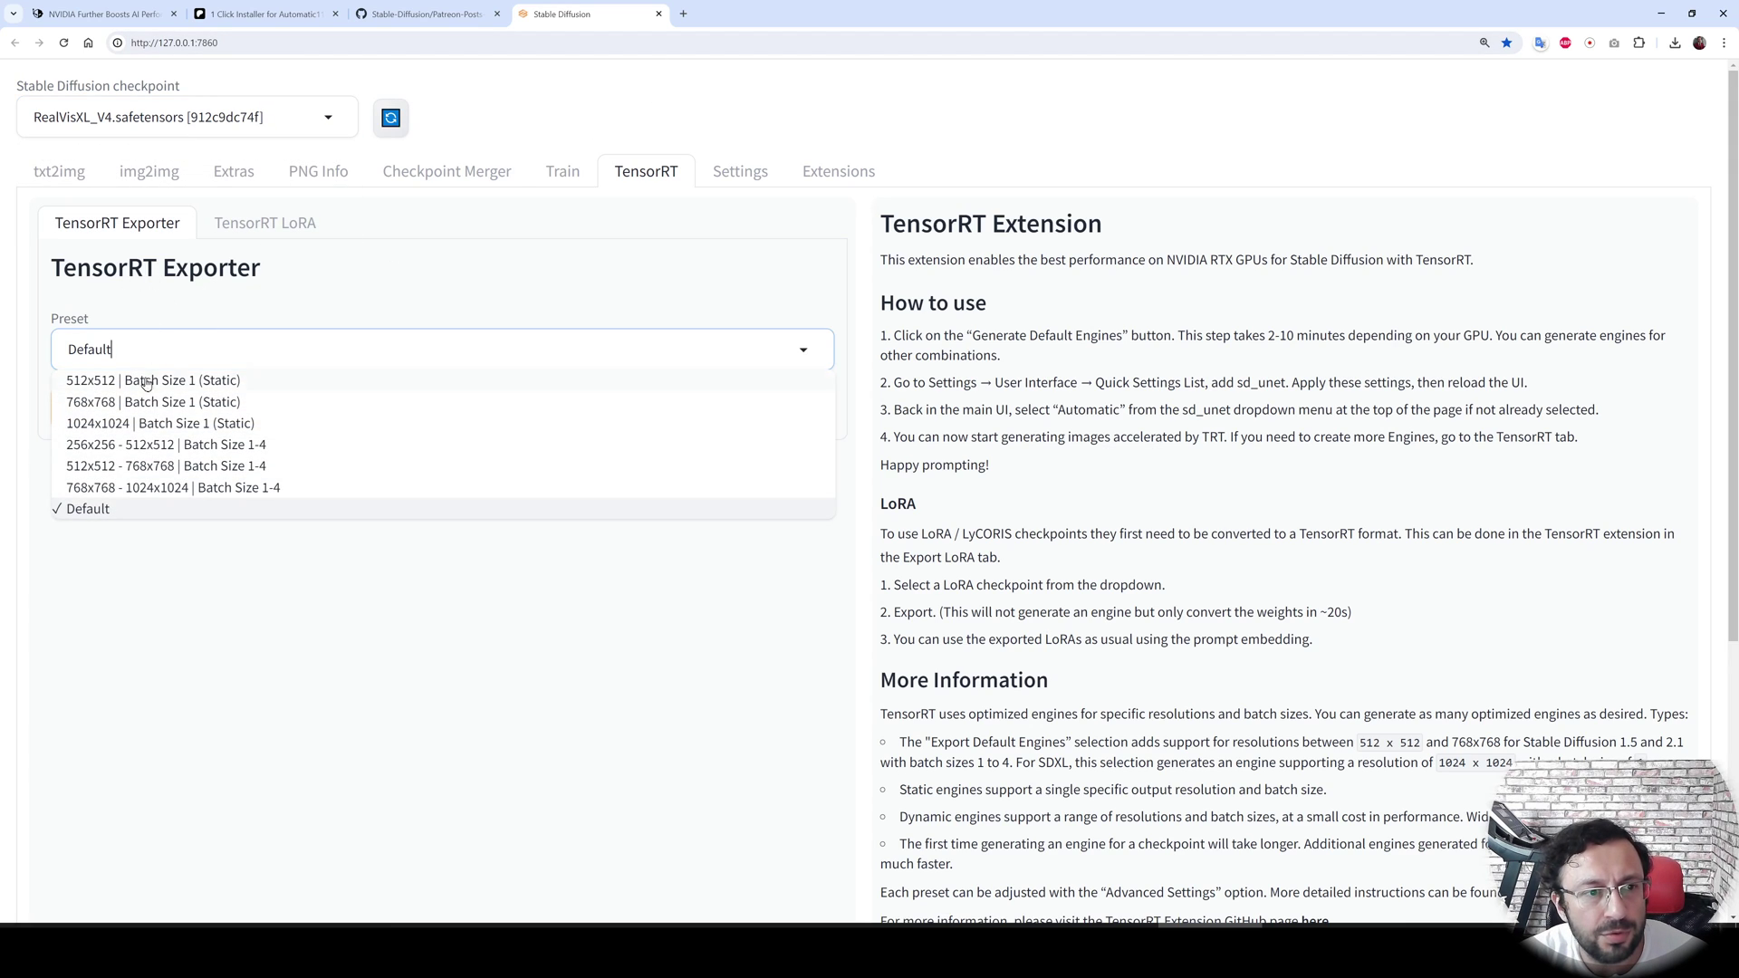
click(172, 422)
click(174, 417)
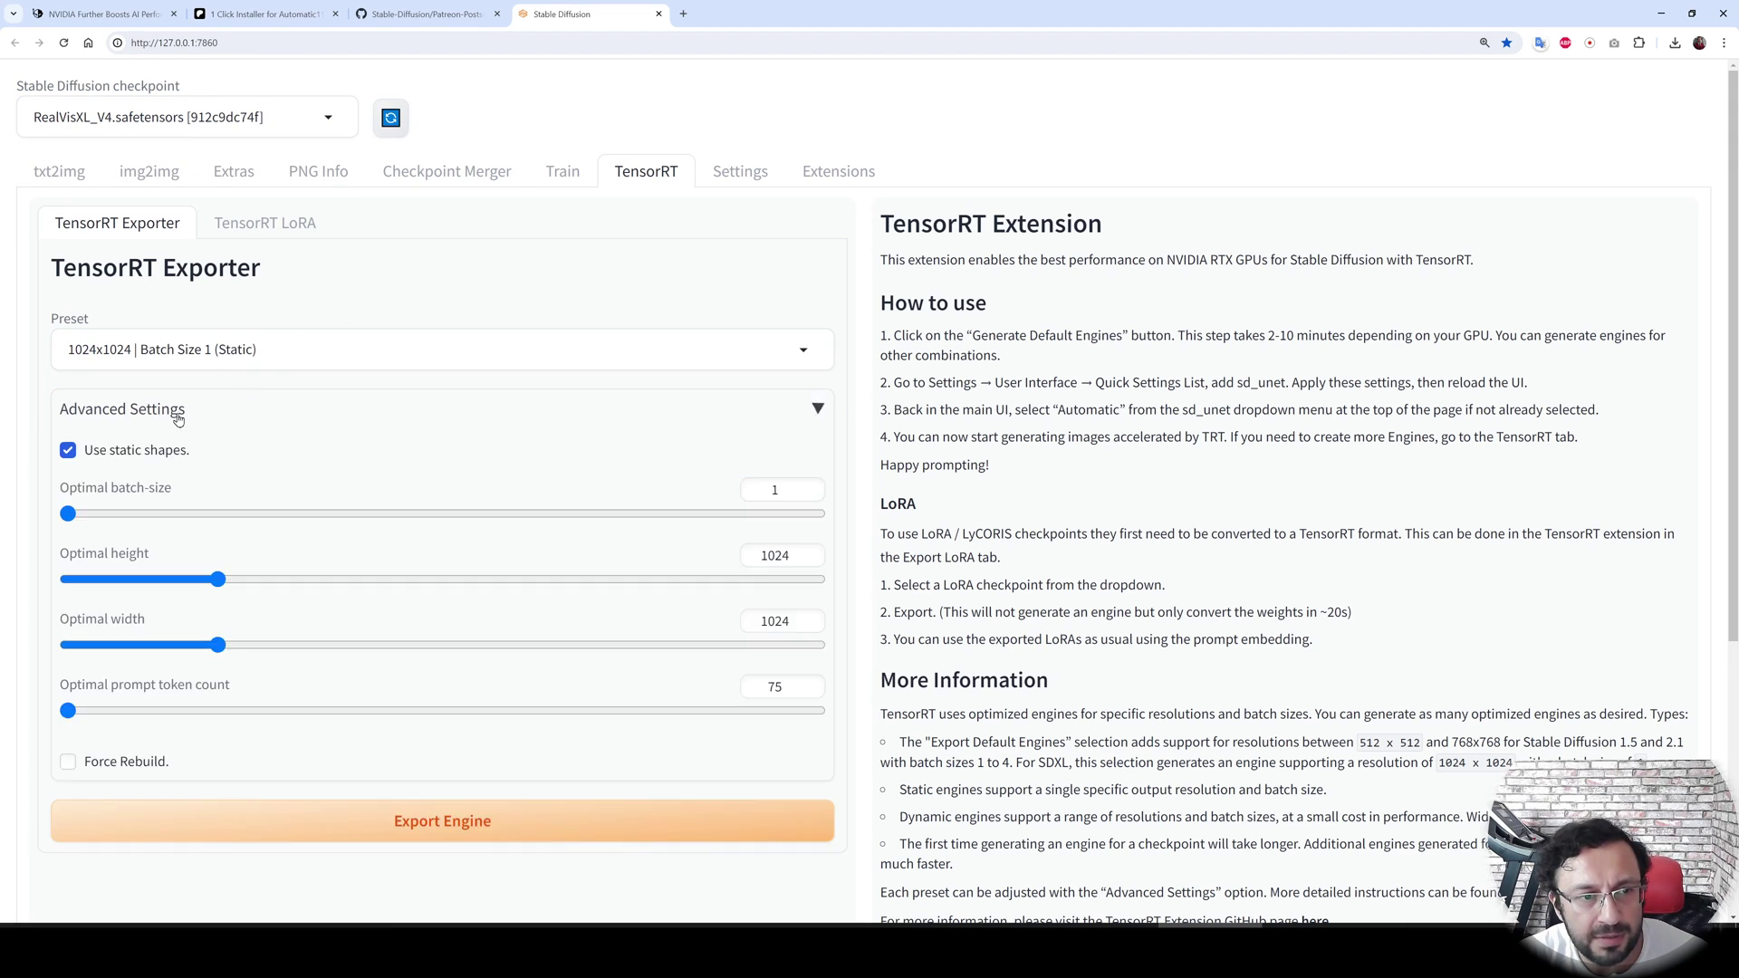
click(68, 451)
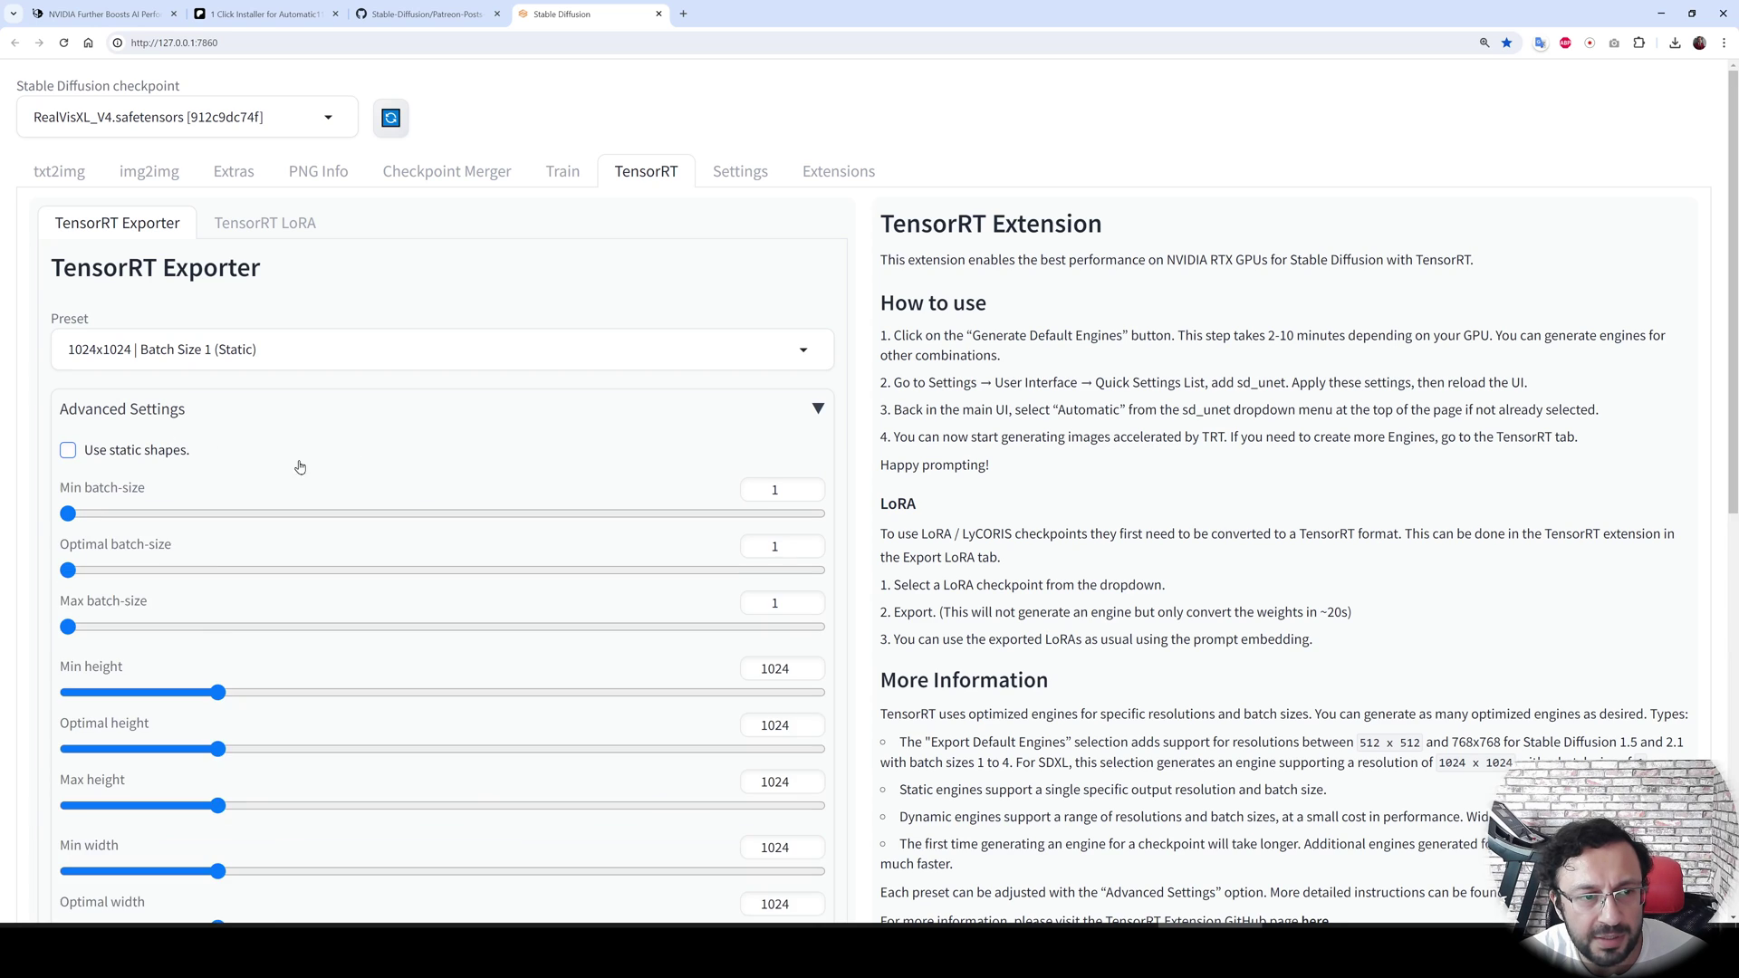
Set the maximum batch size to 4.
scroll(497, 389, down, 2)
double_click(756, 360)
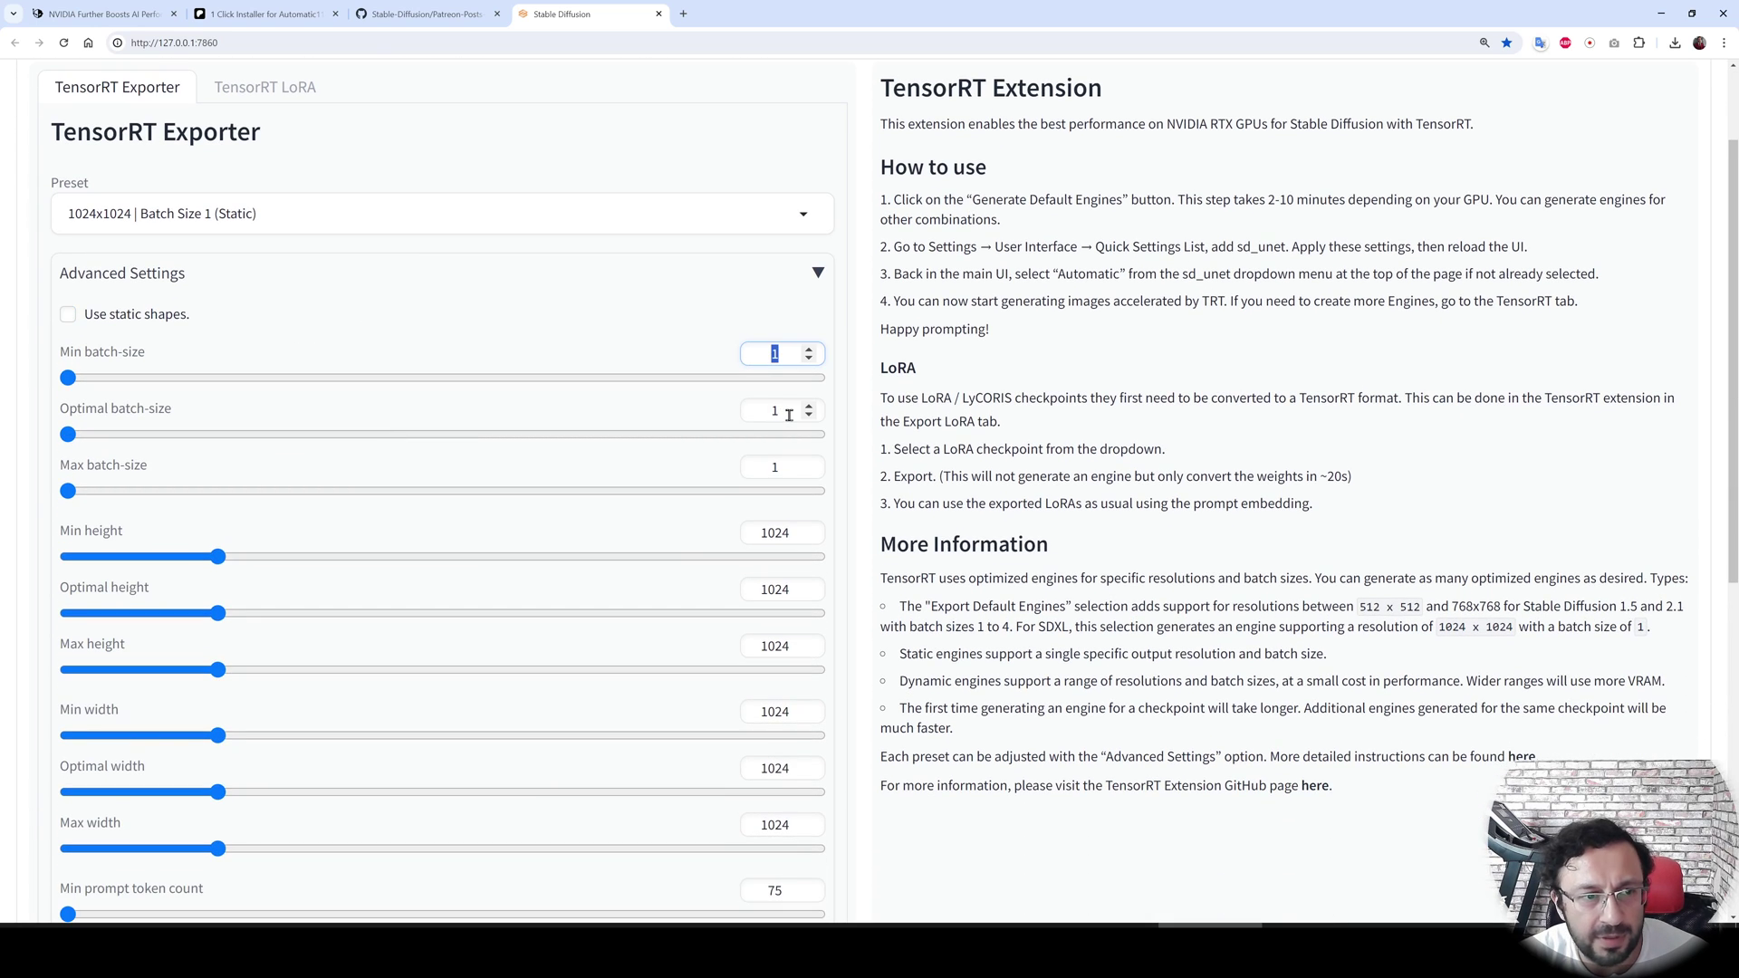
double_click(777, 411)
double_click(777, 467)
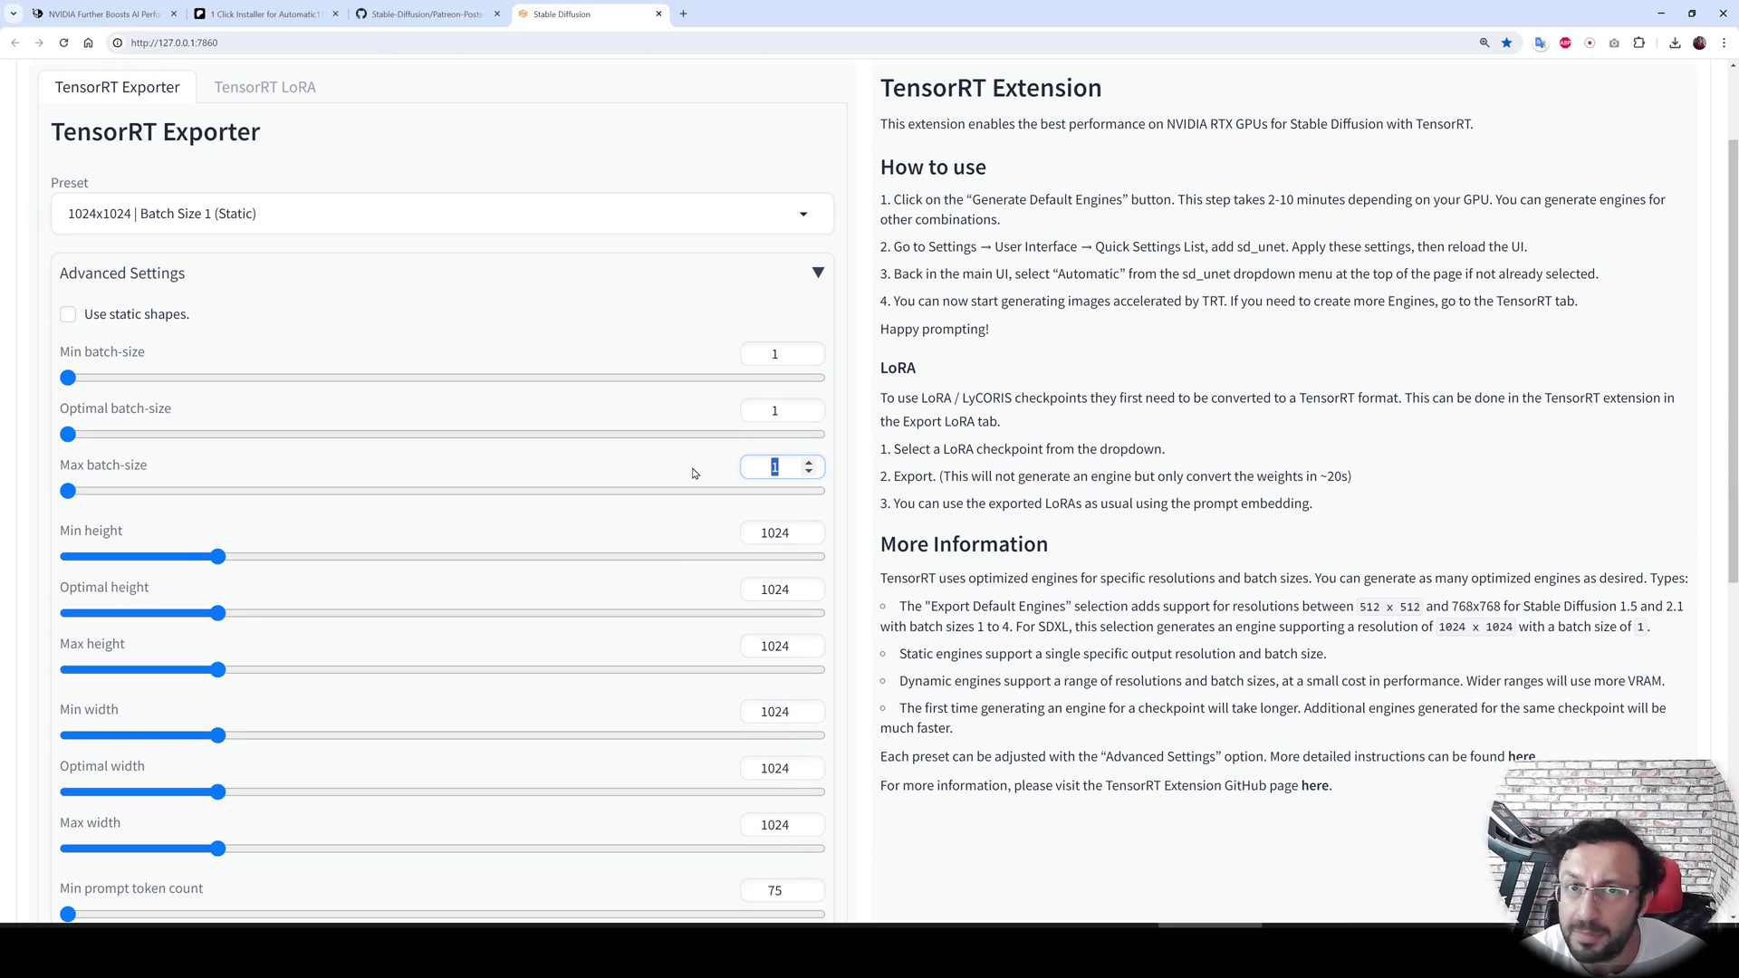
text(4)
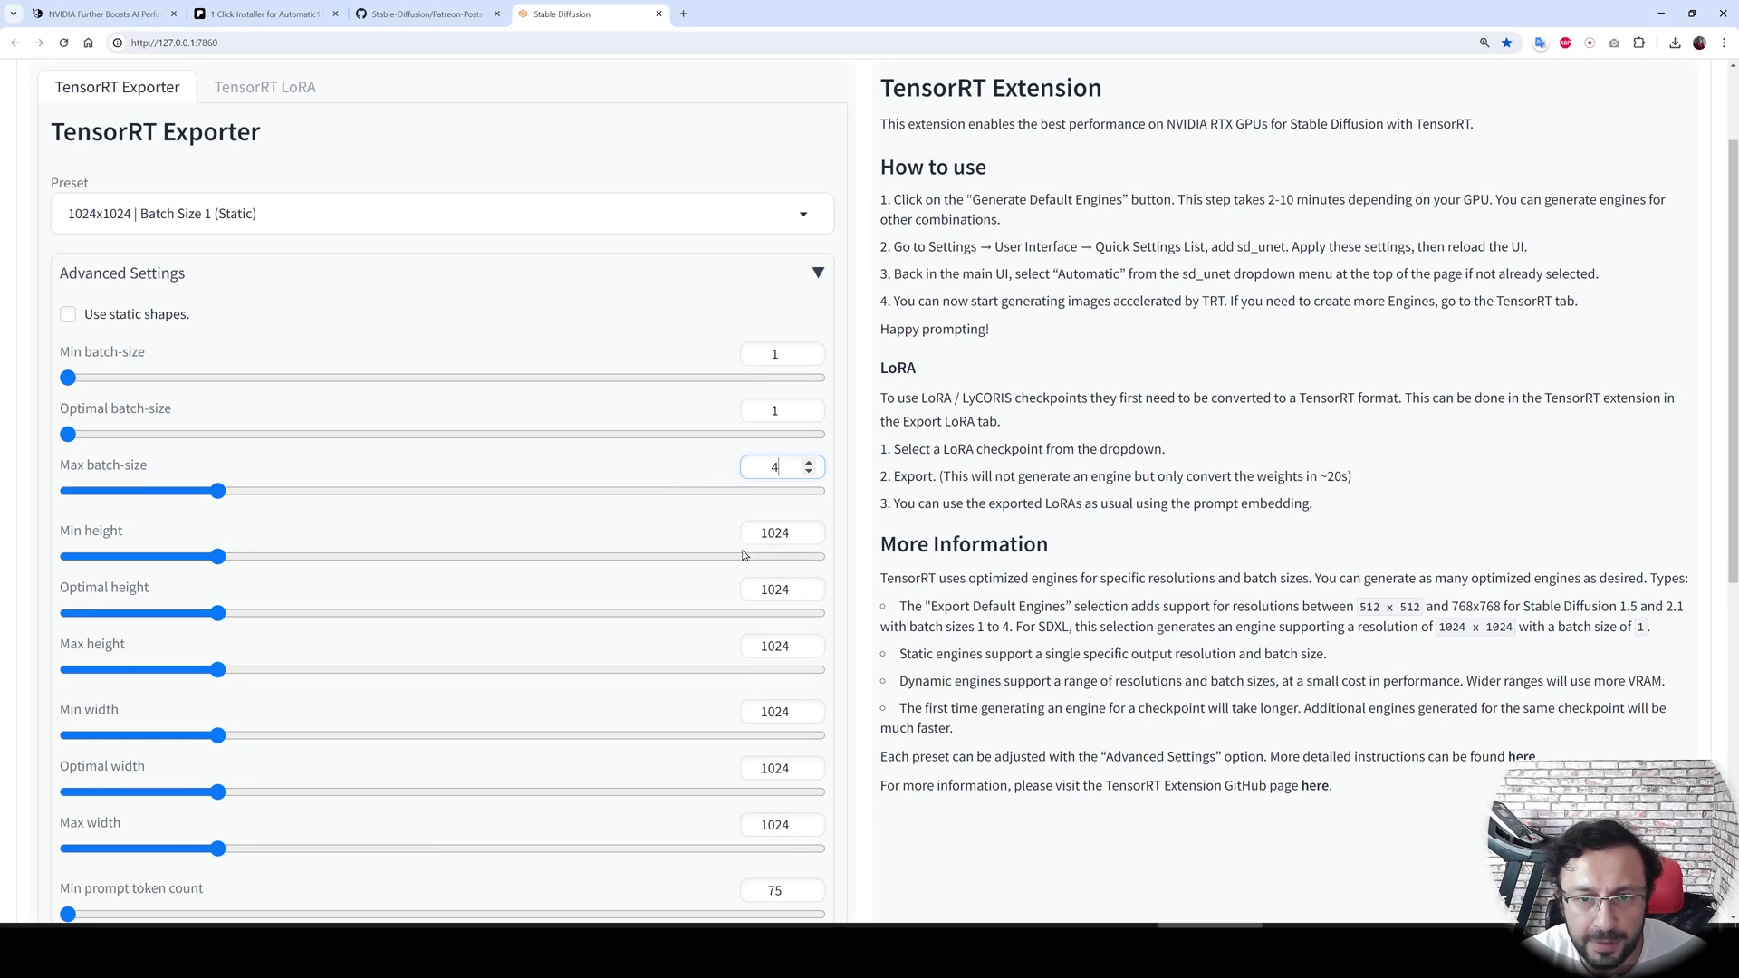
Set height range 768–1536 and width range 768–1408.
scroll(793, 387, down, 2)
double_click(788, 396)
text(768)
double_click(777, 510)
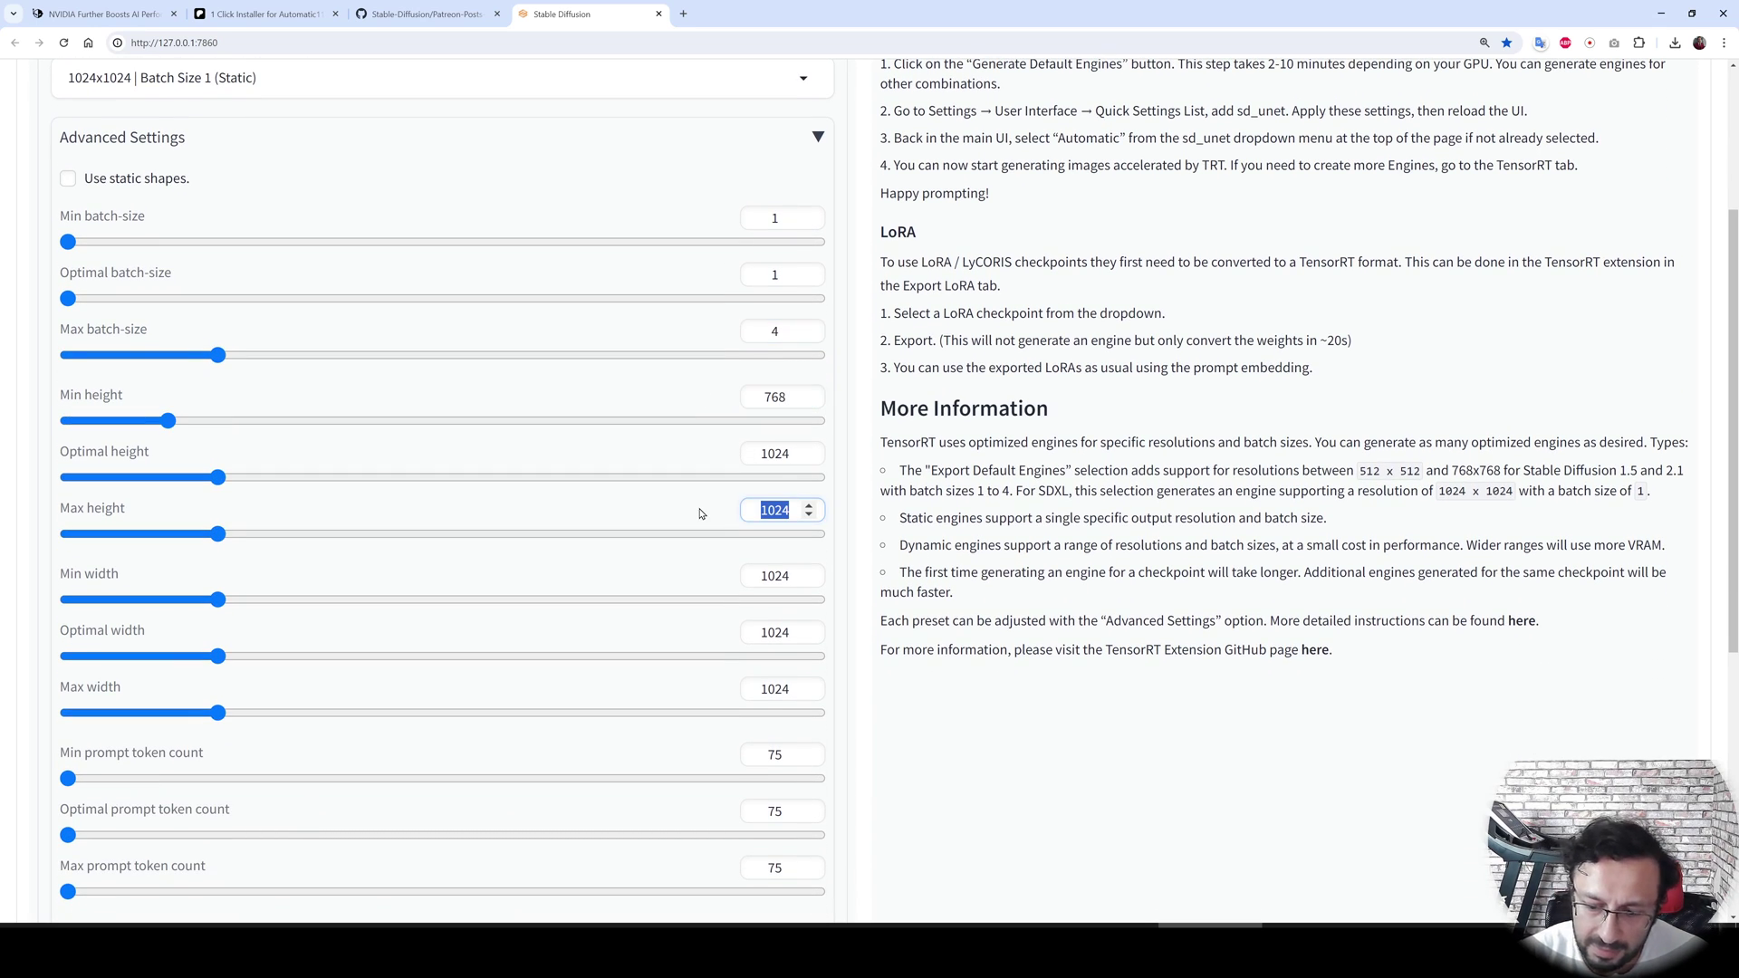
text(1536)
double_click(768, 577)
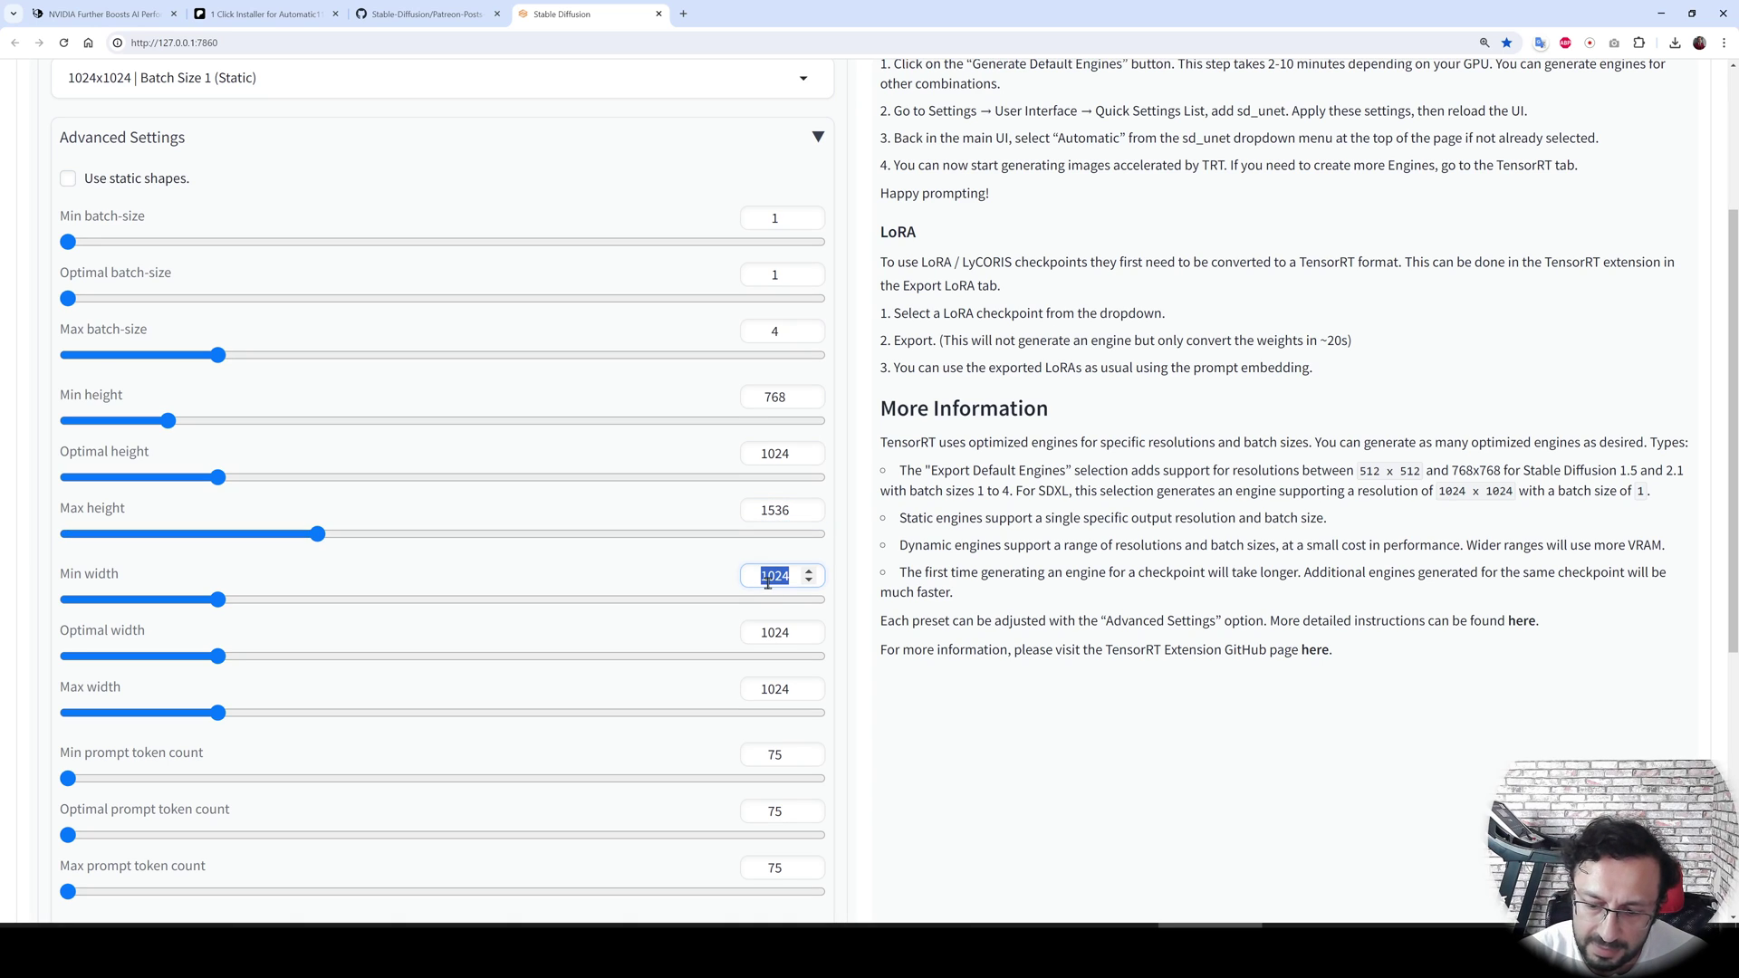
text(768)
double_click(777, 688)
text(1408)
Set optimal prompt tokens to 150 and max to 225, then start the engine export.
scroll(779, 480, down, 3)
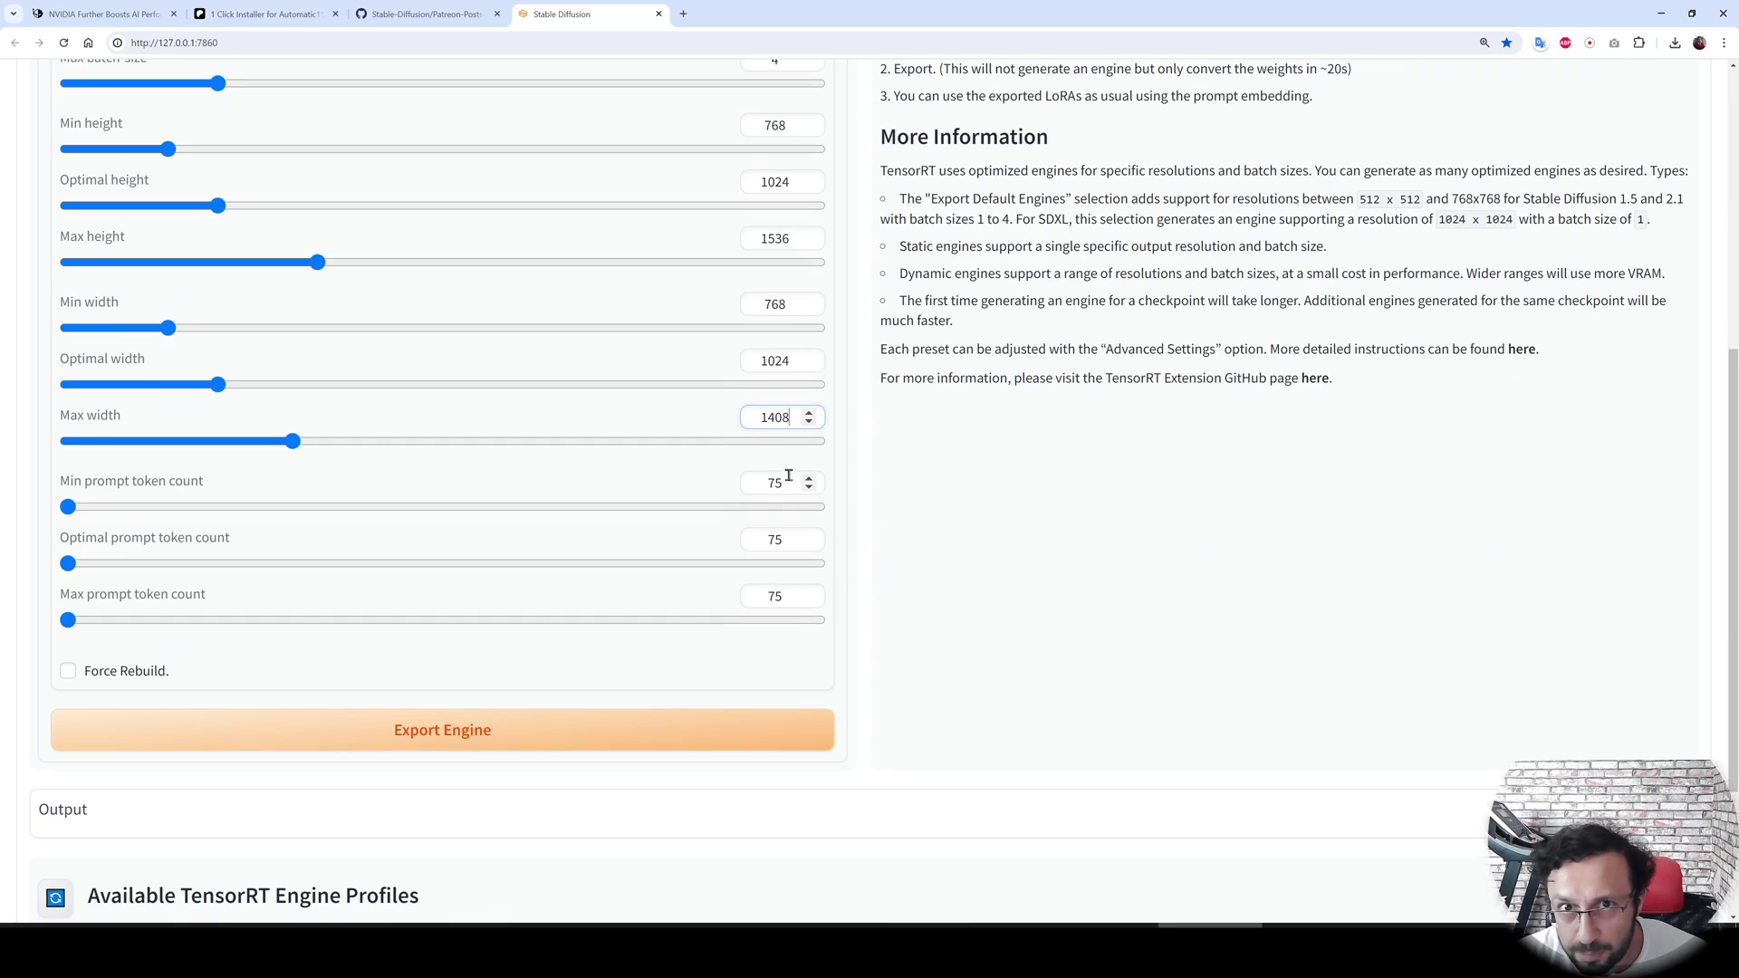
double_click(777, 540)
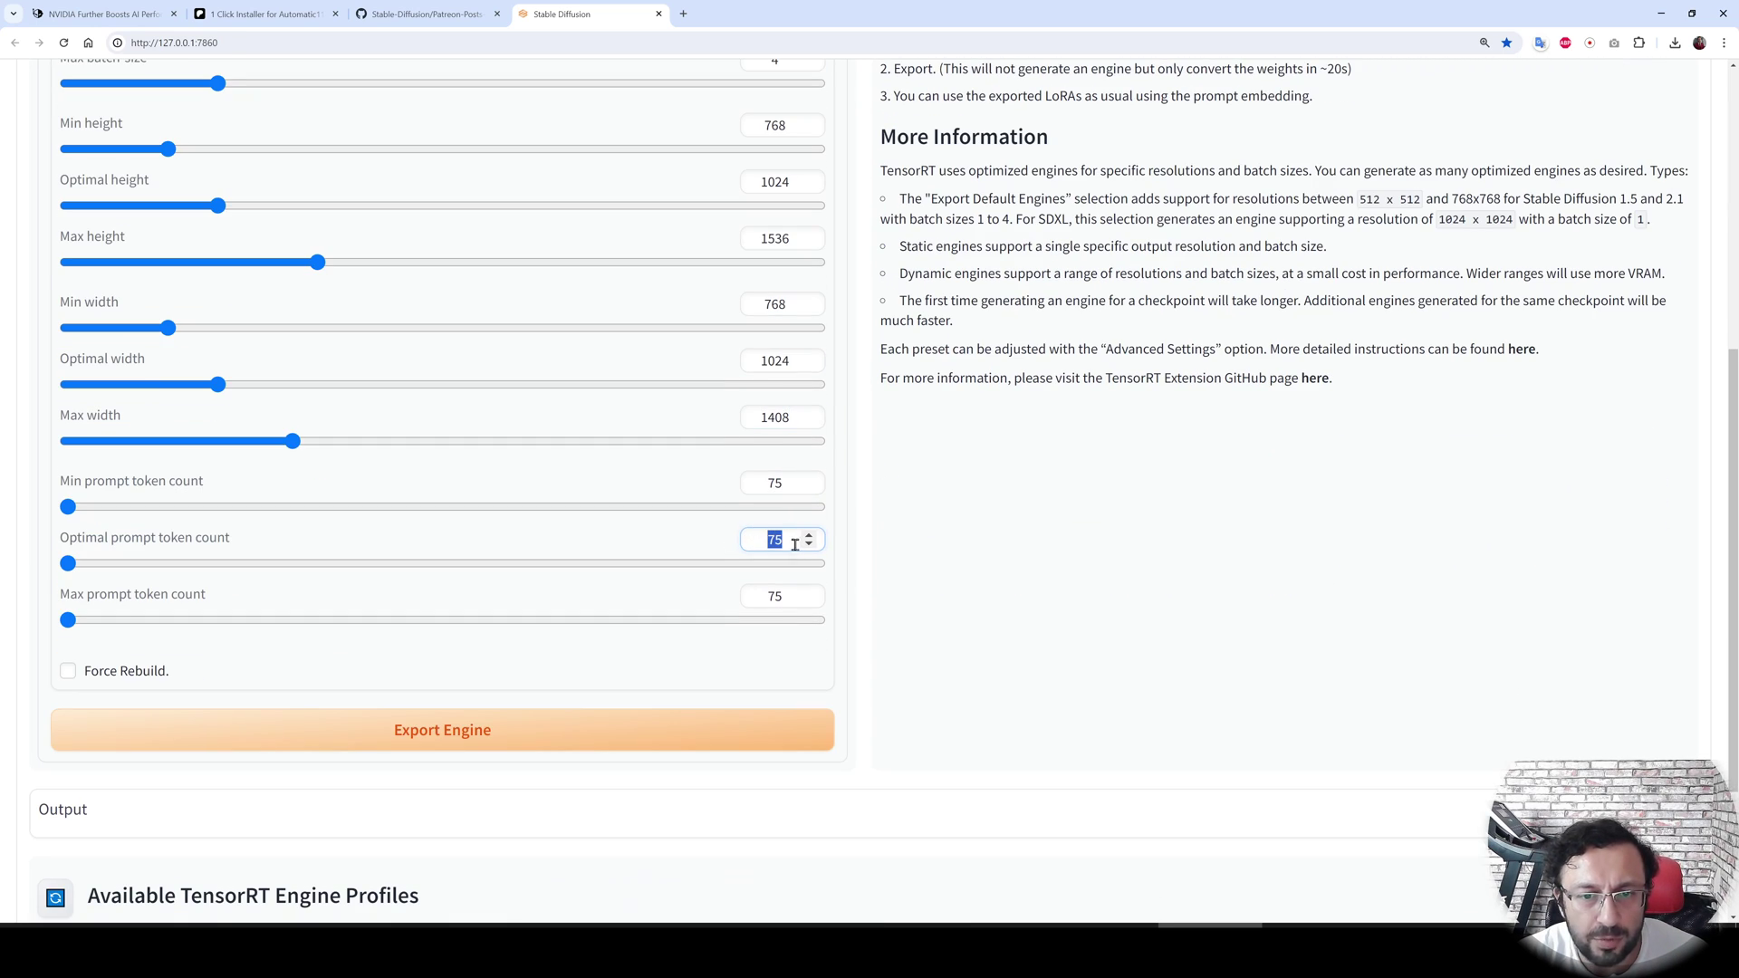
text(150)
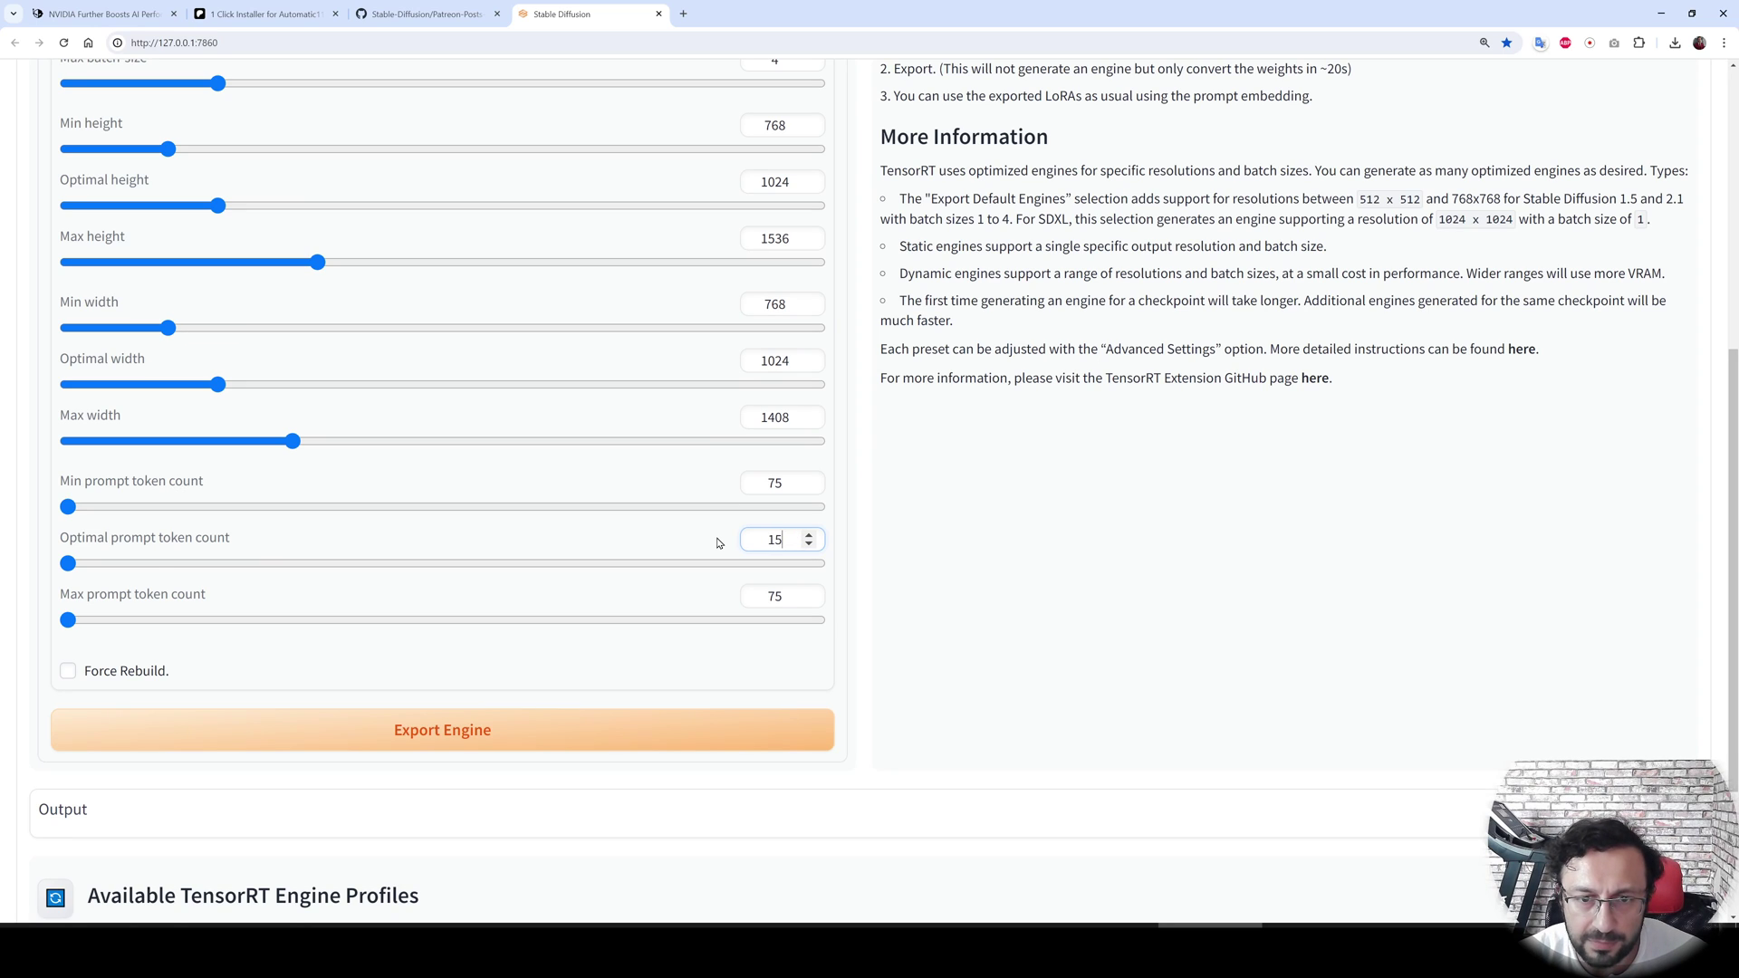
double_click(797, 603)
text(225)
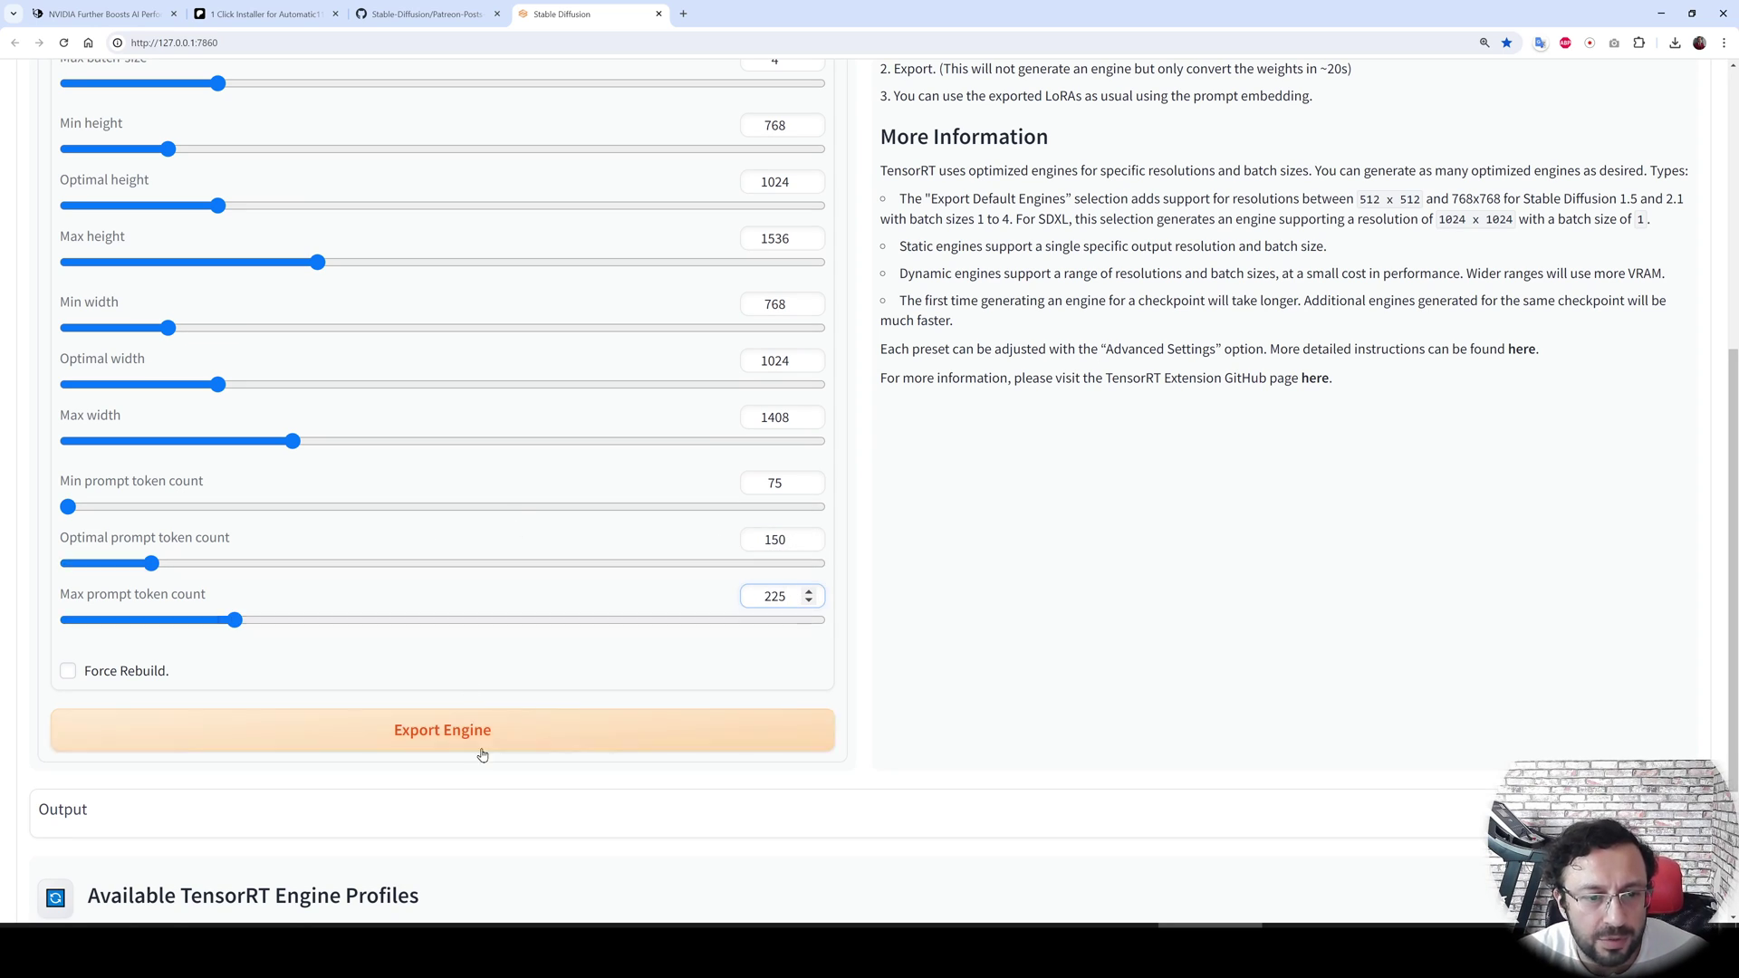
click(458, 734)
Monitor the TensorRT export in the console and the nvitop GPU monitor.
scroll(1192, 722, down, 3)
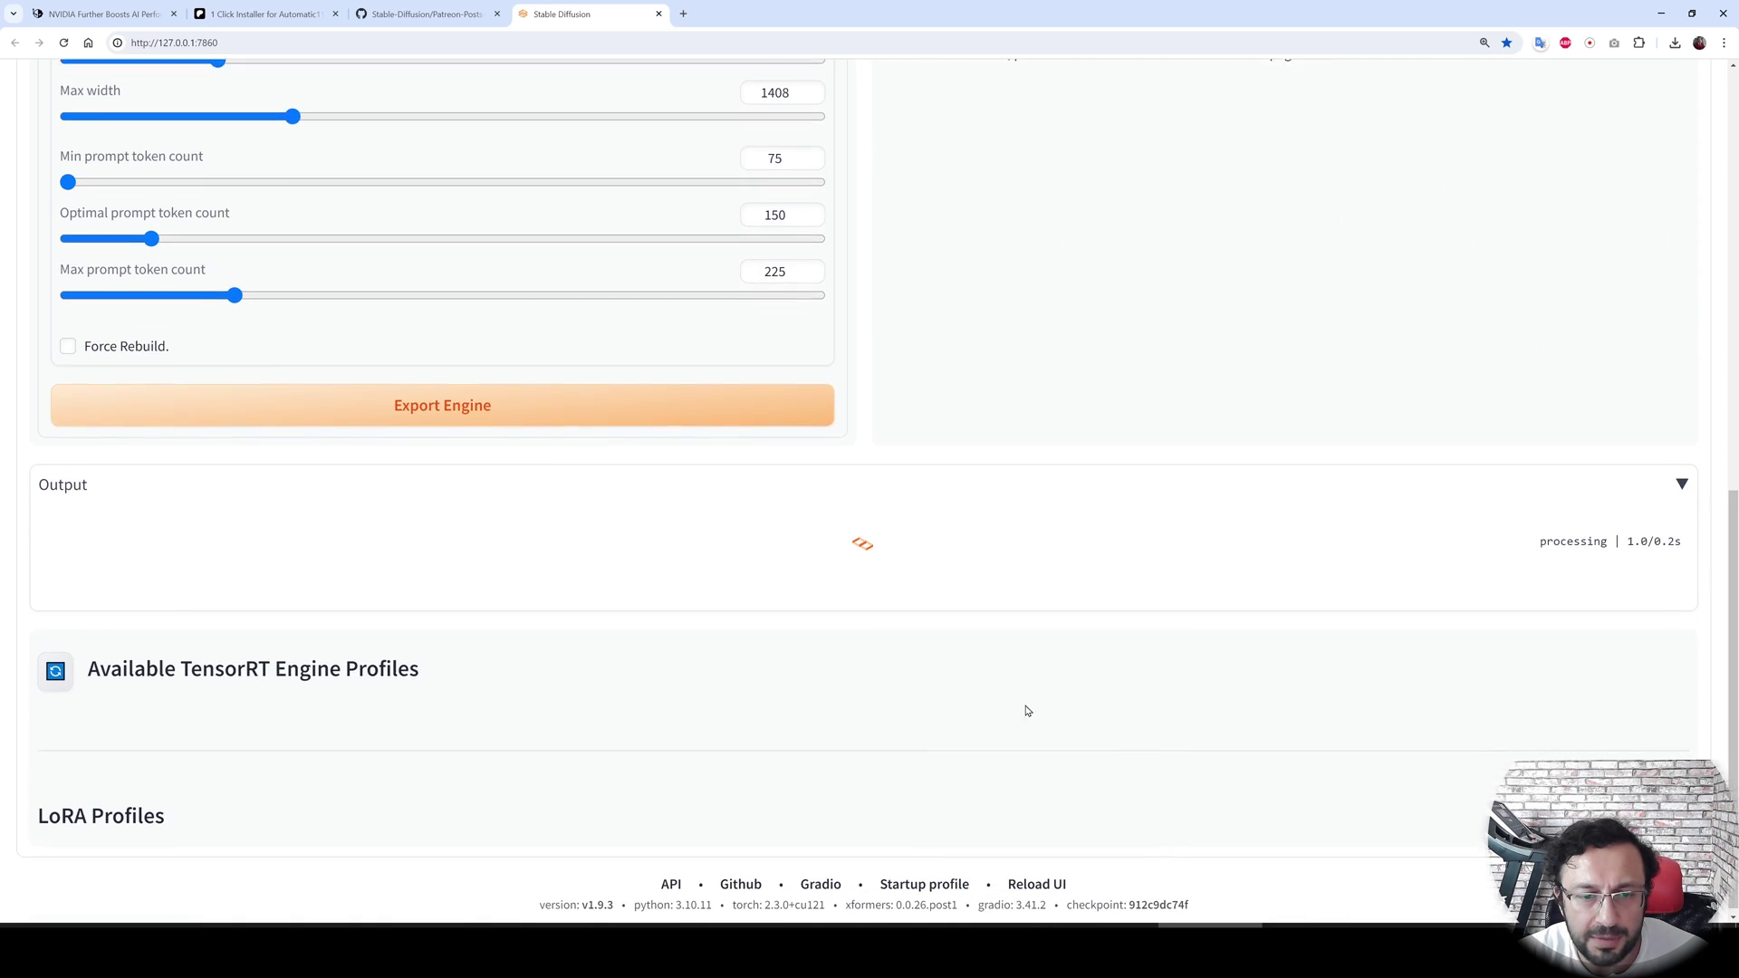
key(alt+Tab)
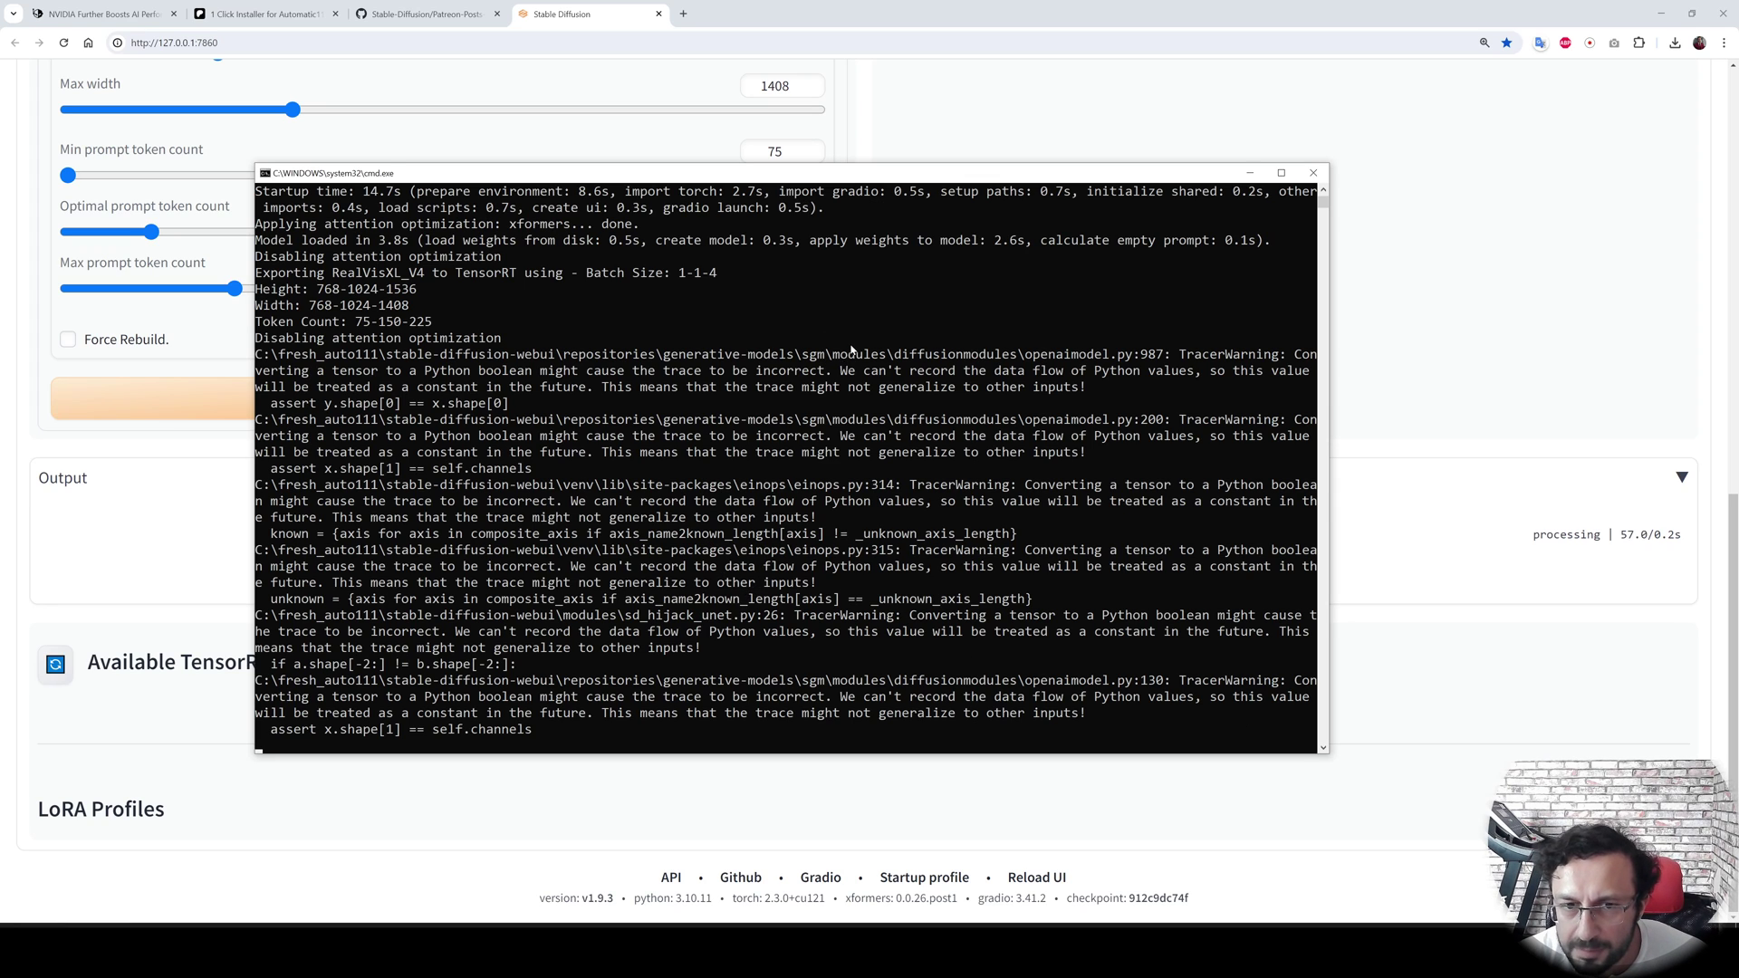
key(alt+Tab)
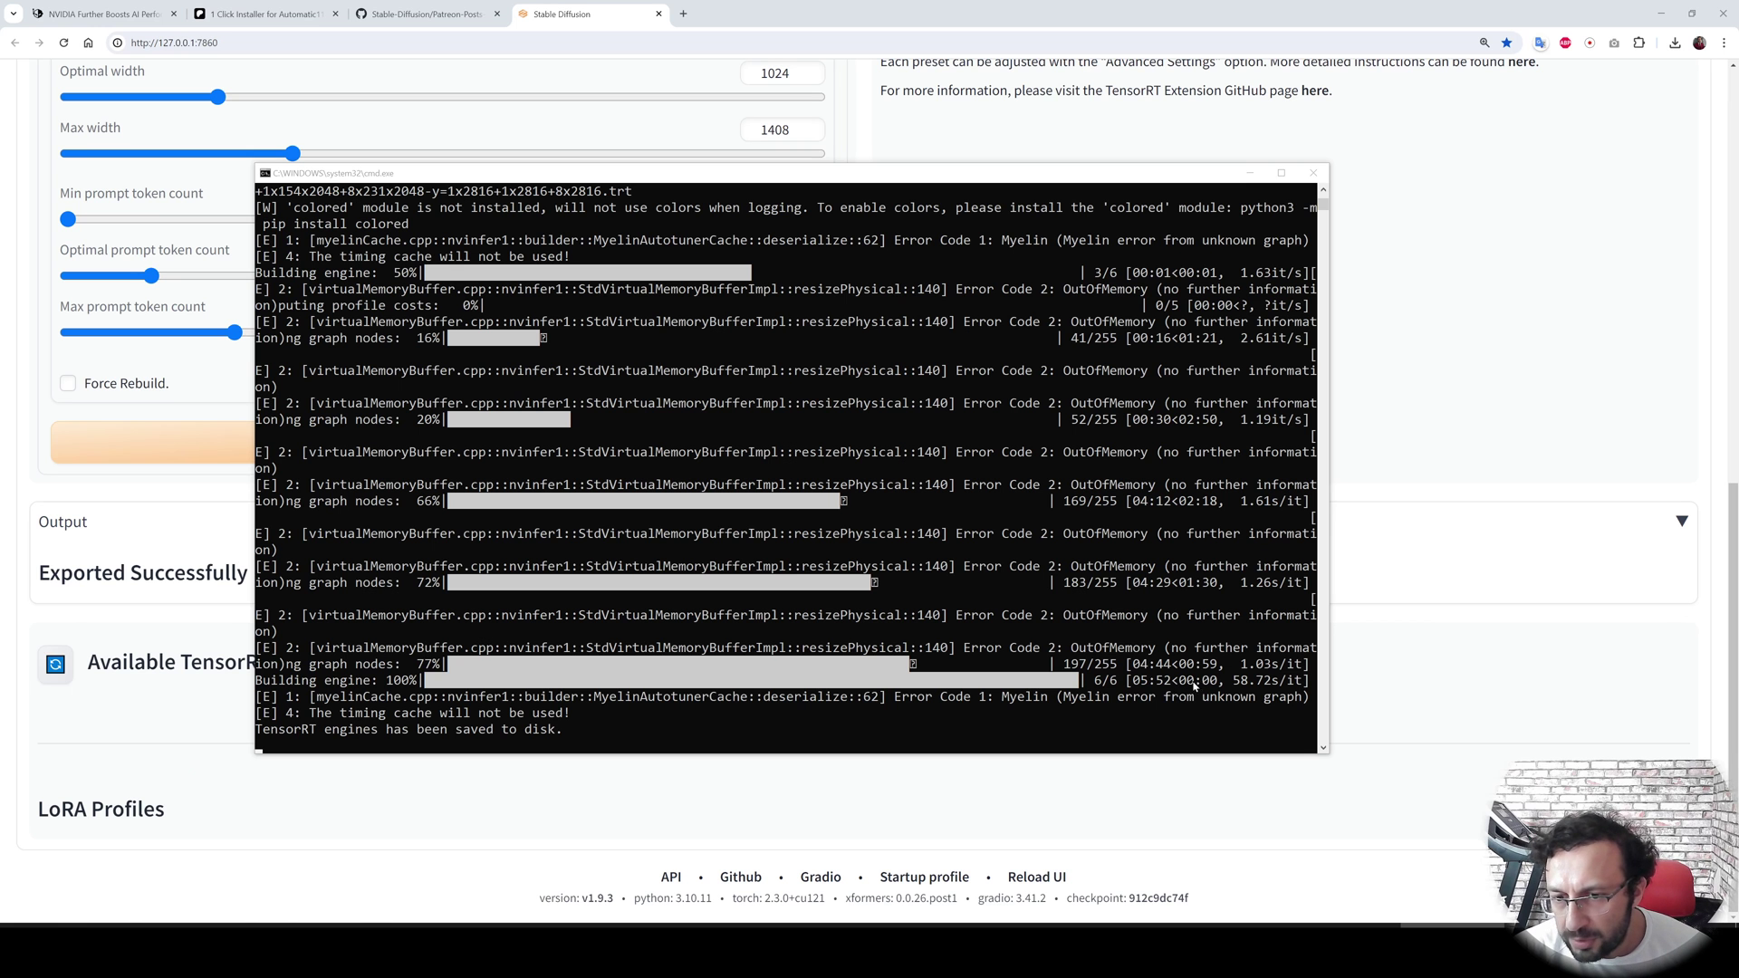
Confirm the Output section reports Exported Successfully.
click(1430, 528)
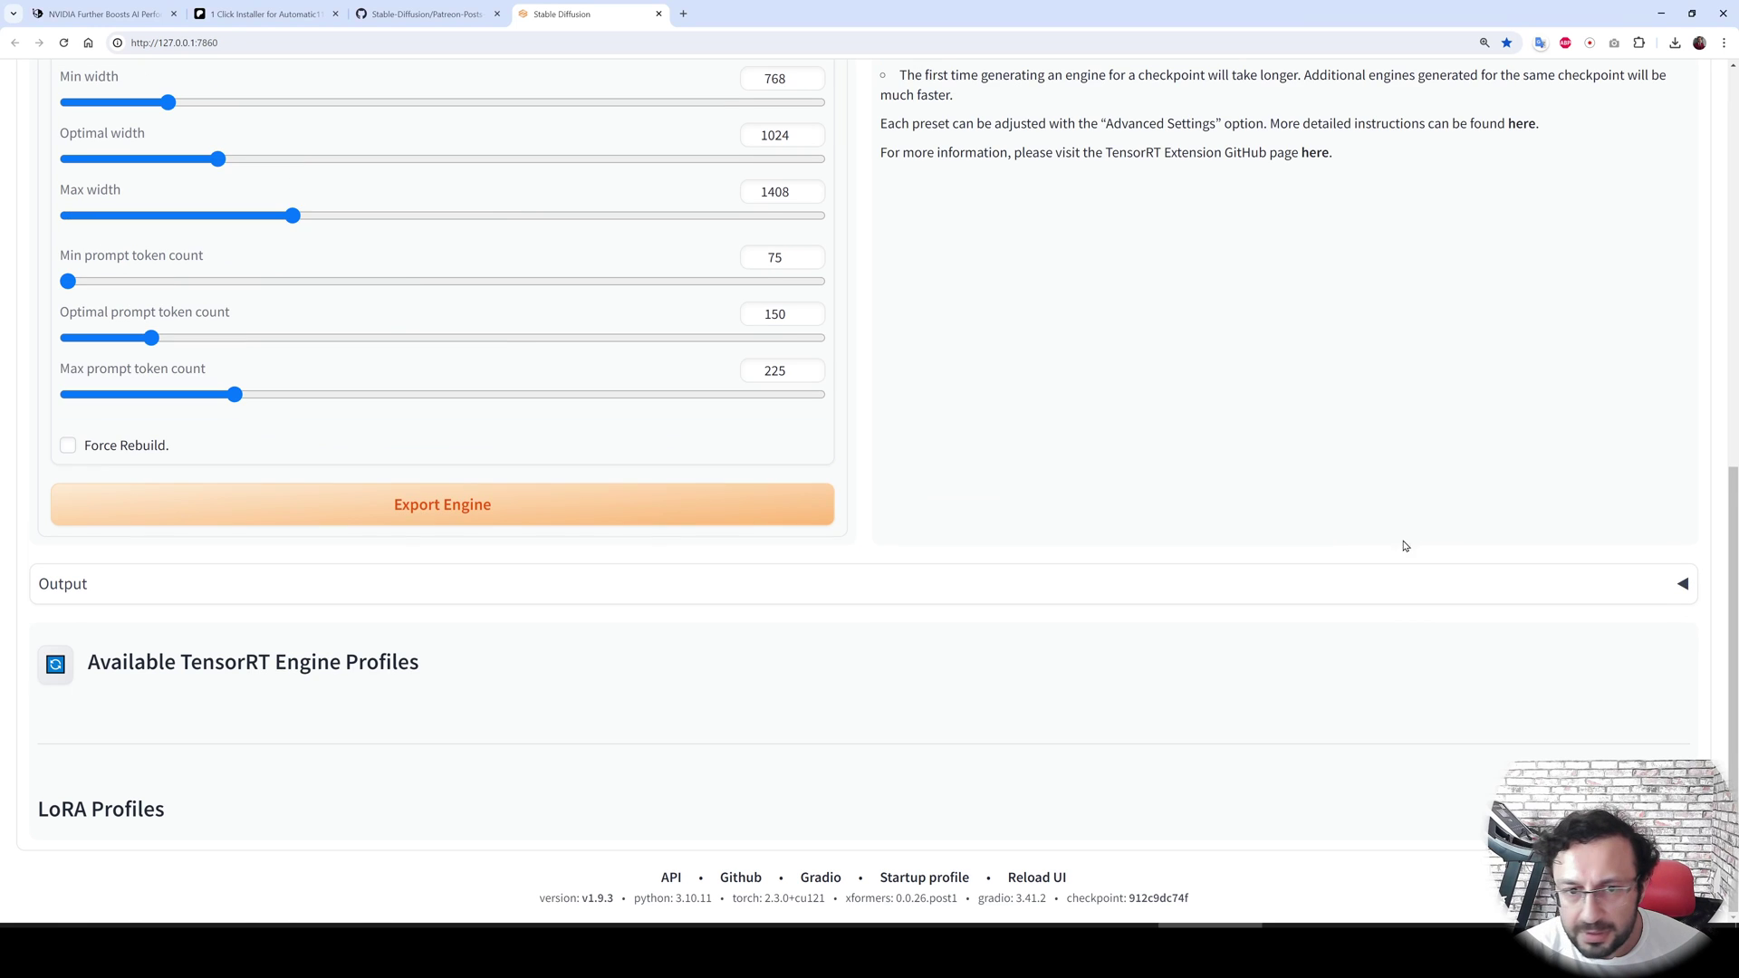
click(1362, 587)
drag(252, 573, 25, 573)
scroll(541, 739, up, 3)
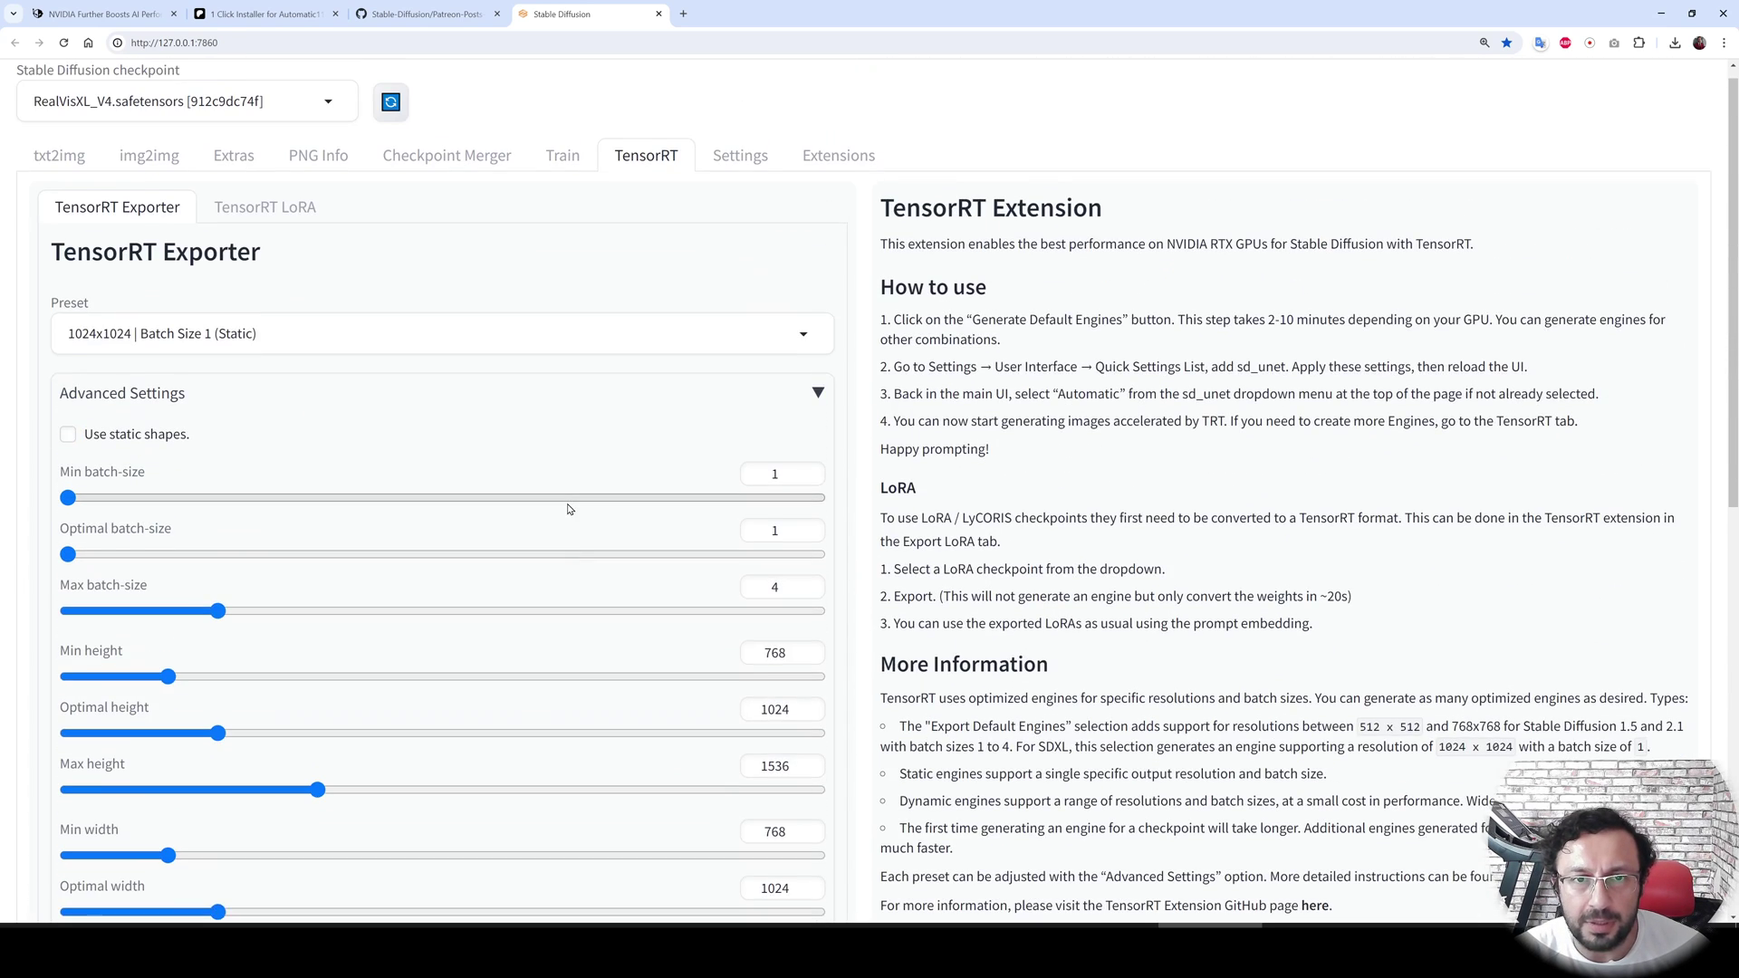
scroll(570, 509, up, 1)
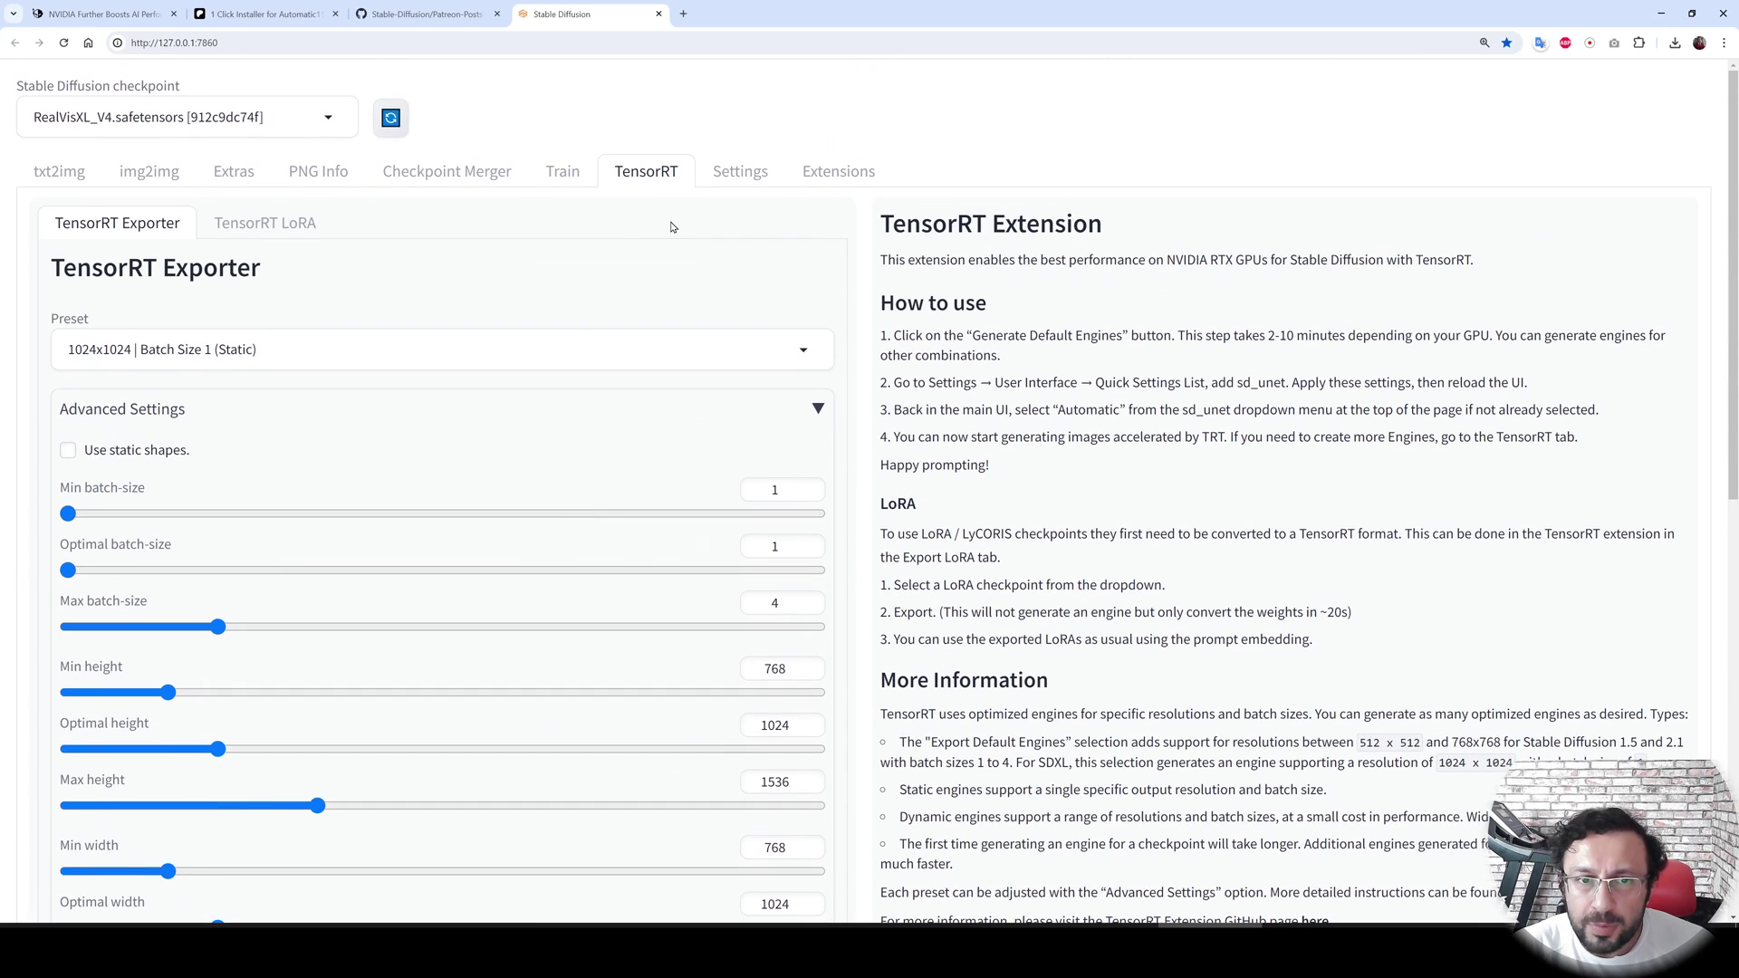
Add sd_unet to the Quicksettings list in Settings, apply, and reload the UI.
click(748, 180)
scroll(117, 776, down, 3)
scroll(91, 544, up, 3)
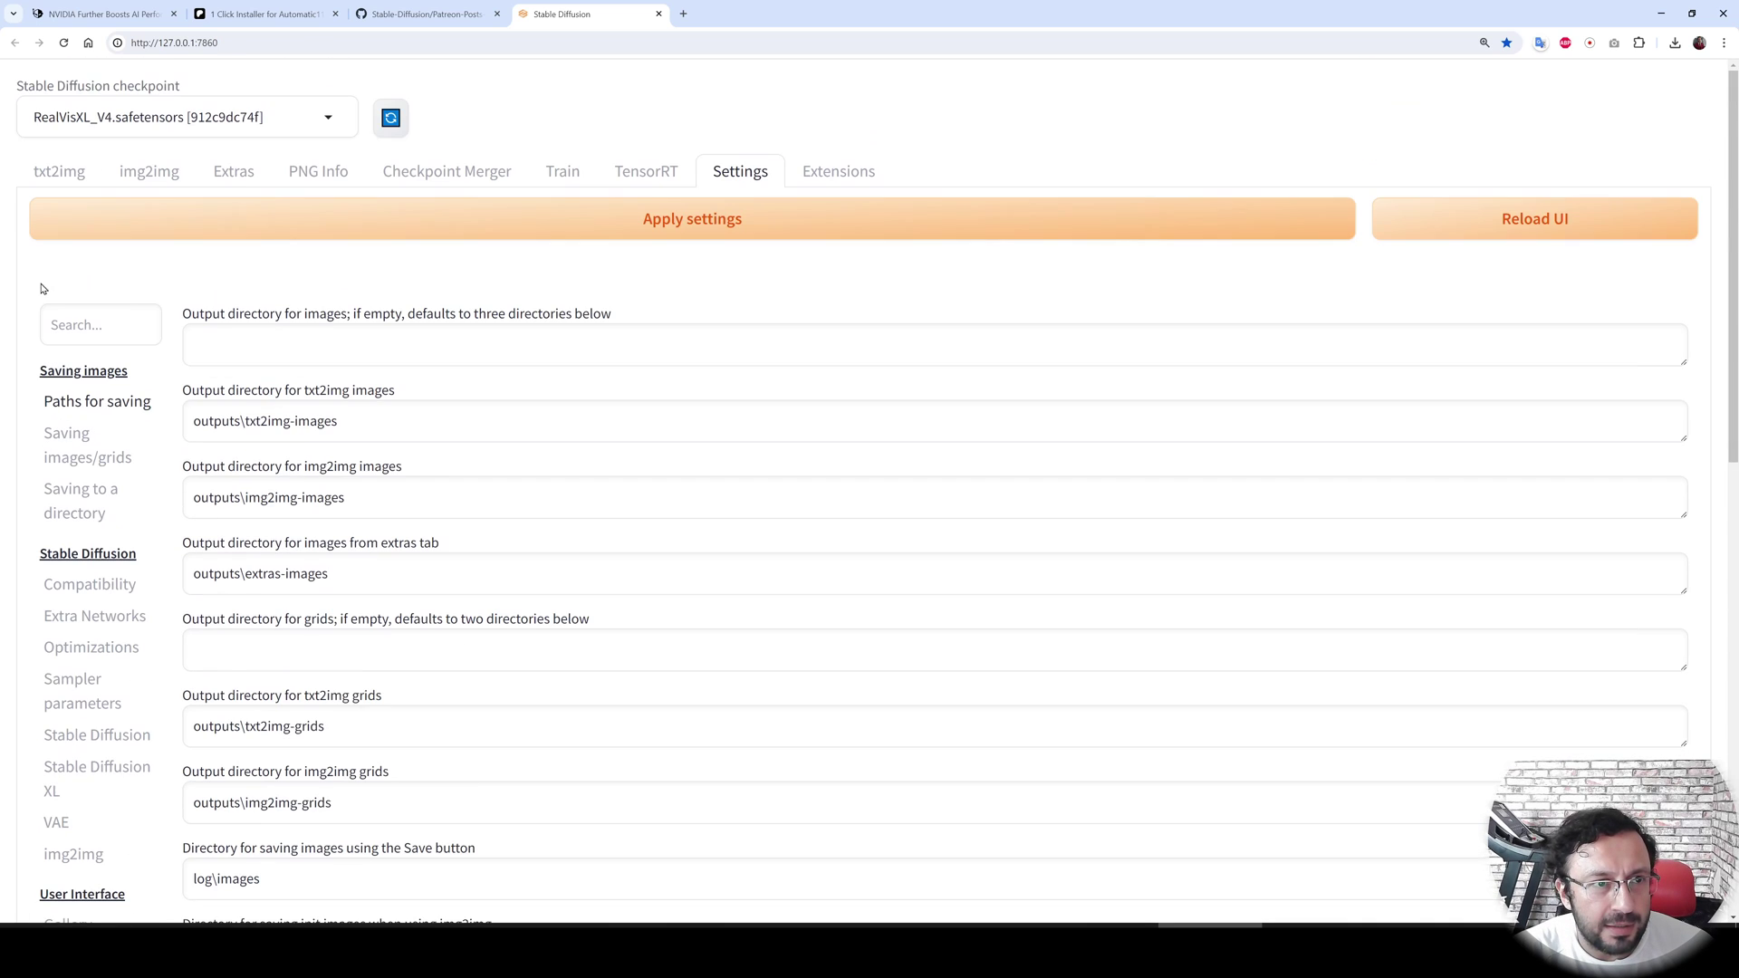
click(75, 333)
text(quick)
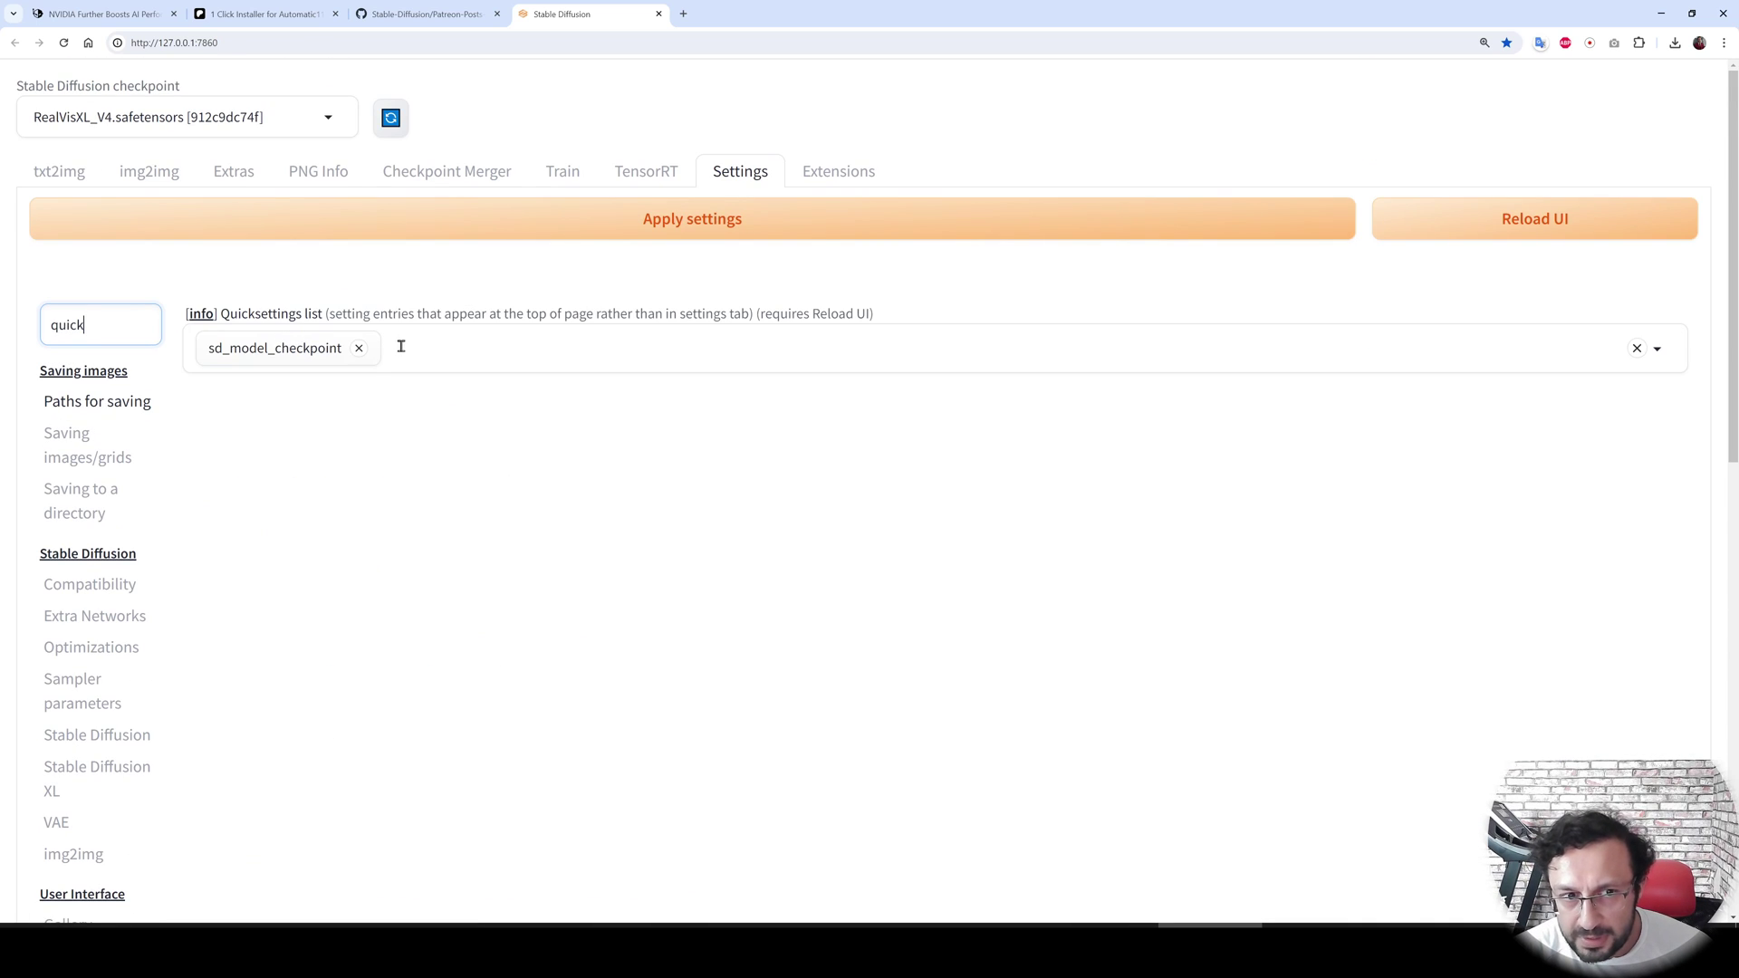
click(403, 348)
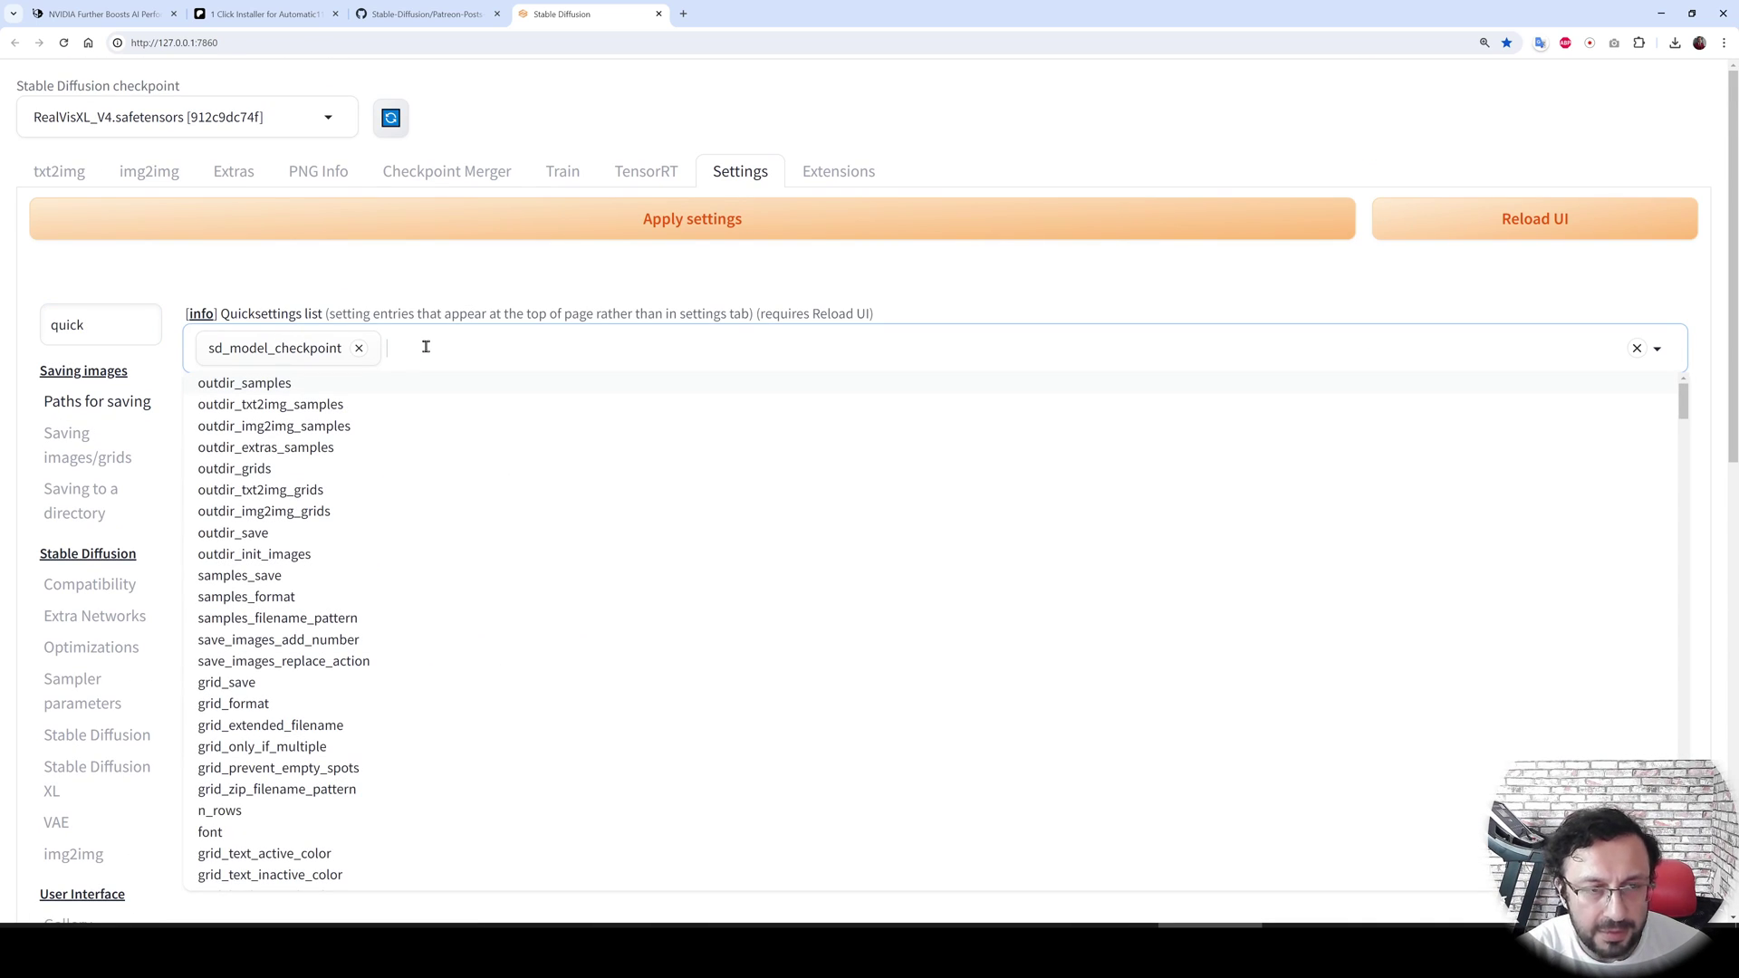
text(unet)
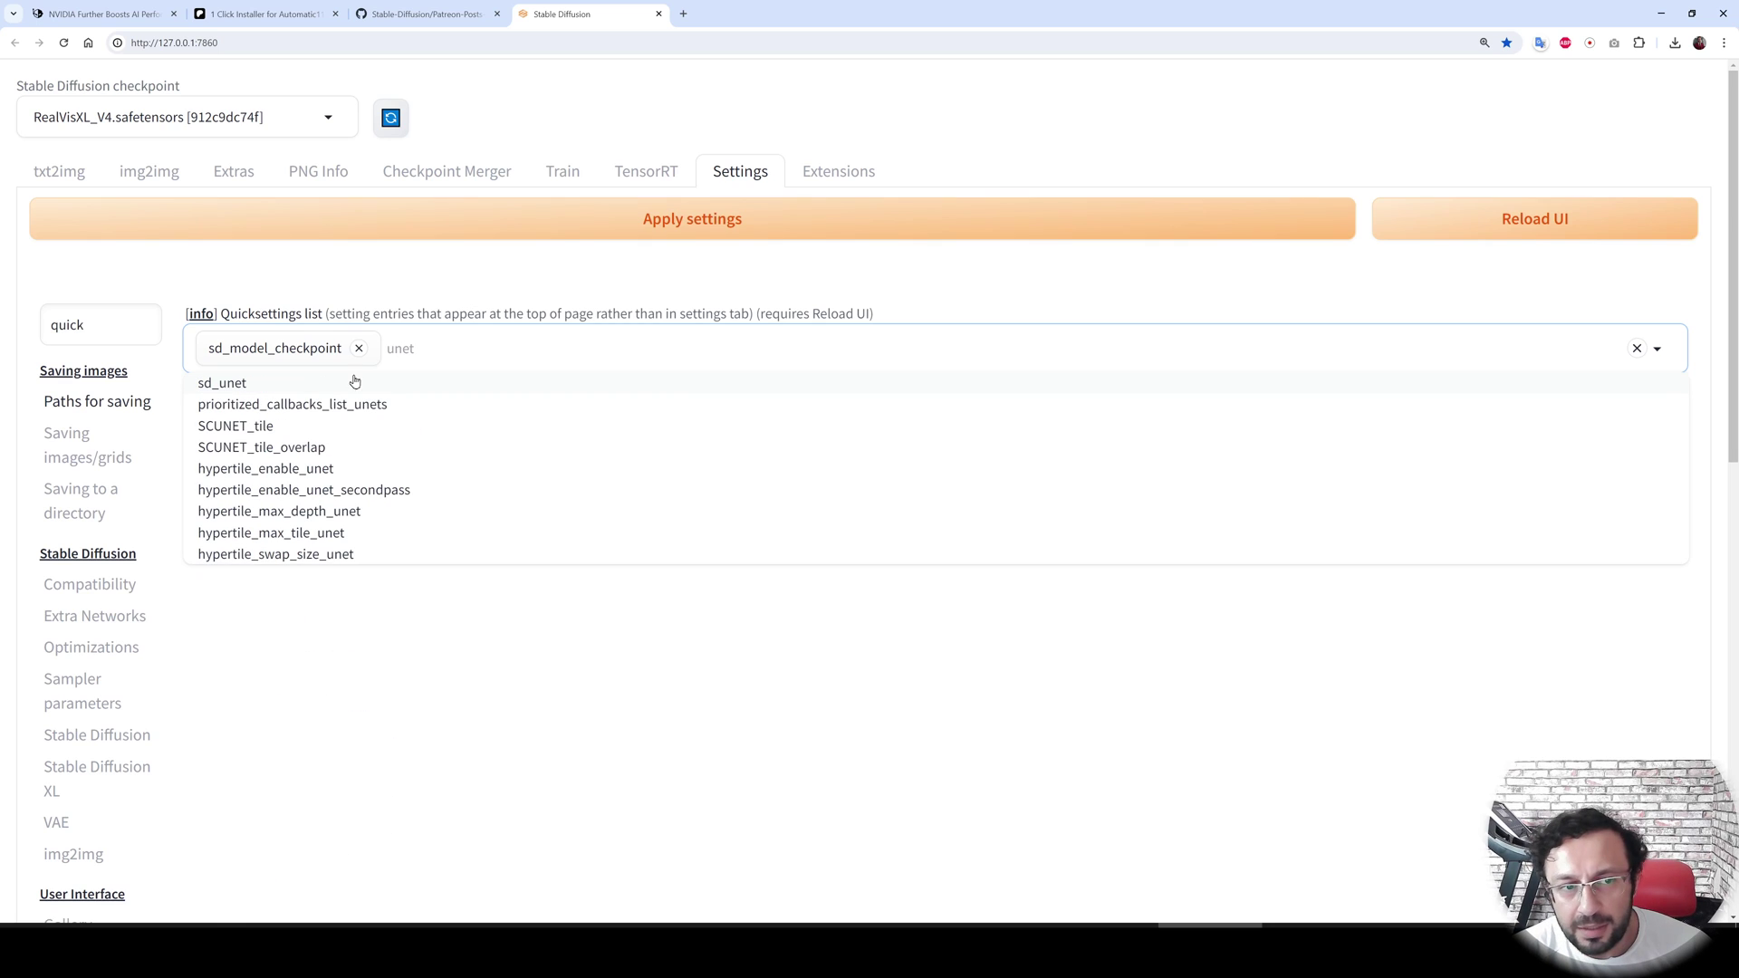
click(238, 384)
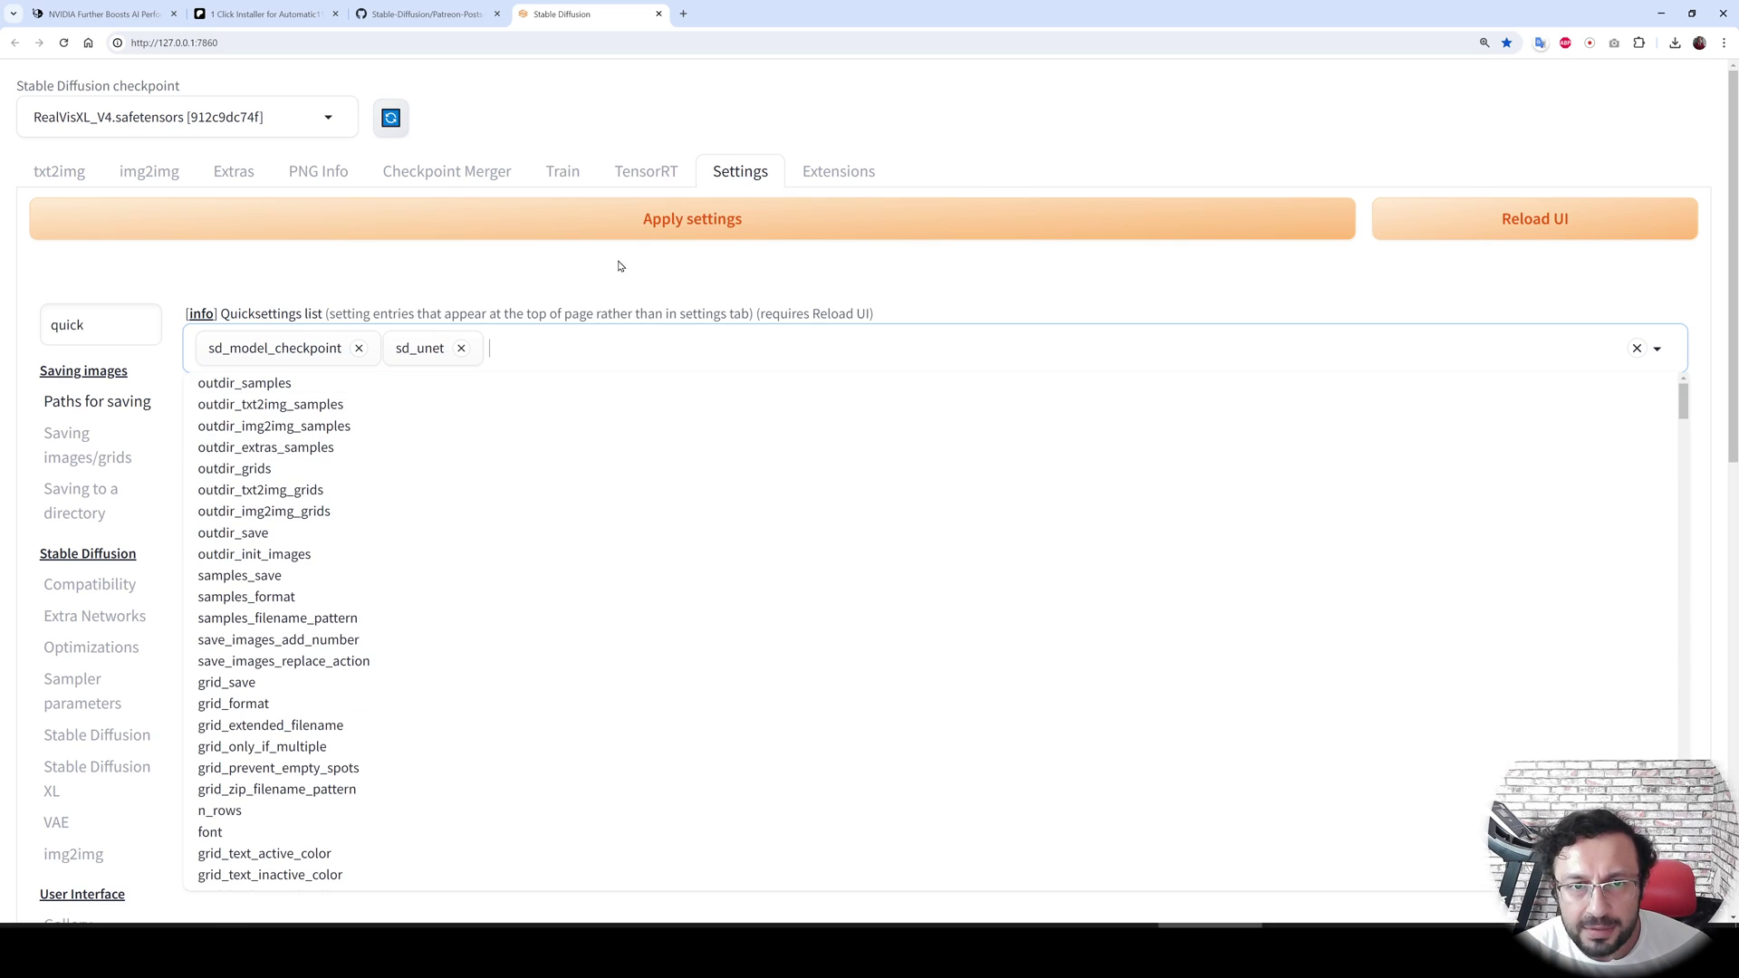
click(671, 203)
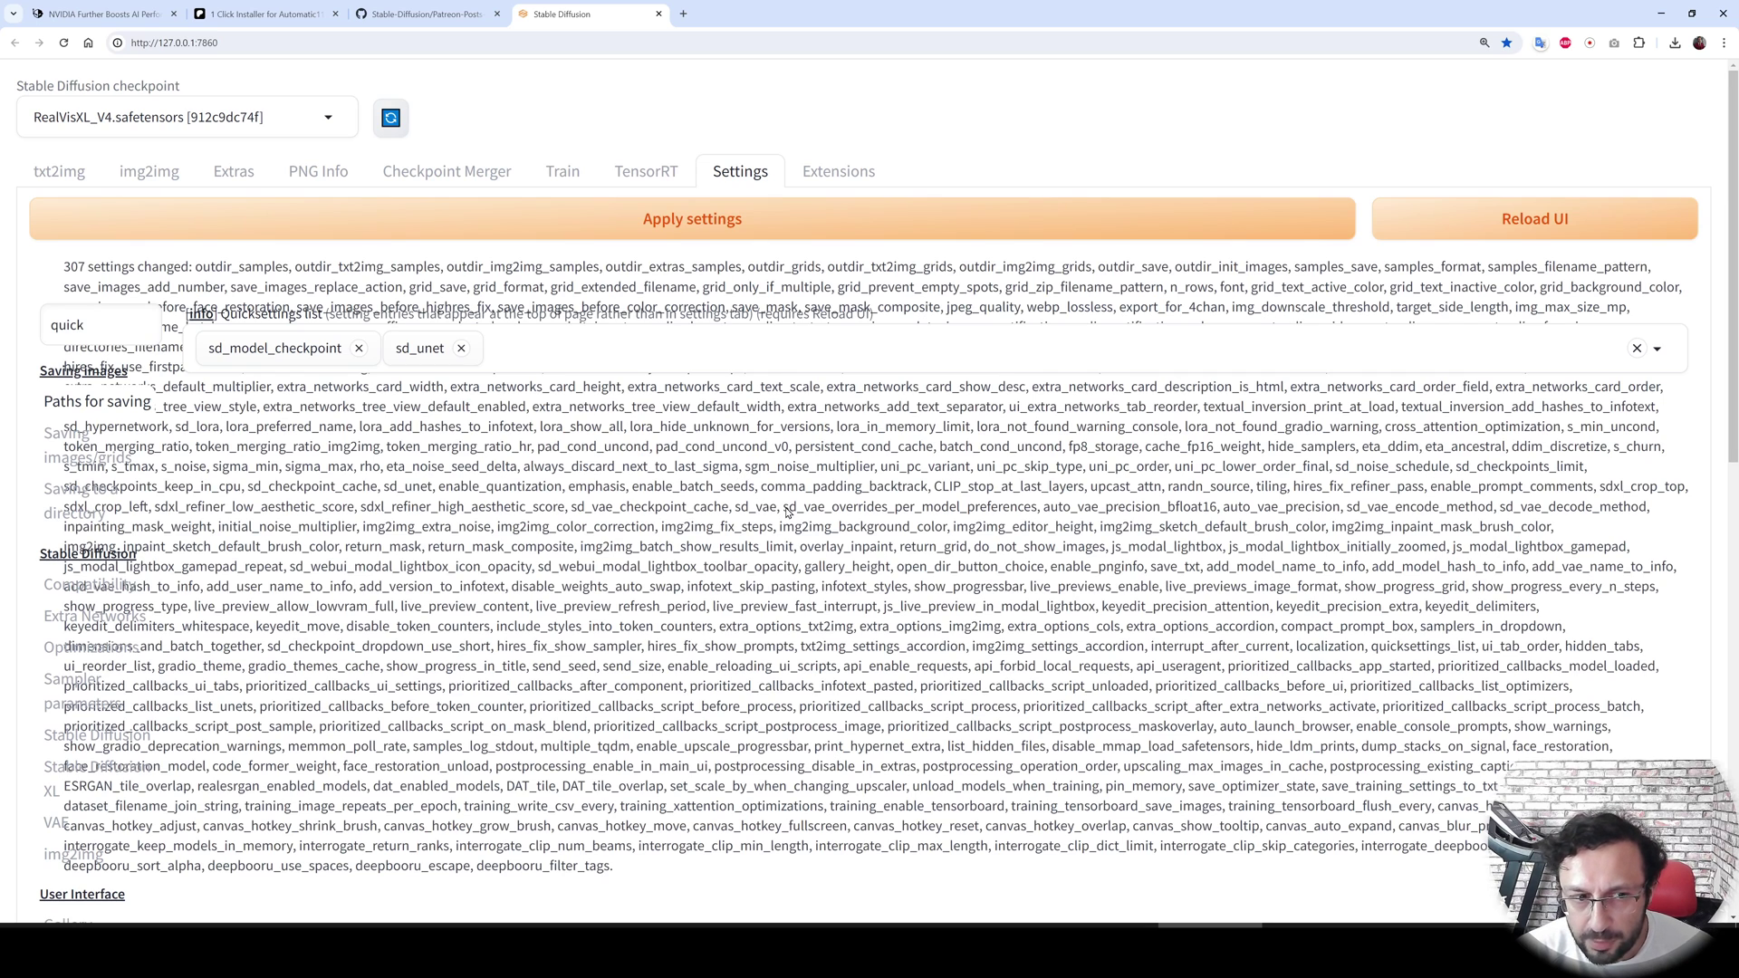
click(1532, 229)
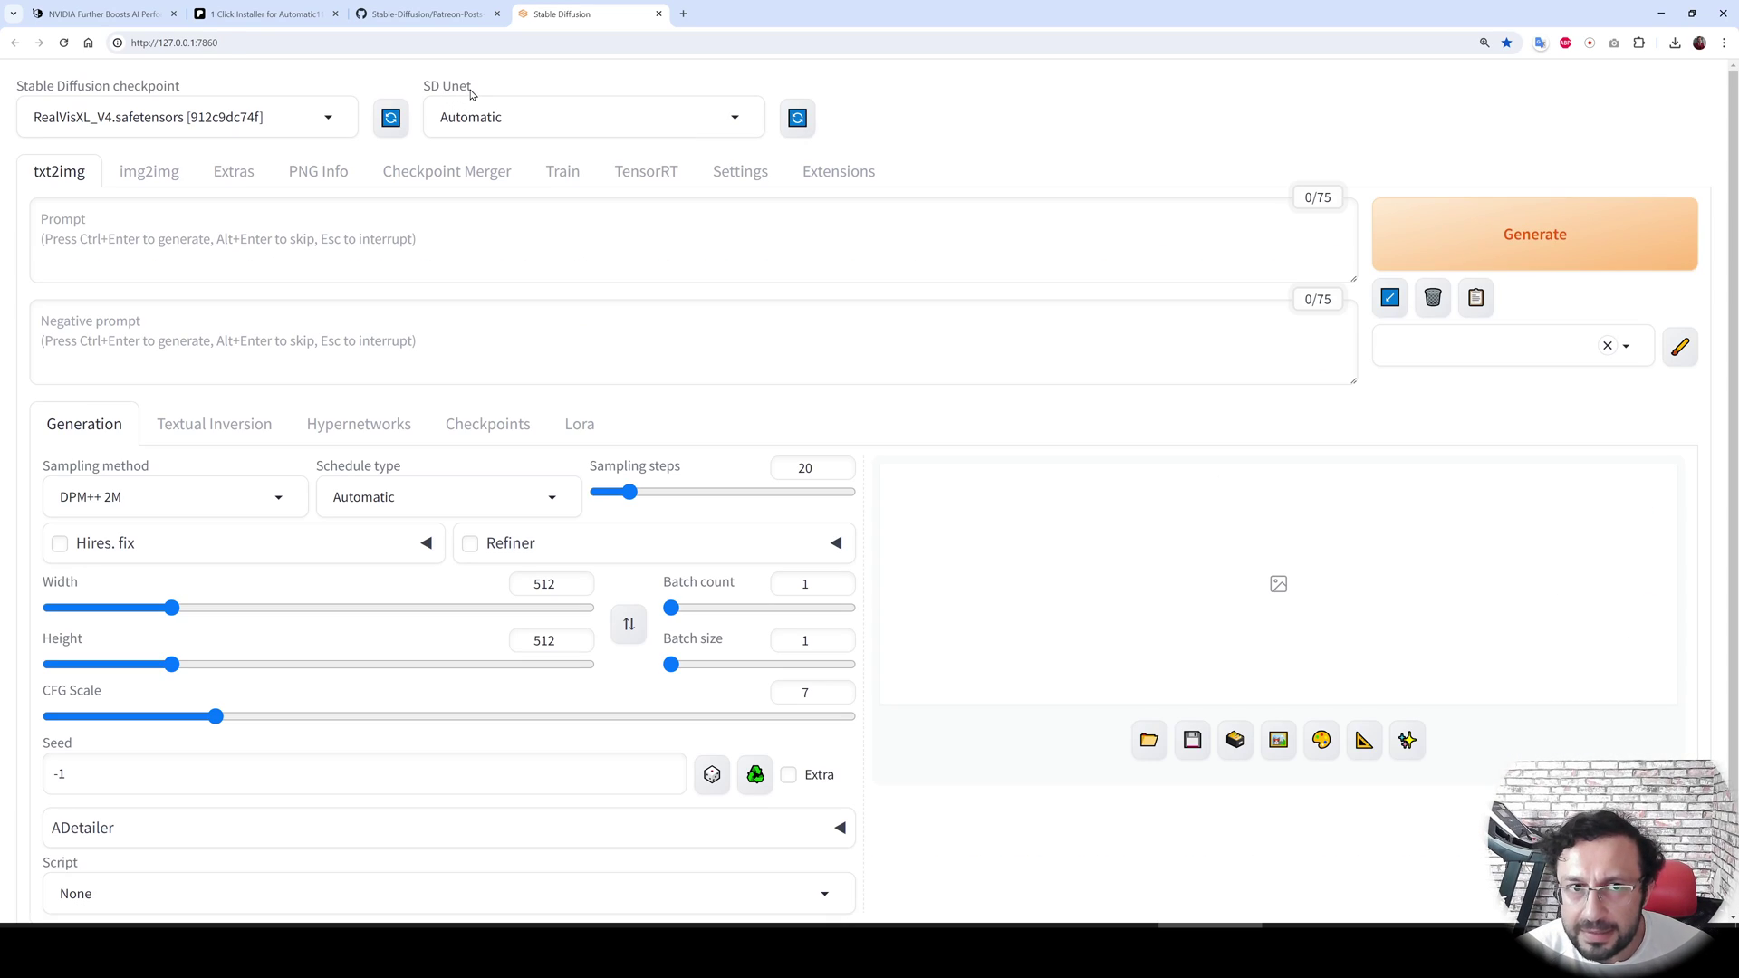
Select the [TRT] RealVisXL_V4 Unet and load the last prompt with UniPC, 40 steps, 1024x1024.
click(545, 116)
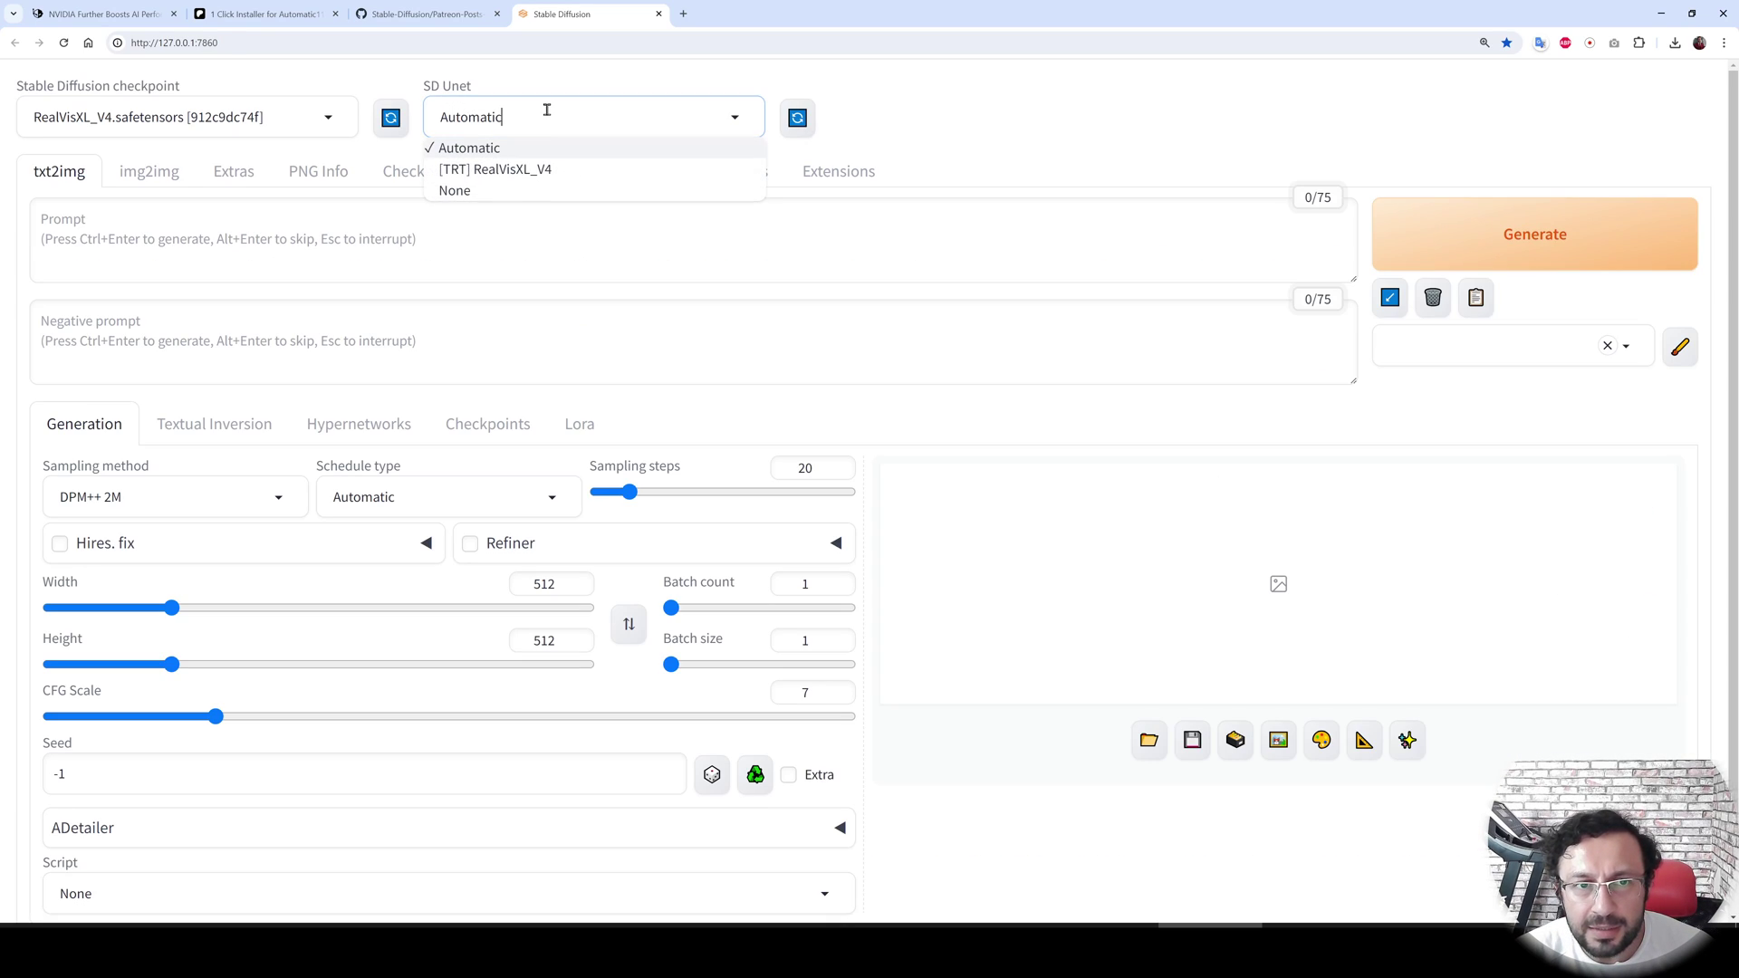
click(518, 172)
click(401, 250)
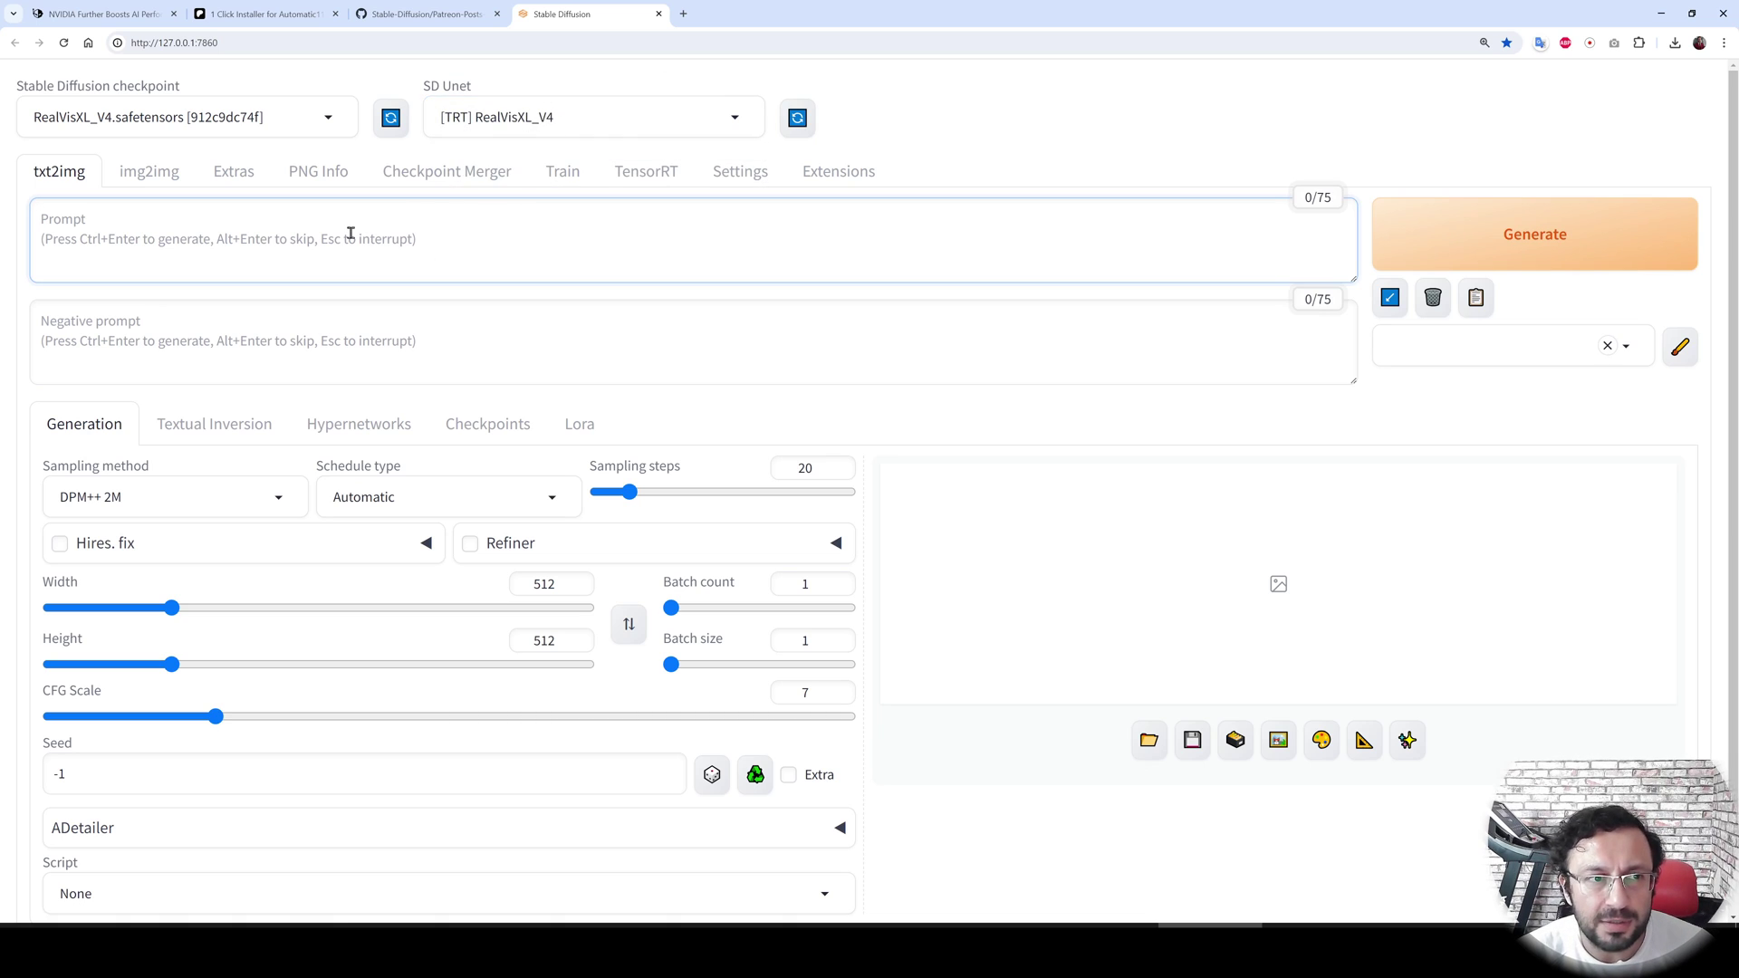
click(1390, 297)
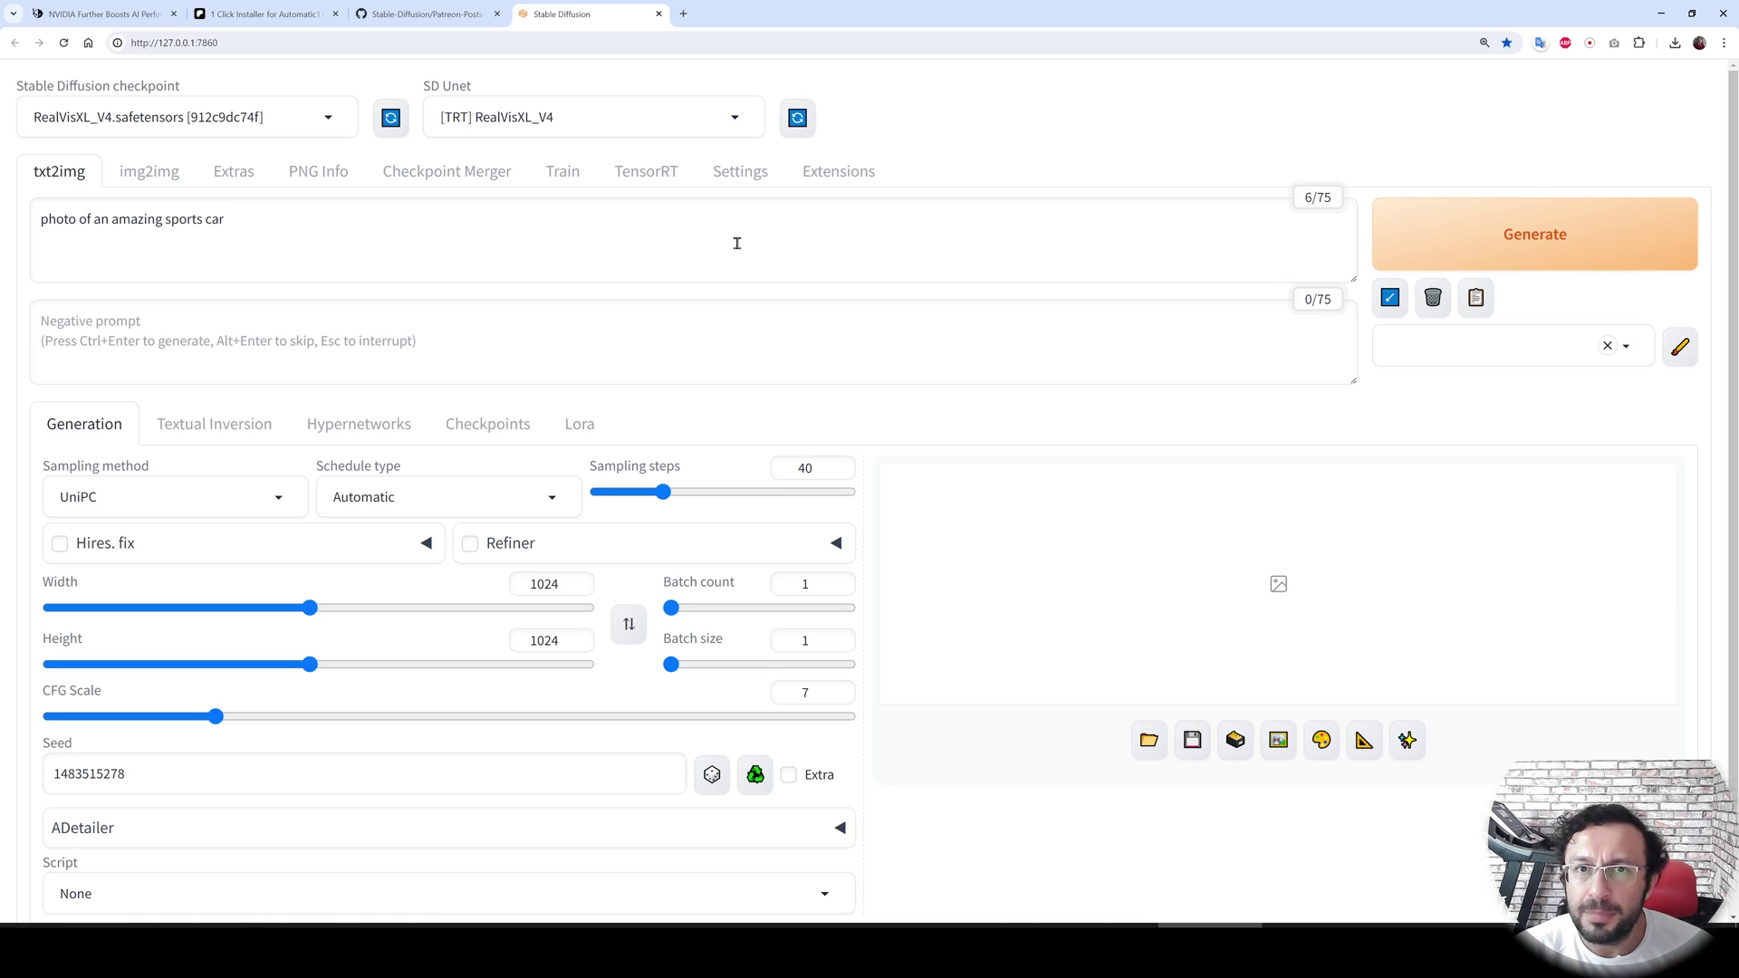
scroll(763, 631, down, 1)
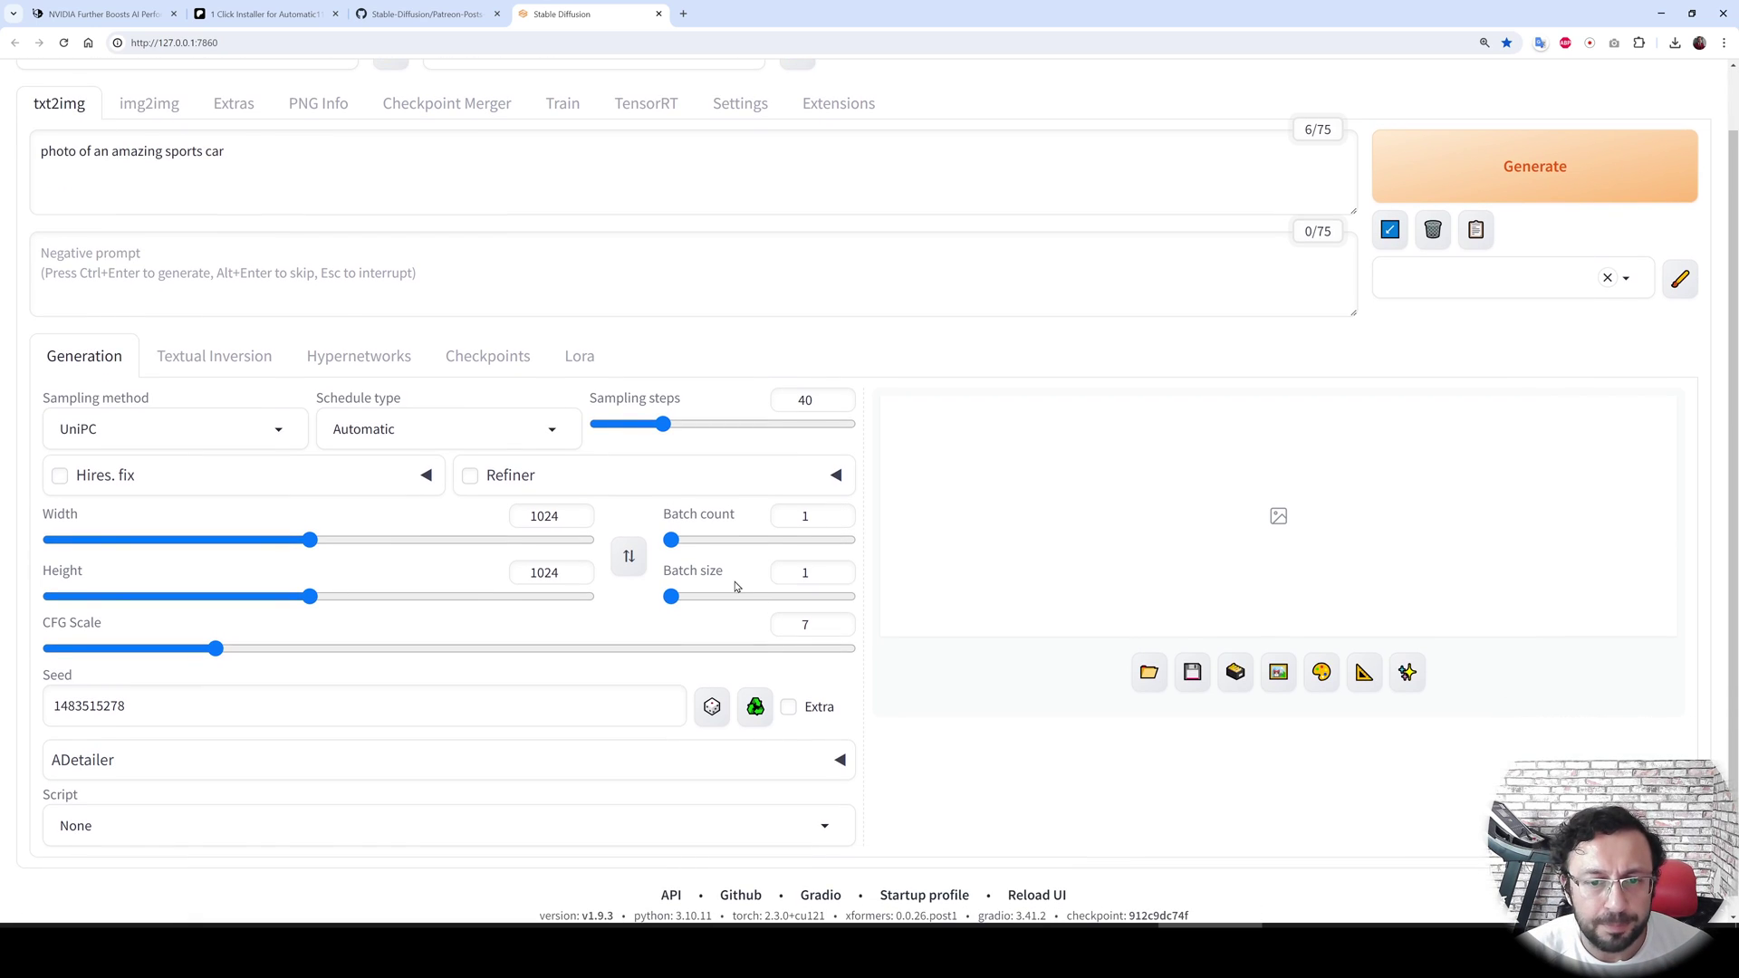
Generate one sports-car image with the TensorRT Unet and check its speed in the console.
scroll(1353, 759, up, 1)
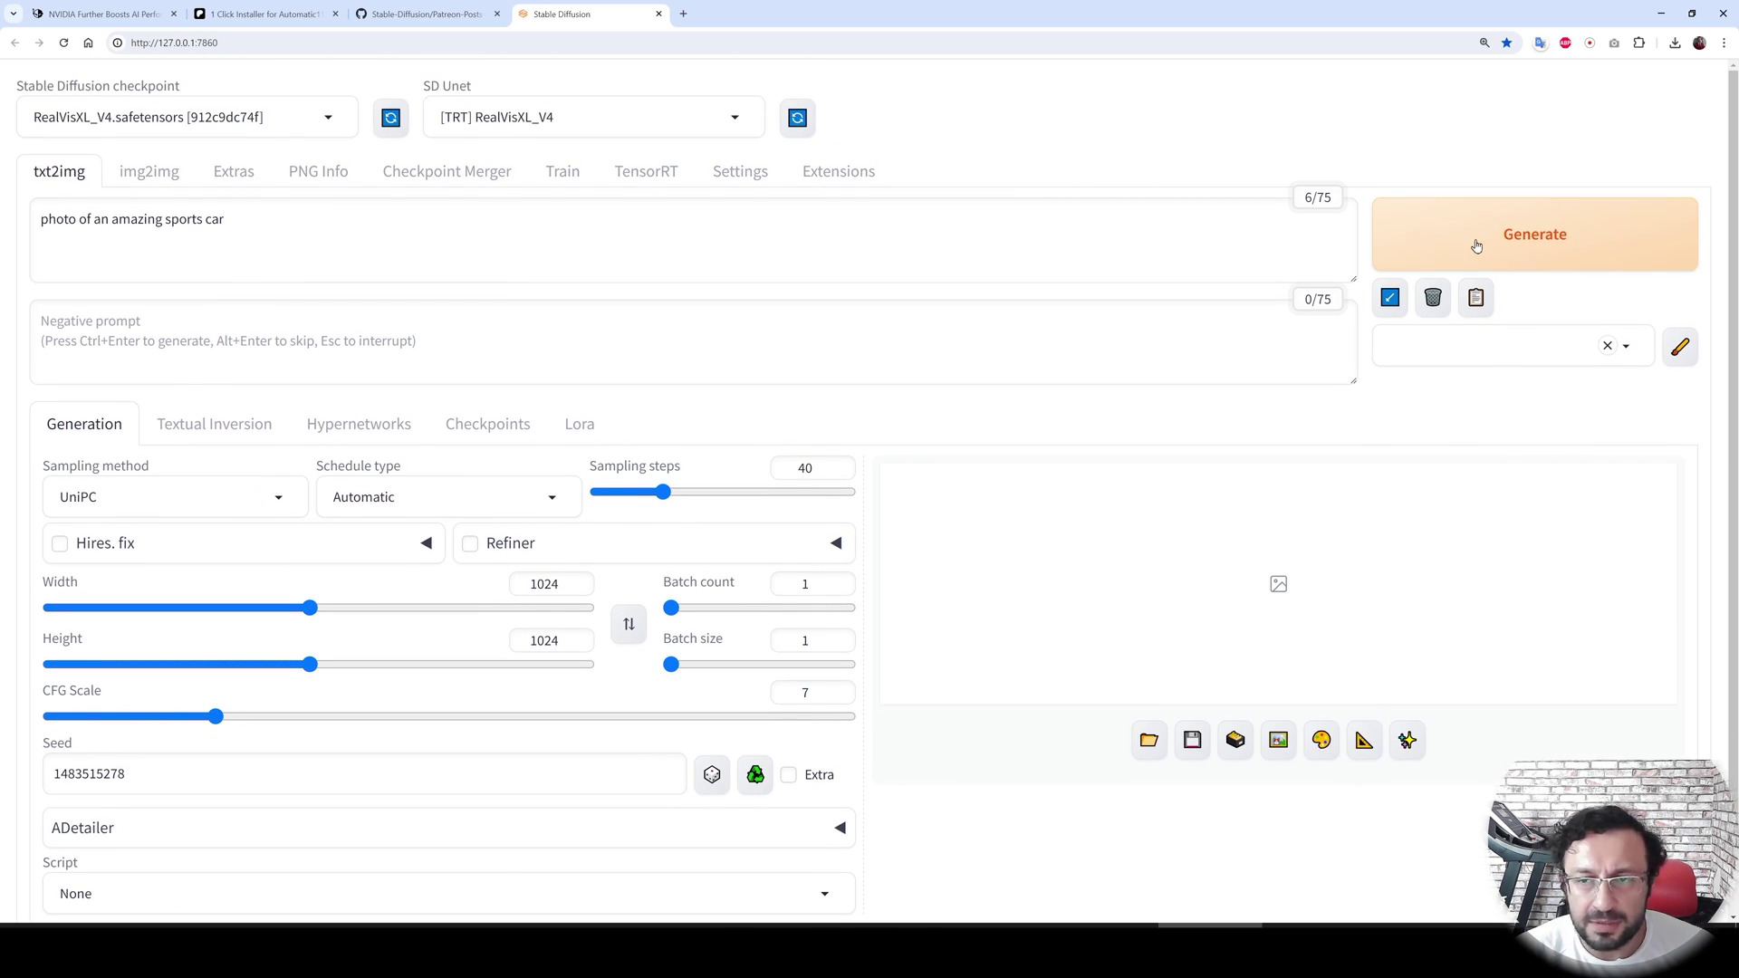
key(ctrl+Return)
key(alt+Tab)
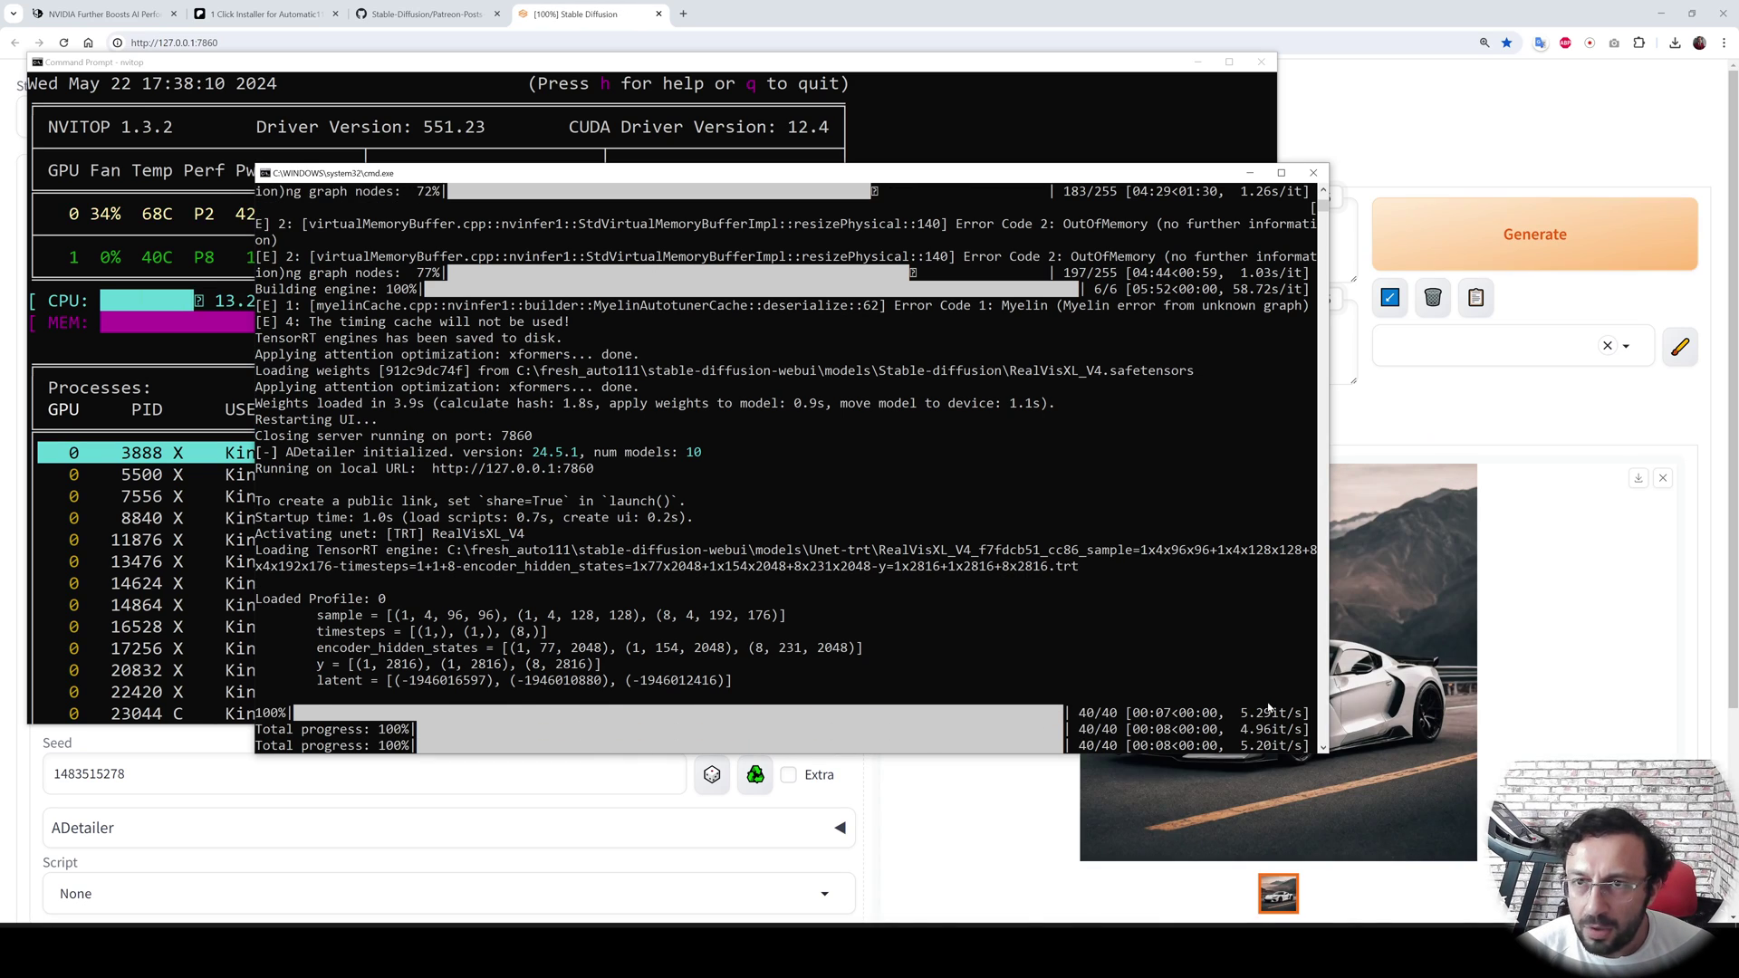
key(alt+Tab)
Raise Batch count to 4 and move the console window aside.
click(839, 580)
click(838, 580)
click(839, 580)
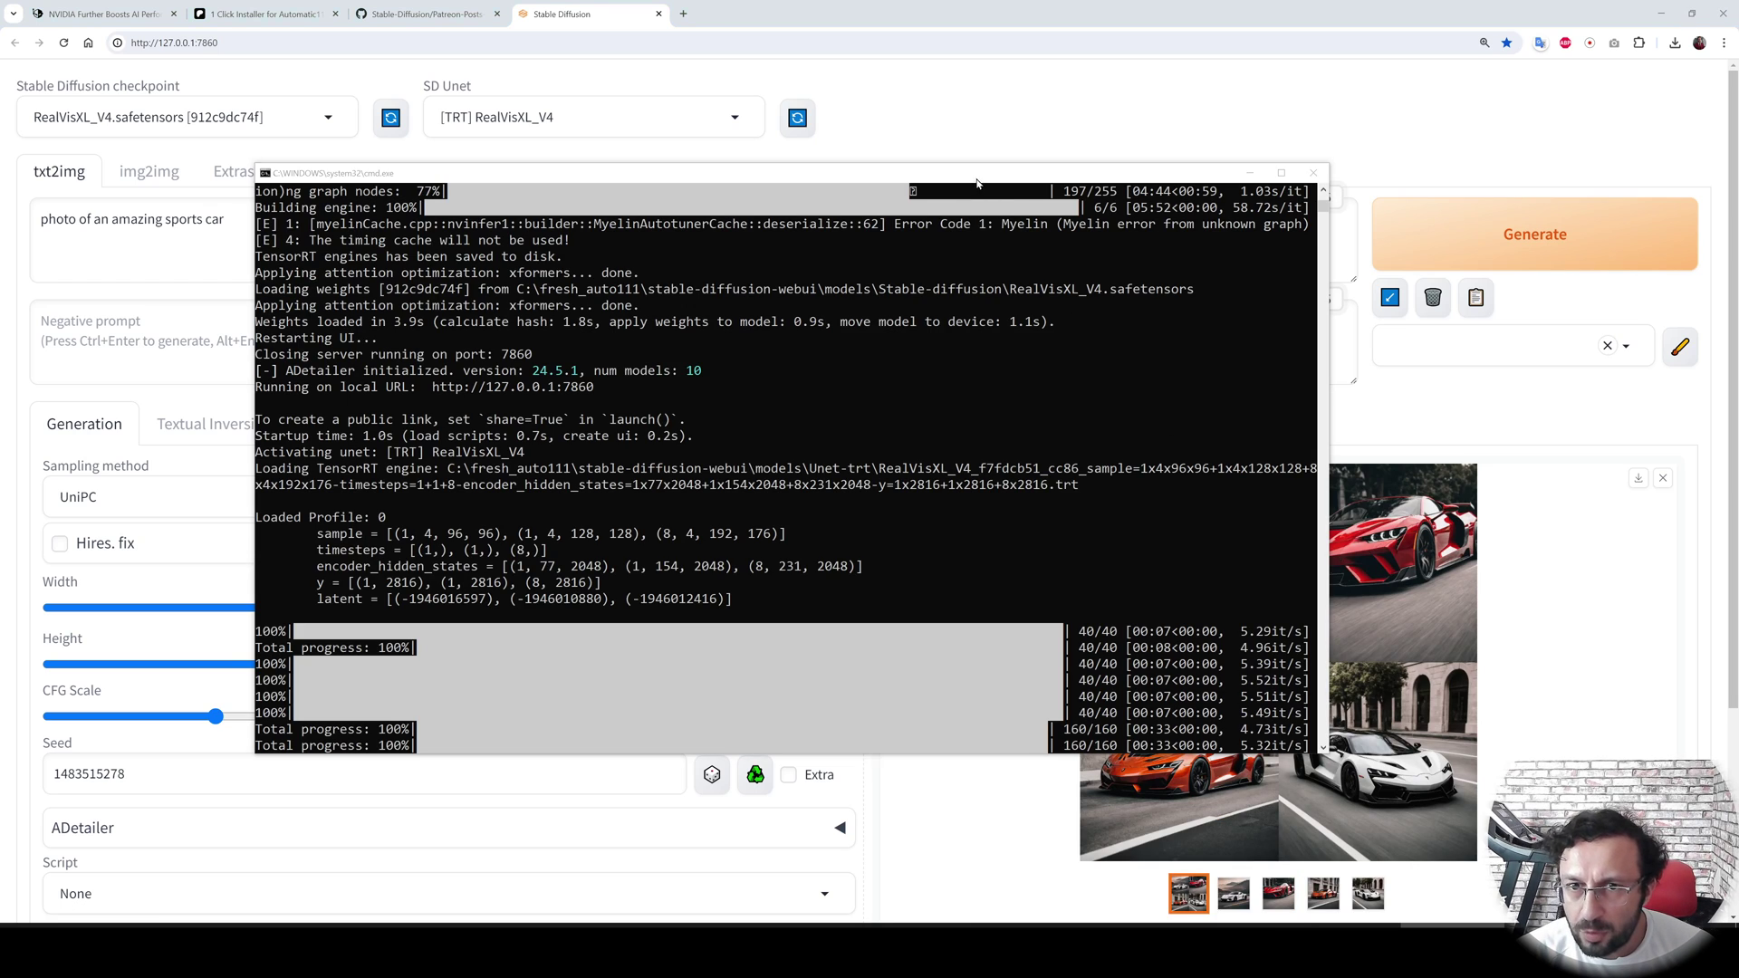
drag(977, 184, 844, 113)
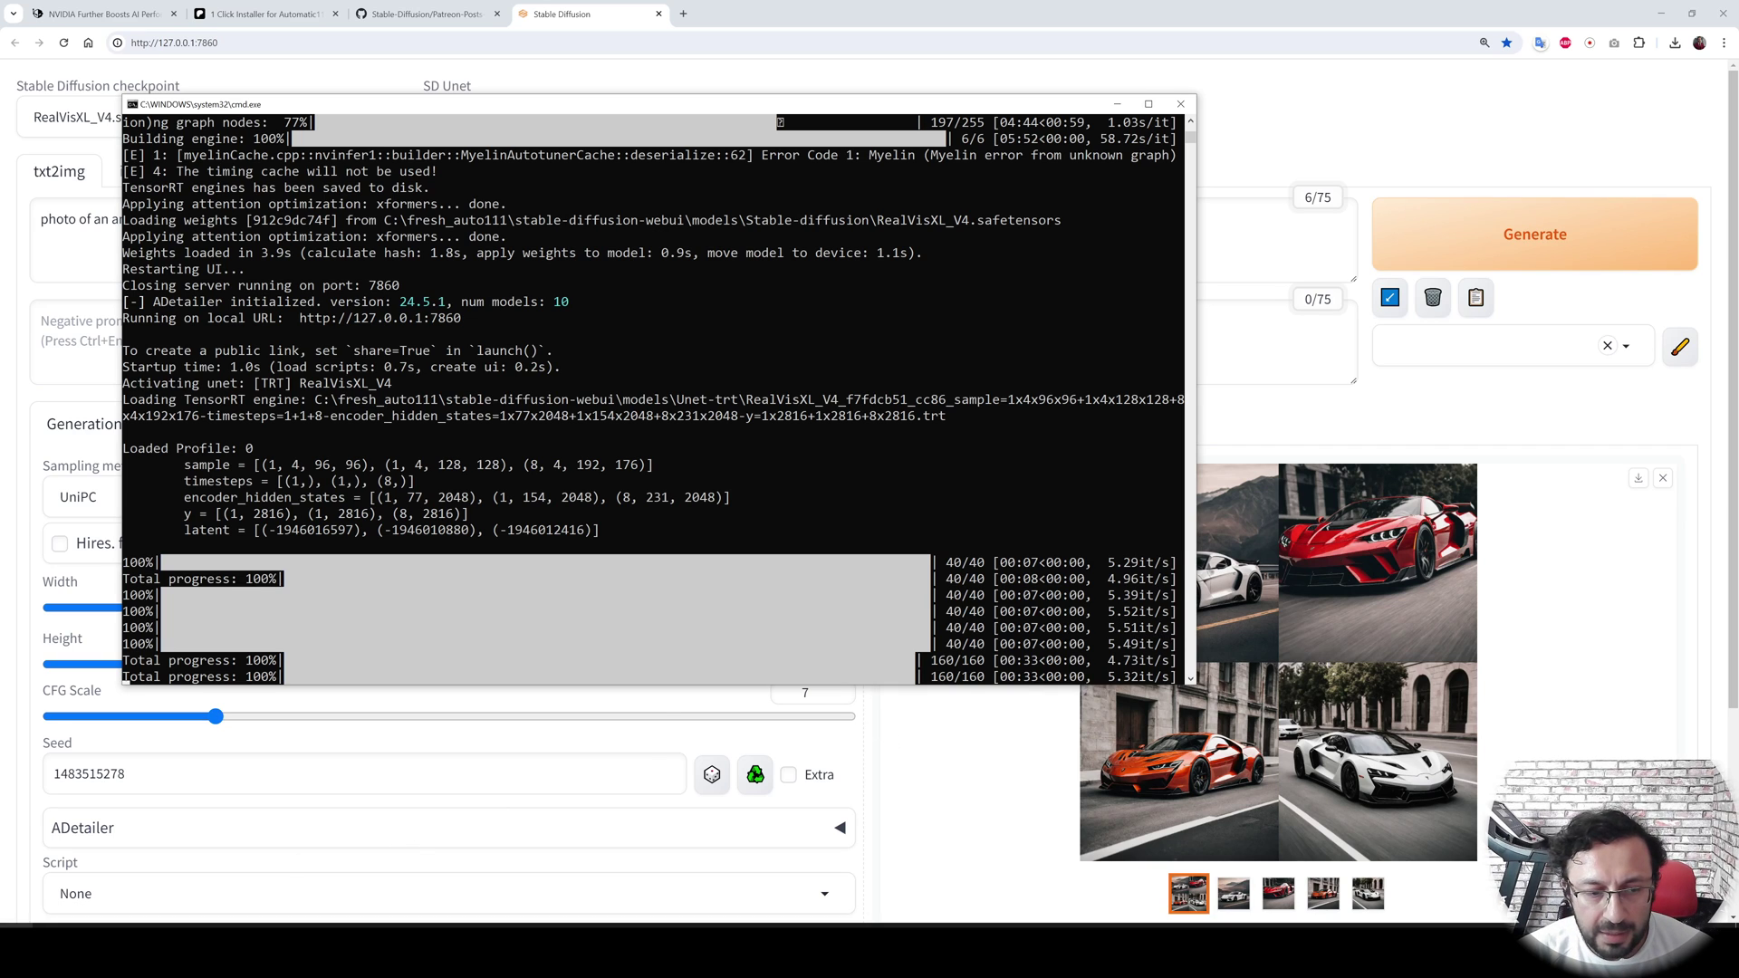
Launch Windows Calculator from the Start search.
click(17, 926)
text(ca)
click(200, 565)
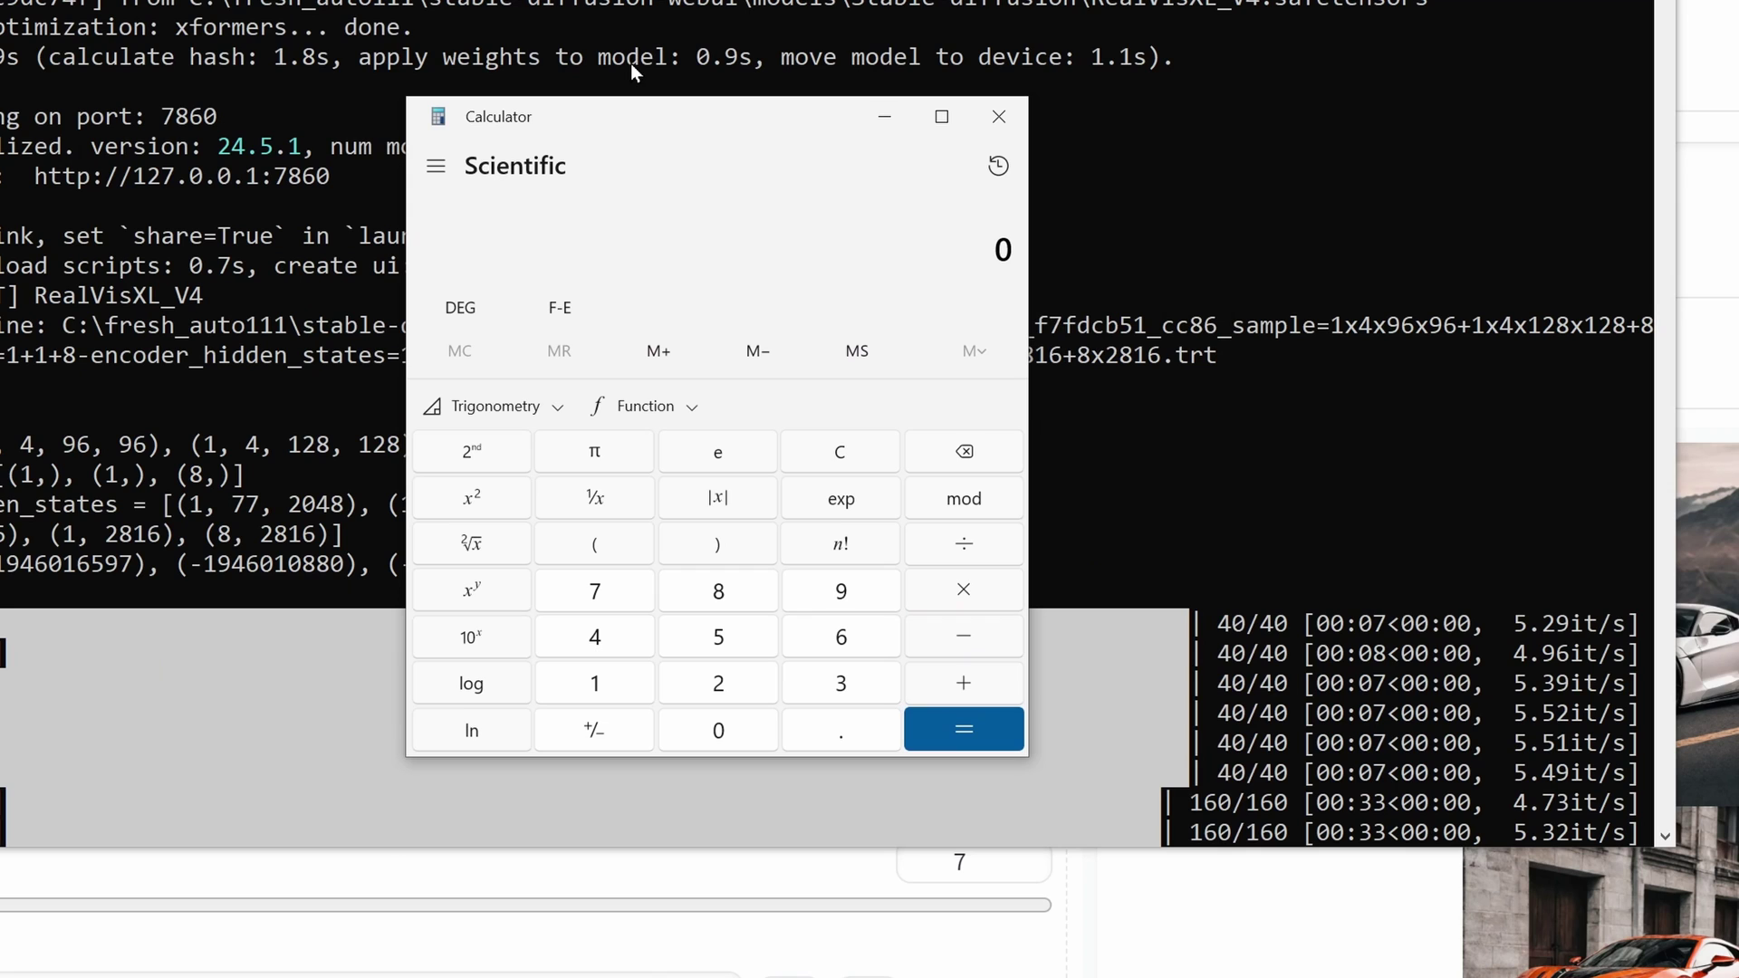
Compute (5.51 − 3.41) ÷ 3.41 ≈ 0.6158, then minimize the Calculator.
text(5.51 - 3.41)
key(Return)
key(slash)
text(3.41)
key(Return)
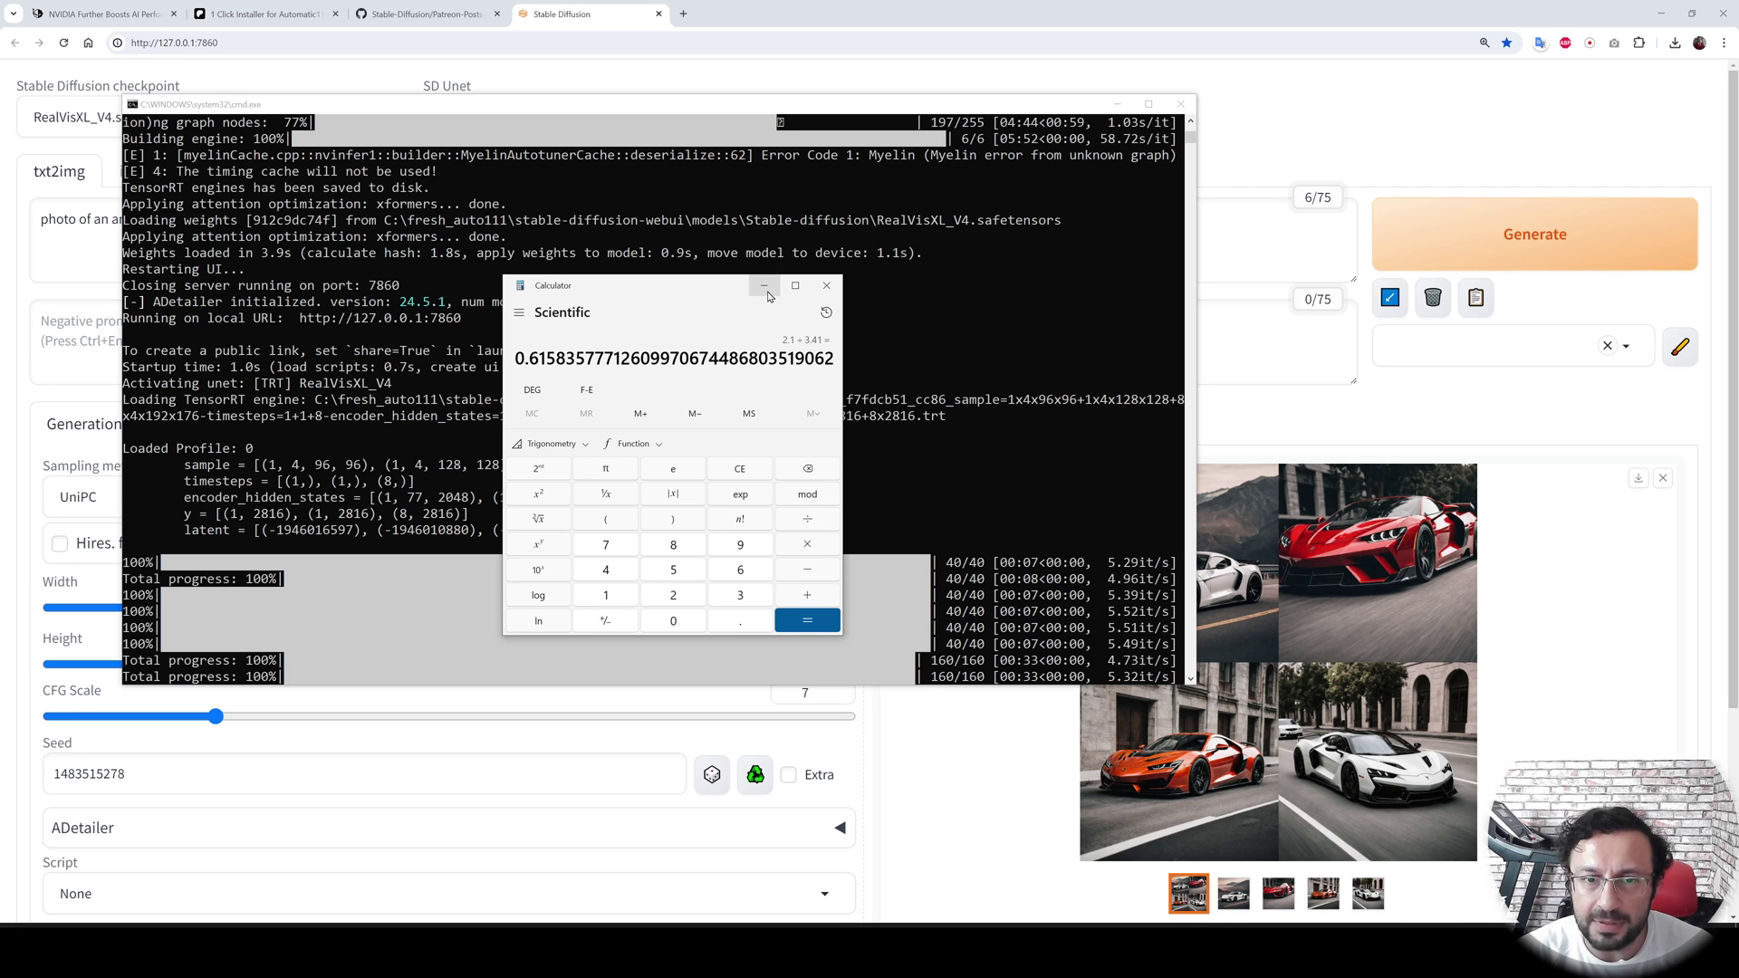
click(768, 288)
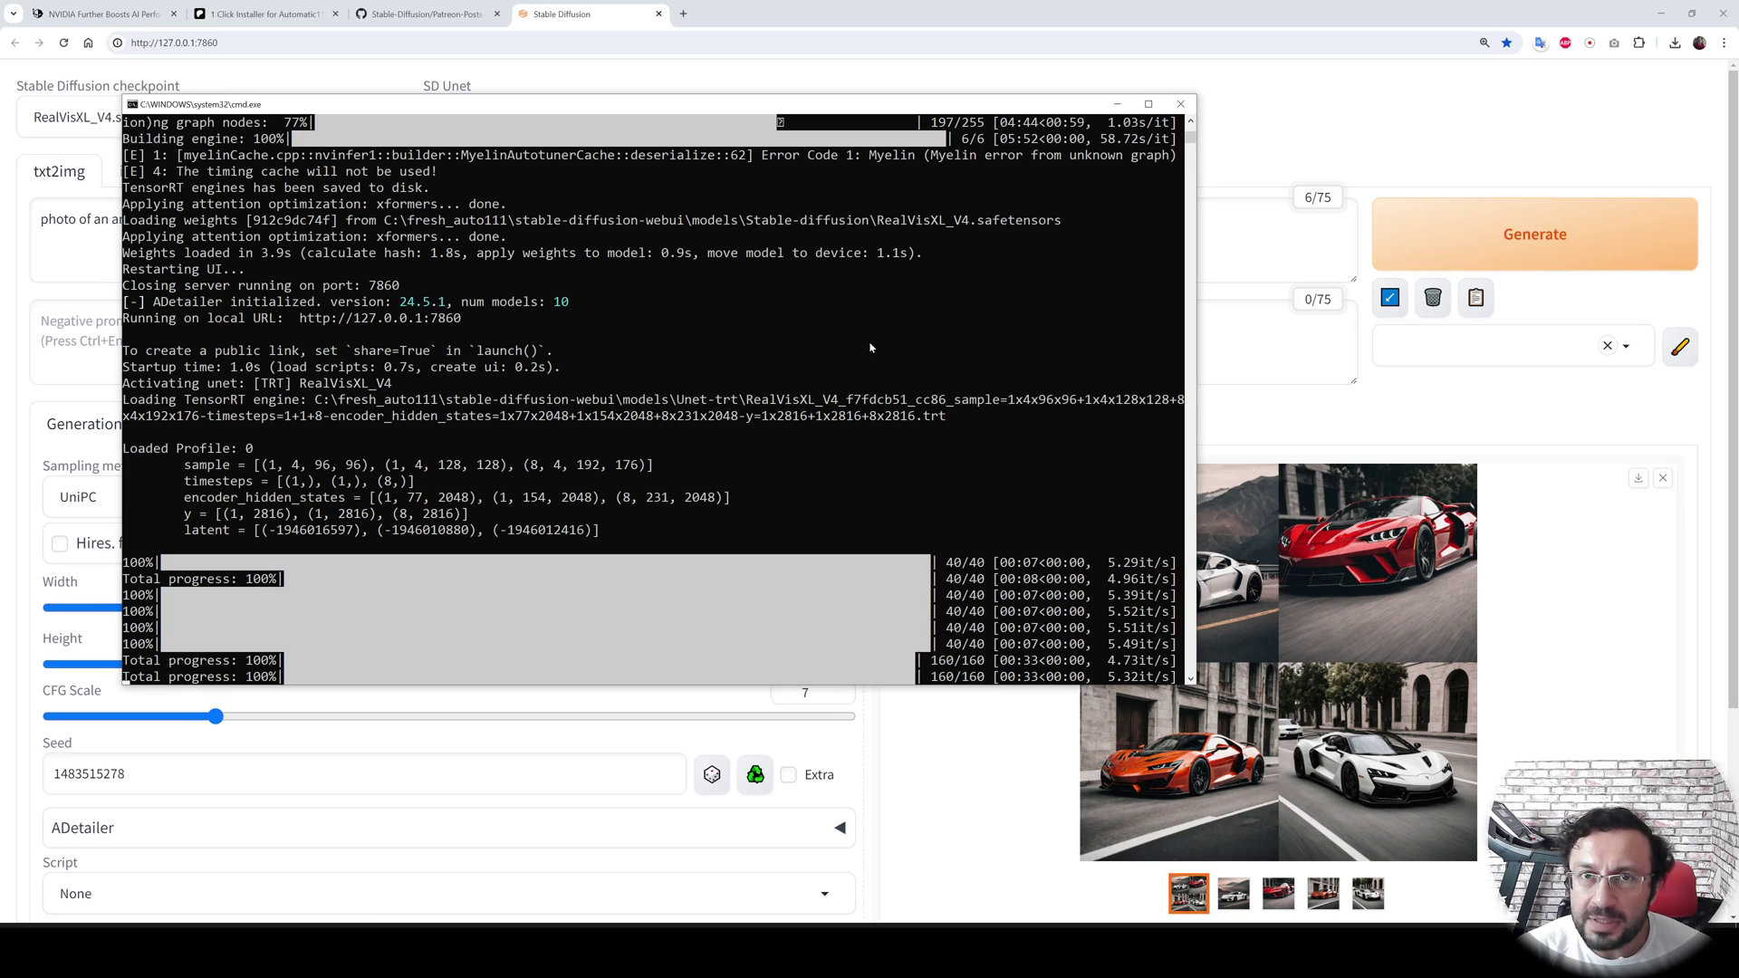
Google 'download nvidia driver' in a new tab and open NVIDIA's Driver Downloads page.
click(287, 9)
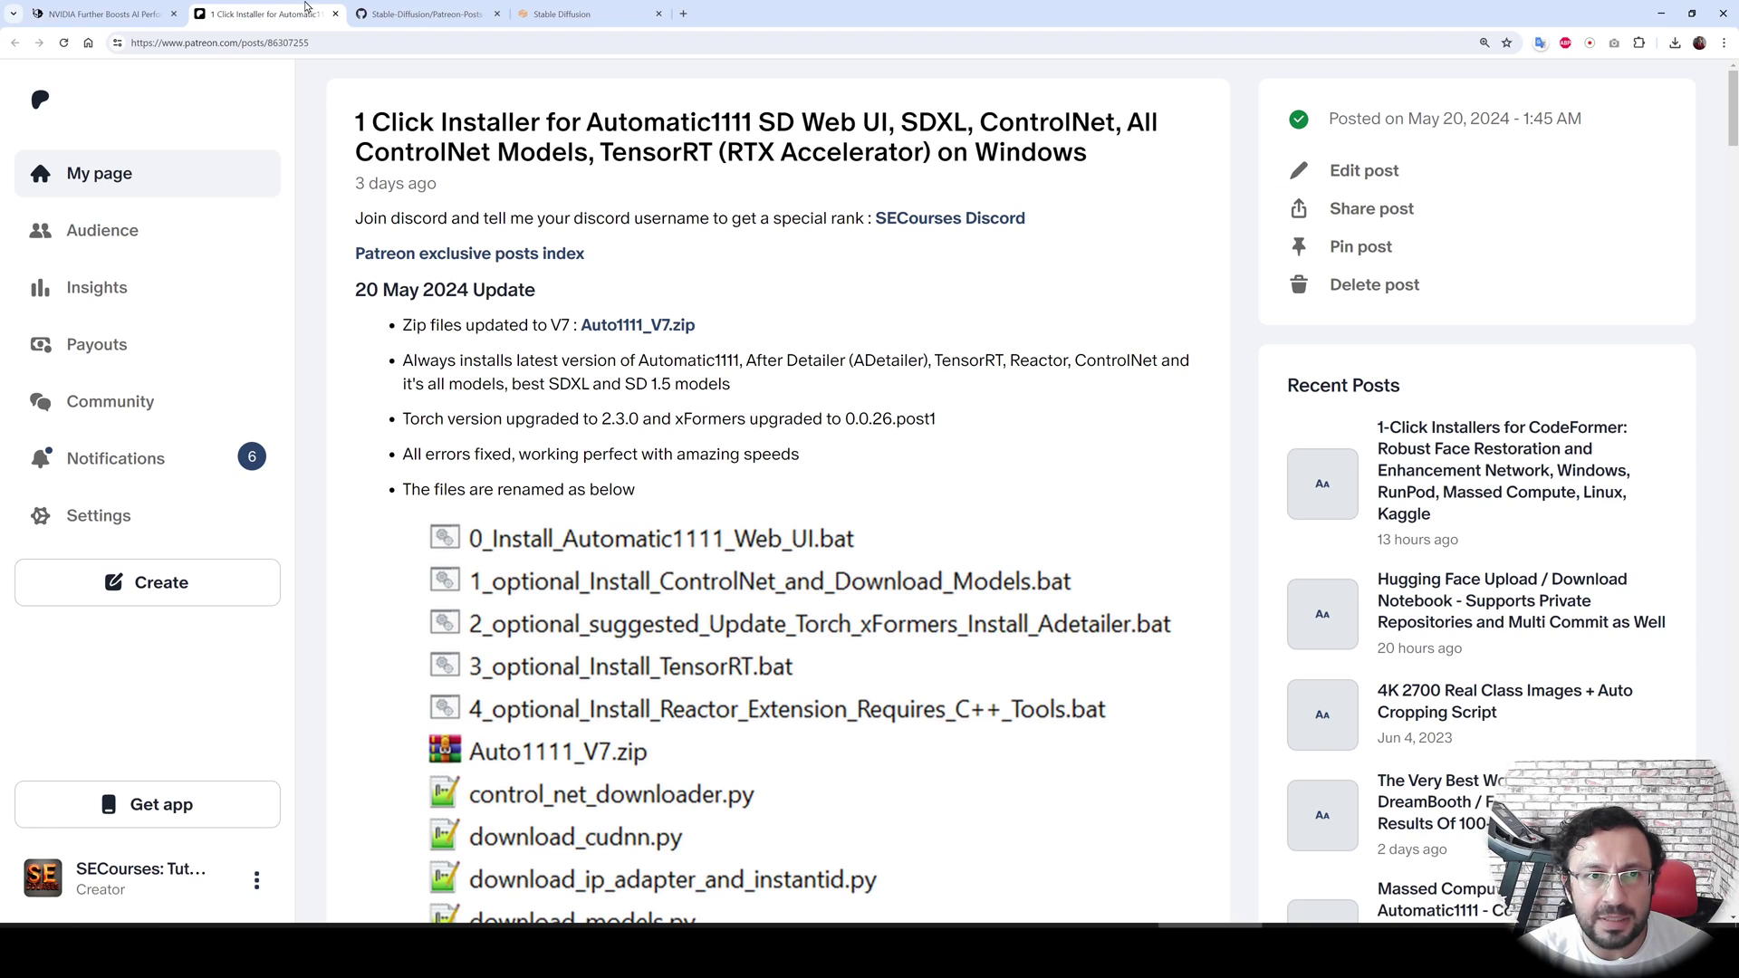
click(147, 11)
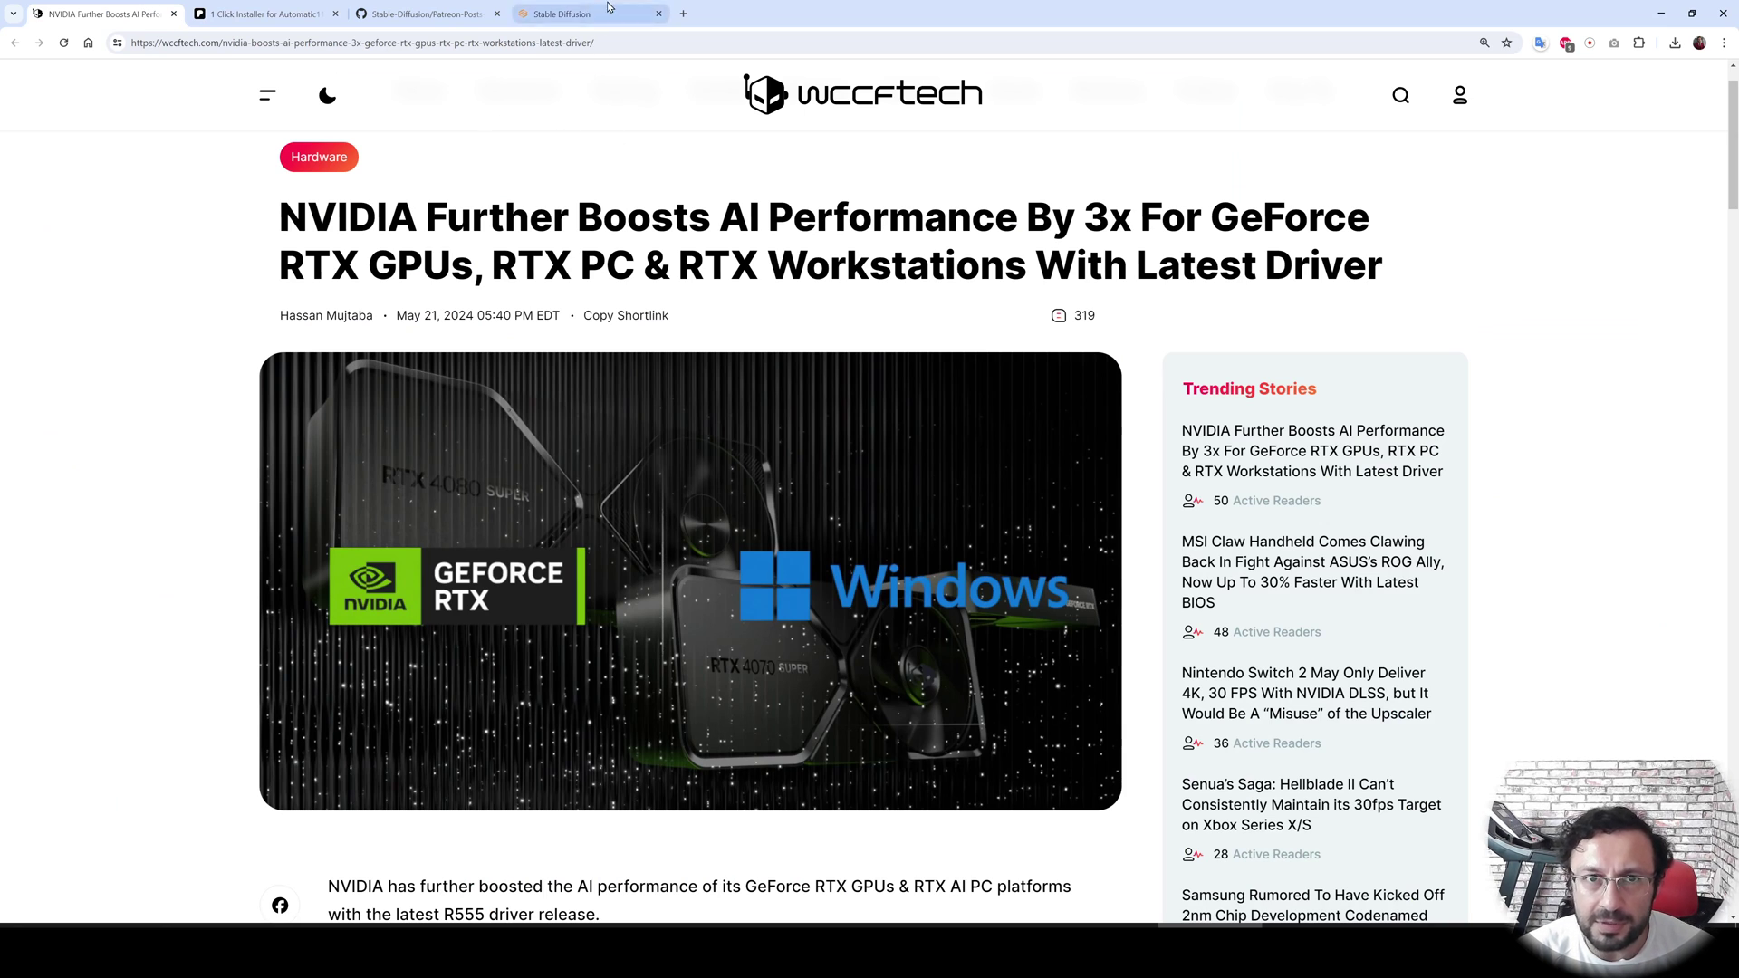
click(683, 13)
text(download)
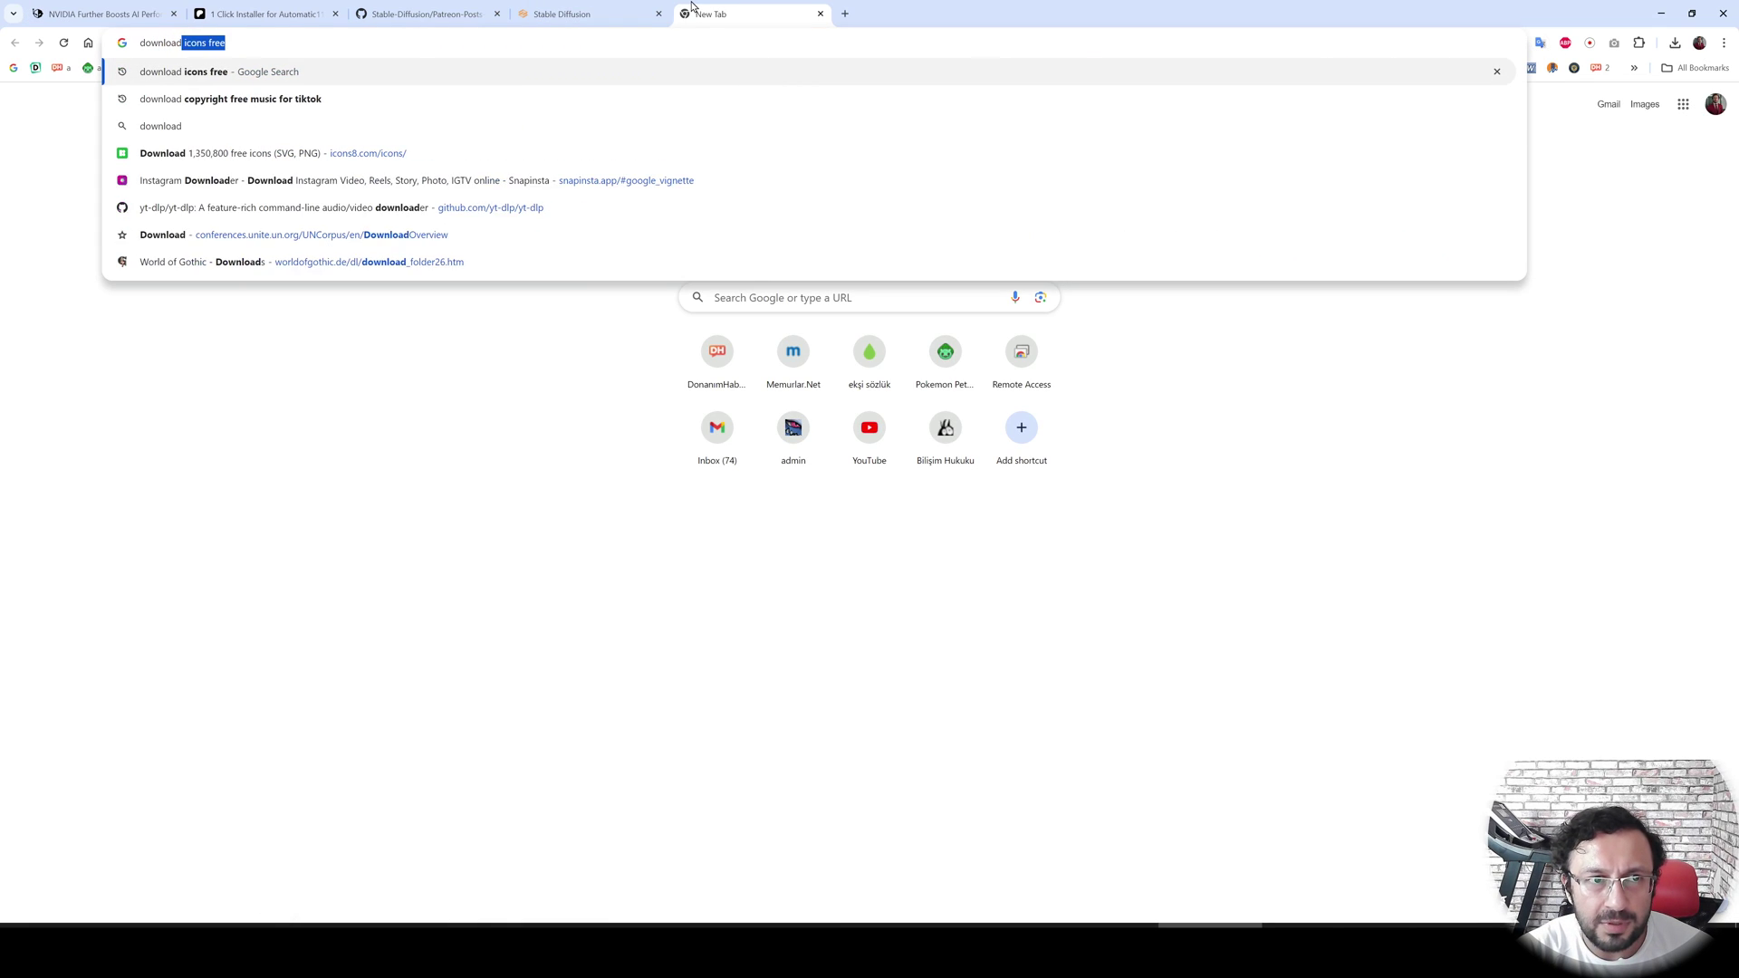
text( nvidia driver)
key(Return)
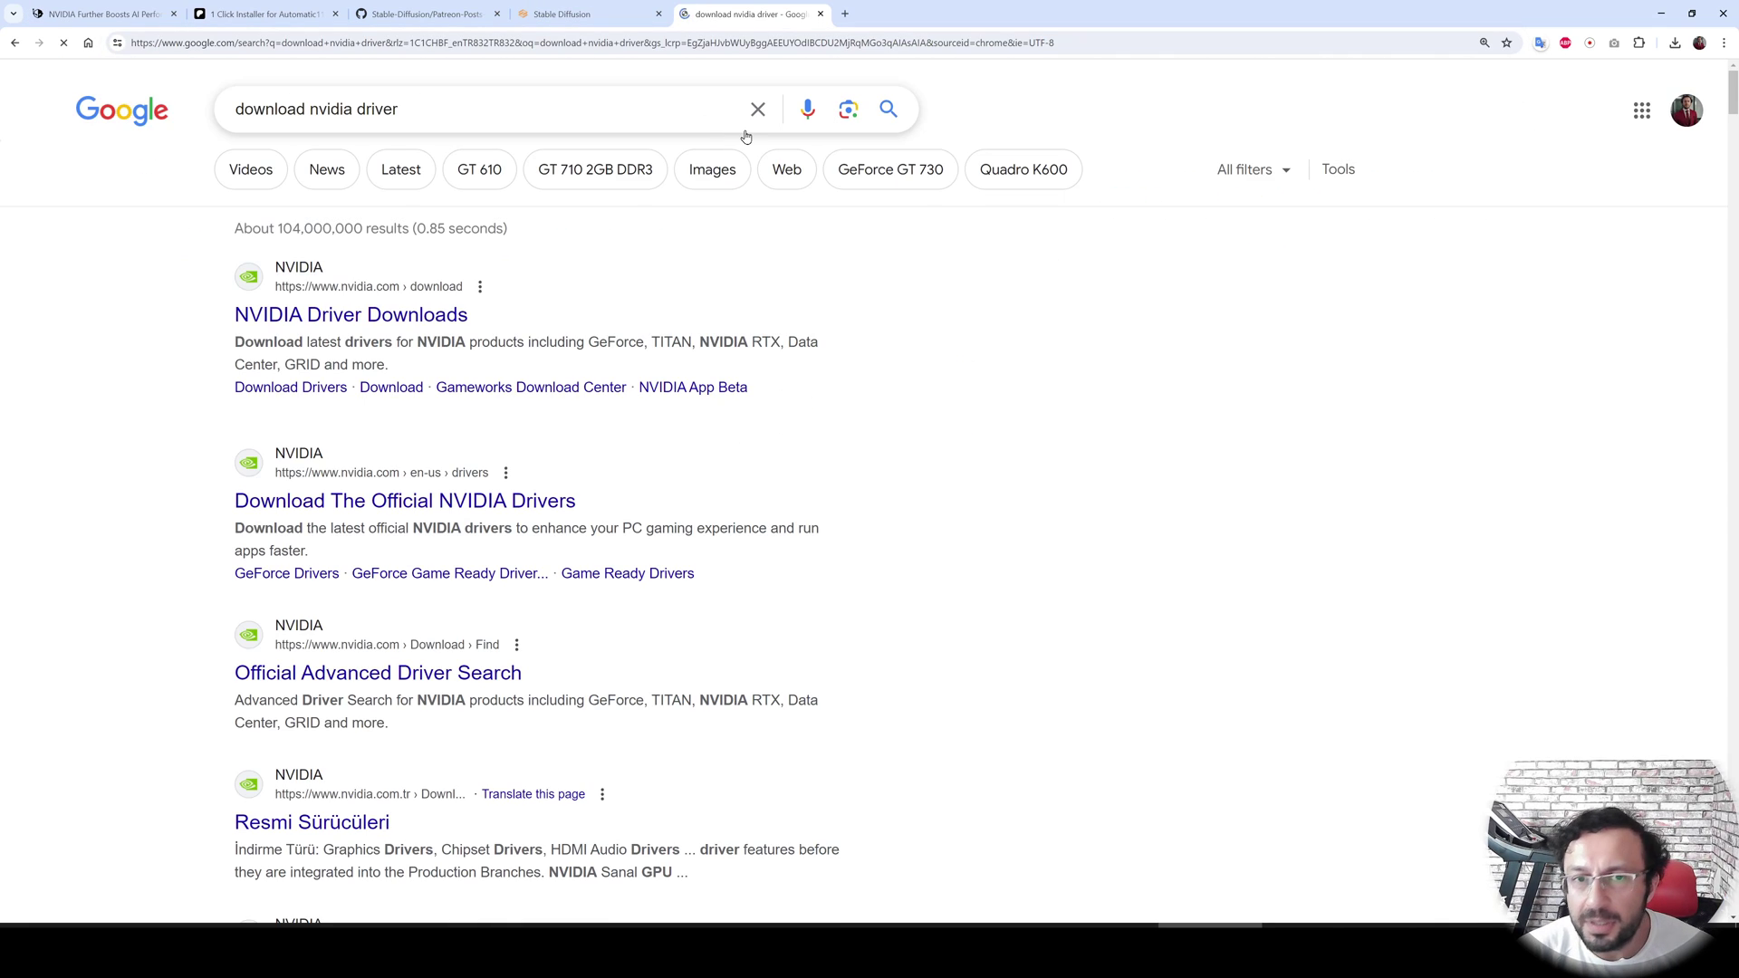
click(389, 316)
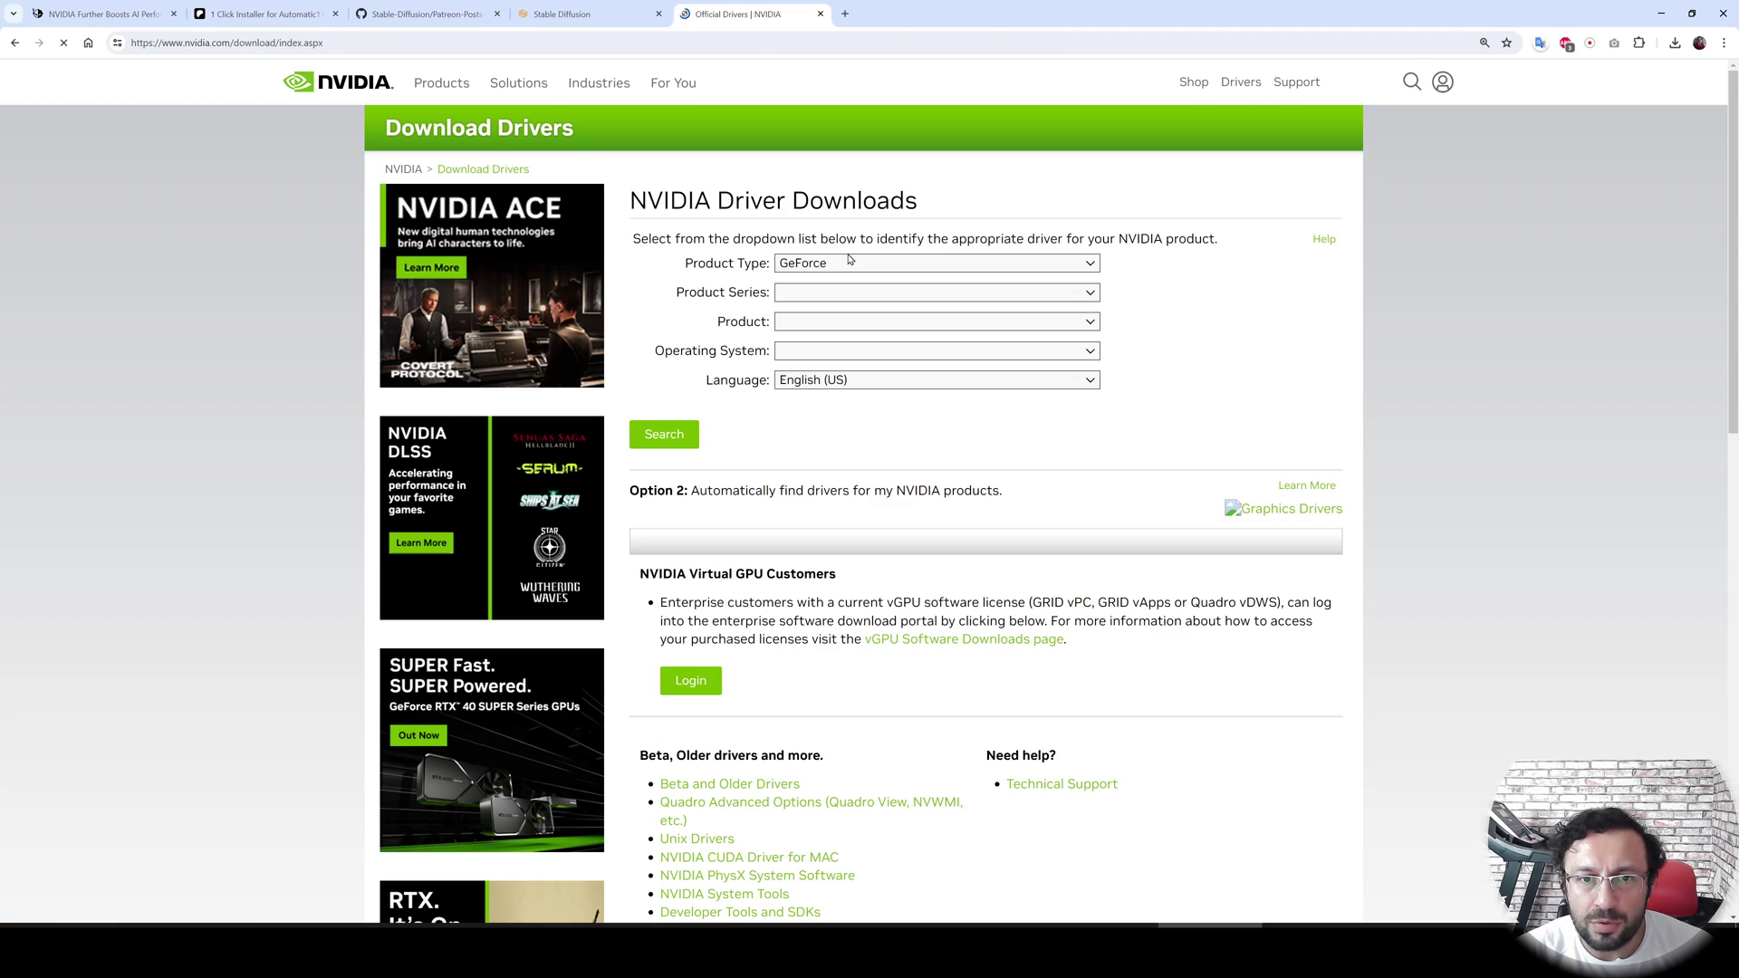
Find the GeForce RTX 30 Series driver and download Game Ready 555.85, comparing the installed version in nvitop.
click(849, 263)
click(848, 277)
click(869, 292)
click(876, 336)
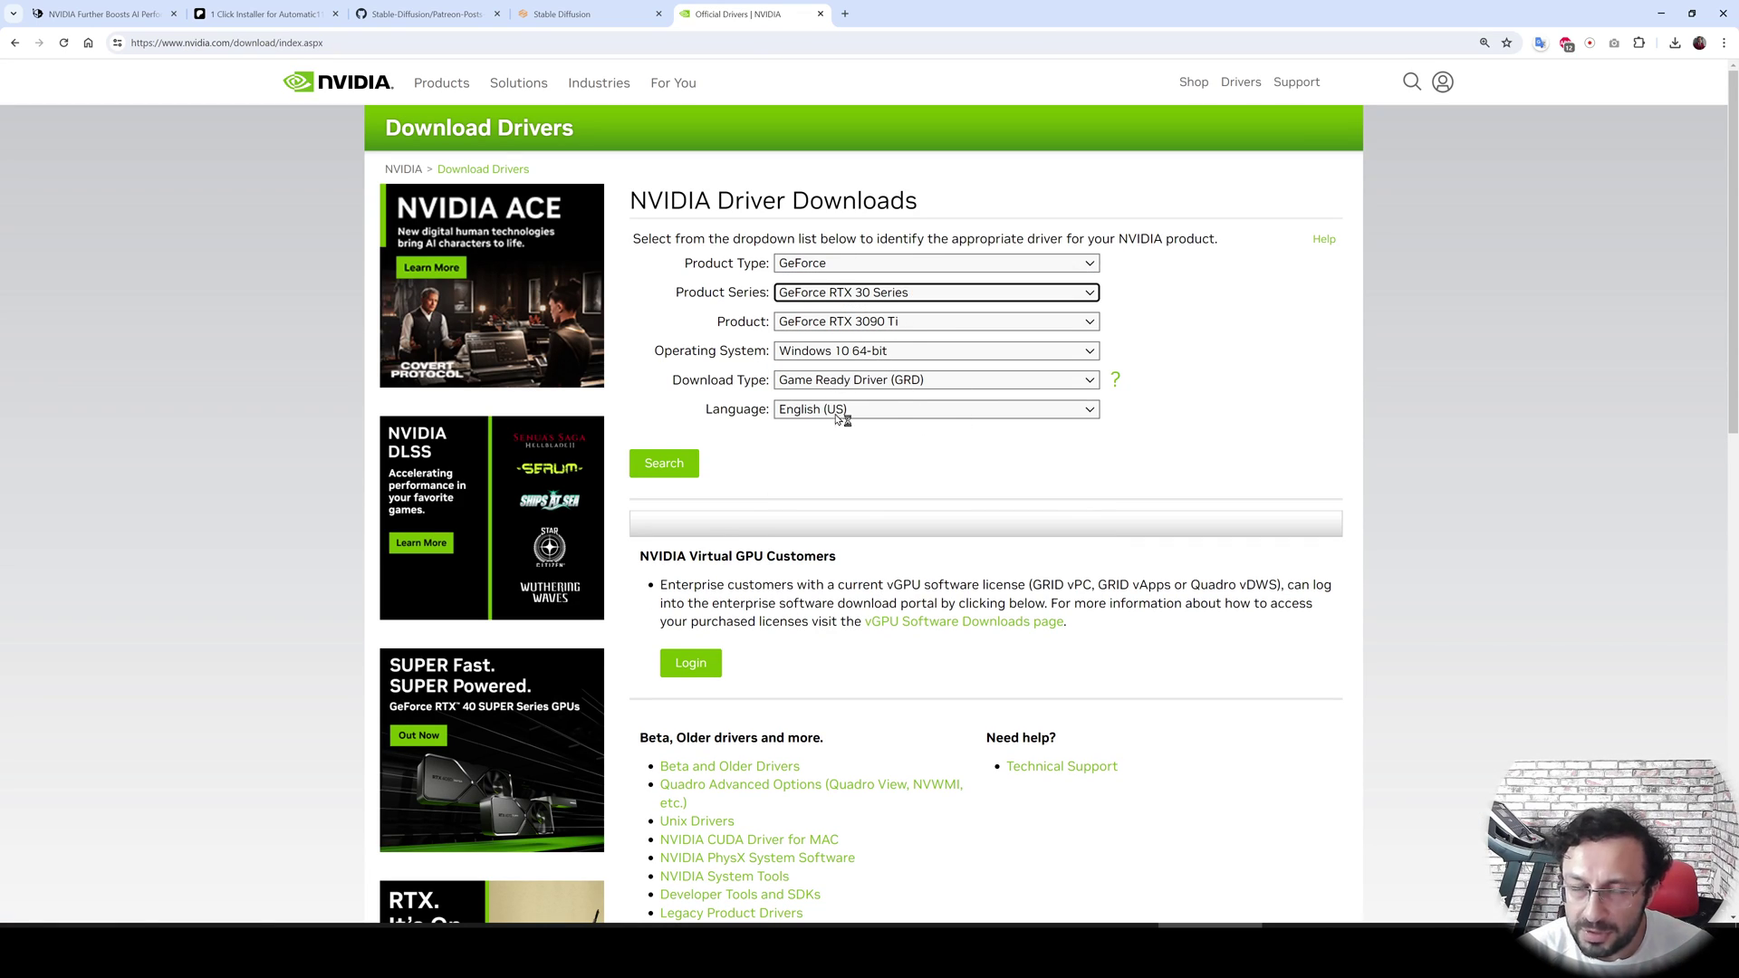
click(686, 463)
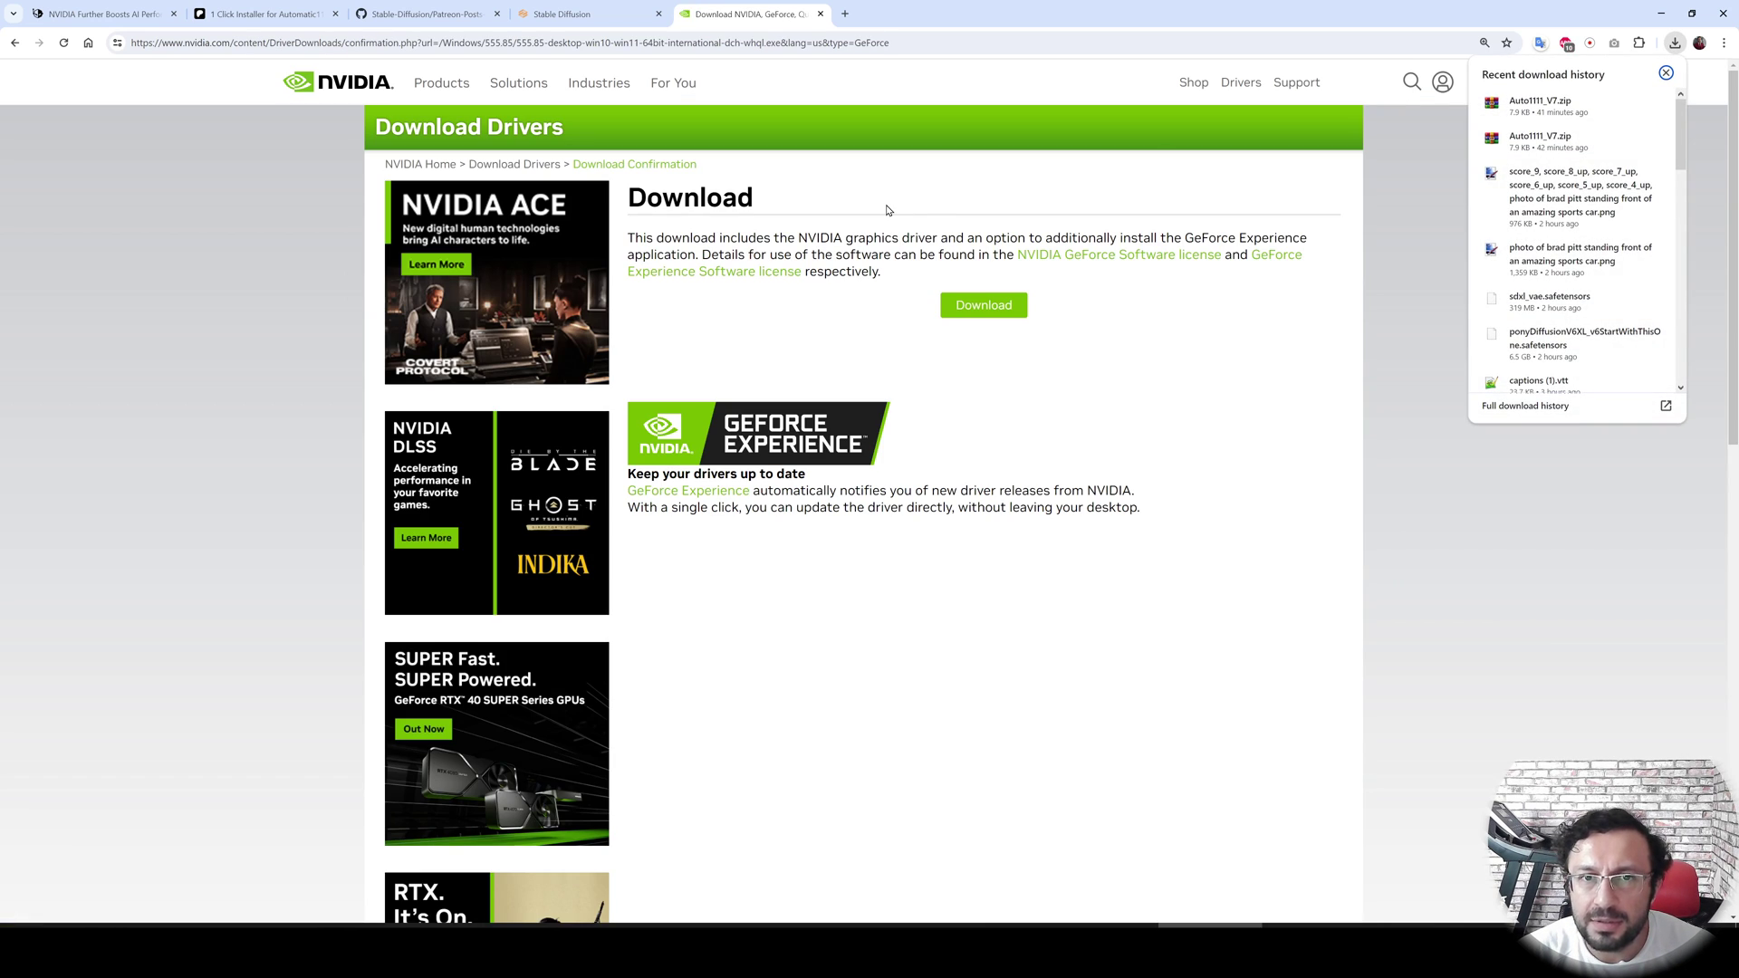
click(996, 308)
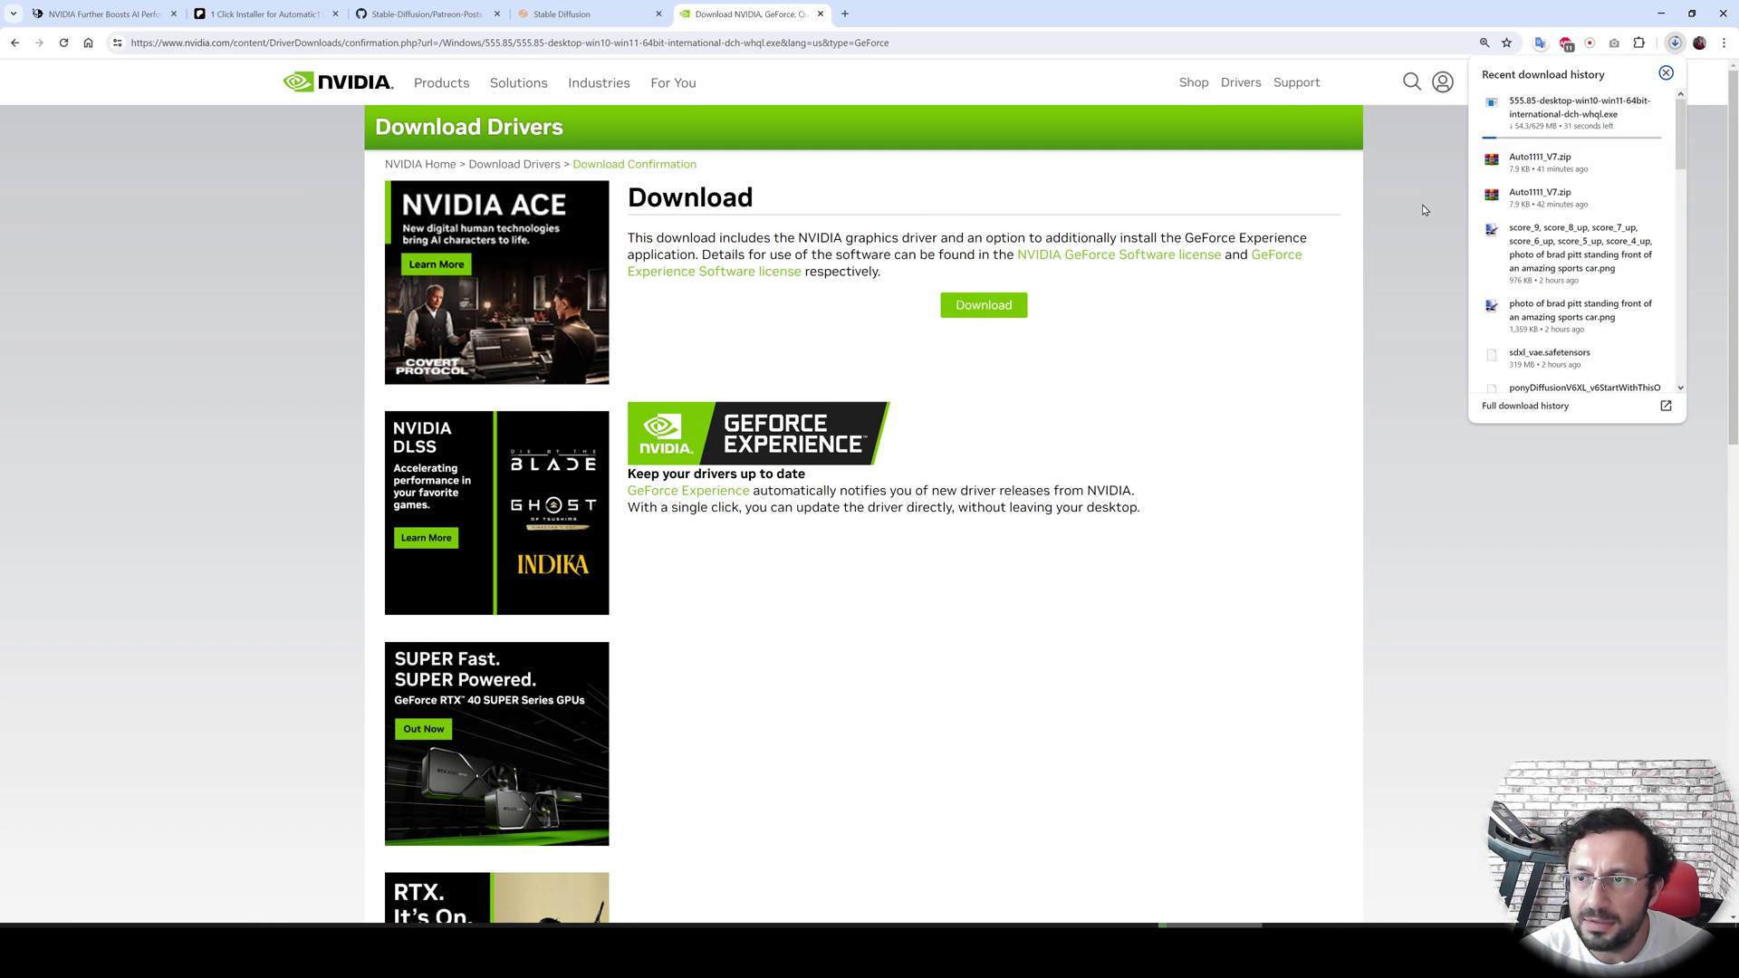
key(alt+Tab)
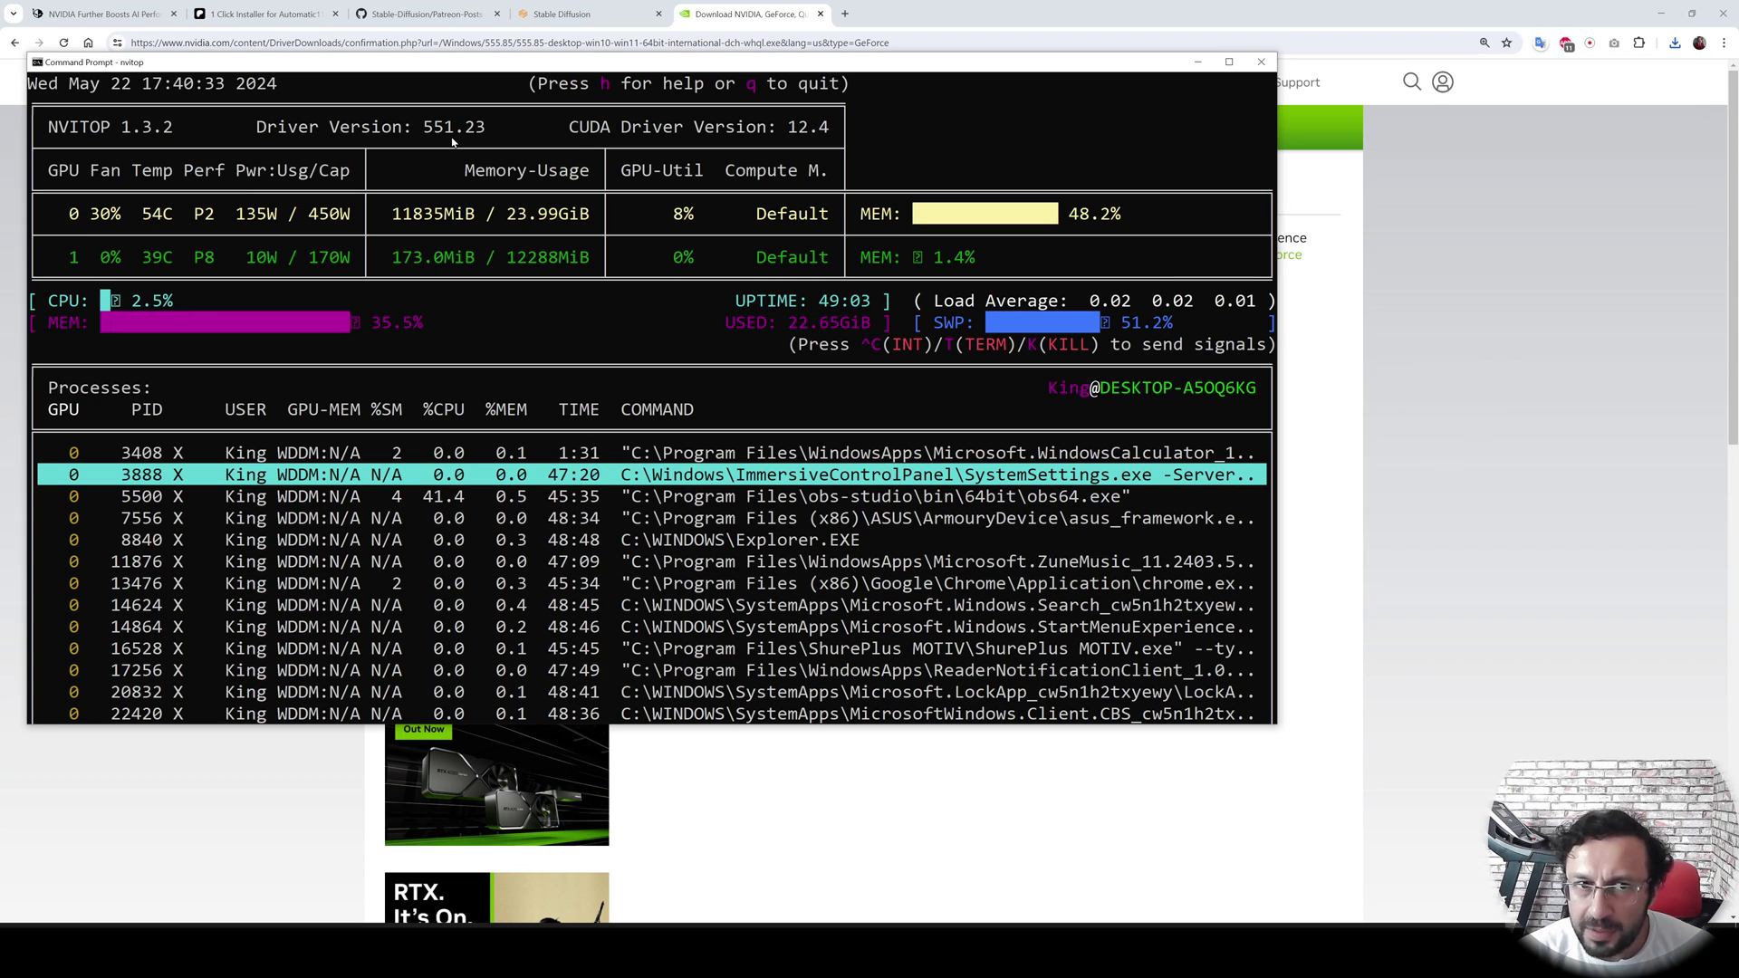
click(1533, 205)
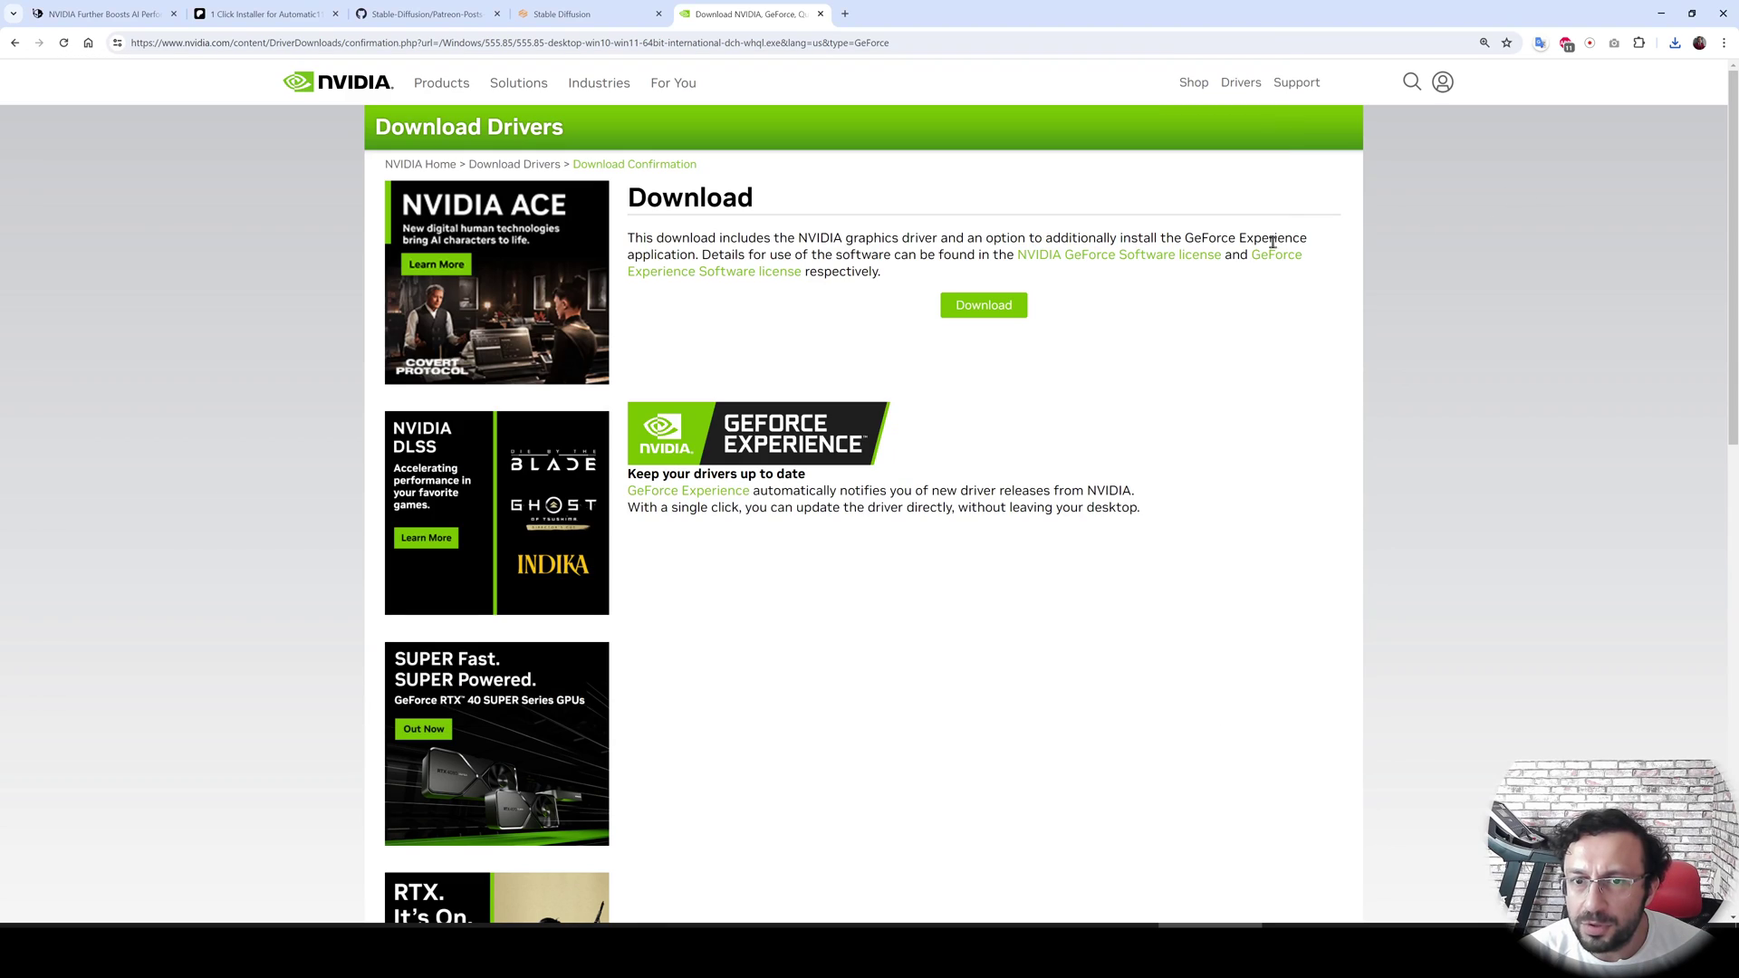
Locate the downloaded NVIDIA driver installer and run it as administrator.
click(1671, 47)
click(1628, 102)
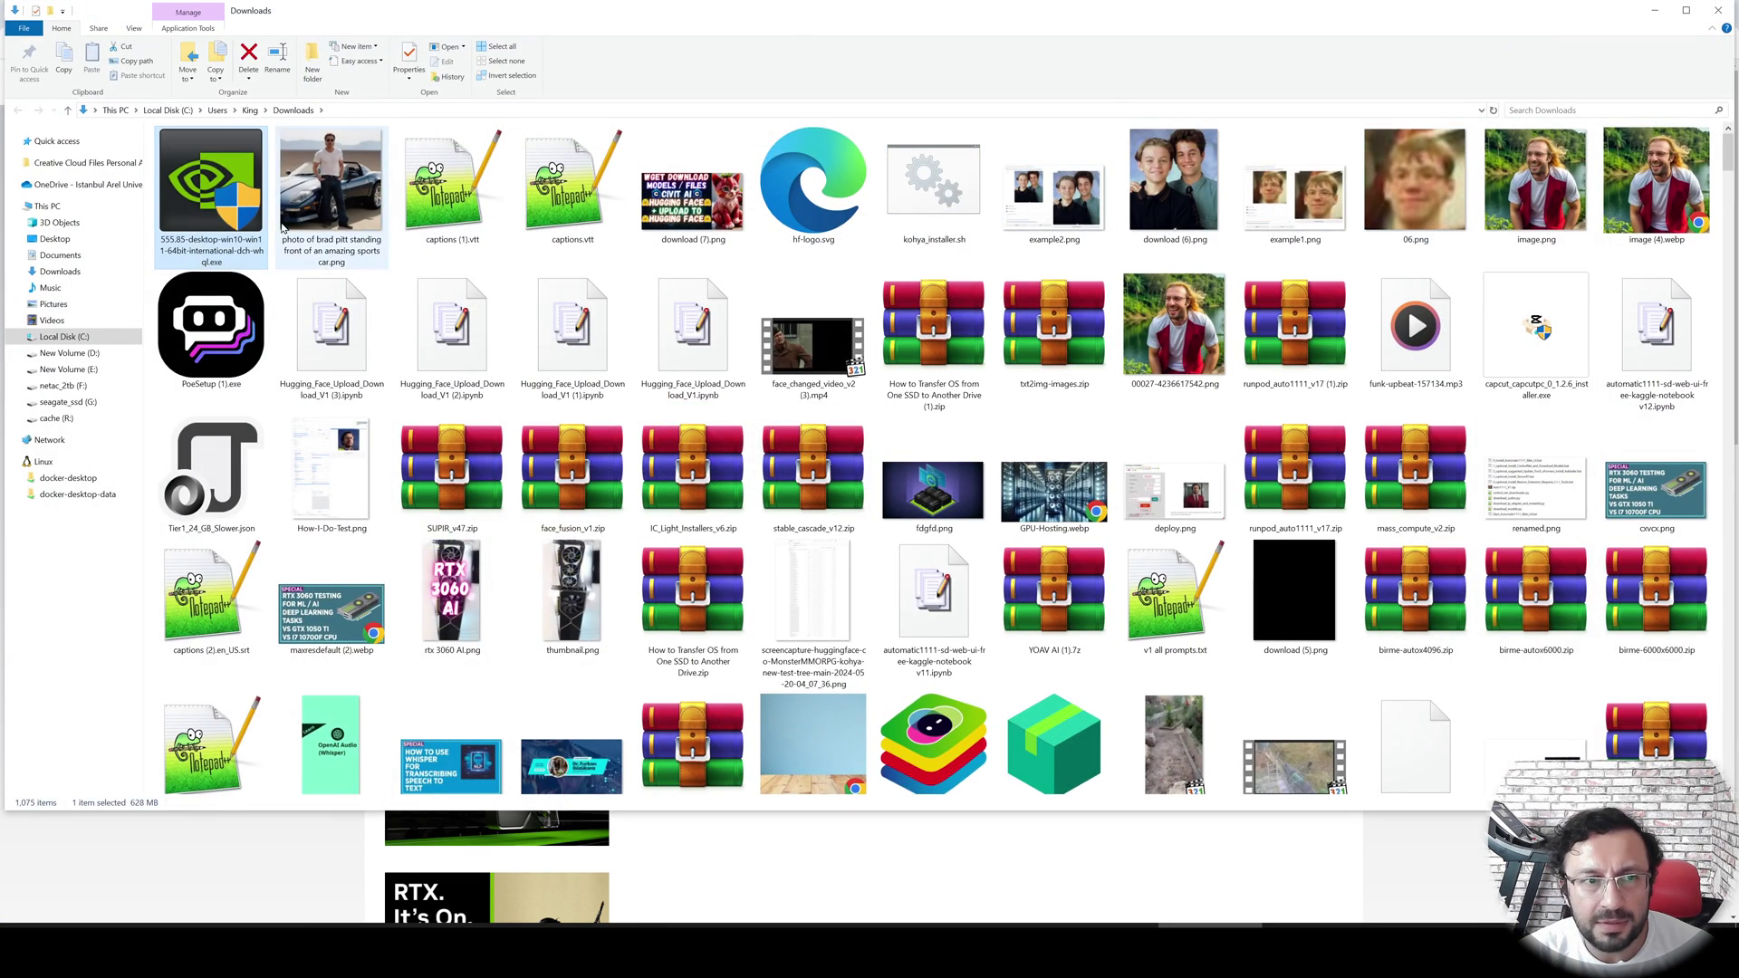
right_click(242, 212)
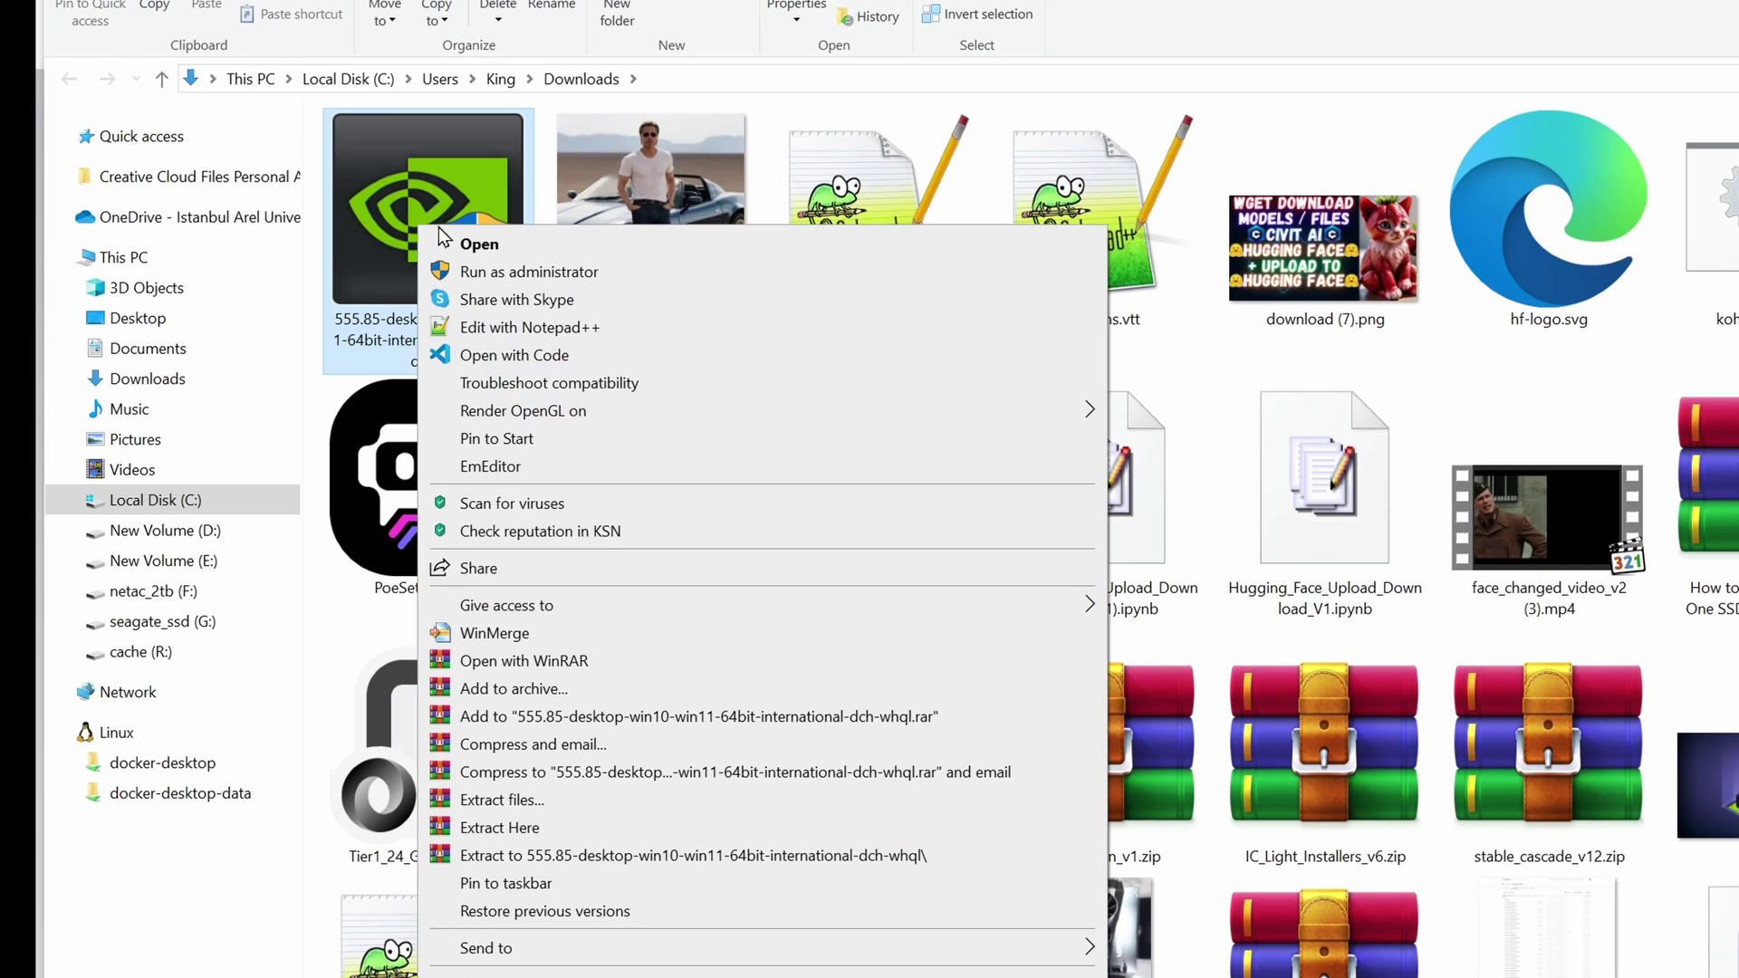
click(549, 272)
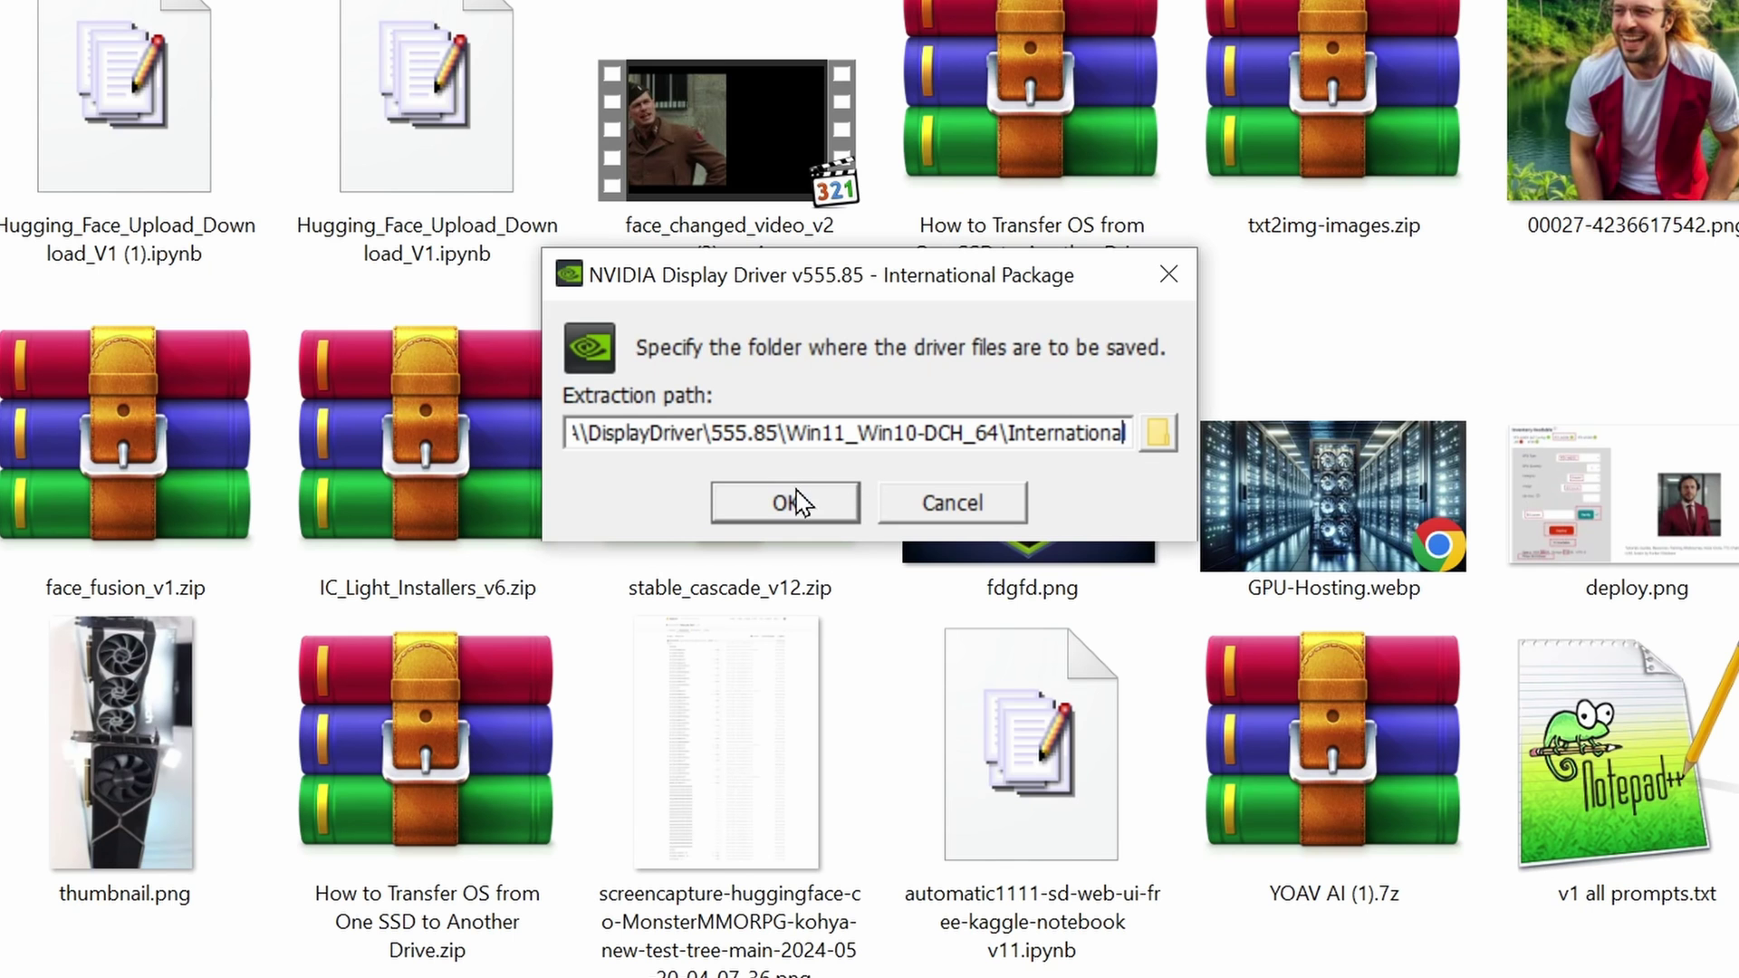
Keep the default extraction folder, pick NVIDIA Graphics Driver only, accept the licence, and choose Custom (Advanced).
click(784, 502)
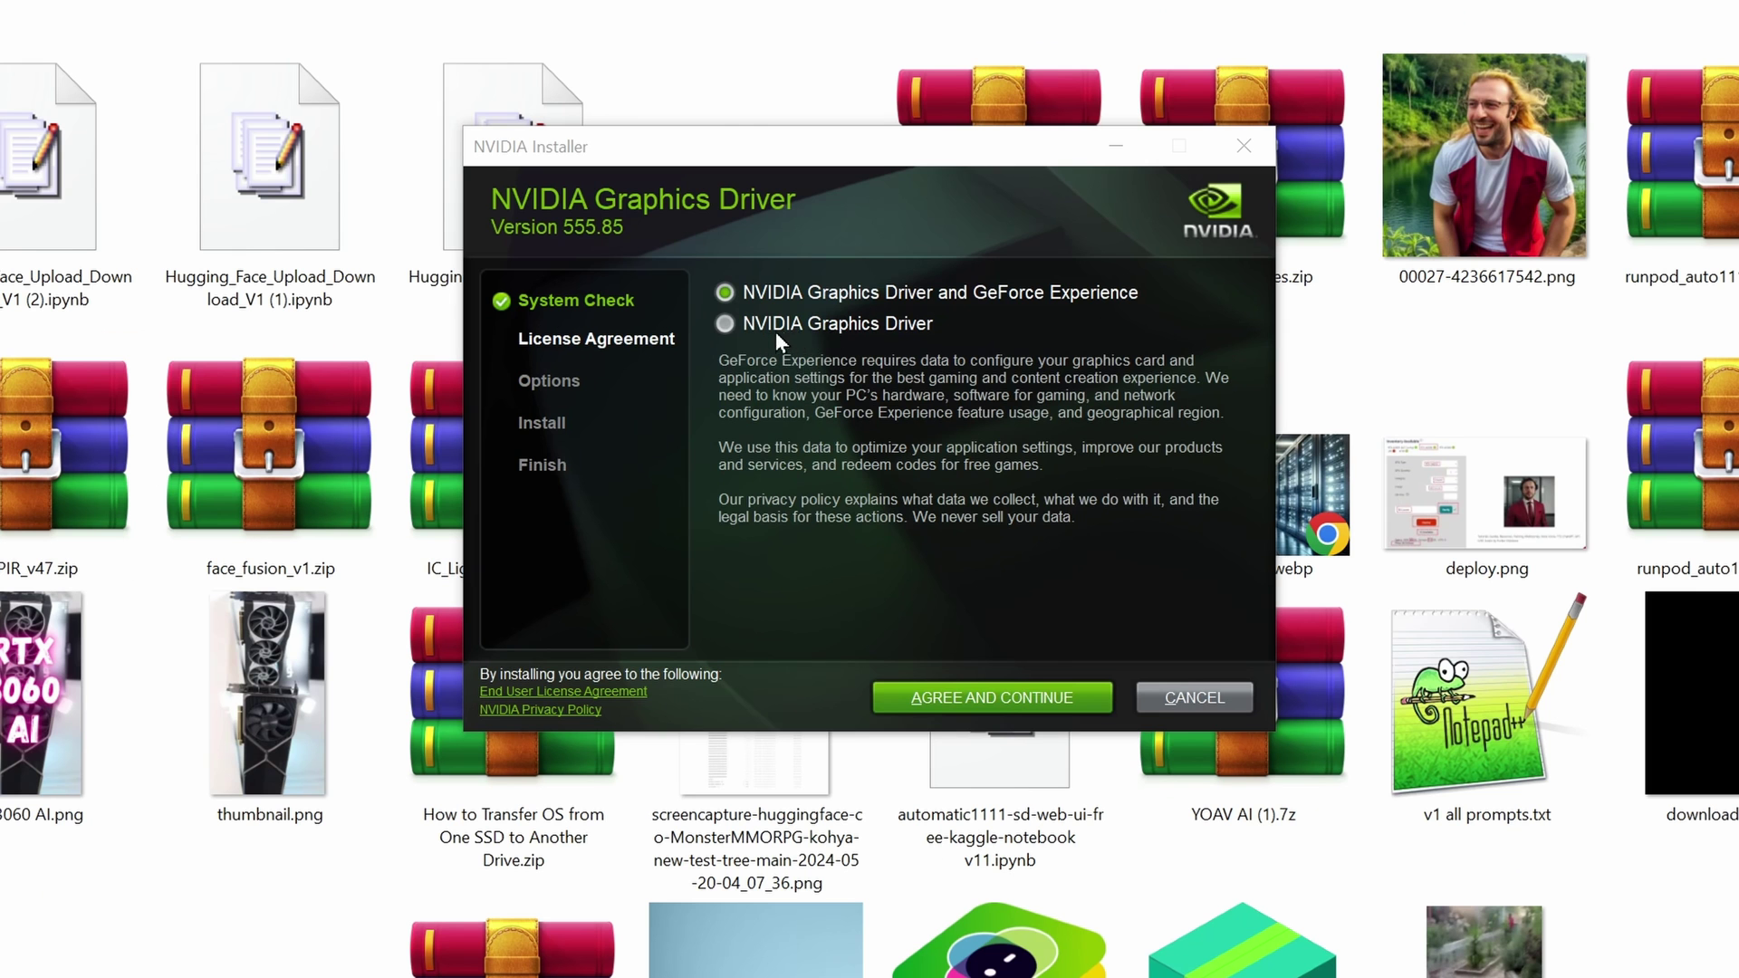
click(776, 326)
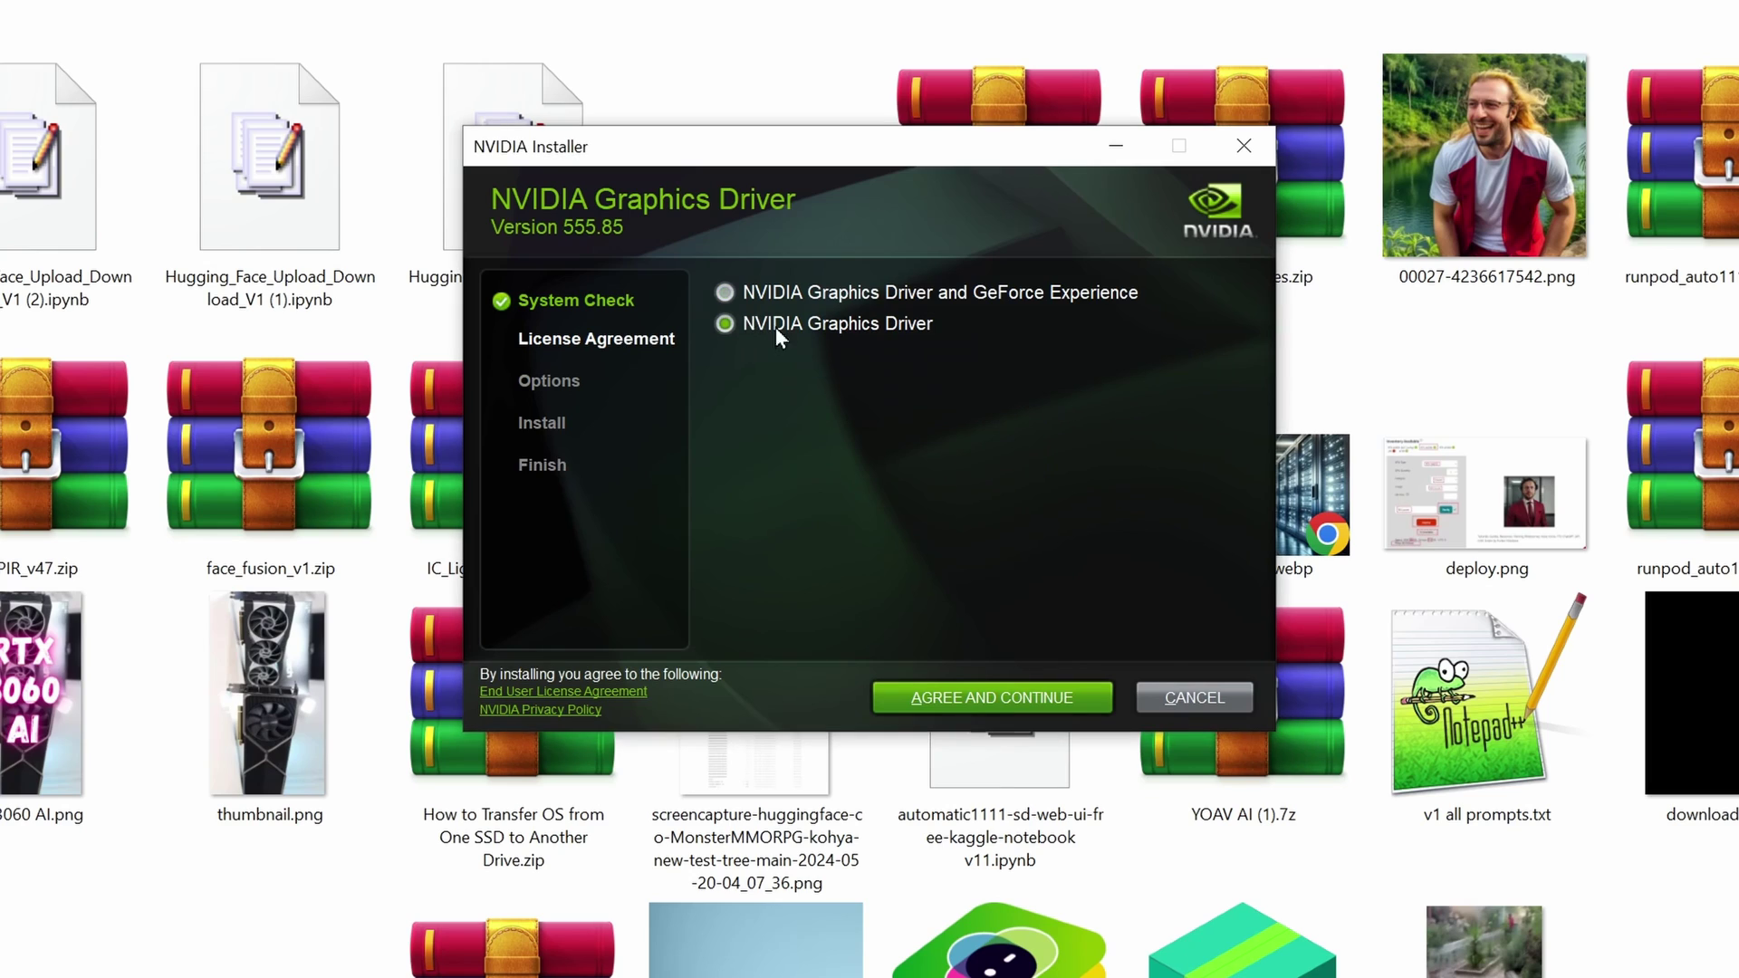
click(965, 695)
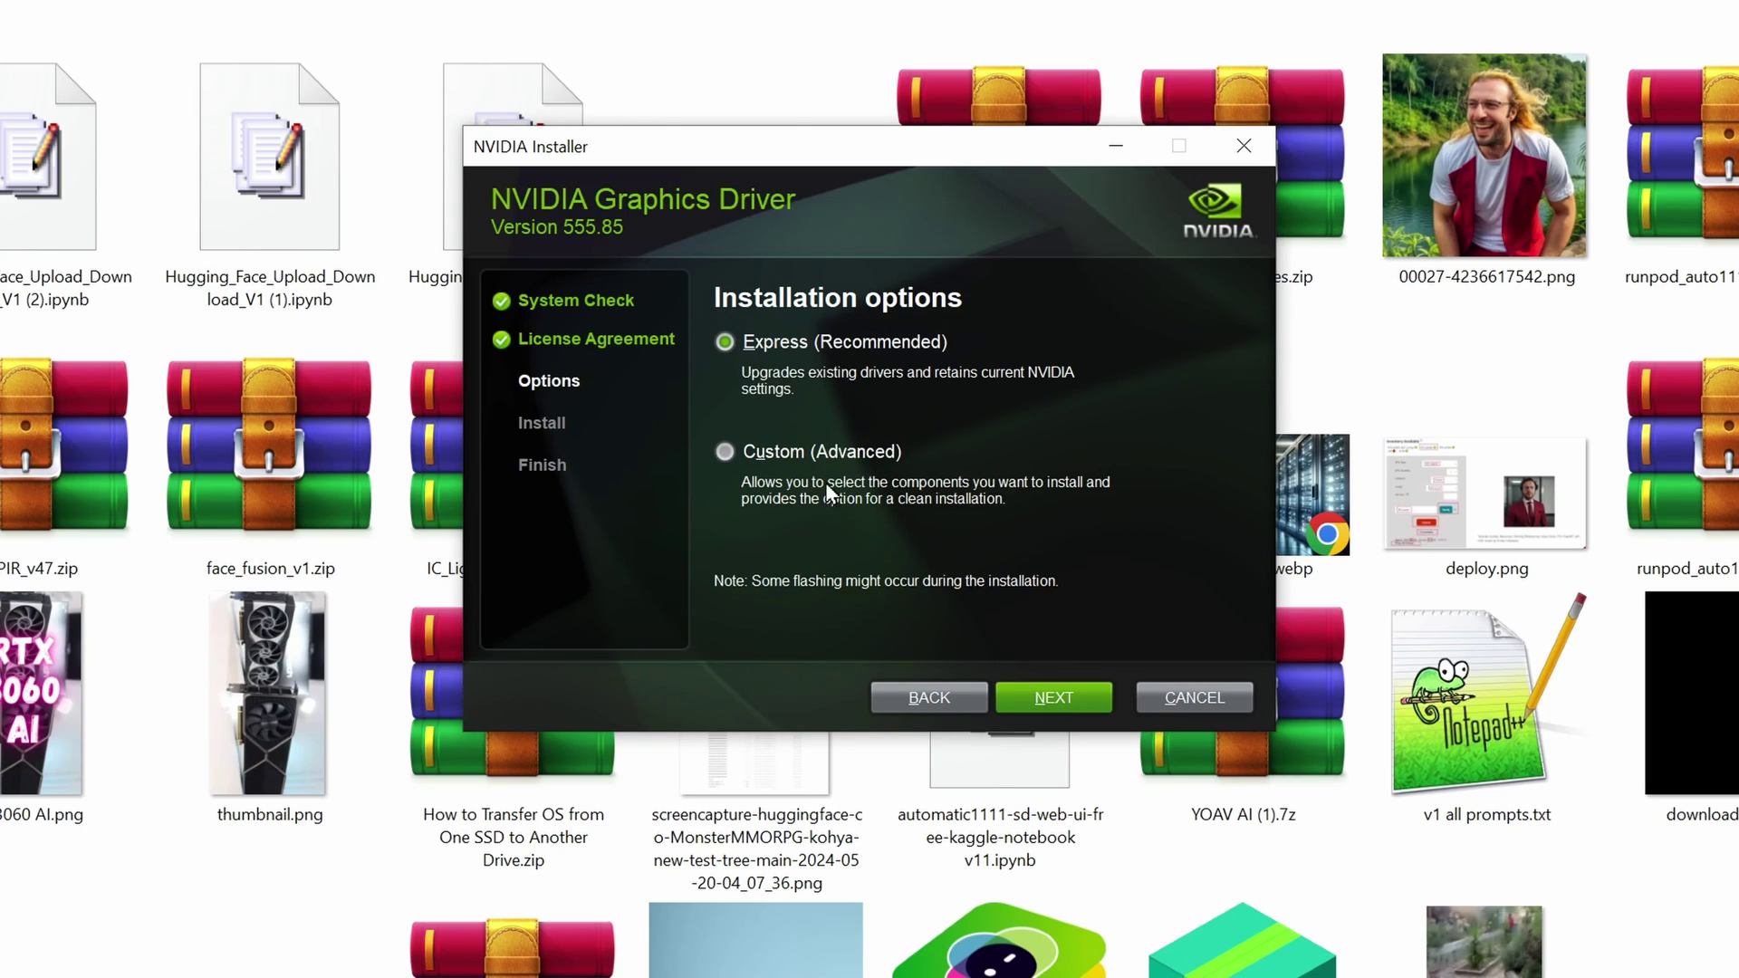
click(1062, 699)
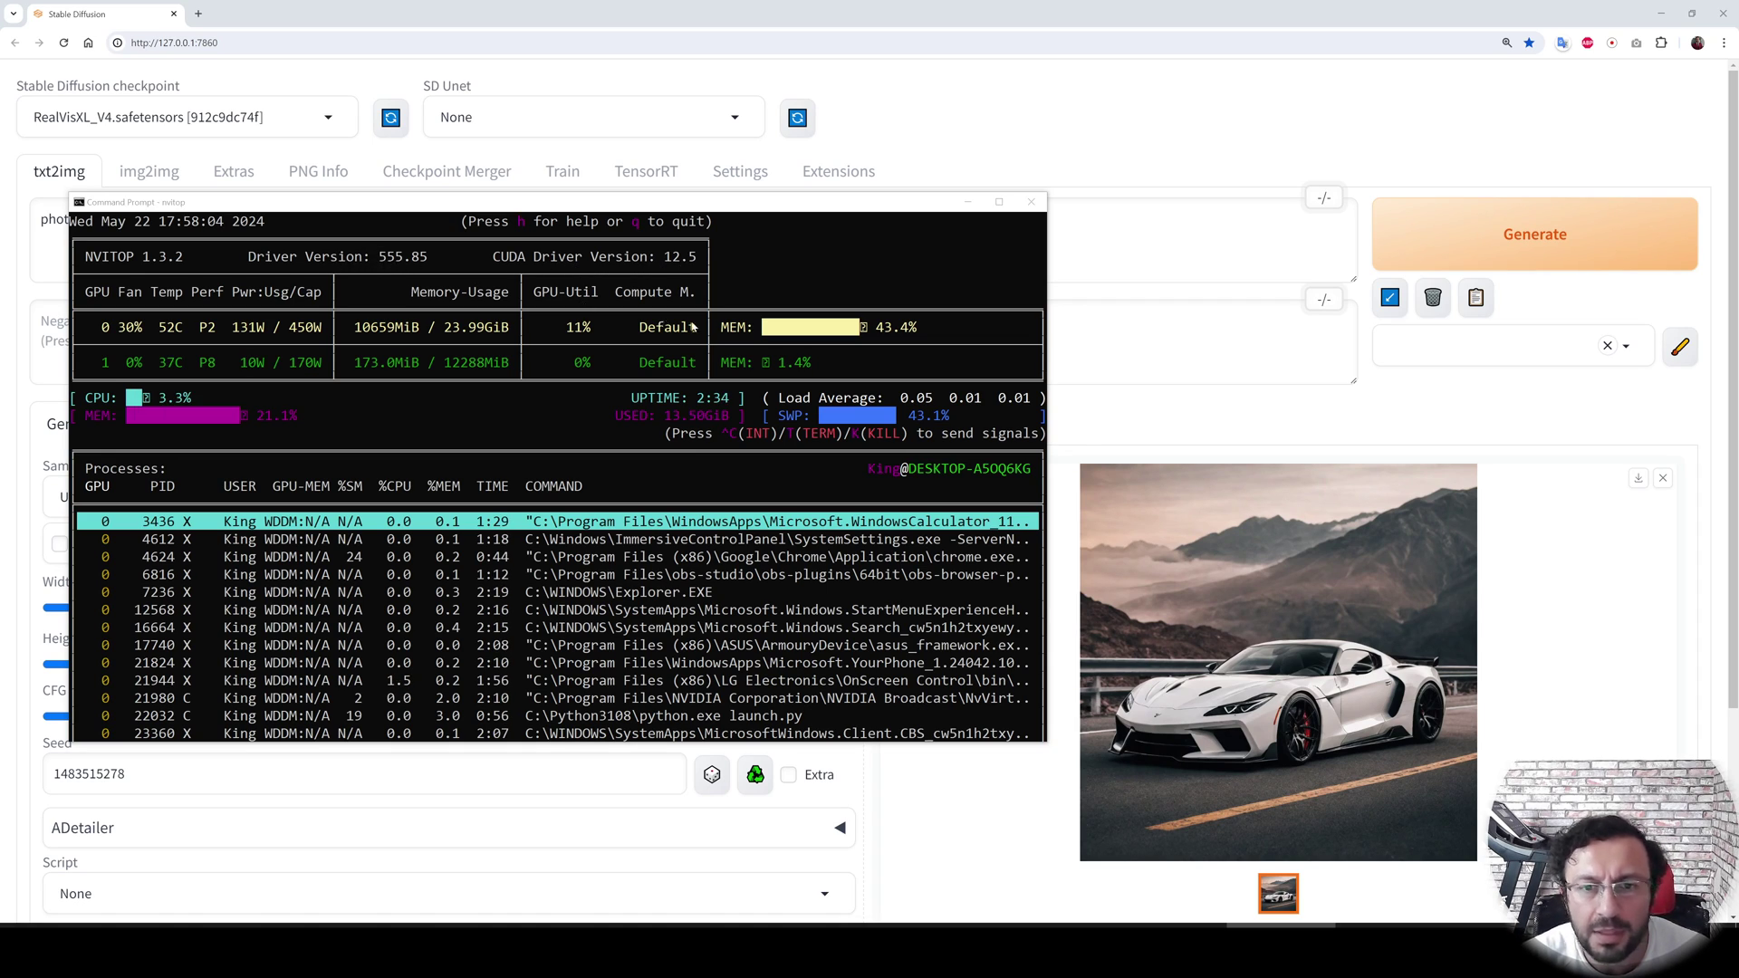
Generate four sports-car images without TensorRT and check the console speed of about 3.28 it/s.
click(1458, 234)
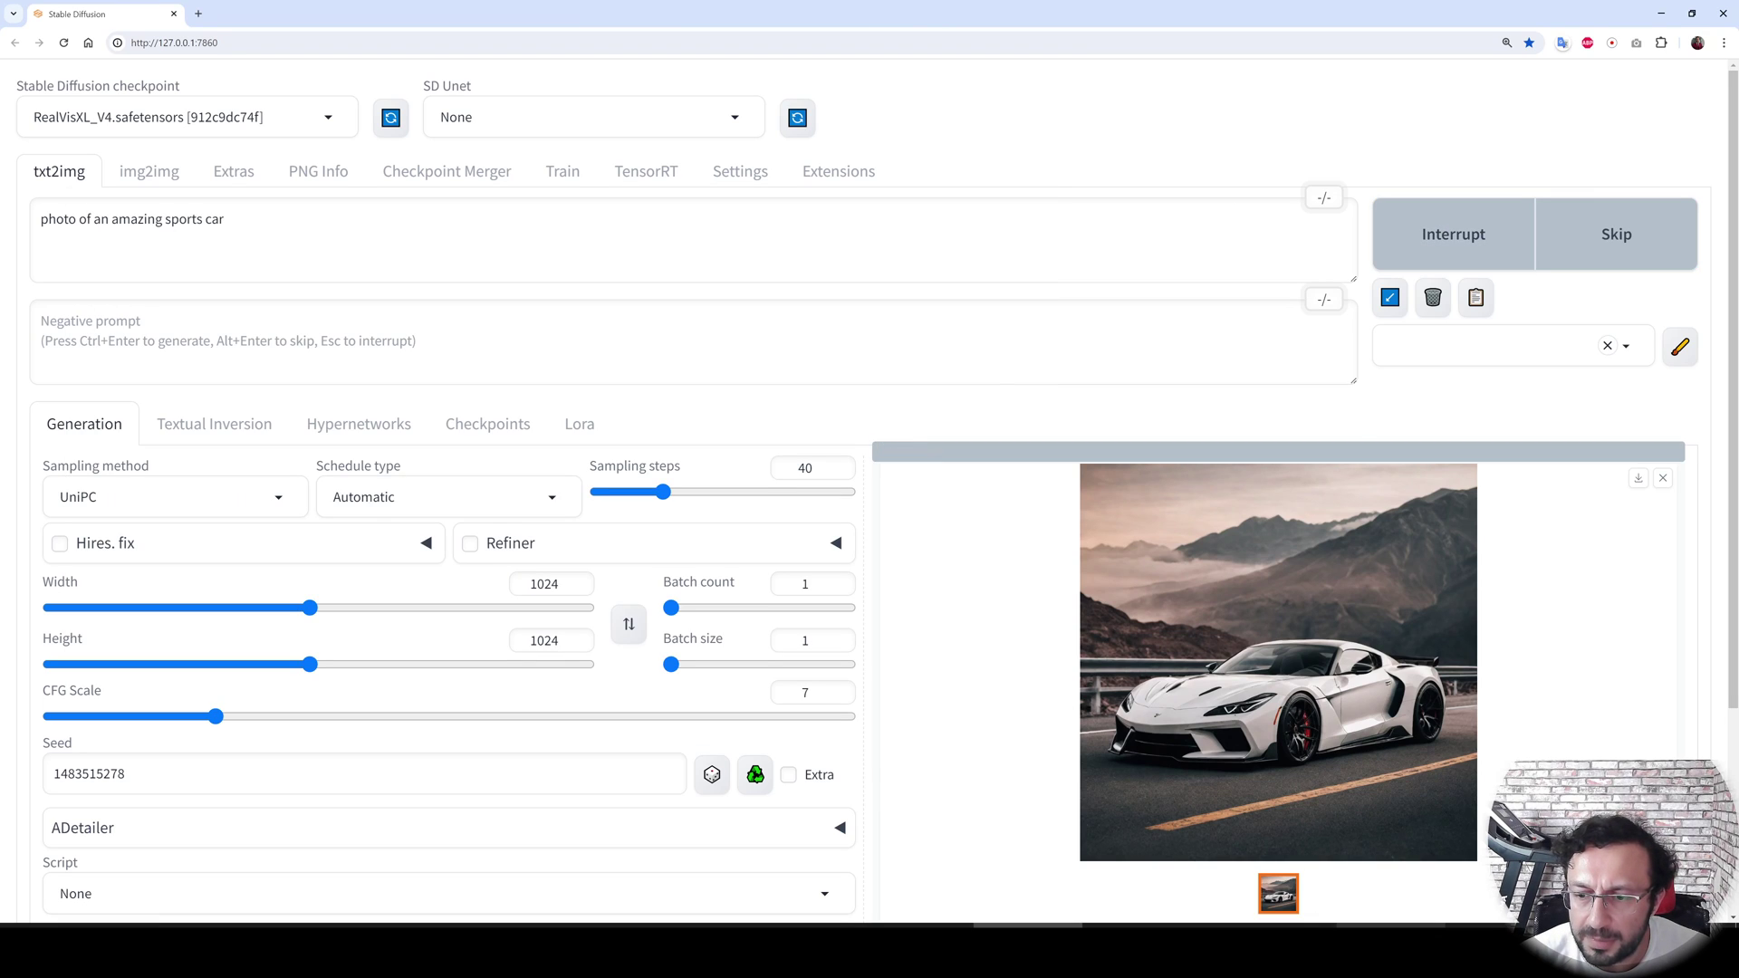
key(alt+Tab)
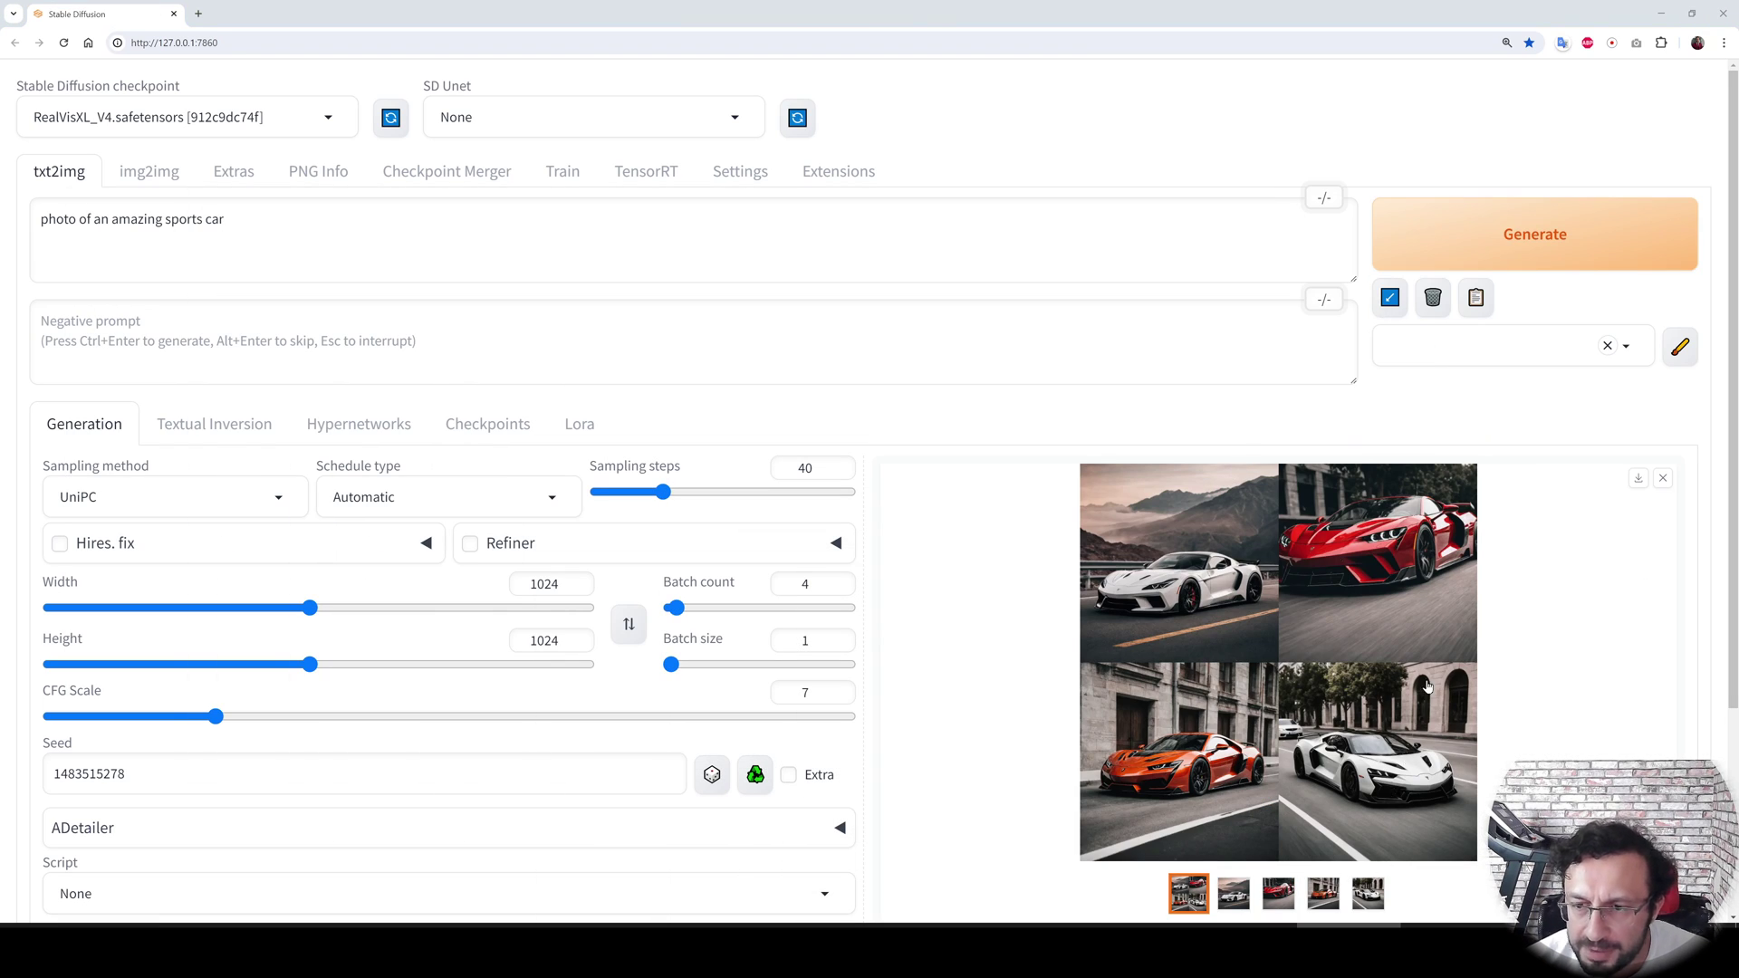
key(alt+Tab)
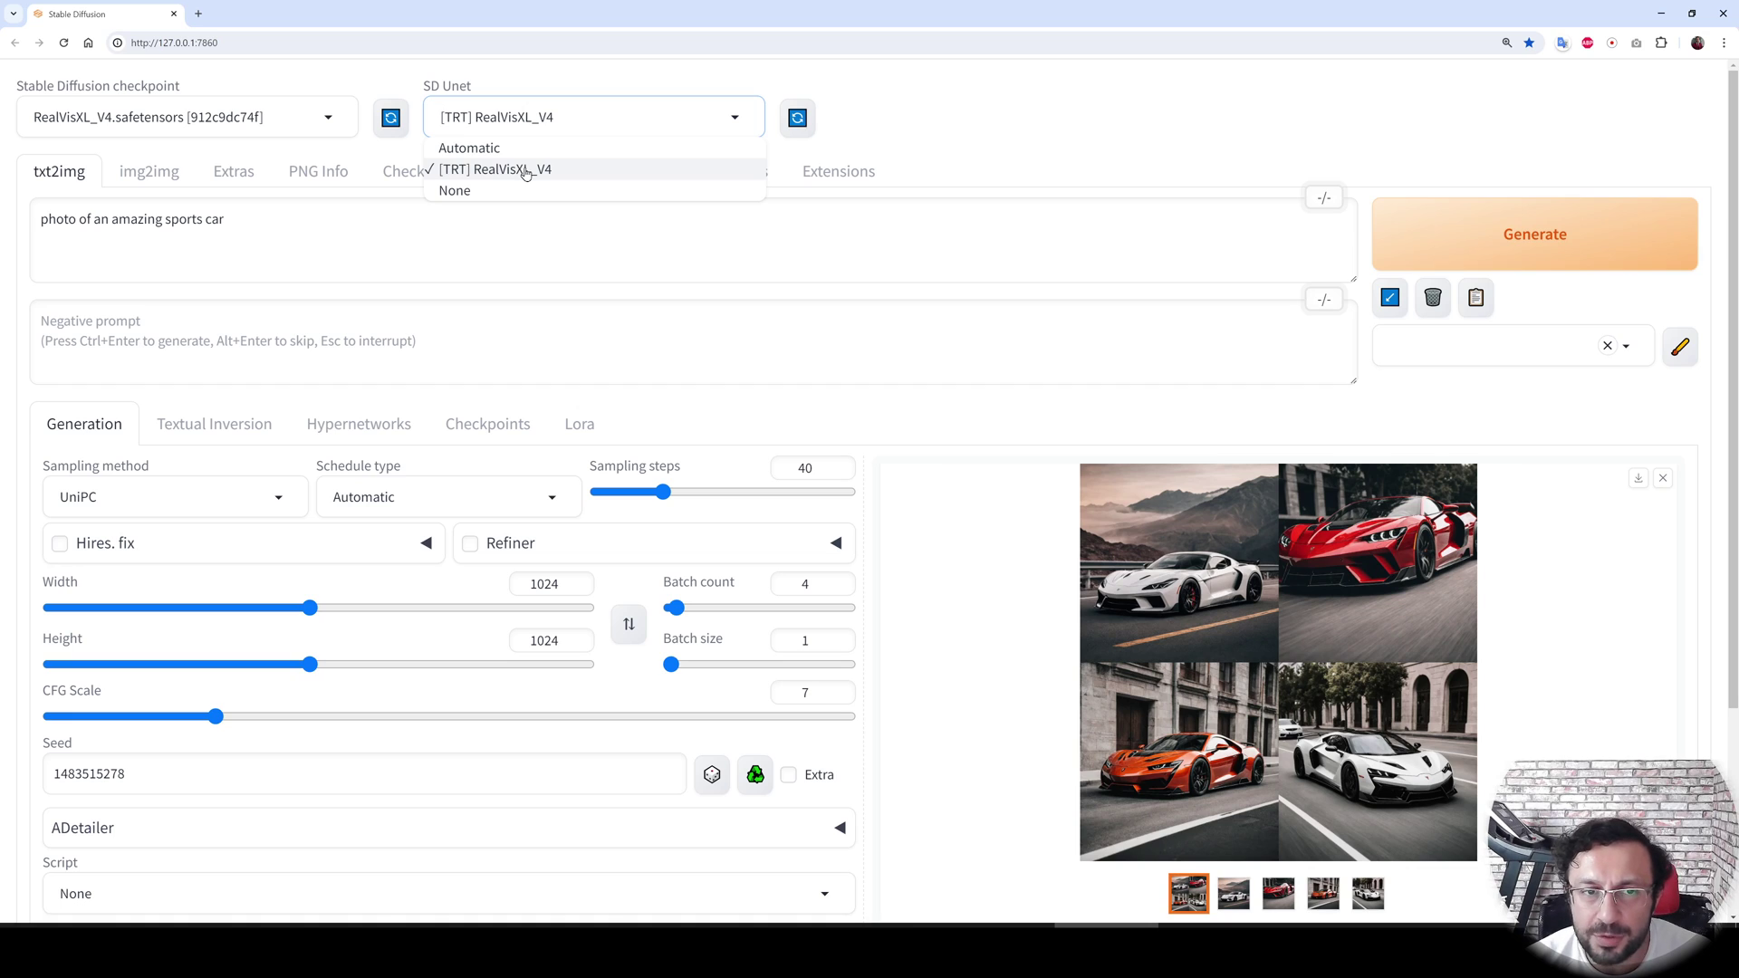
Keep the [TRT] RealVisXL_V4 Unet, set sampling steps 40 and batch count 1, then generate and check the ~5.22 it/s speed.
click(525, 174)
double_click(805, 467)
text(1)
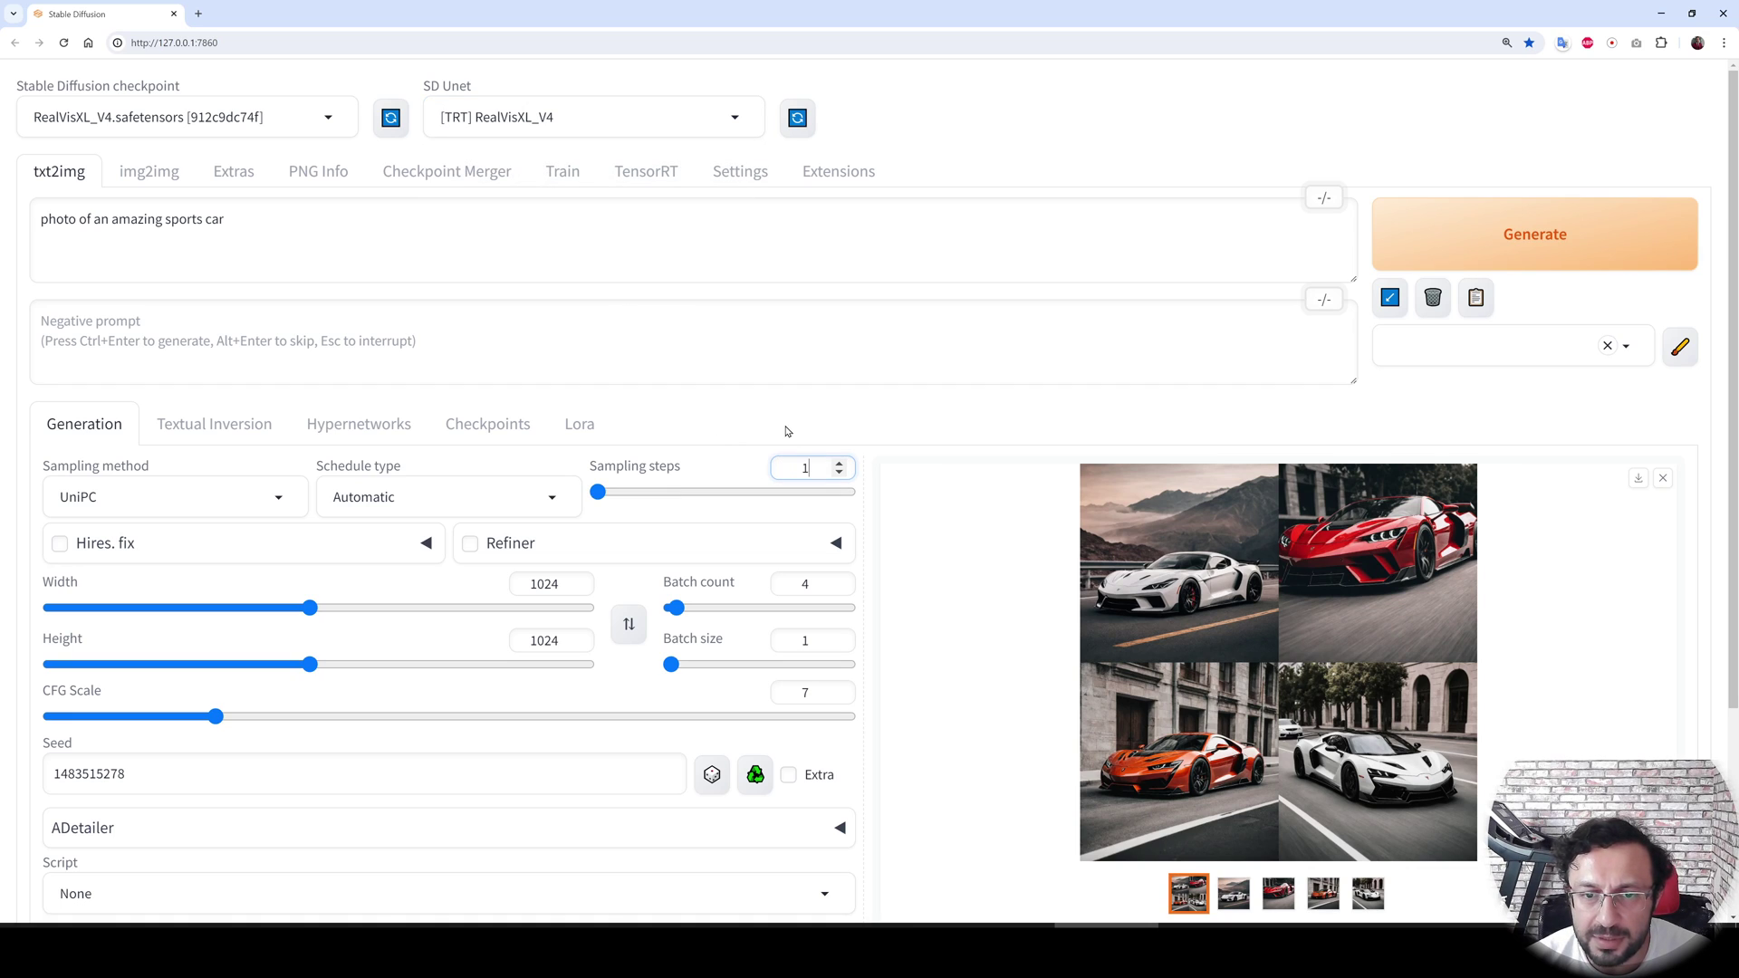
double_click(806, 467)
text(40)
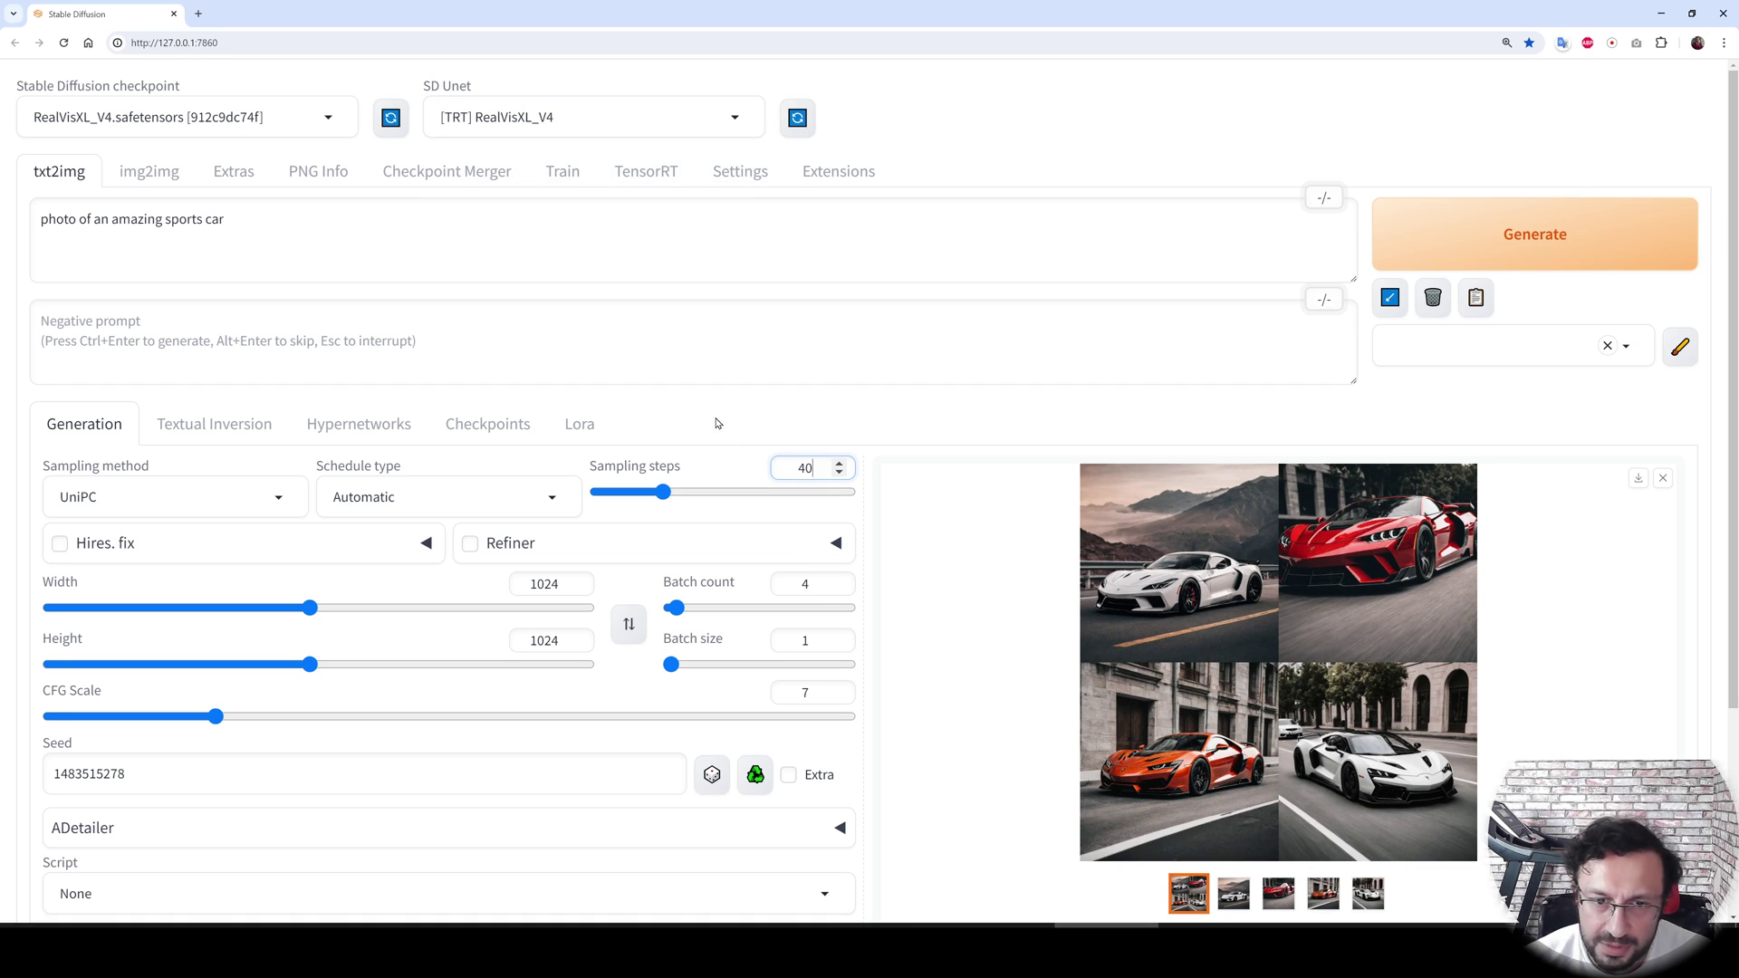
double_click(788, 584)
text(1)
click(1489, 262)
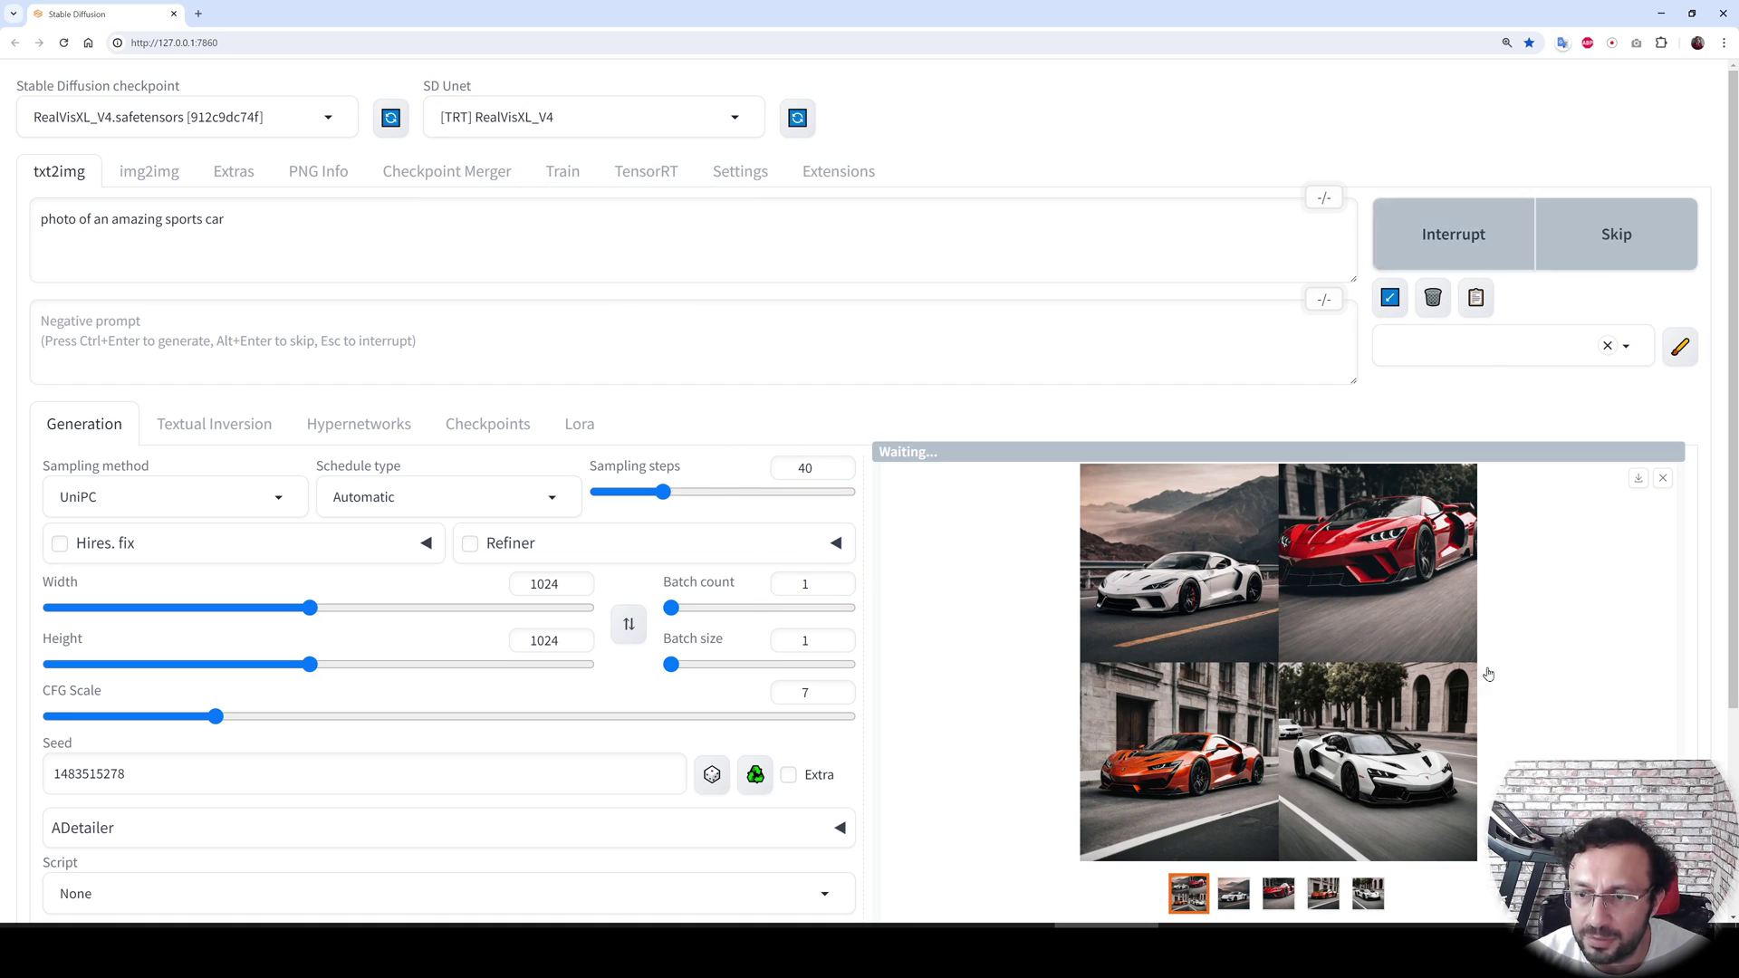
key(alt+Tab)
key(alt+Tab)
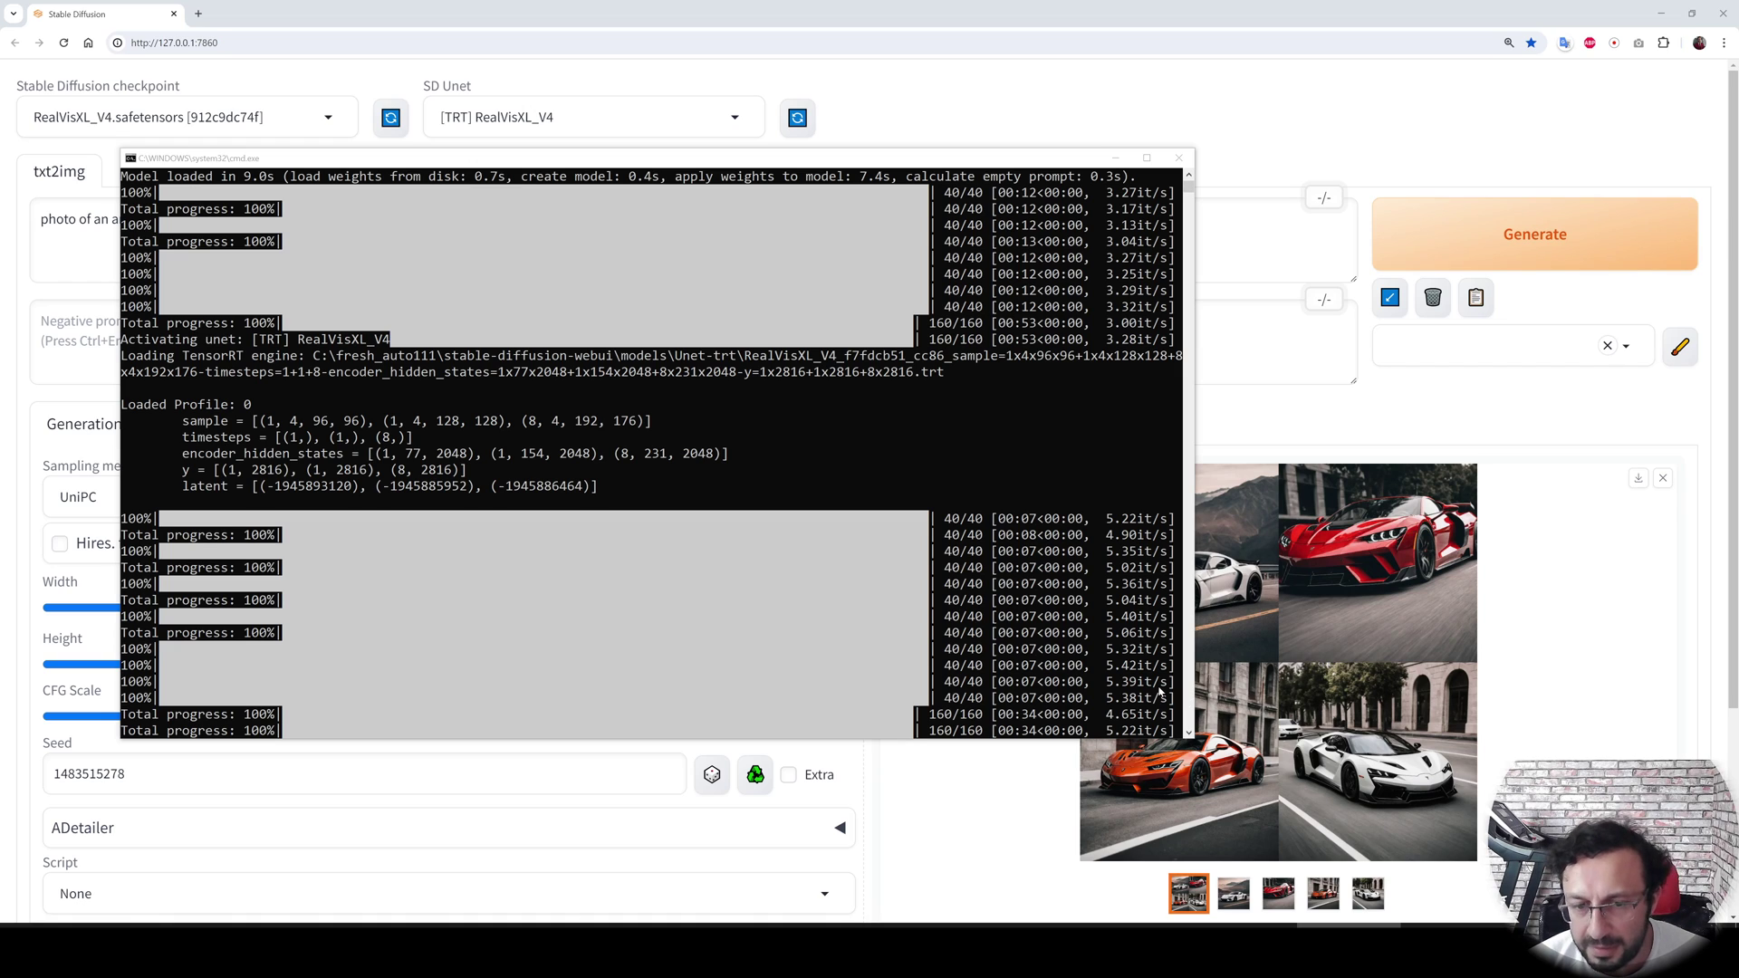
Set the SD Unet back to None.
click(421, 62)
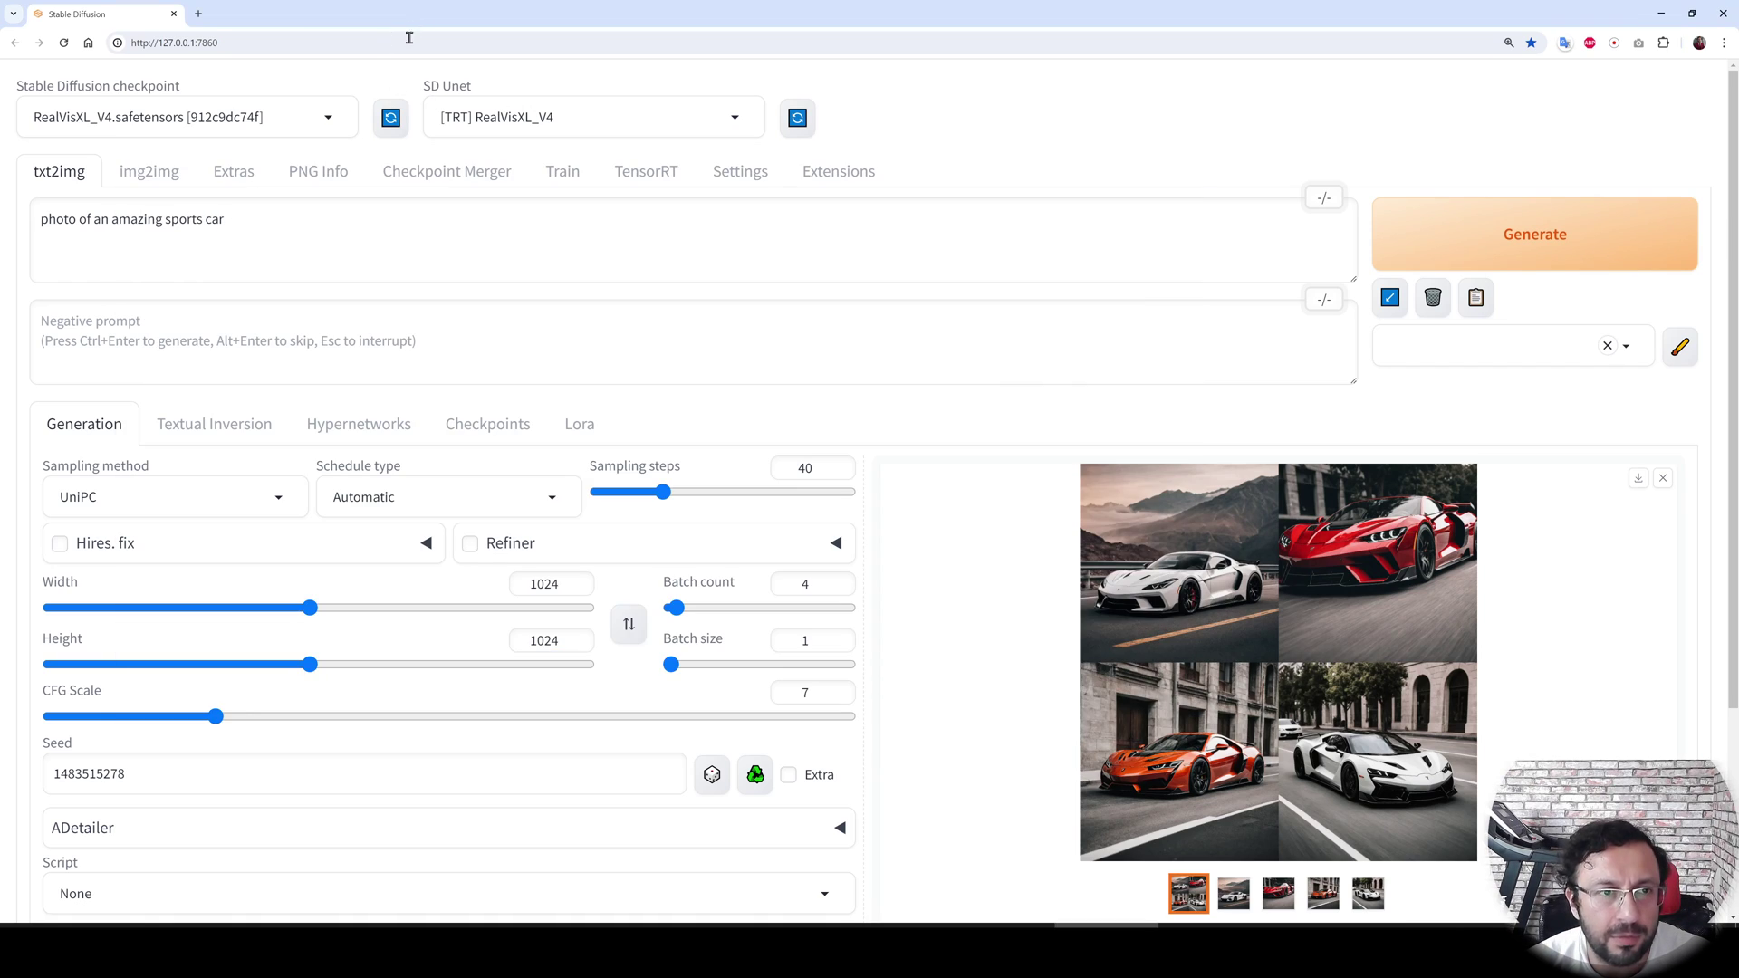
click(535, 115)
click(457, 191)
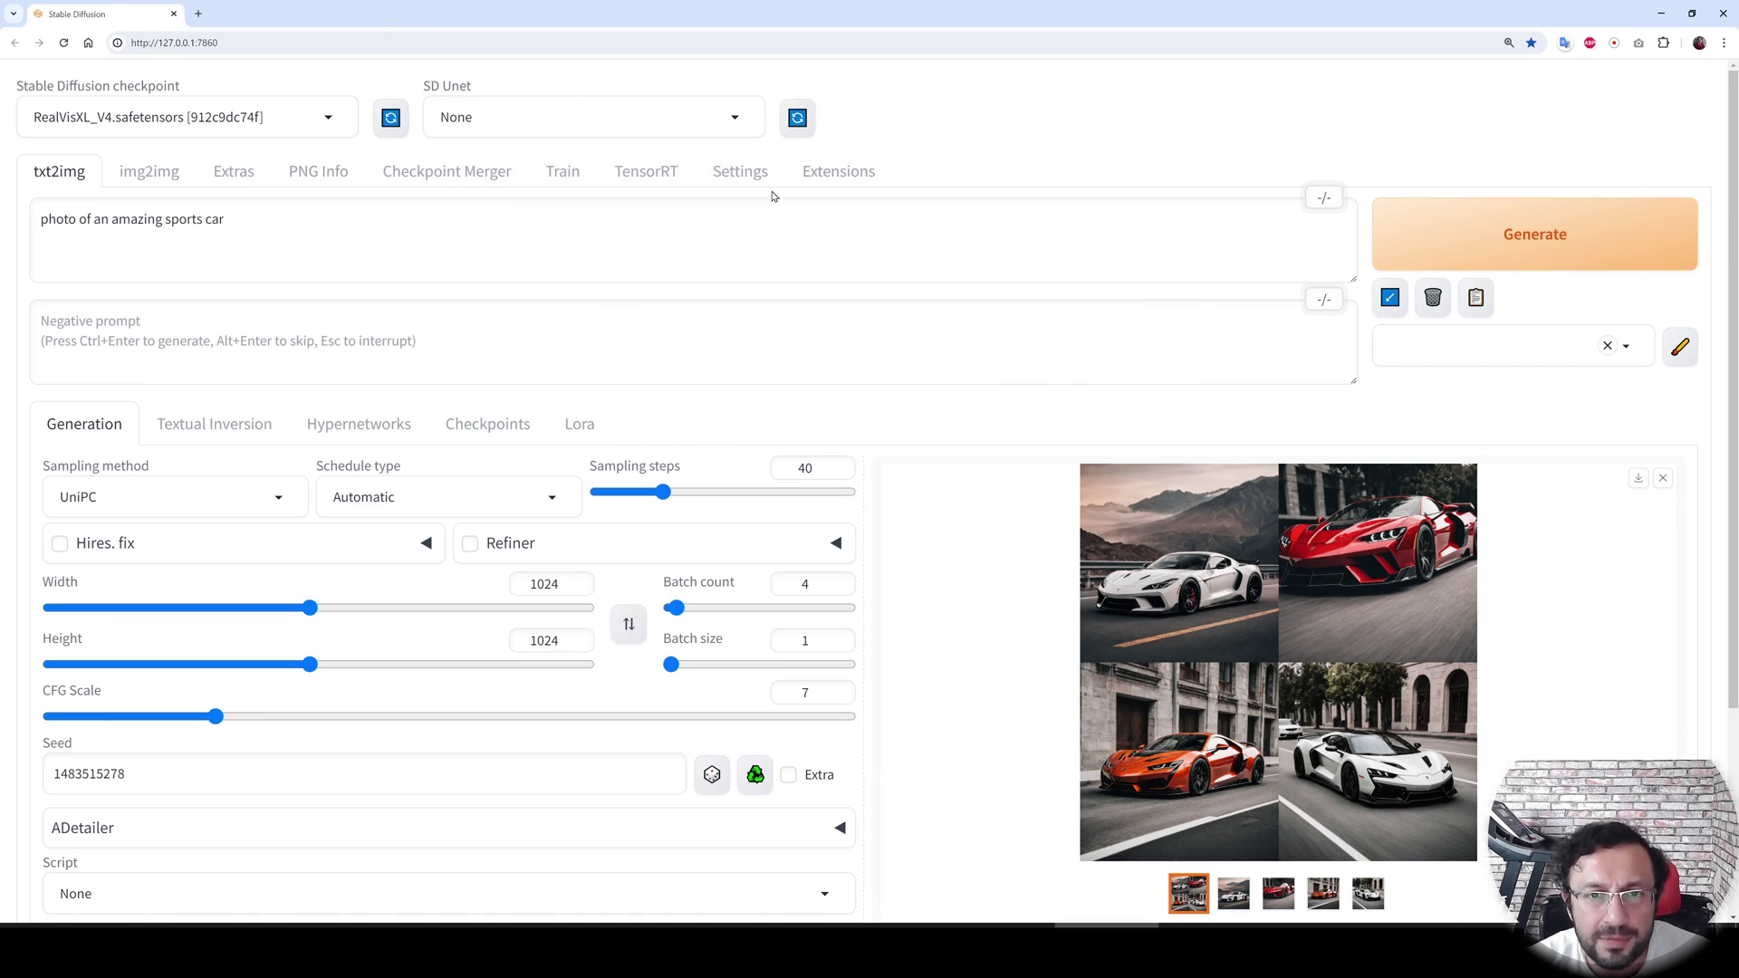
In Settings > Optimizations, set cross attention optimization to 'sdp - scaled dot product' and apply.
click(741, 180)
click(55, 328)
scroll(90, 435, down, 2)
click(119, 509)
click(315, 211)
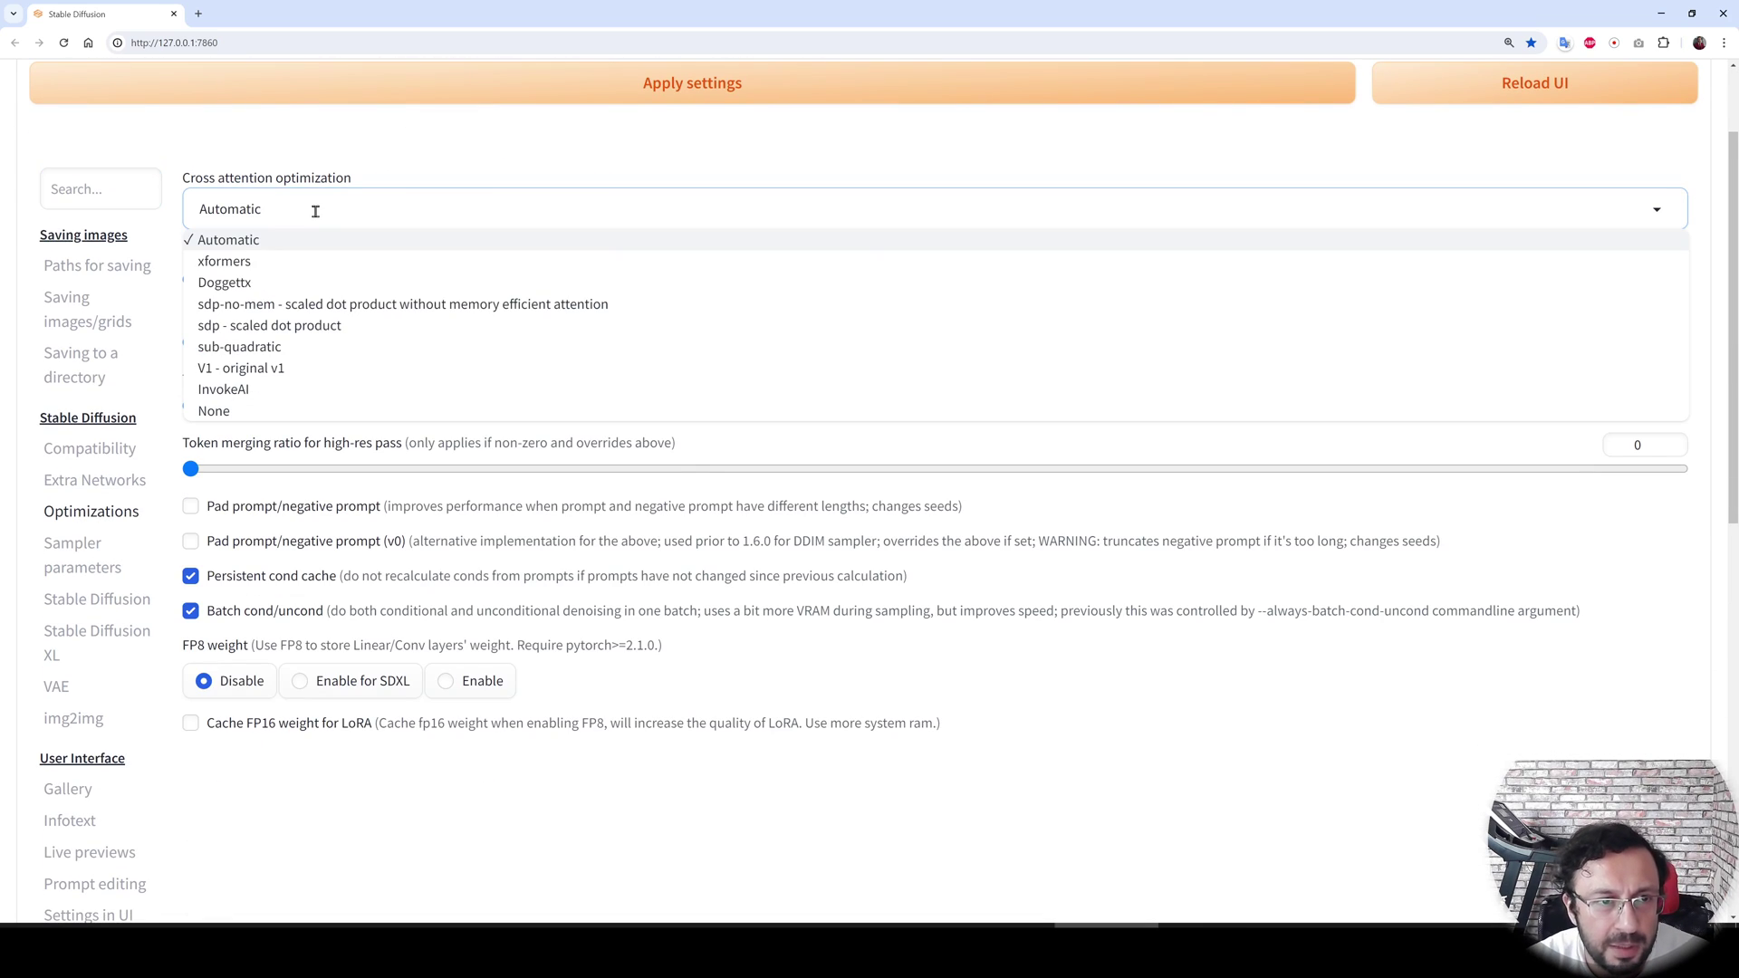
click(271, 326)
scroll(271, 326, up, 2)
click(345, 226)
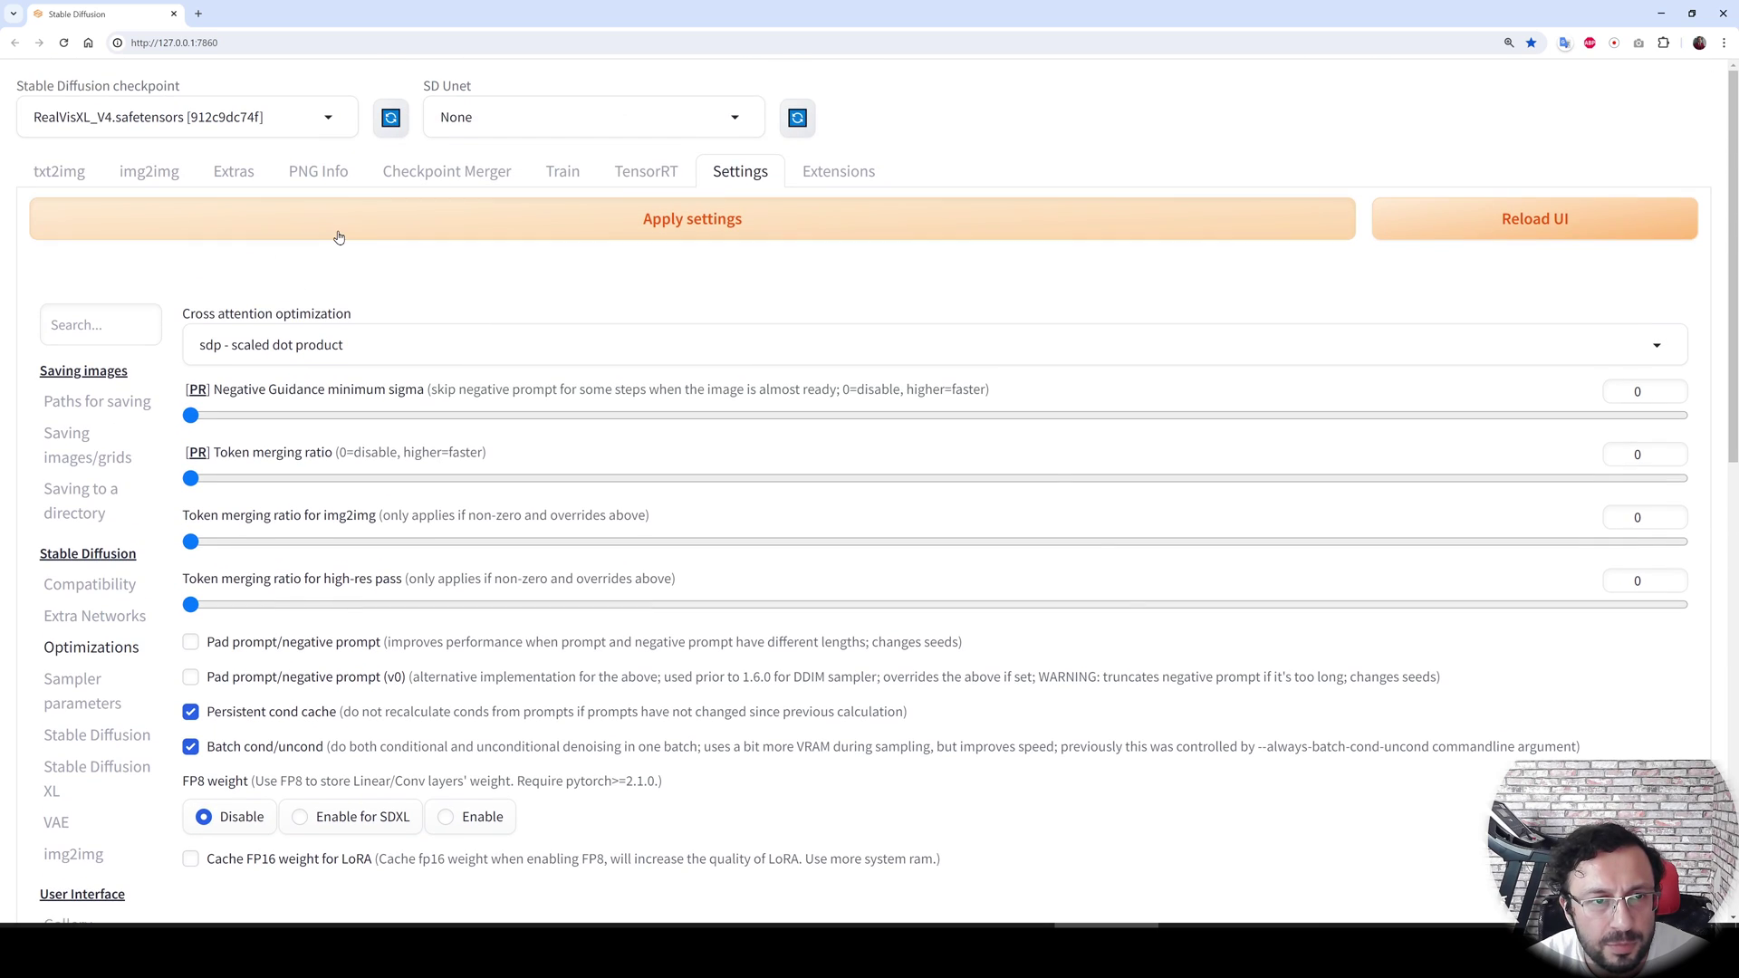
Generate the sports-car images with sdp attention and check the console speed of about 3.13 it/s.
click(58, 177)
click(1504, 237)
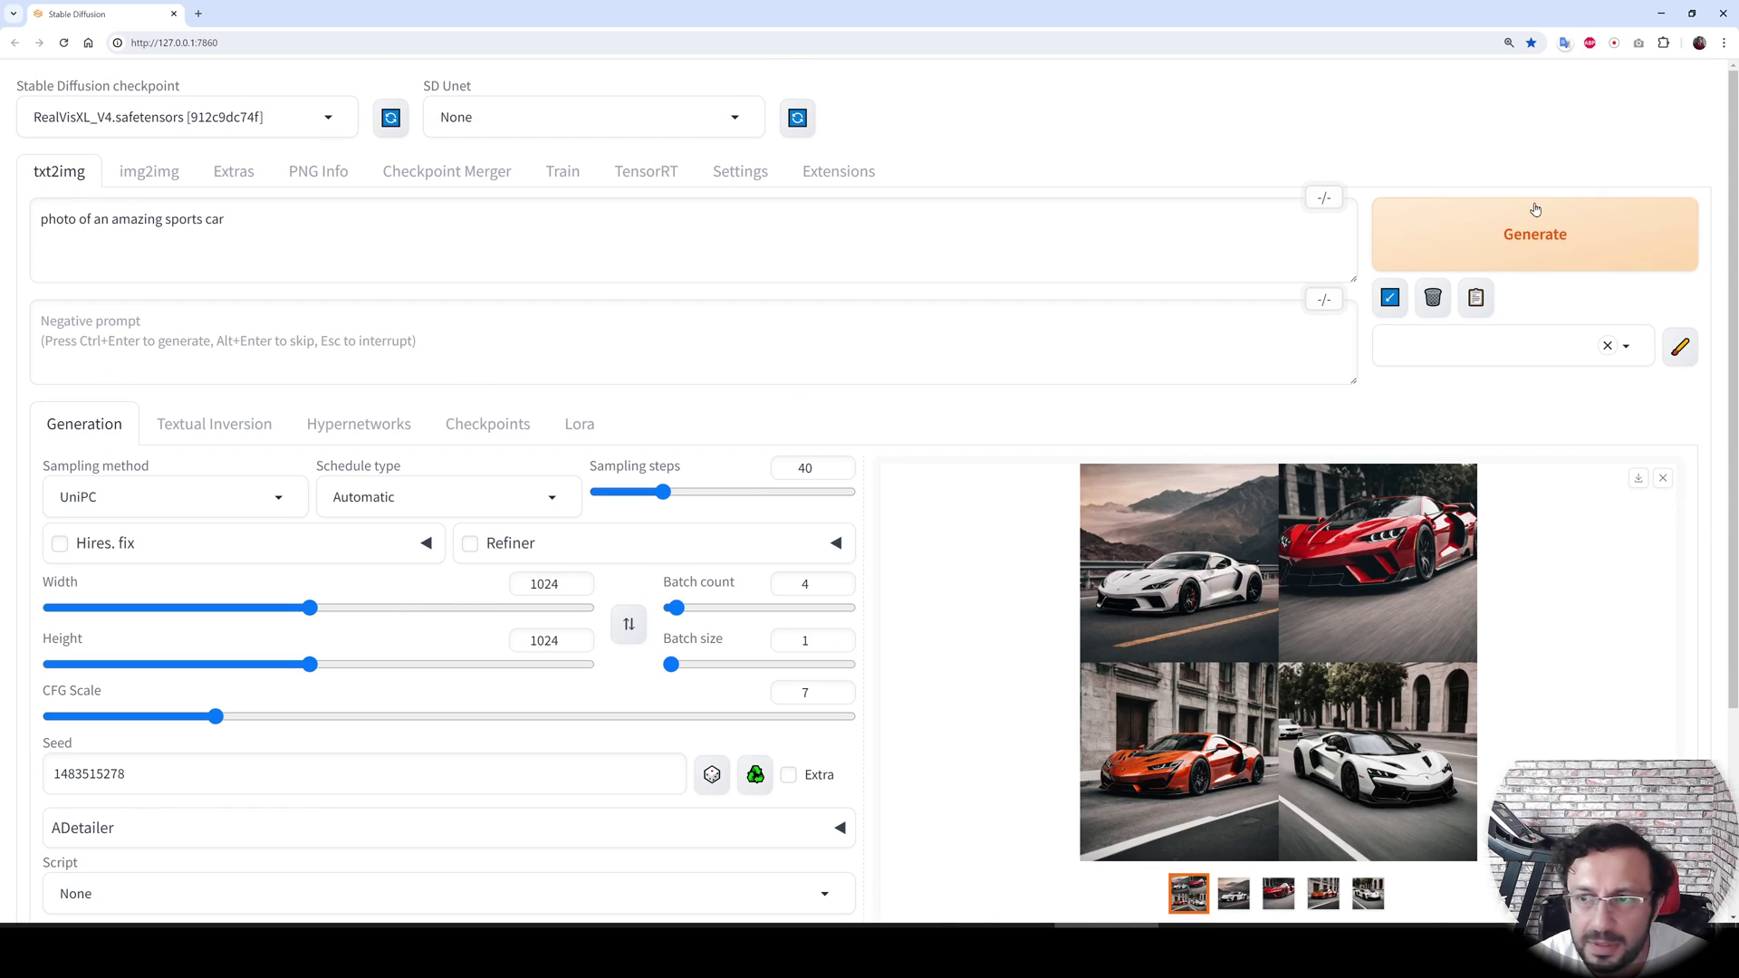
key(alt+Tab)
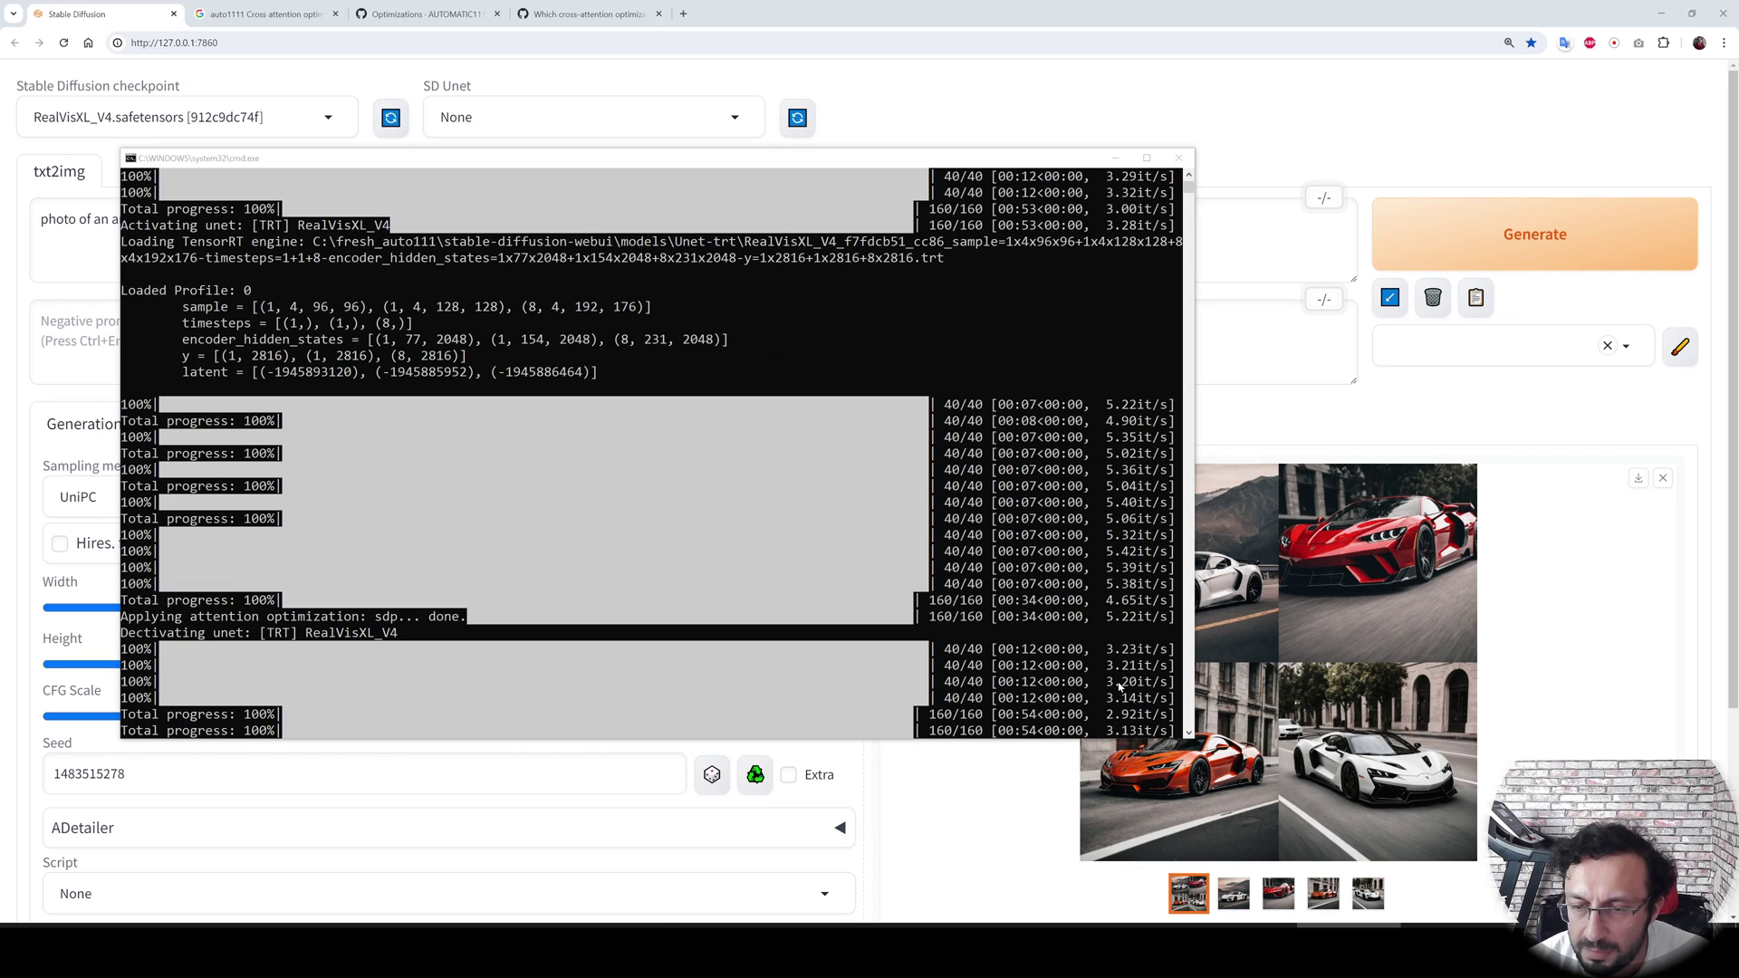
Apply sdp-no-mem as the cross attention optimization, then switch to Doggettx and apply it.
click(990, 90)
click(740, 171)
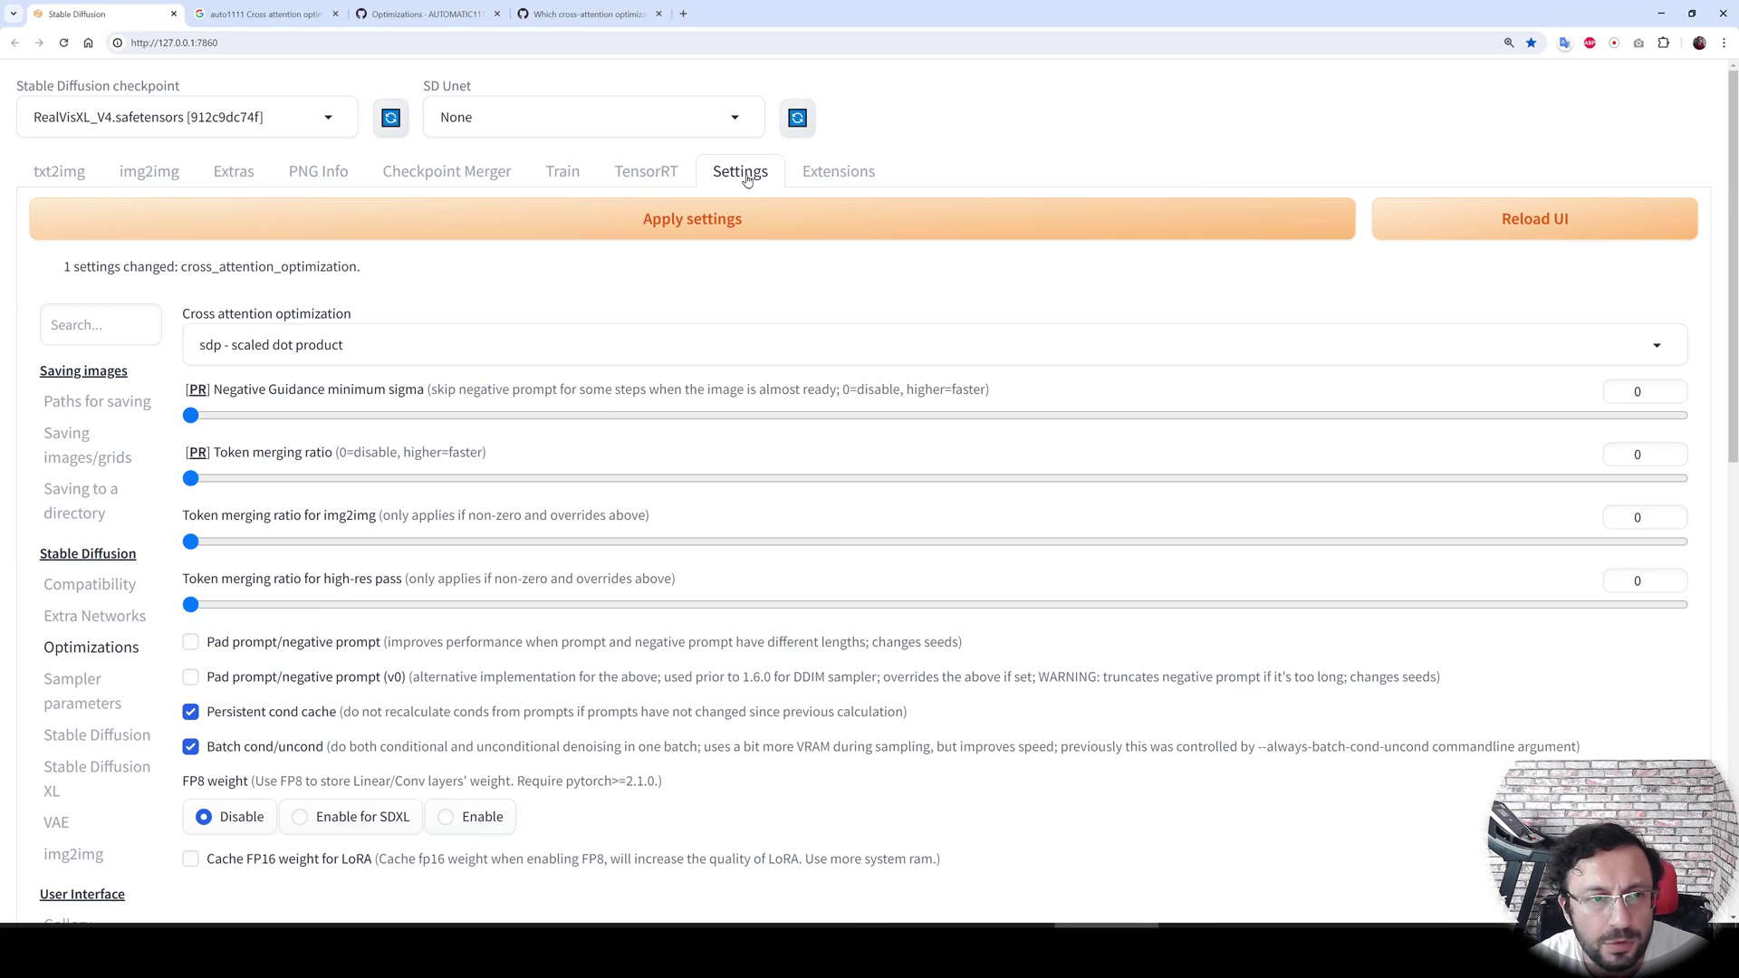
click(420, 336)
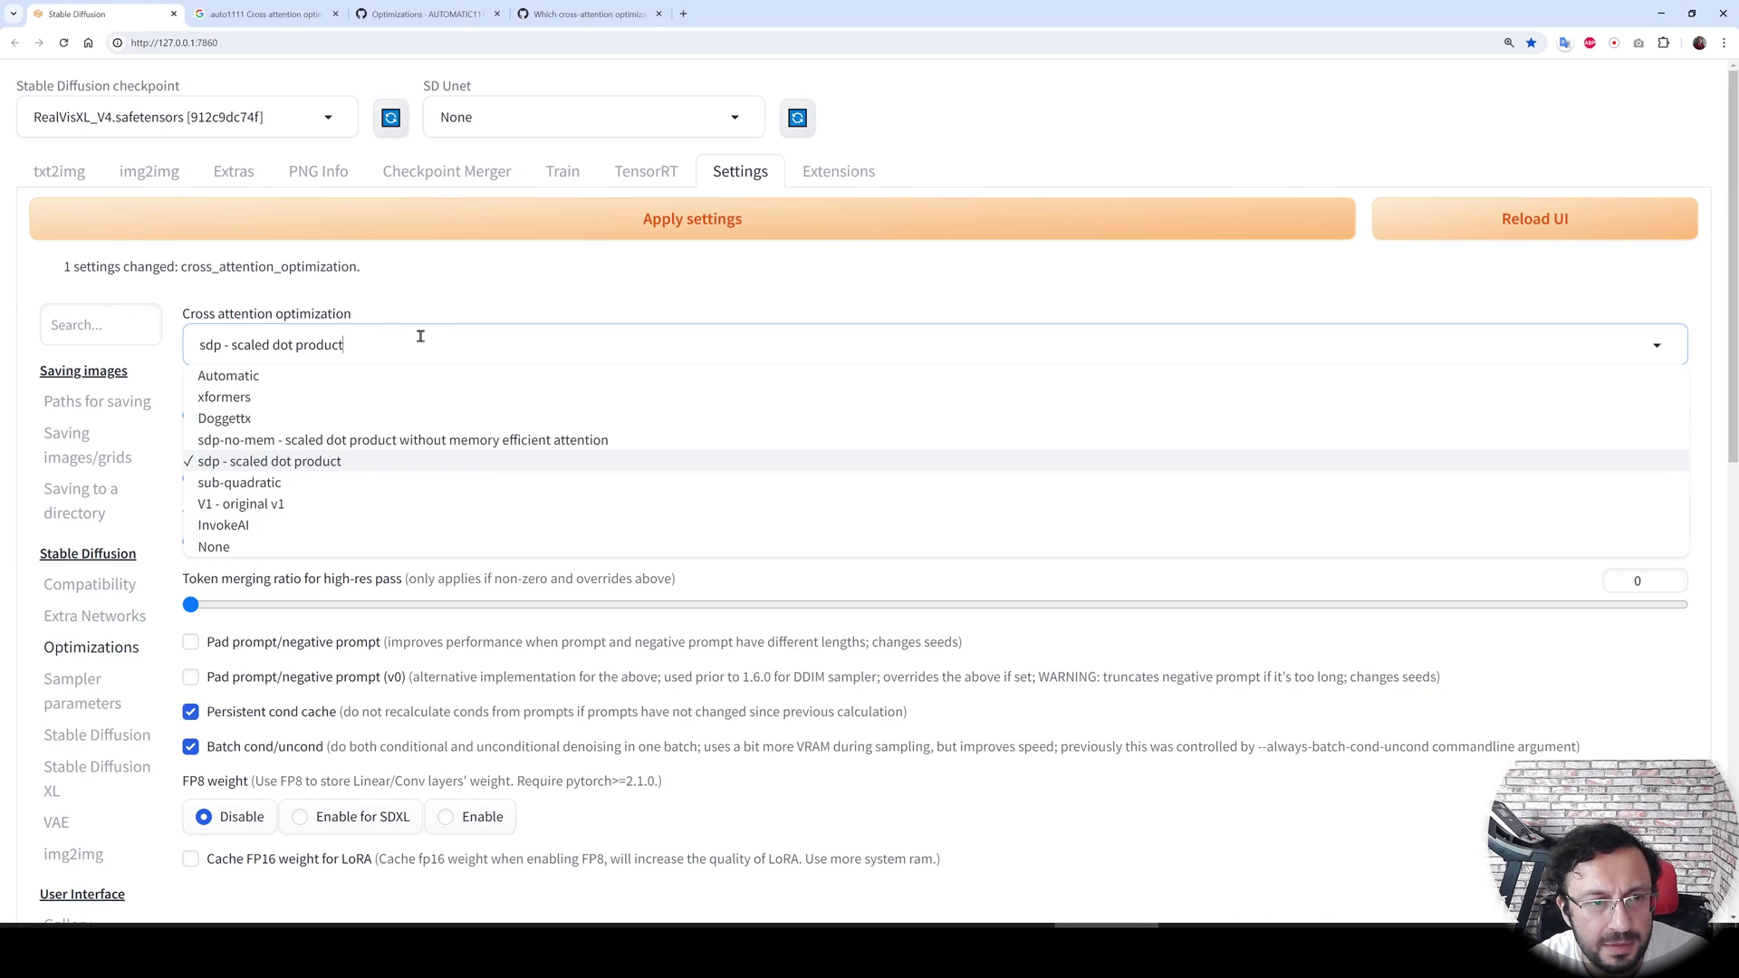
click(272, 441)
click(432, 230)
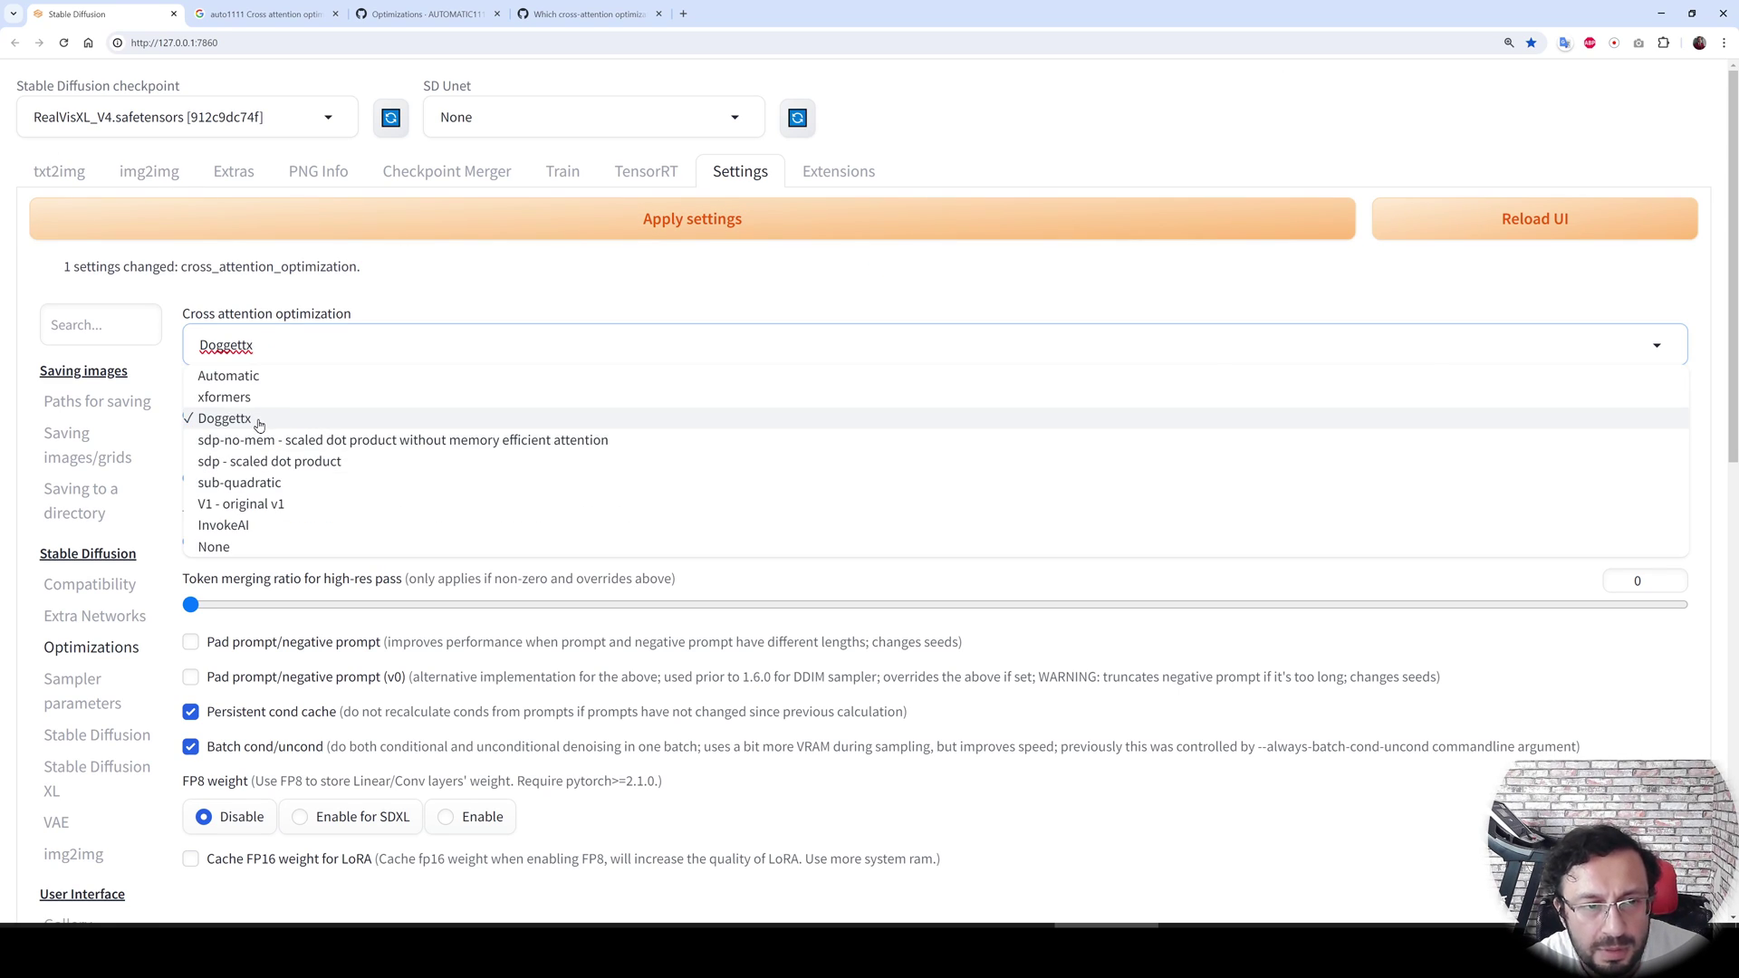
click(259, 426)
click(186, 219)
Generate with Doggettx attention, interrupting with Esc after the first sports-car image.
click(75, 177)
click(597, 237)
key(Escape)
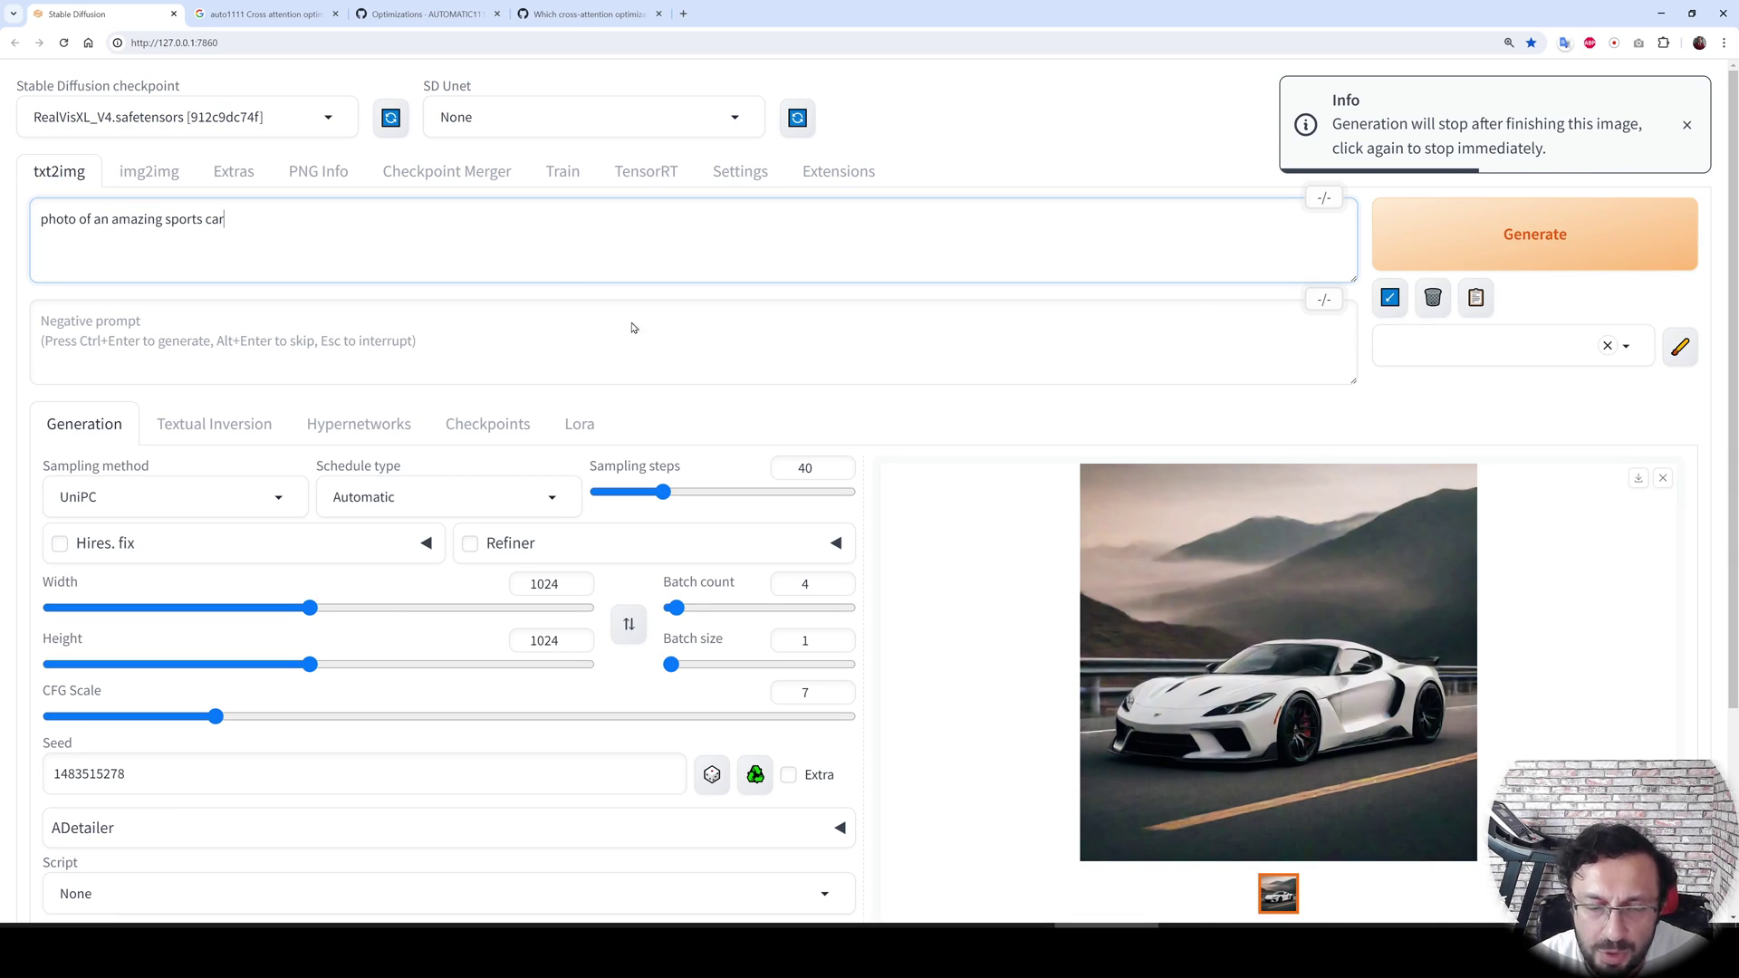
scroll(804, 517, down, 2)
scroll(933, 649, down, 1)
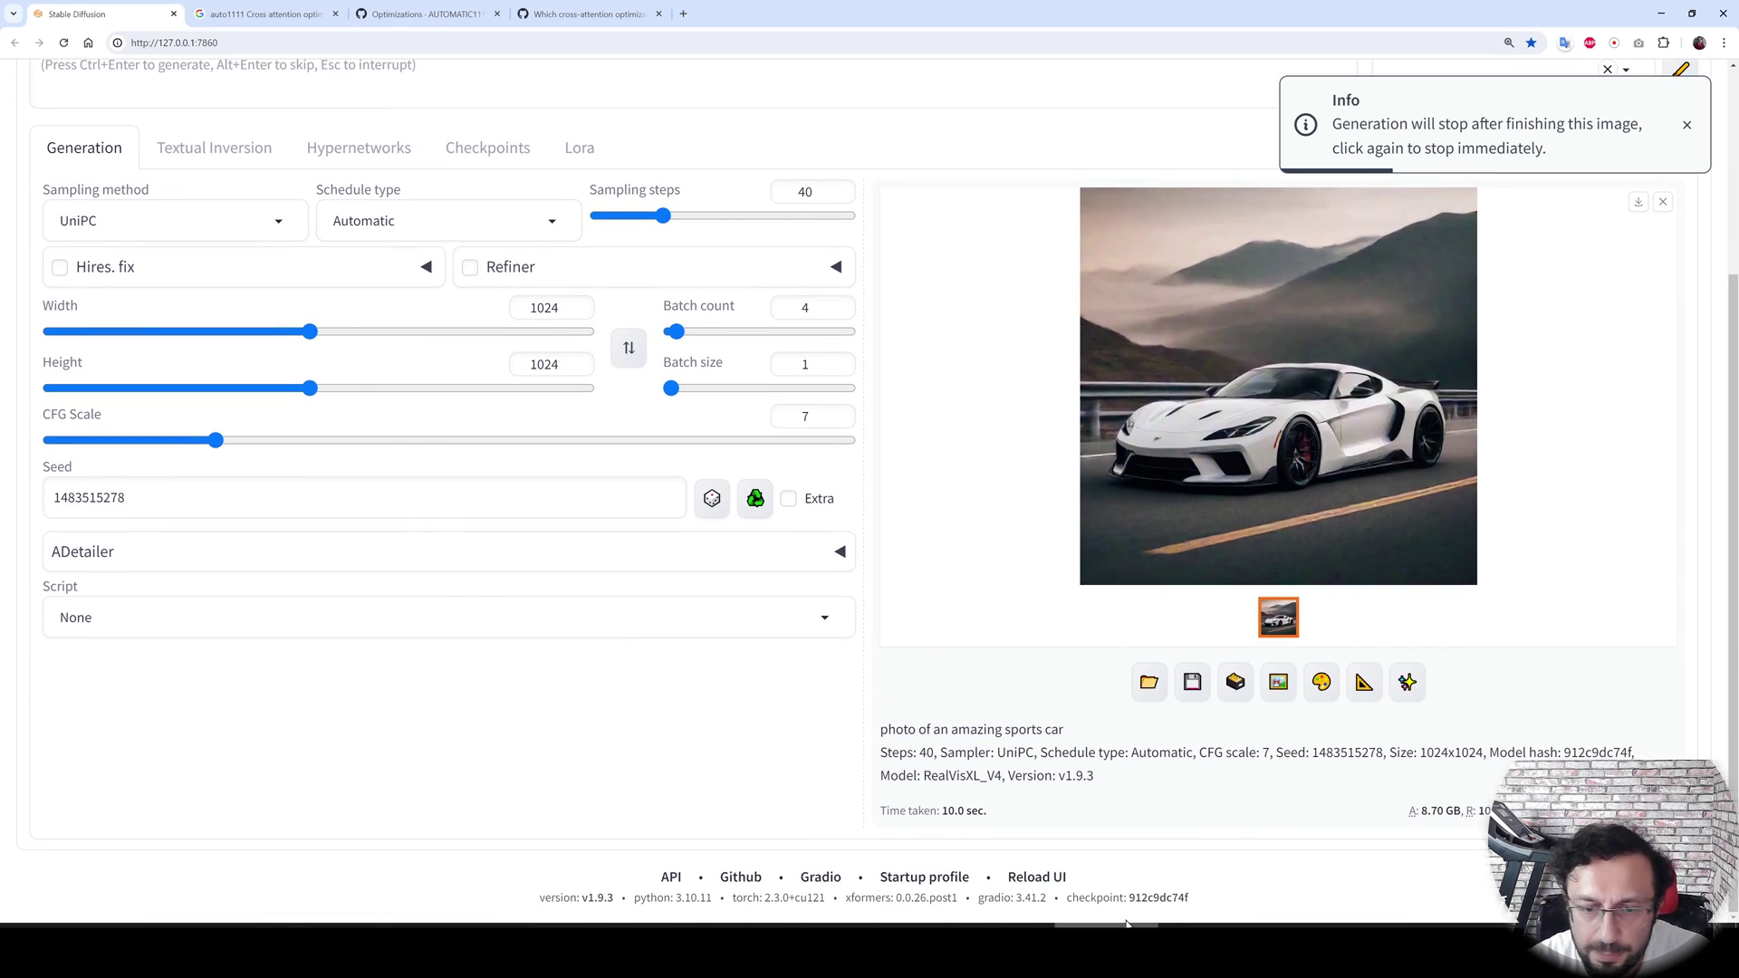
scroll(1102, 887, up, 3)
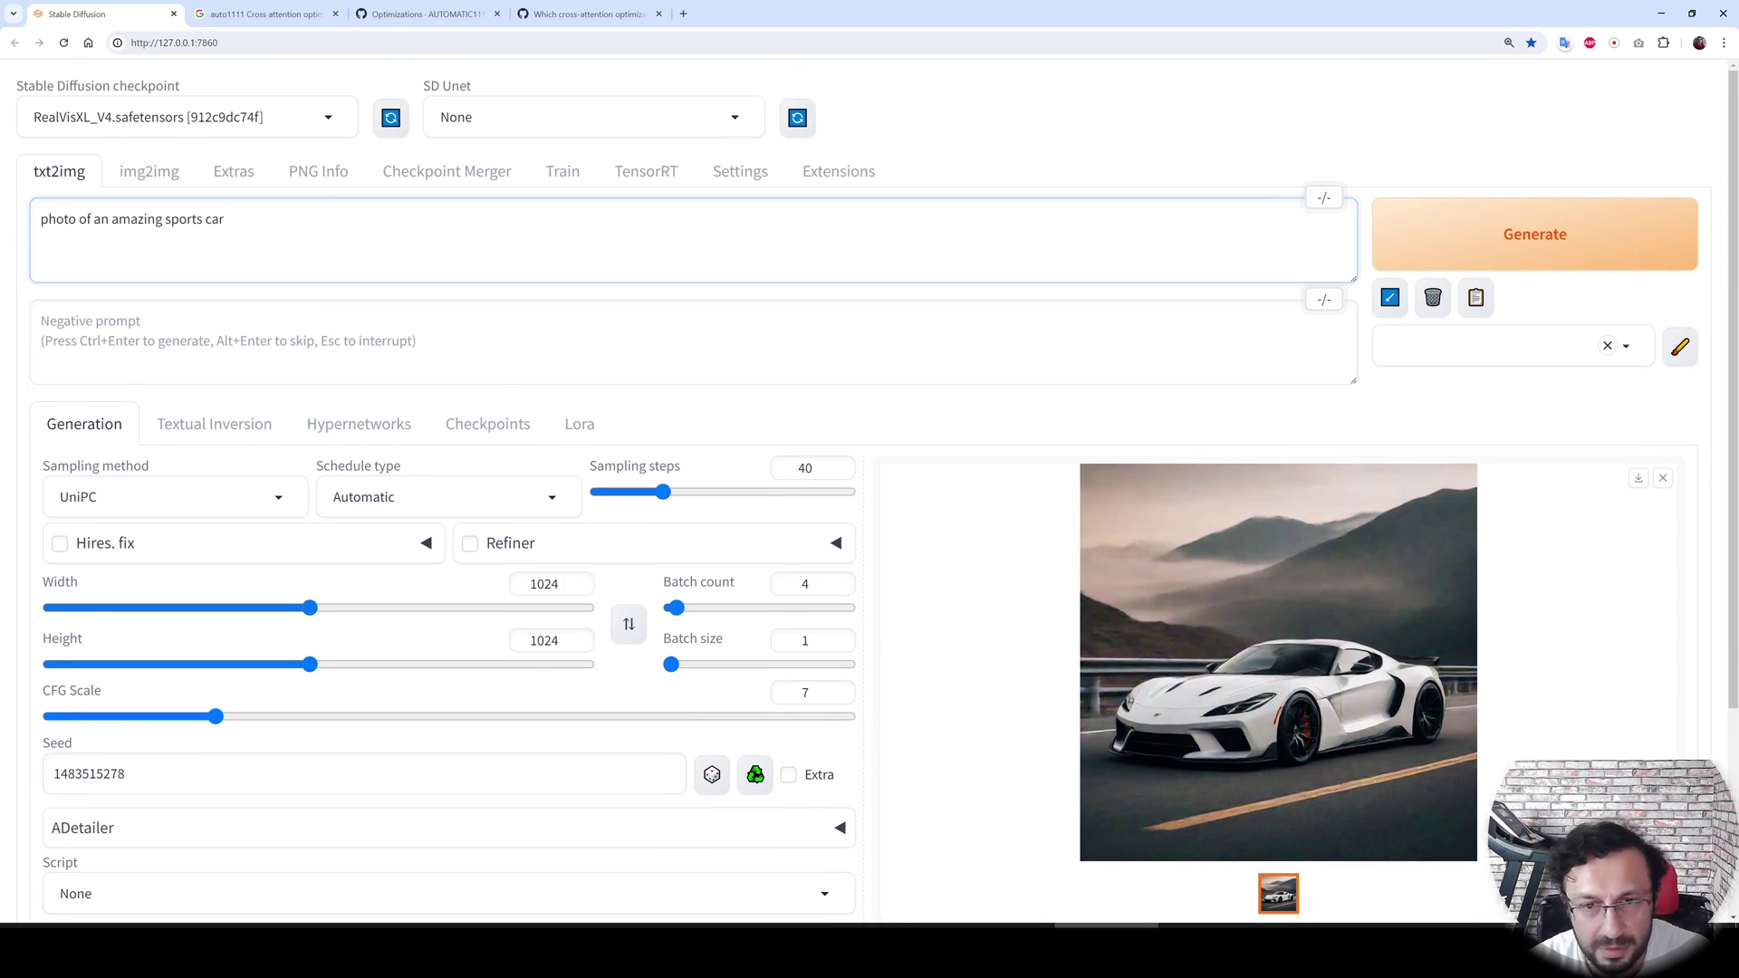
Check GPU usage in nvitop, then select [TRT] RealVisXL_V4 as the SD Unet.
key(alt+Tab)
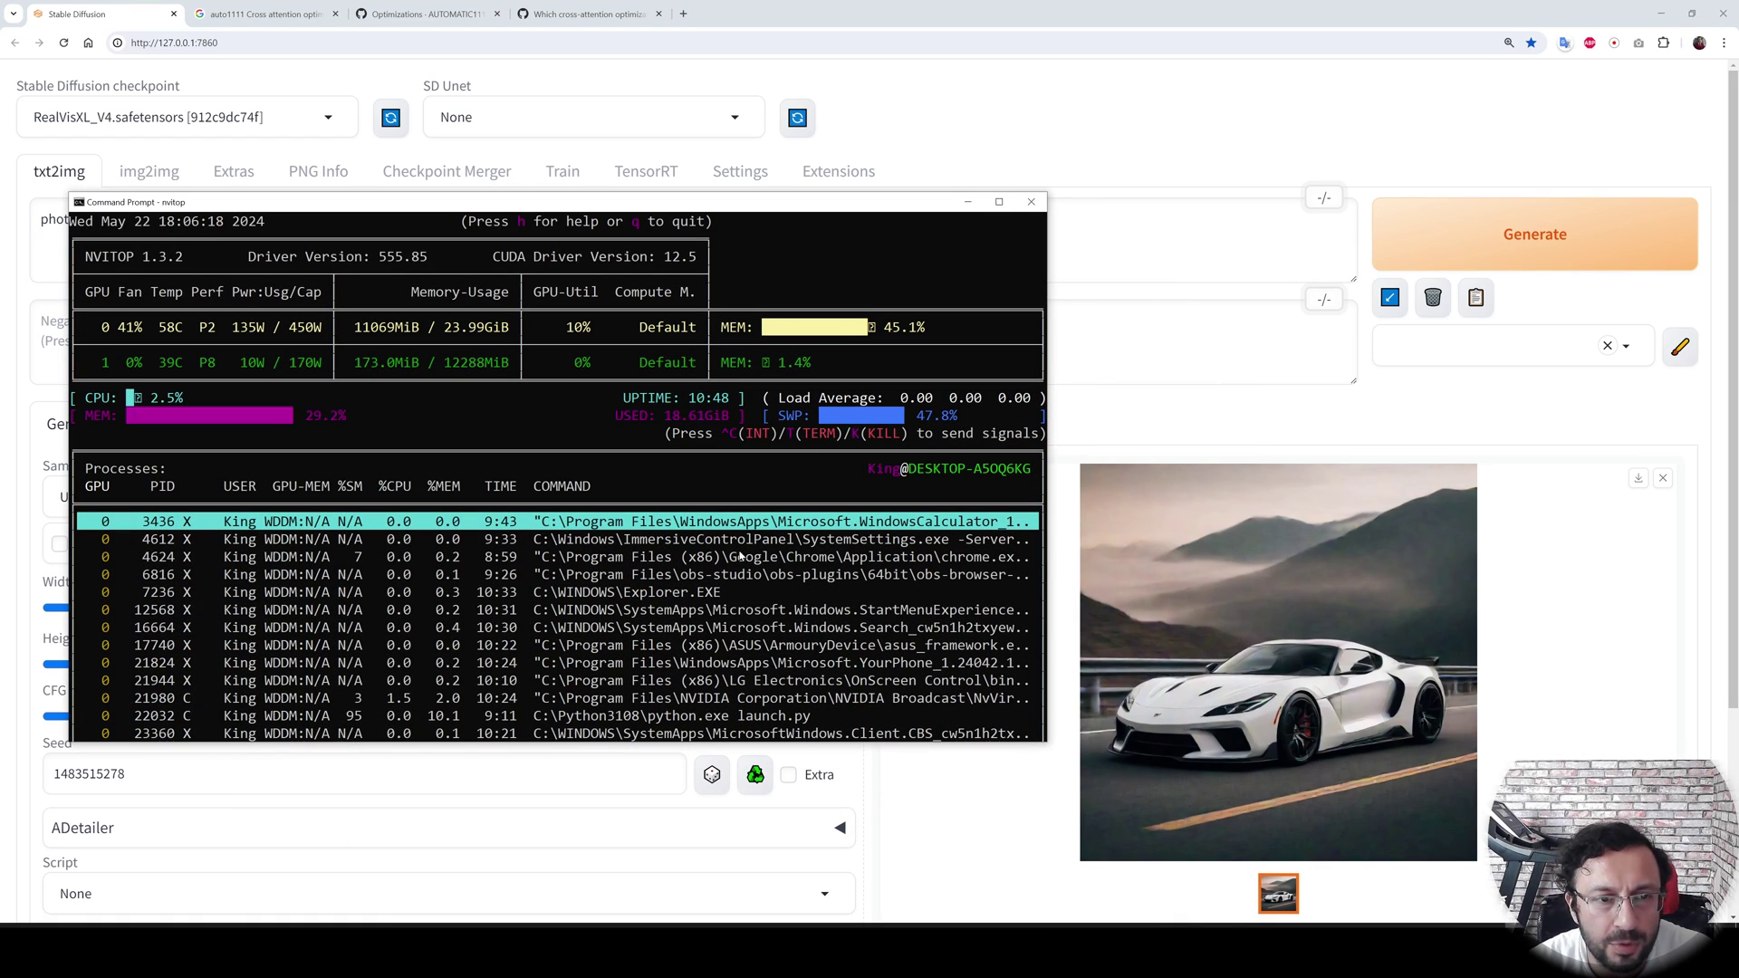
click(484, 117)
click(505, 174)
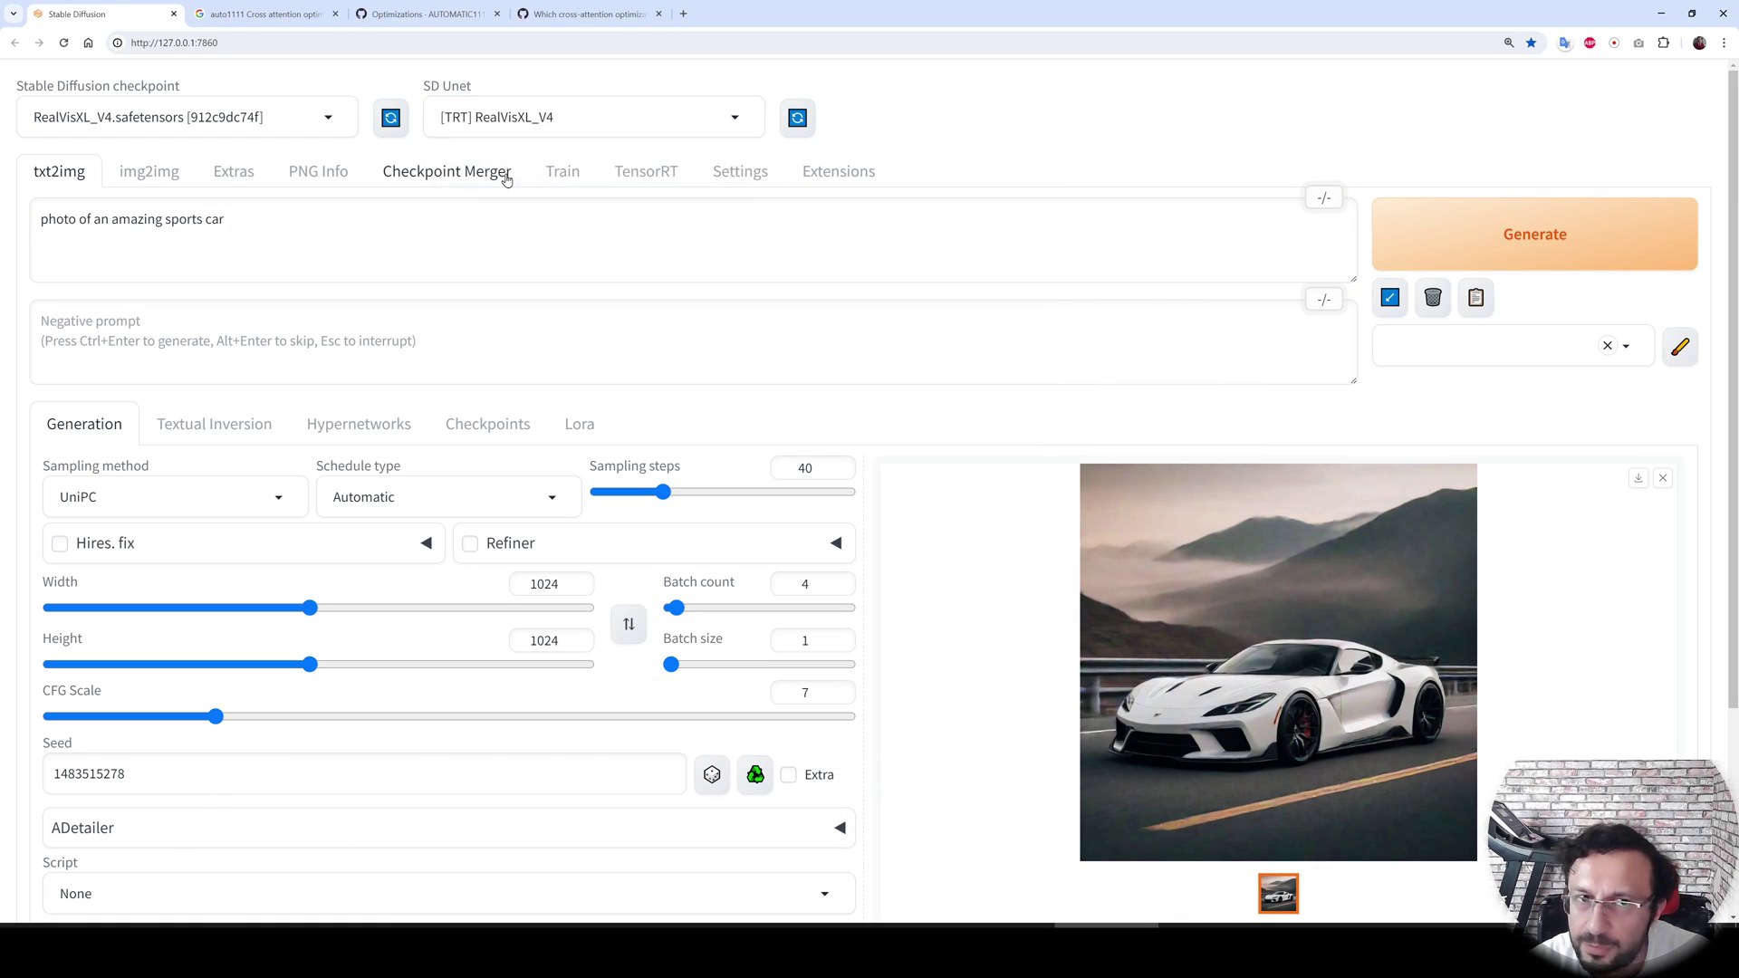